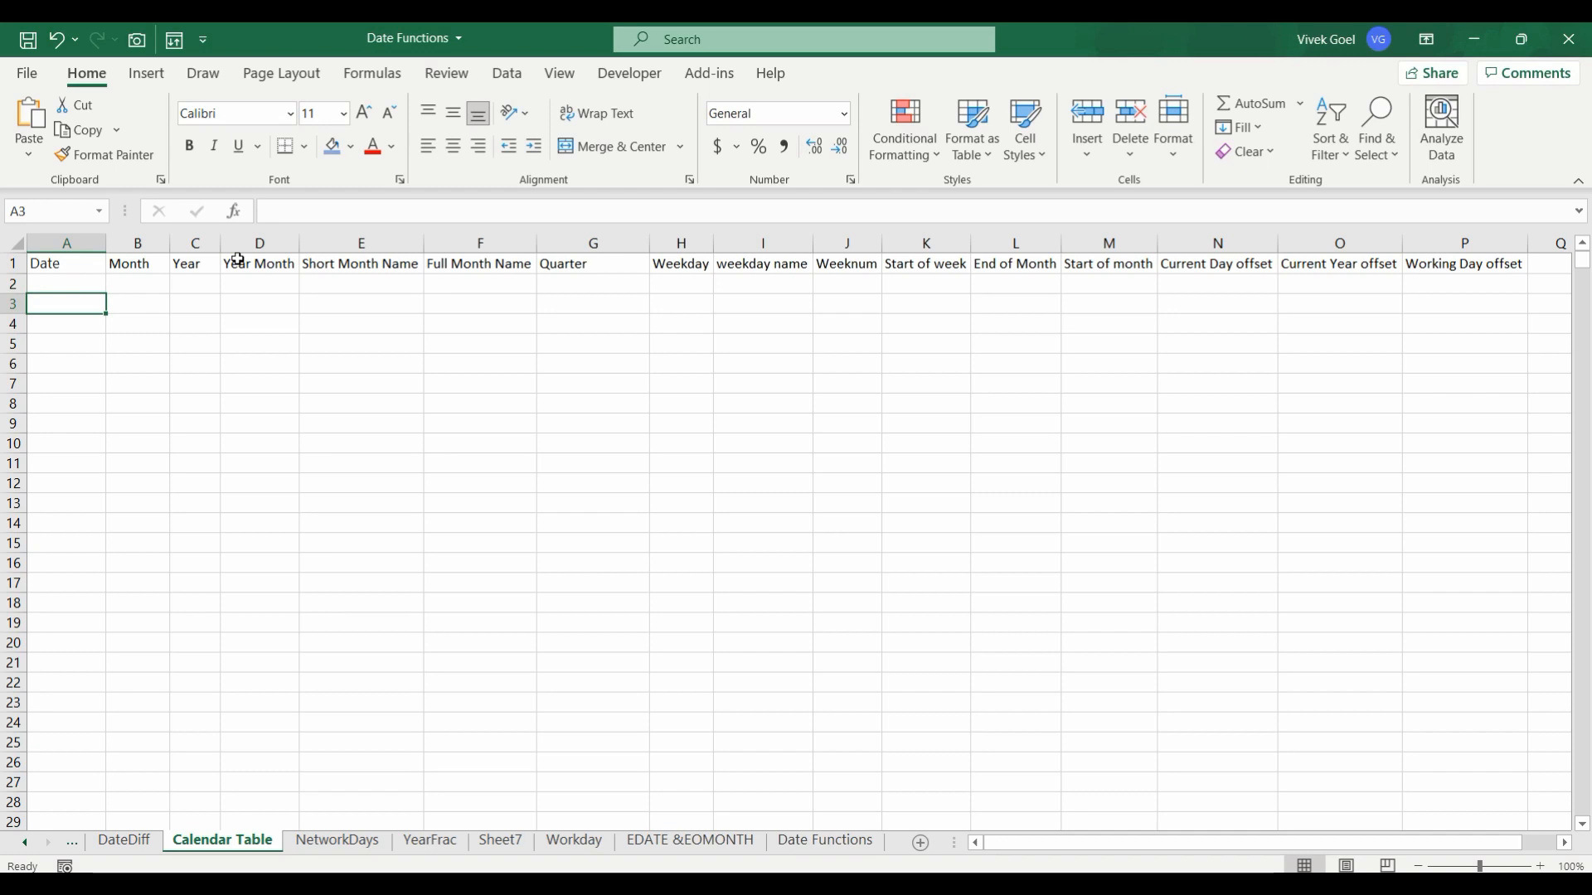
{"action": "type", "text": "Time Series"}
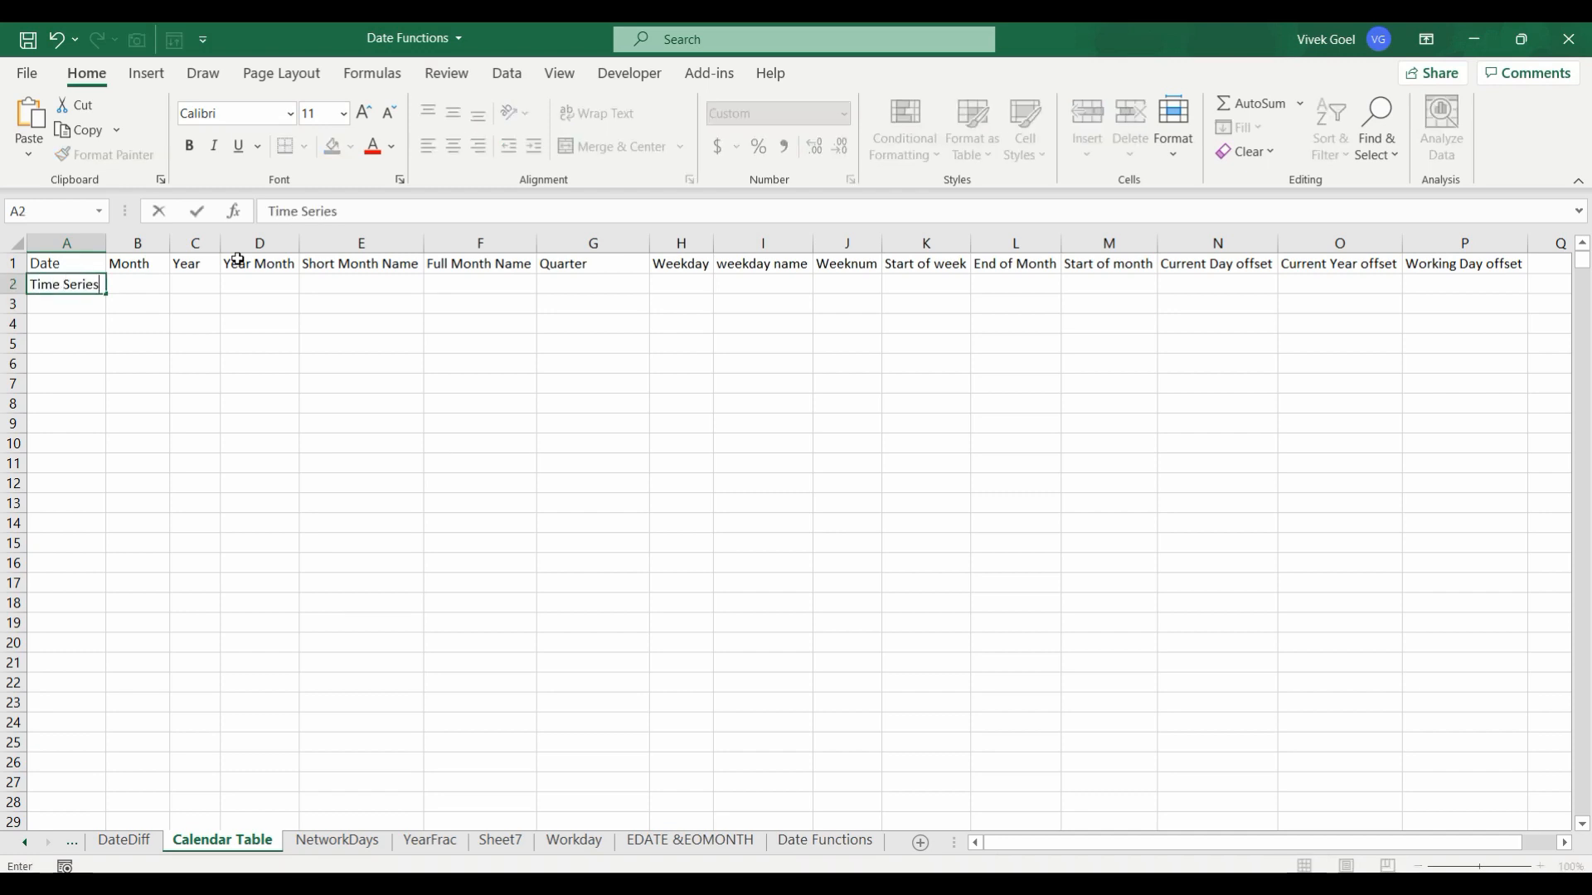
{"action": "key", "text": "Escape"}
{"action": "key", "text": "Down"}
{"action": "key", "text": "Up"}
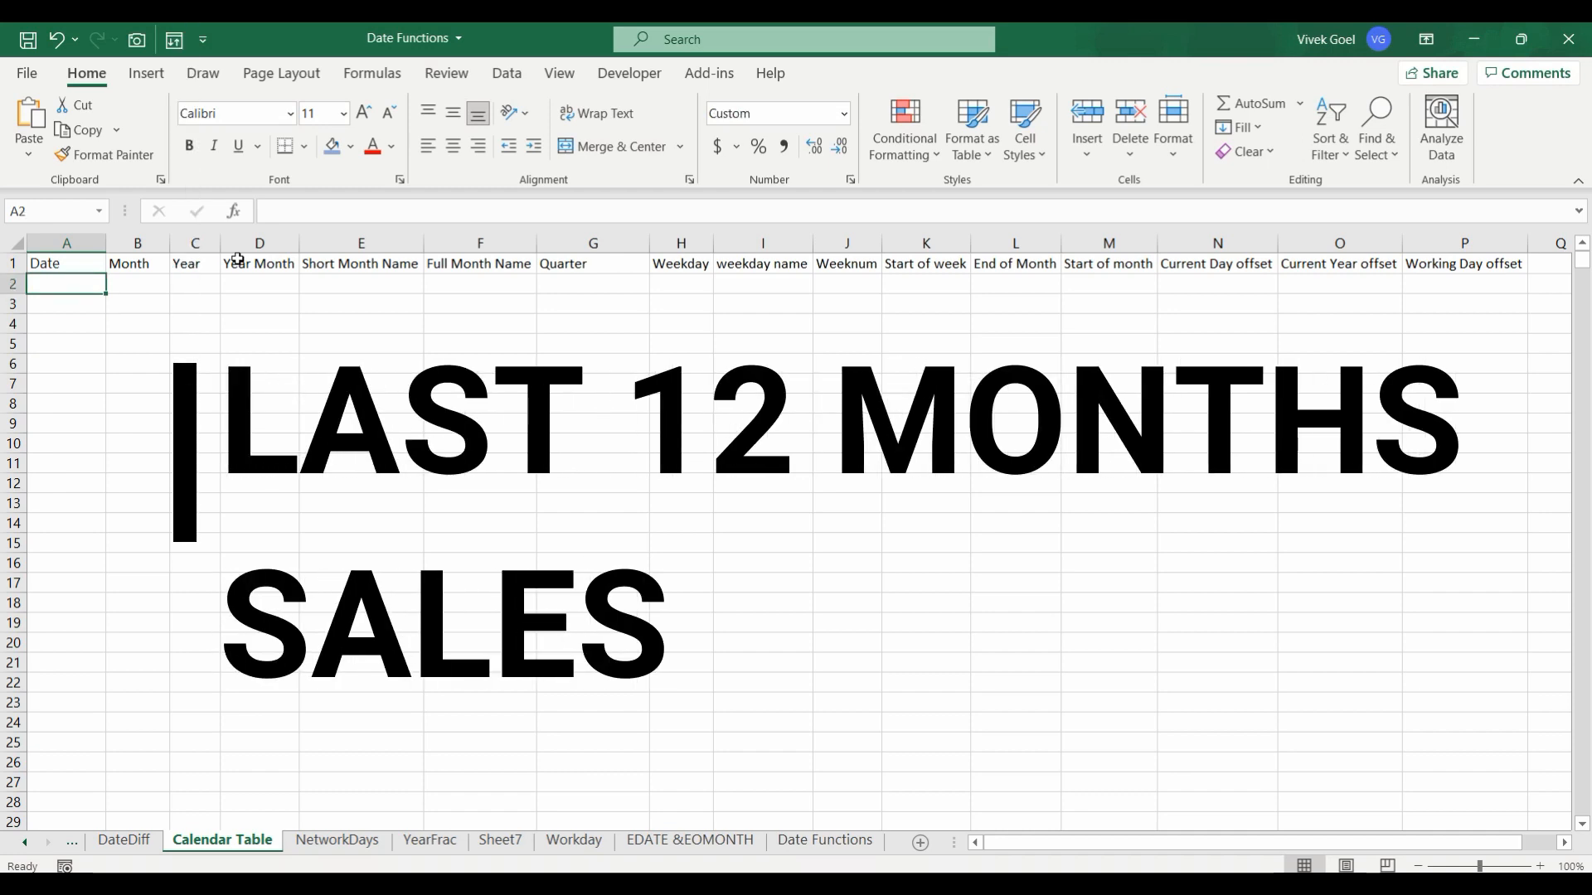
{"action": "type", "text": "Selc"}
{"action": "key", "text": "BackSpace"}
{"action": "key", "text": "BackSpace"}
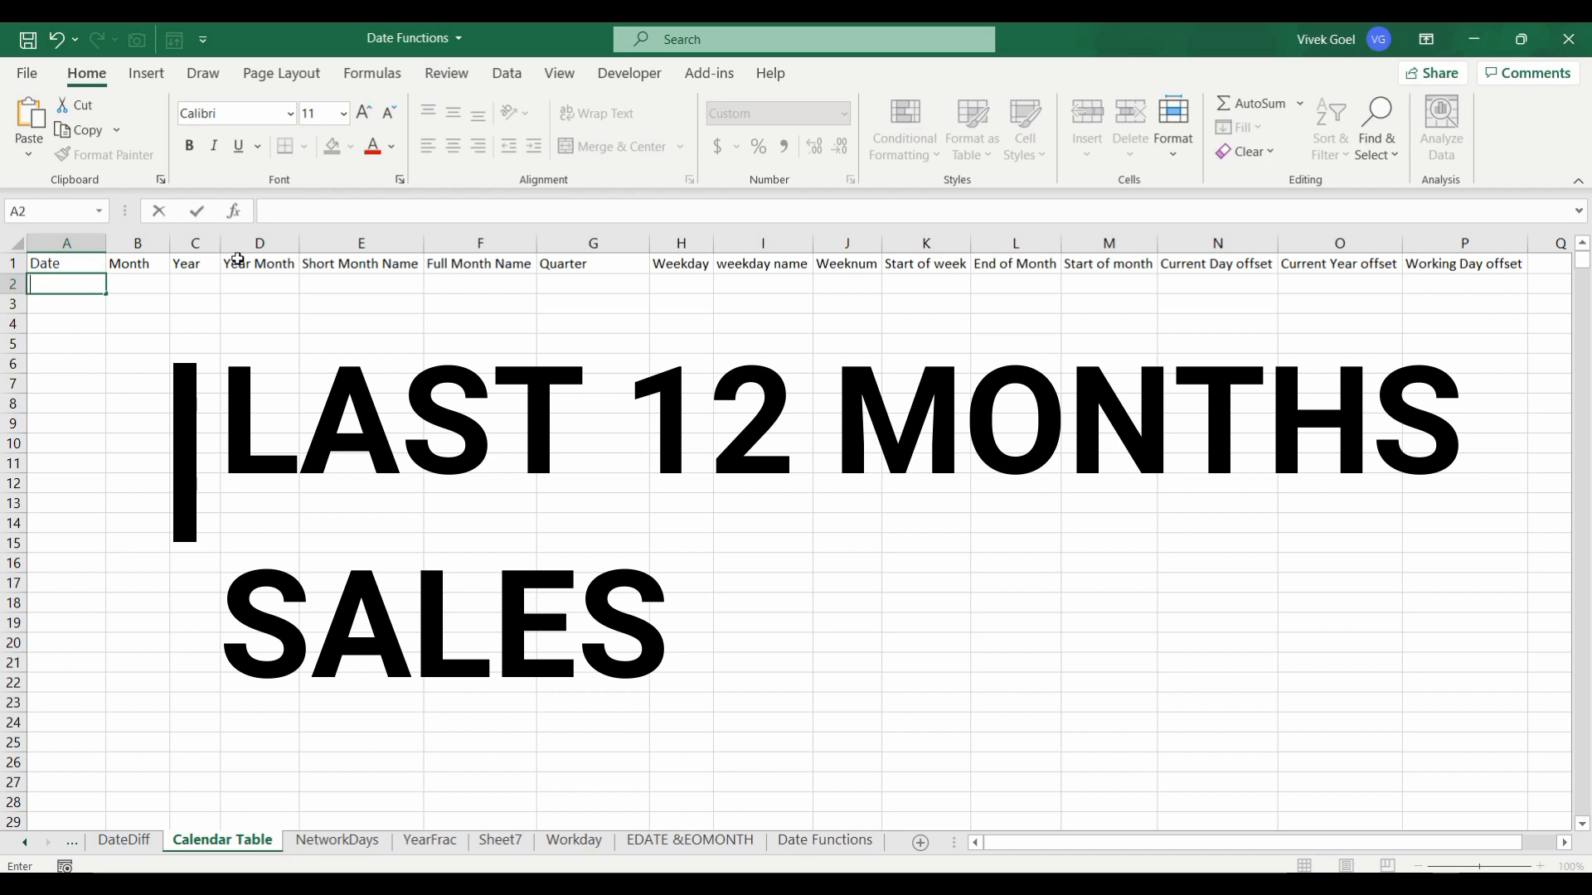
Enter the sample months Nov 2020 in A2, Dec 2019 in C2 and Nov 20 in E2
{"action": "type", "text": "Nov 2020"}
{"action": "key", "text": "Tab"}
{"action": "key", "text": "Tab"}
{"action": "type", "text": "Dec"}
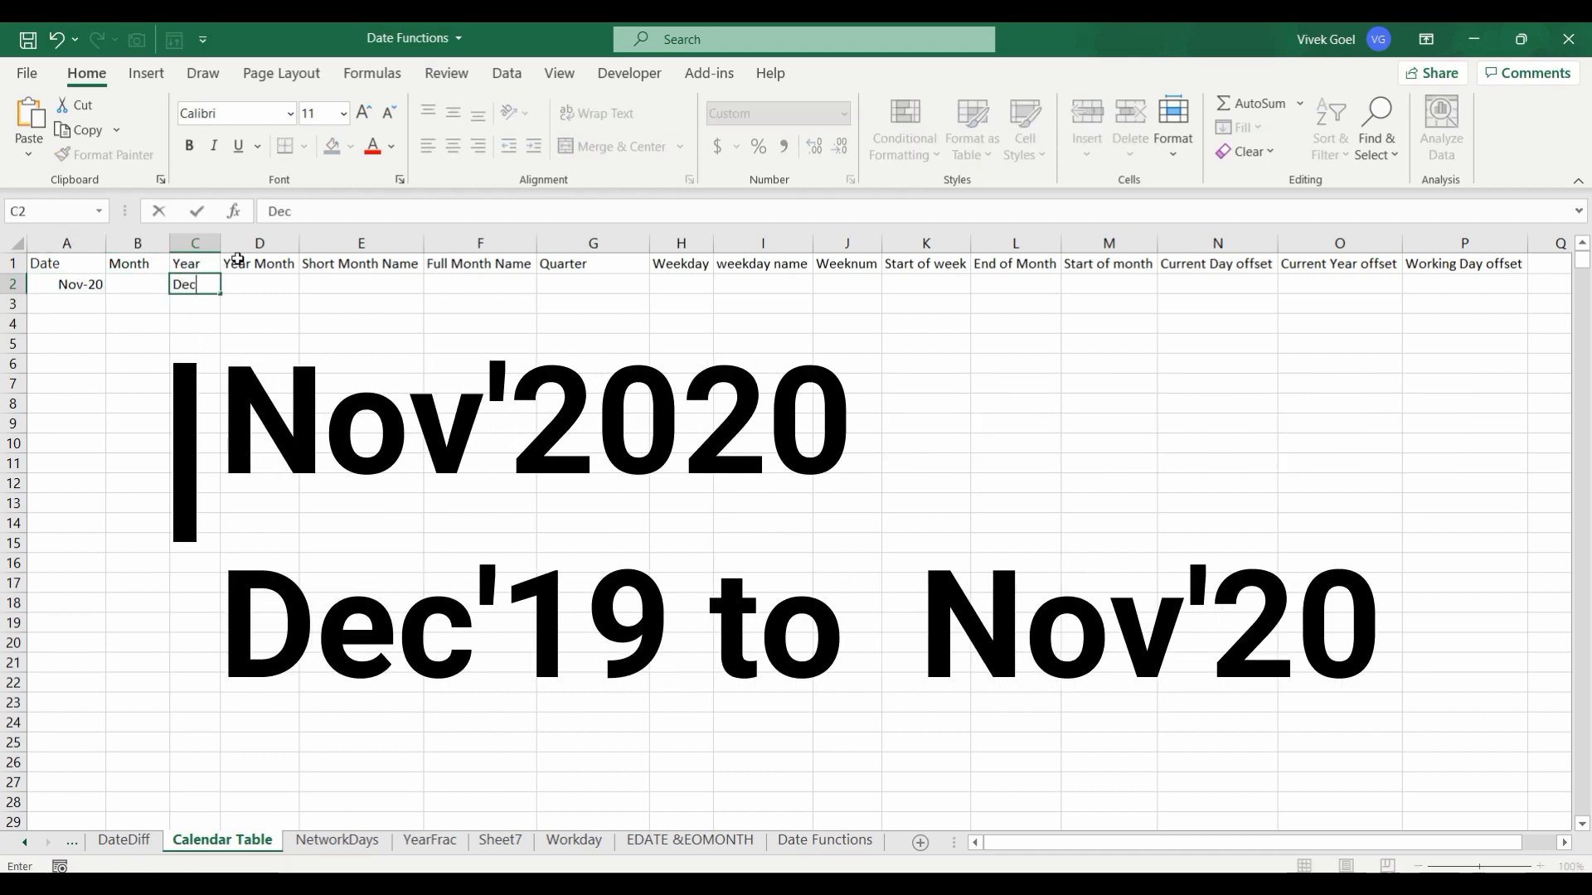
{"action": "type", "text": " 2019"}
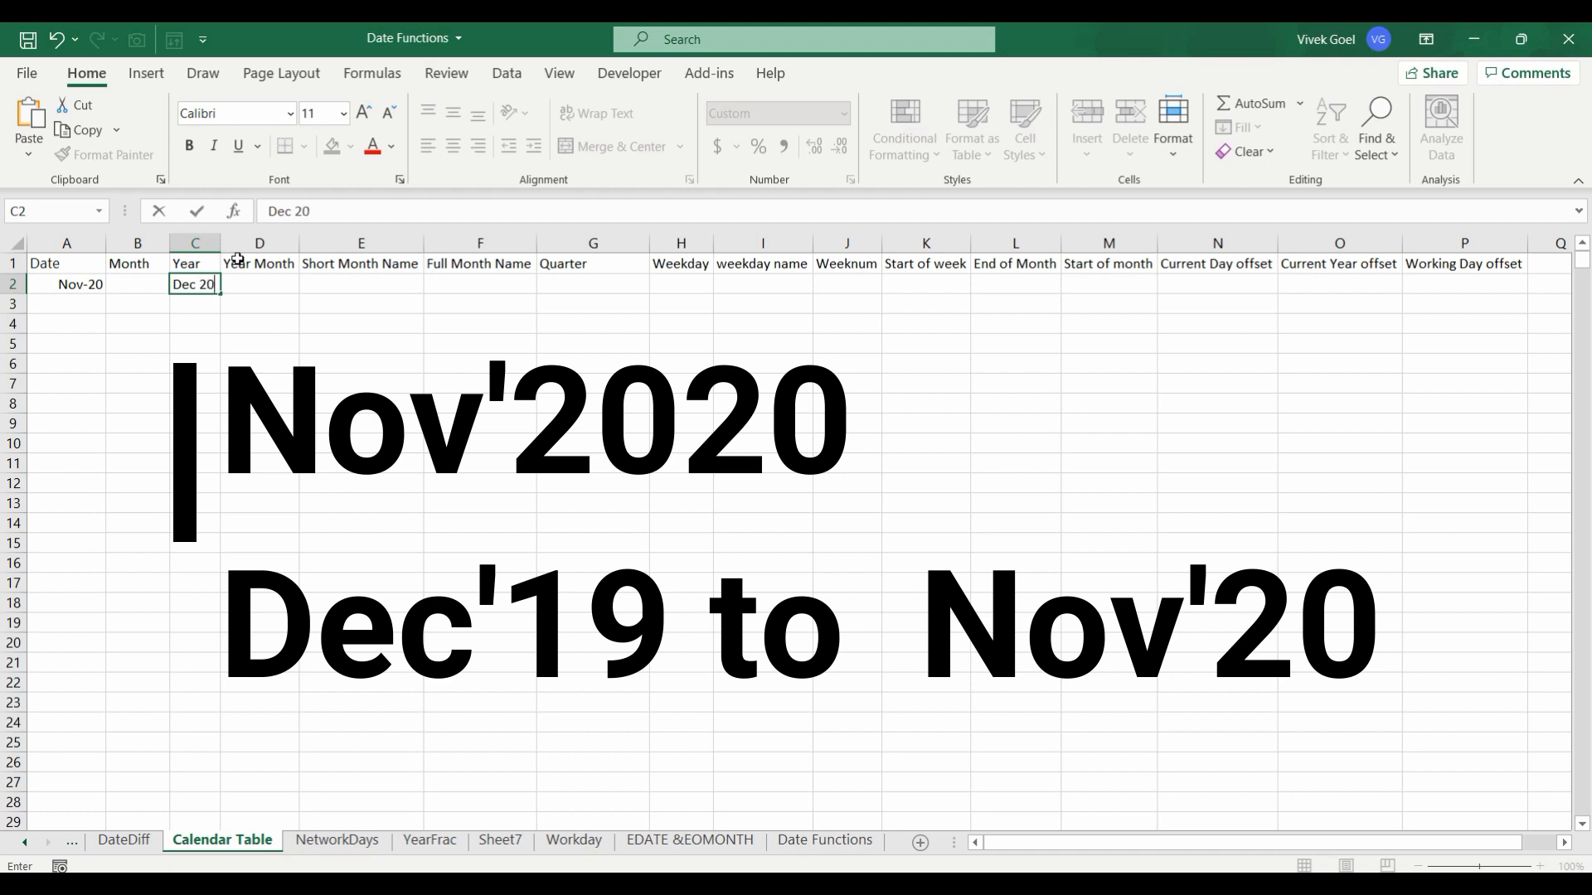
{"action": "key", "text": "Tab"}
{"action": "key", "text": "Tab"}
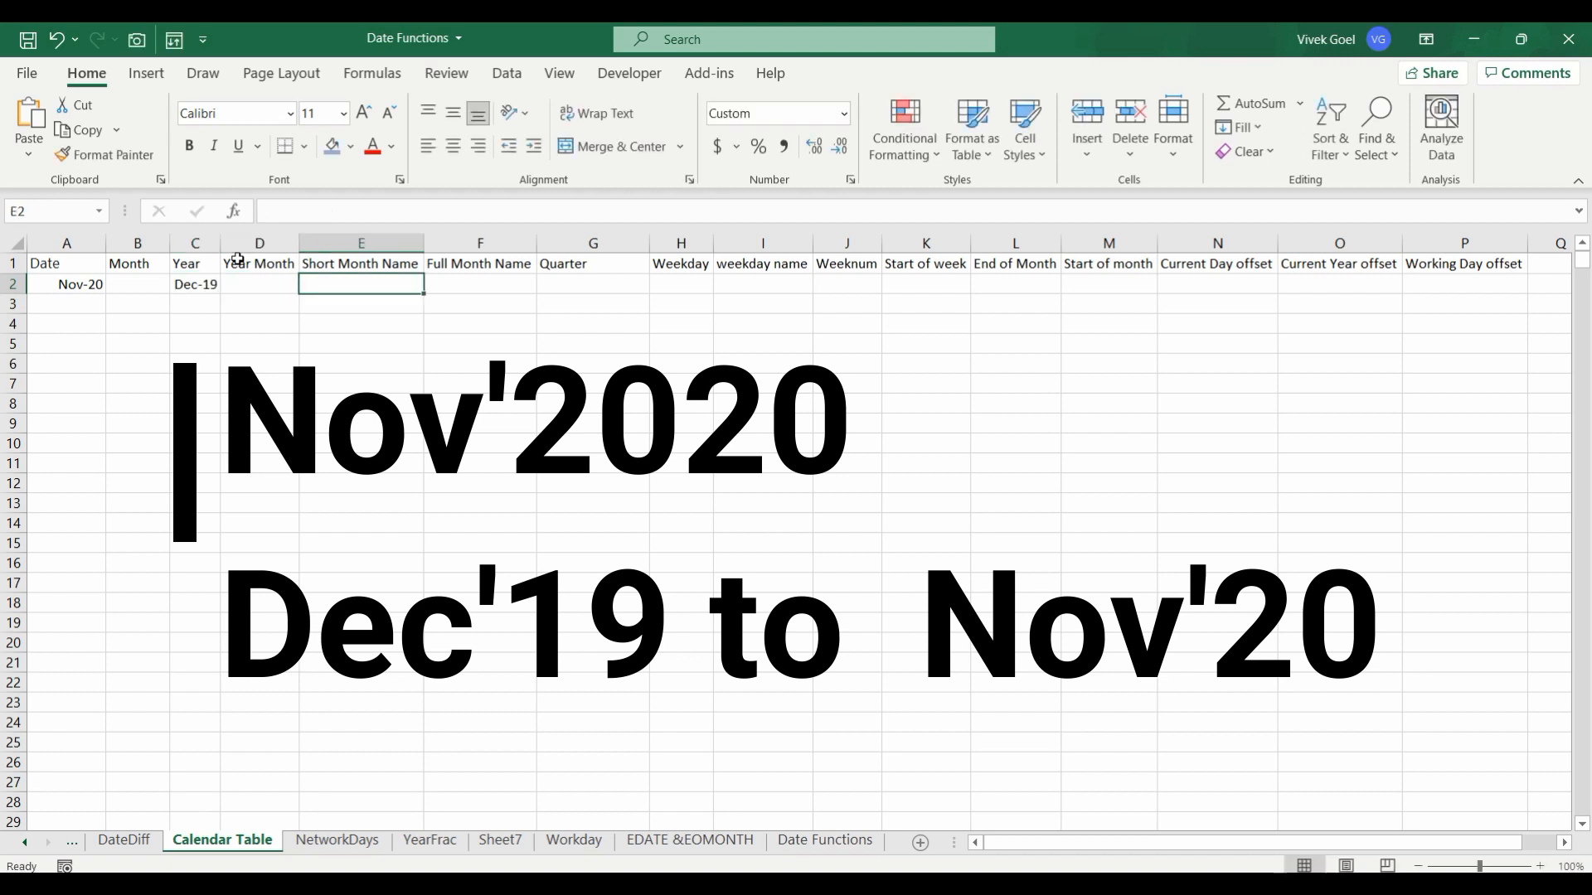
{"action": "type", "text": "Nov 20"}
{"action": "key", "text": "Return"}
Clear the sample months from cells E2, C2 and A2
{"action": "key", "text": "Up"}
{"action": "key", "text": "Delete"}
{"action": "key", "text": "Left"}
{"action": "key", "text": "Left"}
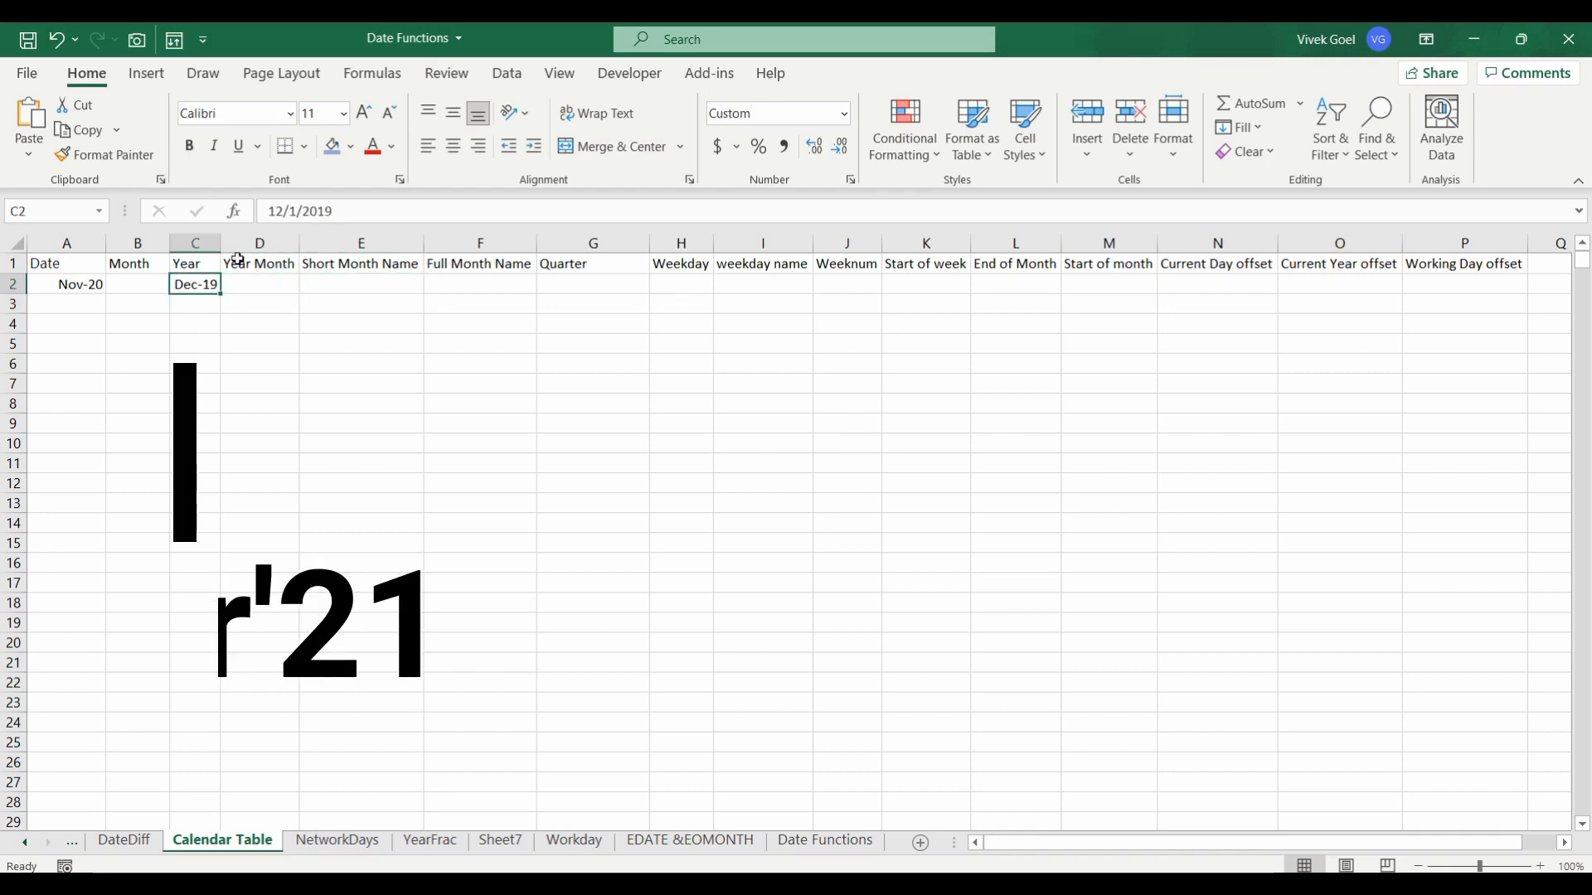
{"action": "key", "text": "Delete"}
{"action": "key", "text": "Left"}
{"action": "key", "text": "Left"}
{"action": "key", "text": "Delete"}
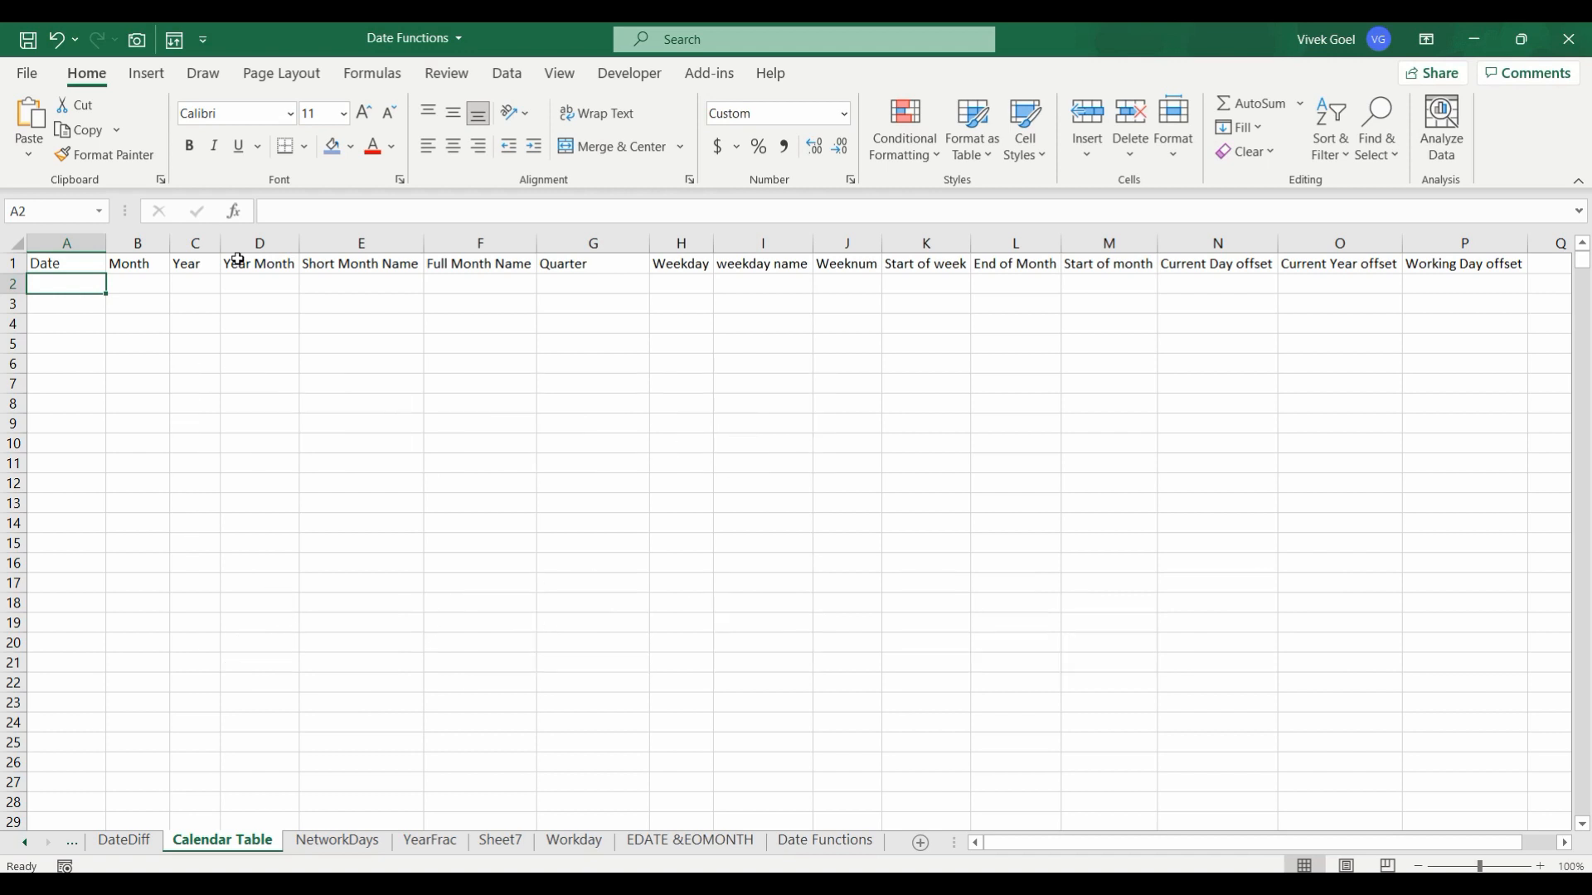
Look over the calendar table's column headers in row 1, from Date through Weekday
{"action": "left_click", "coordinate": [116, 262]}
{"action": "key", "text": "Left"}
{"action": "key", "text": "Right"}
{"action": "key", "text": "Right"}
{"action": "key", "text": "Right"}
{"action": "key", "text": "Right"}
{"action": "key", "text": "Right"}
{"action": "key", "text": "Right"}
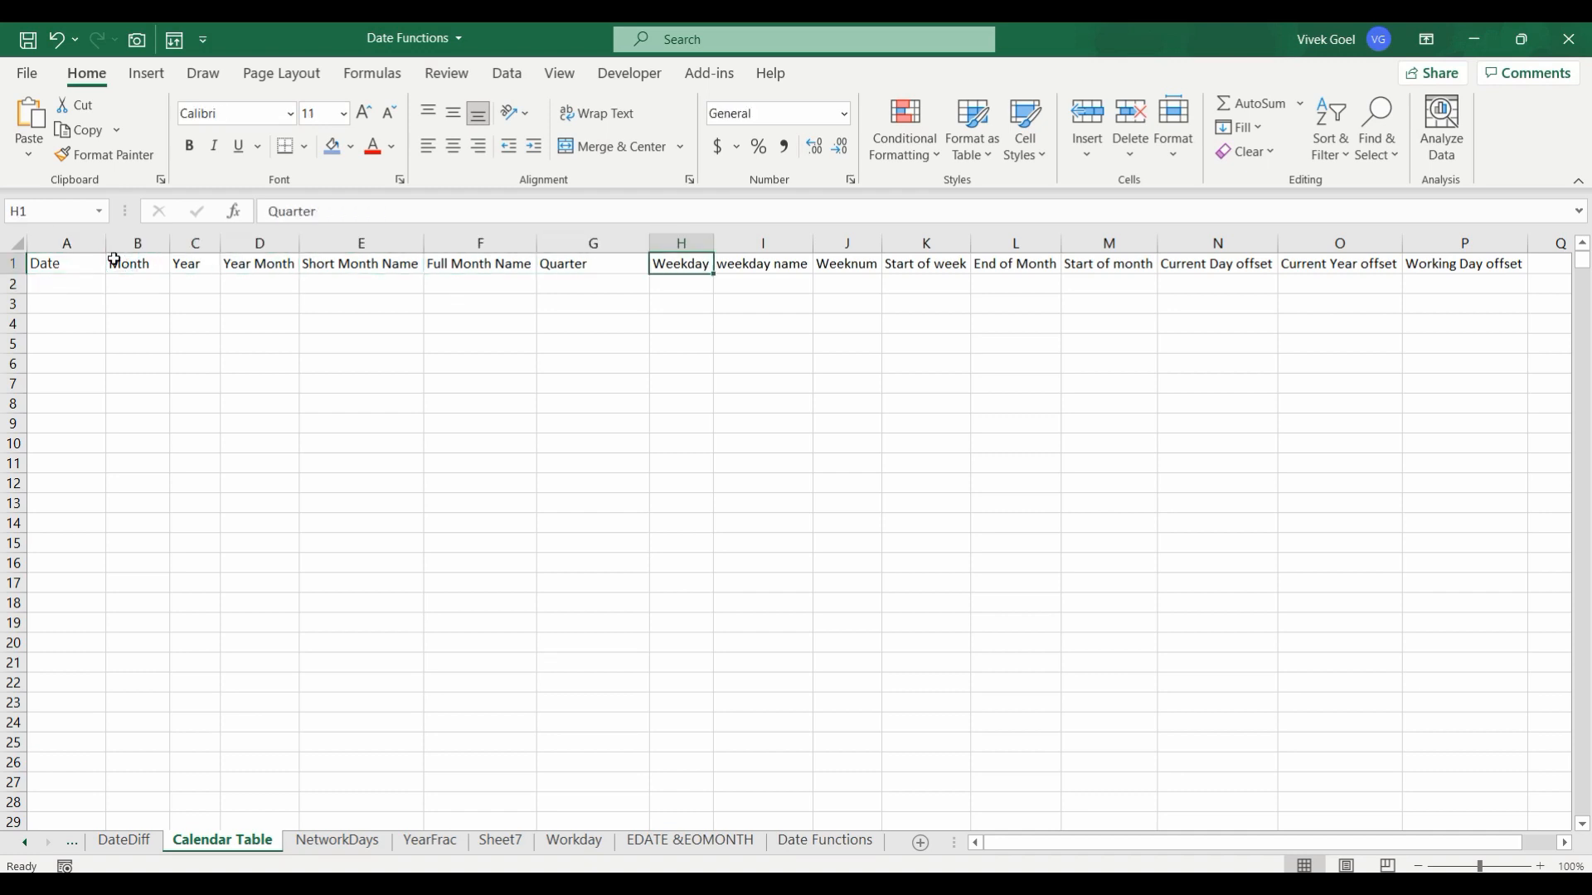
{"action": "key", "text": "Left"}
{"action": "key", "text": "Left"}
{"action": "key", "text": "Left"}
{"action": "key", "text": "Left"}
{"action": "key", "text": "Left"}
{"action": "key", "text": "Left"}
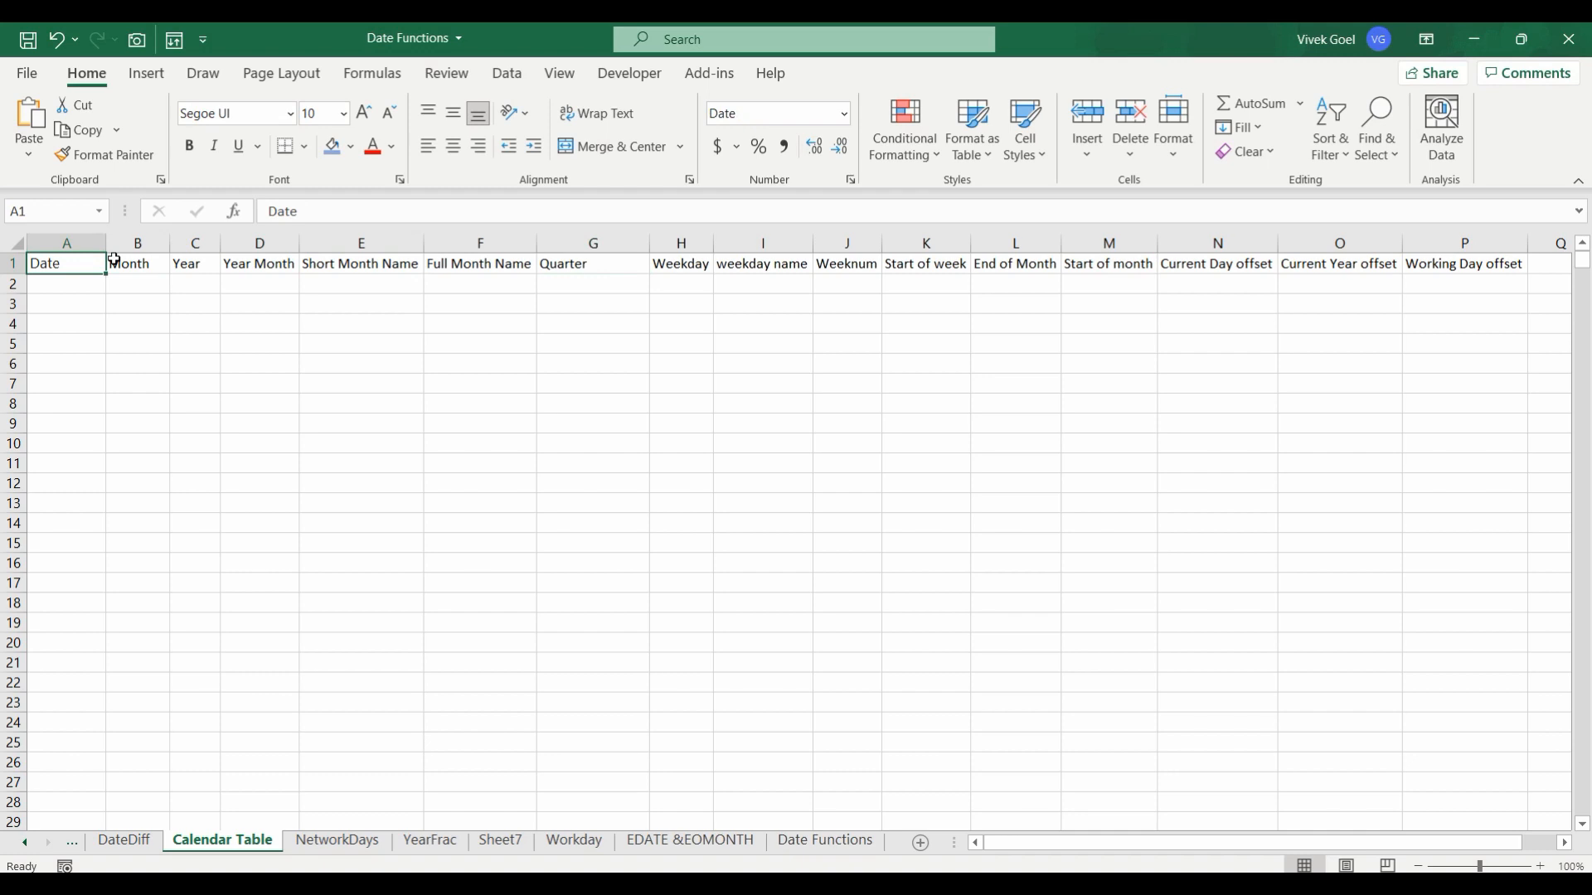
{"action": "left_click", "coordinate": [68, 242]}
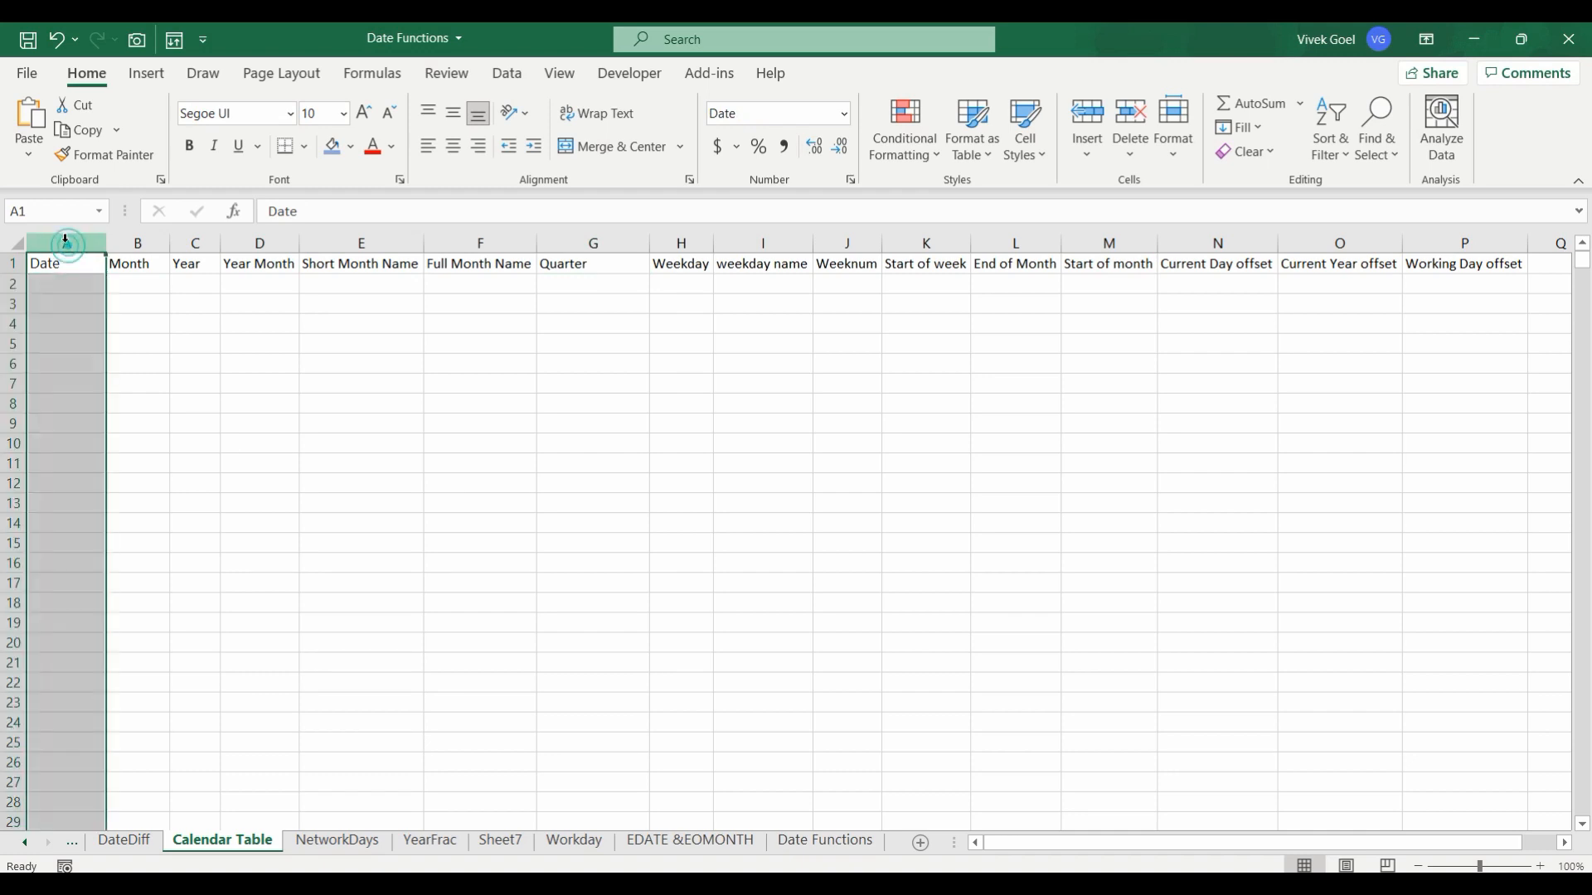
{"action": "left_click", "coordinate": [70, 286]}
{"action": "type", "text": "No s"}
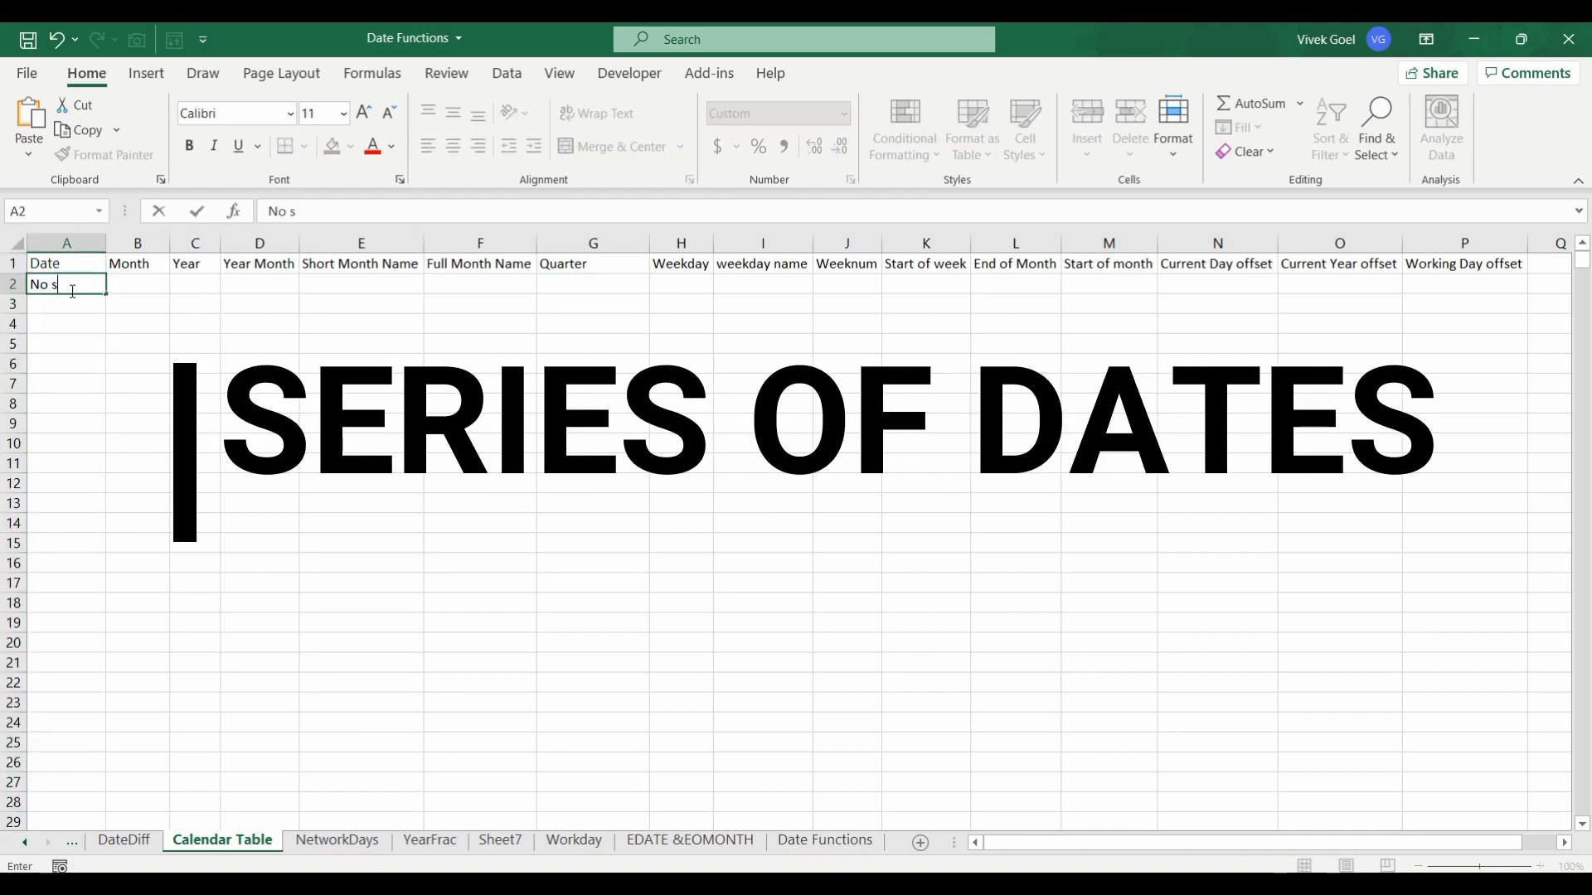
{"action": "type", "text": "kipping"}
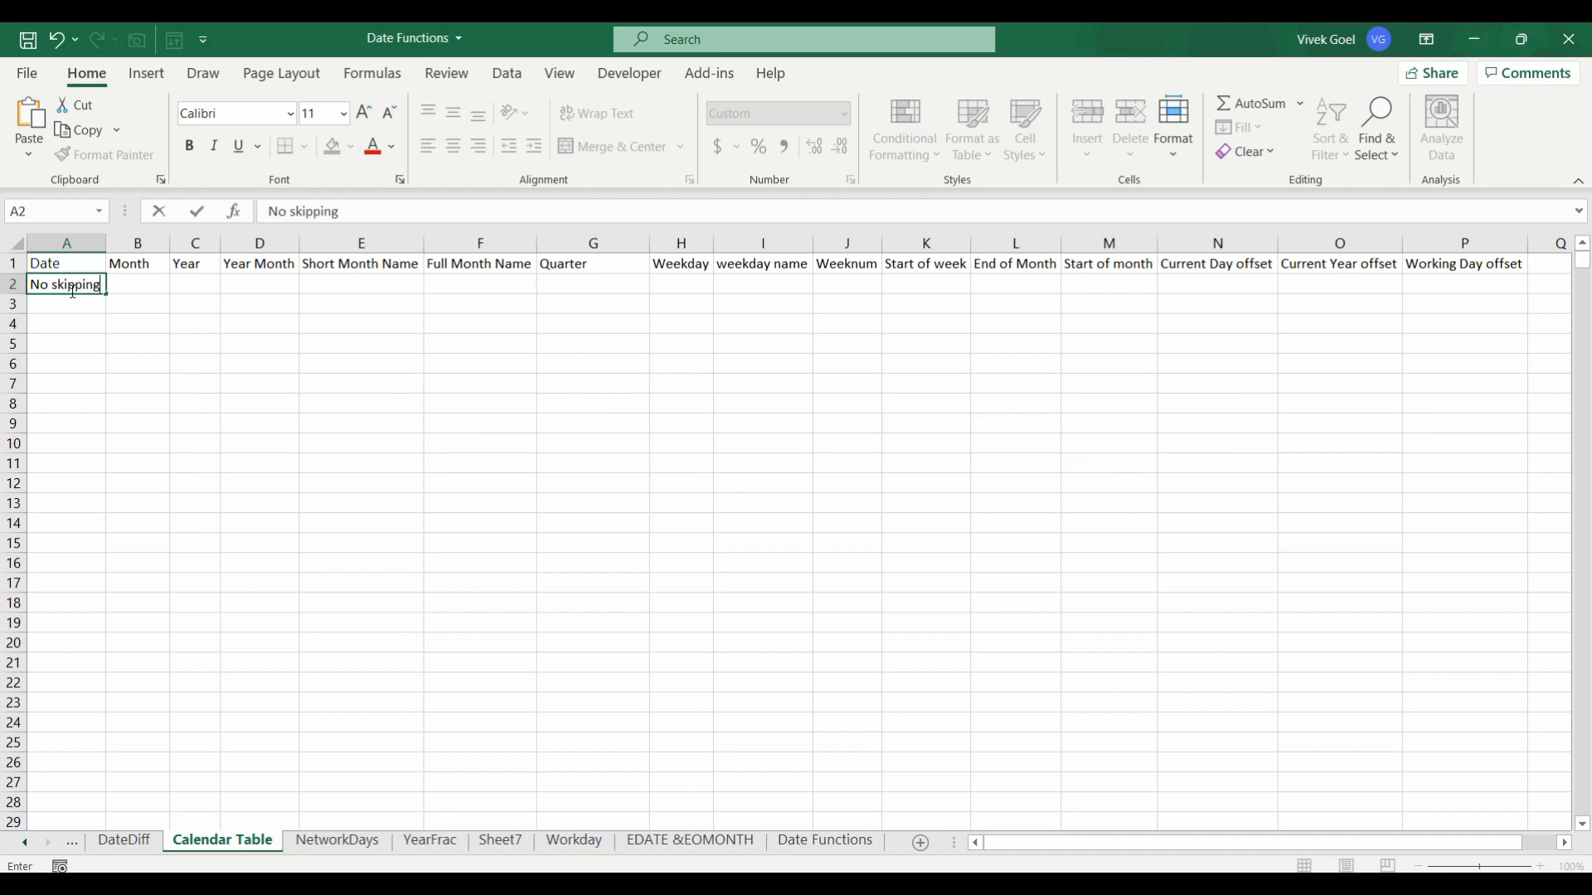
{"action": "key", "text": "Escape"}
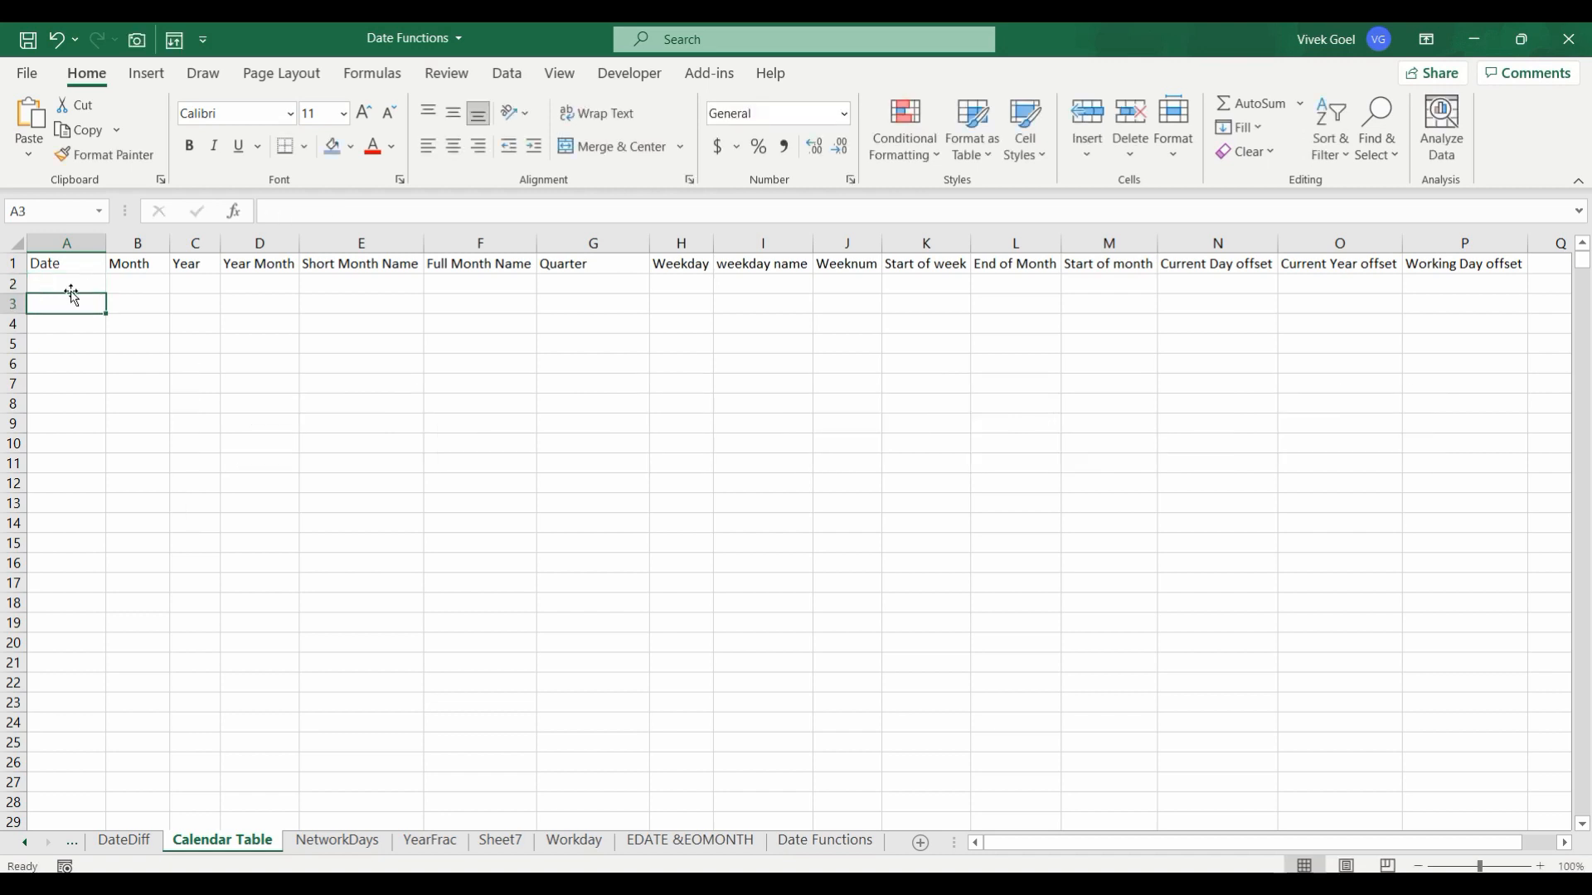
Examine the Month, Year, Year Month, Short Month Name and Full Month Name columns, and the Date column they depend on
{"action": "key", "text": "Up"}
{"action": "key", "text": "Right"}
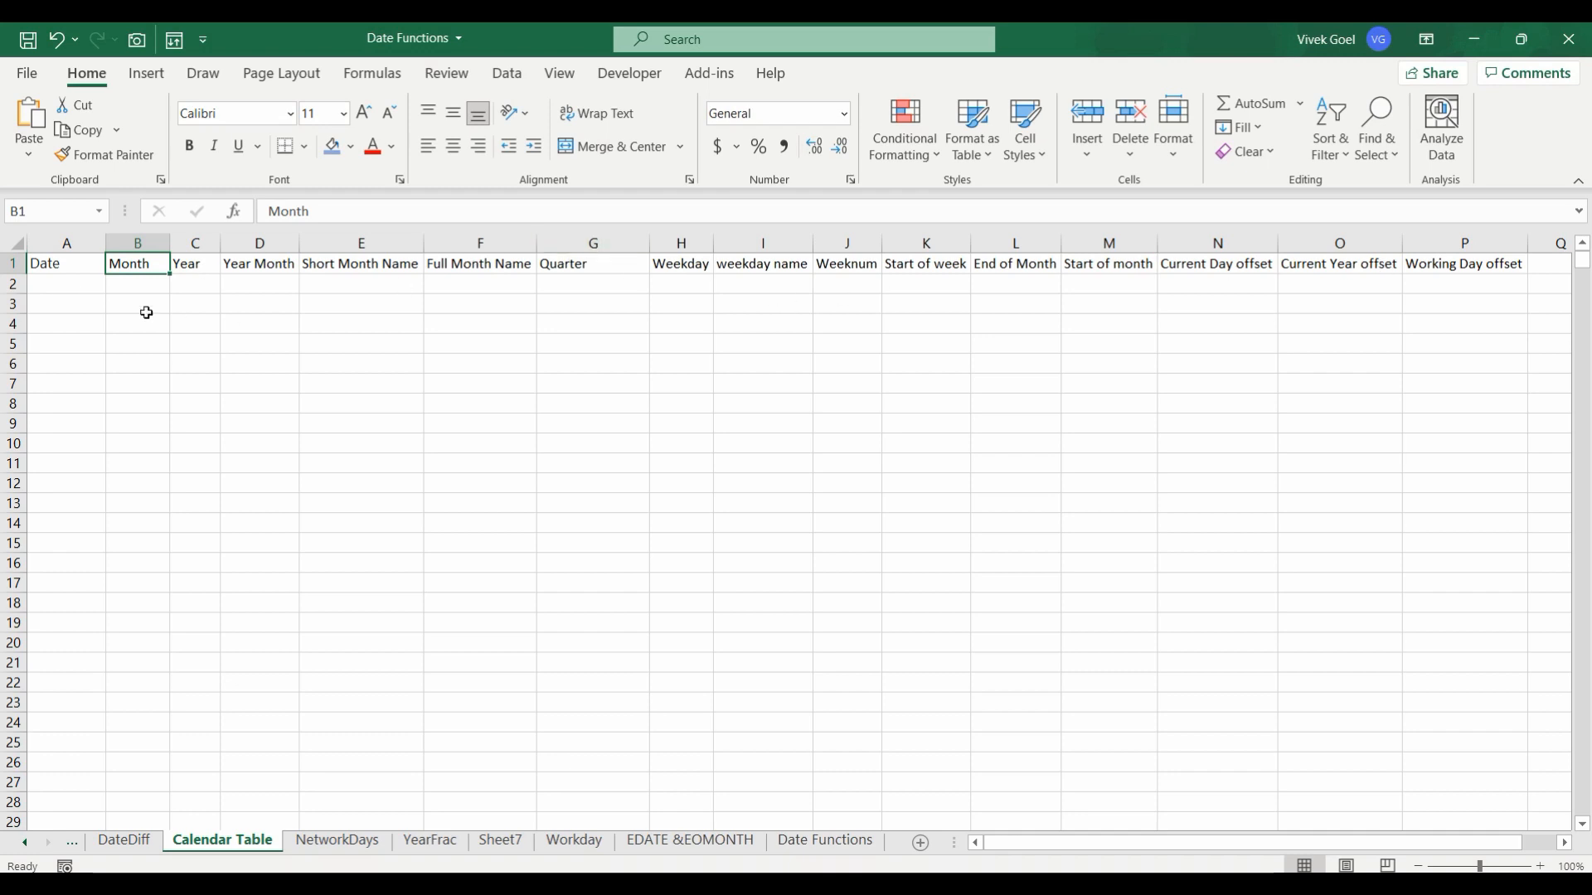
{"action": "left_click", "coordinate": [186, 243]}
{"action": "left_click", "coordinate": [240, 242]}
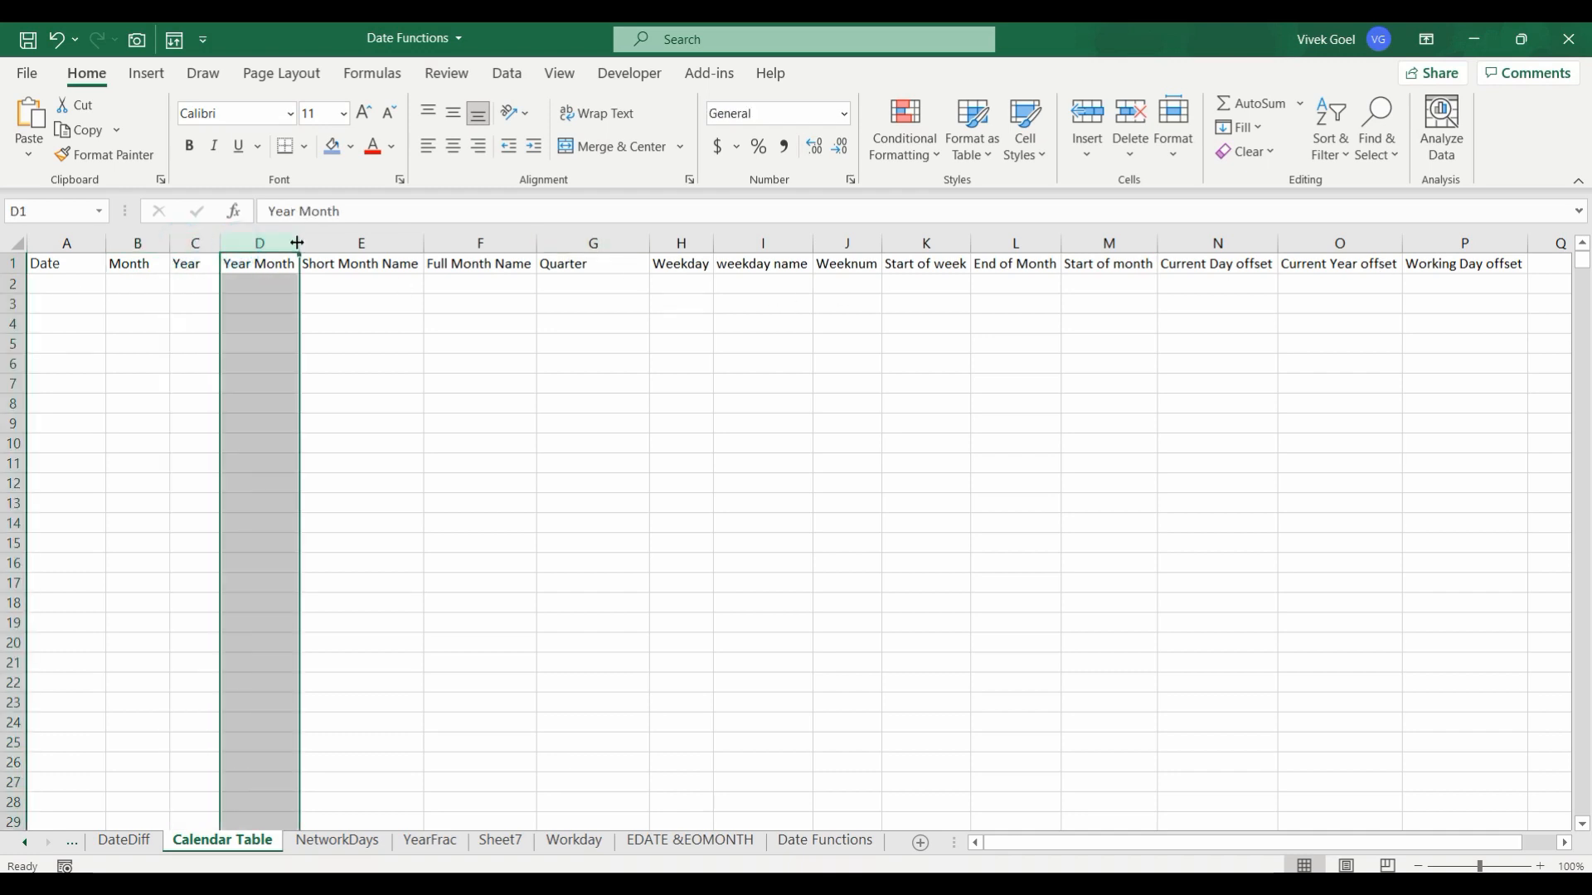
{"action": "left_click", "coordinate": [328, 242]}
{"action": "left_click", "coordinate": [249, 242]}
{"action": "left_click", "coordinate": [355, 242]}
{"action": "left_click", "coordinate": [435, 242]}
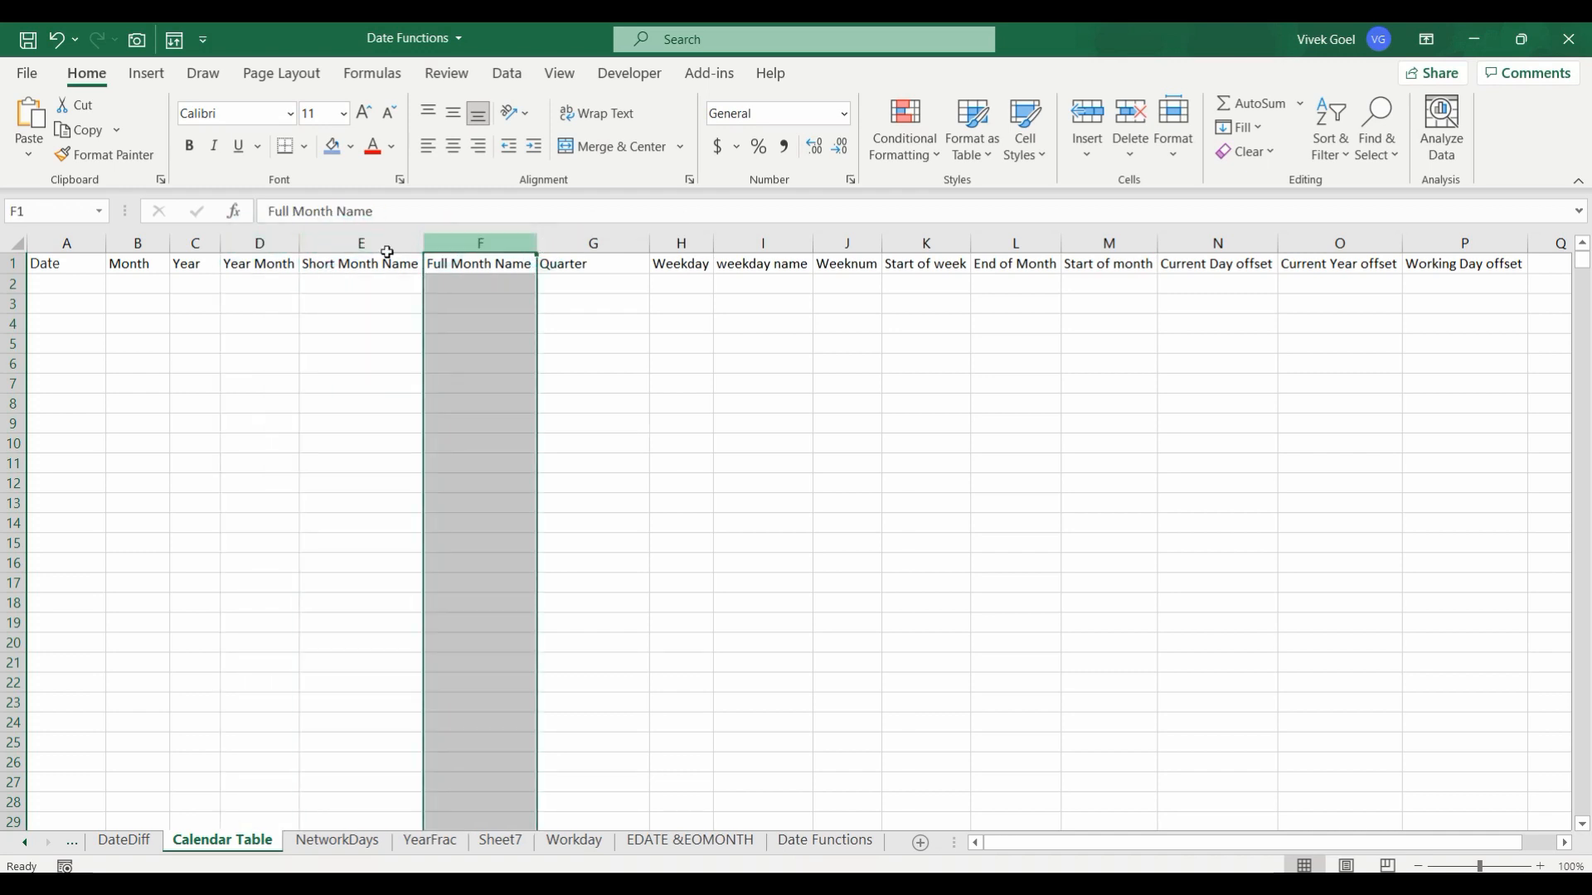
{"action": "left_click", "coordinate": [51, 282]}
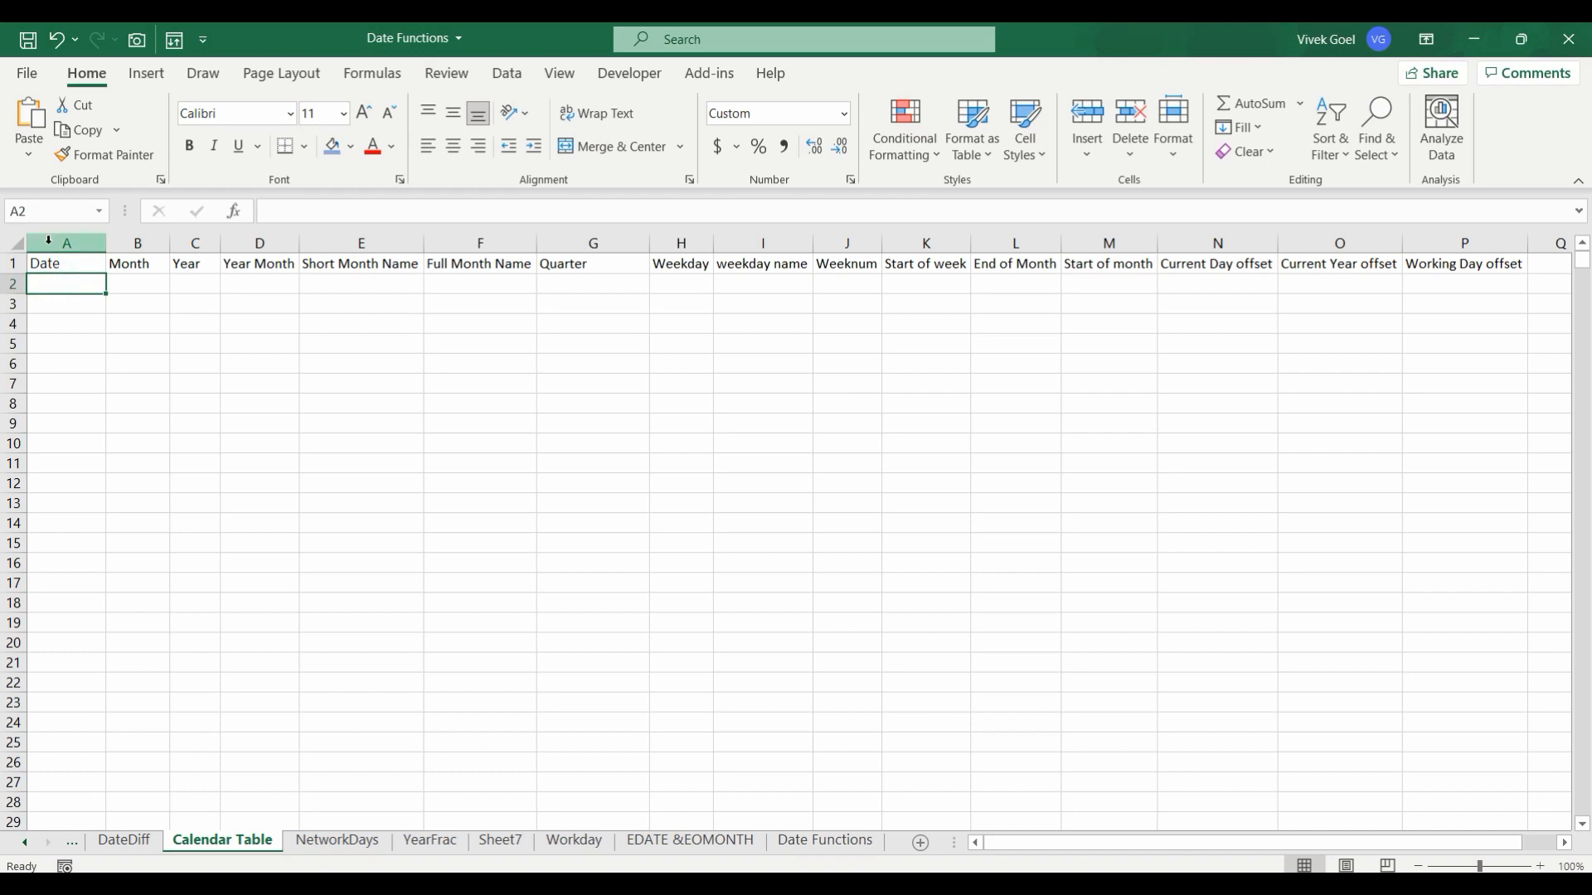
{"action": "left_click", "coordinate": [48, 241]}
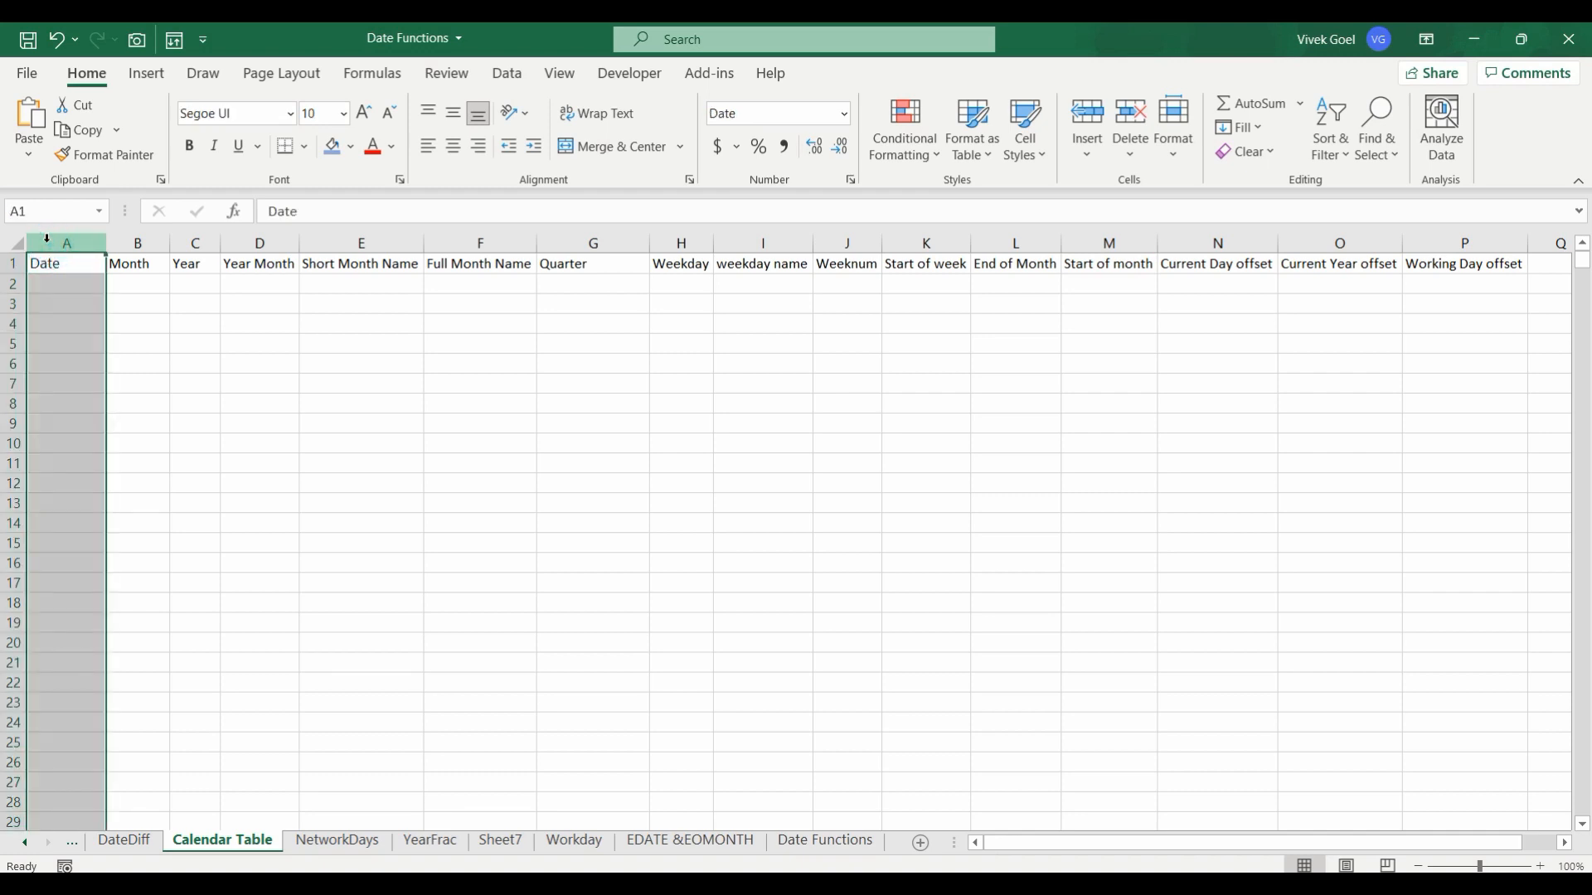
Enter the start date 1/1/2018 in cell A2 as a trial and delete it again
{"action": "left_click", "coordinate": [69, 279]}
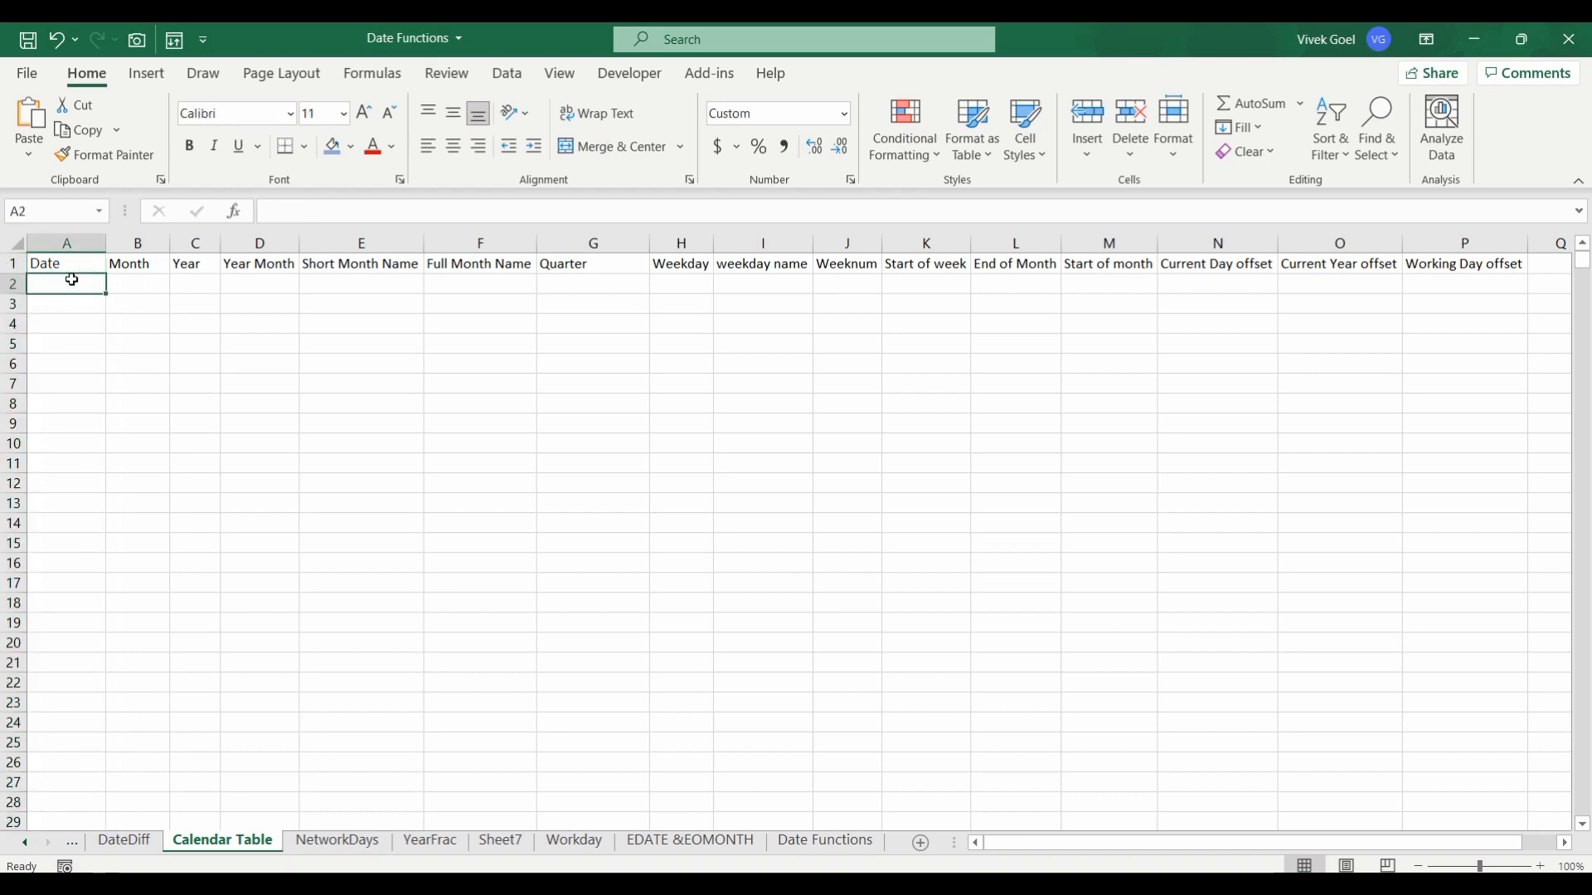
{"action": "type", "text": "1/"}
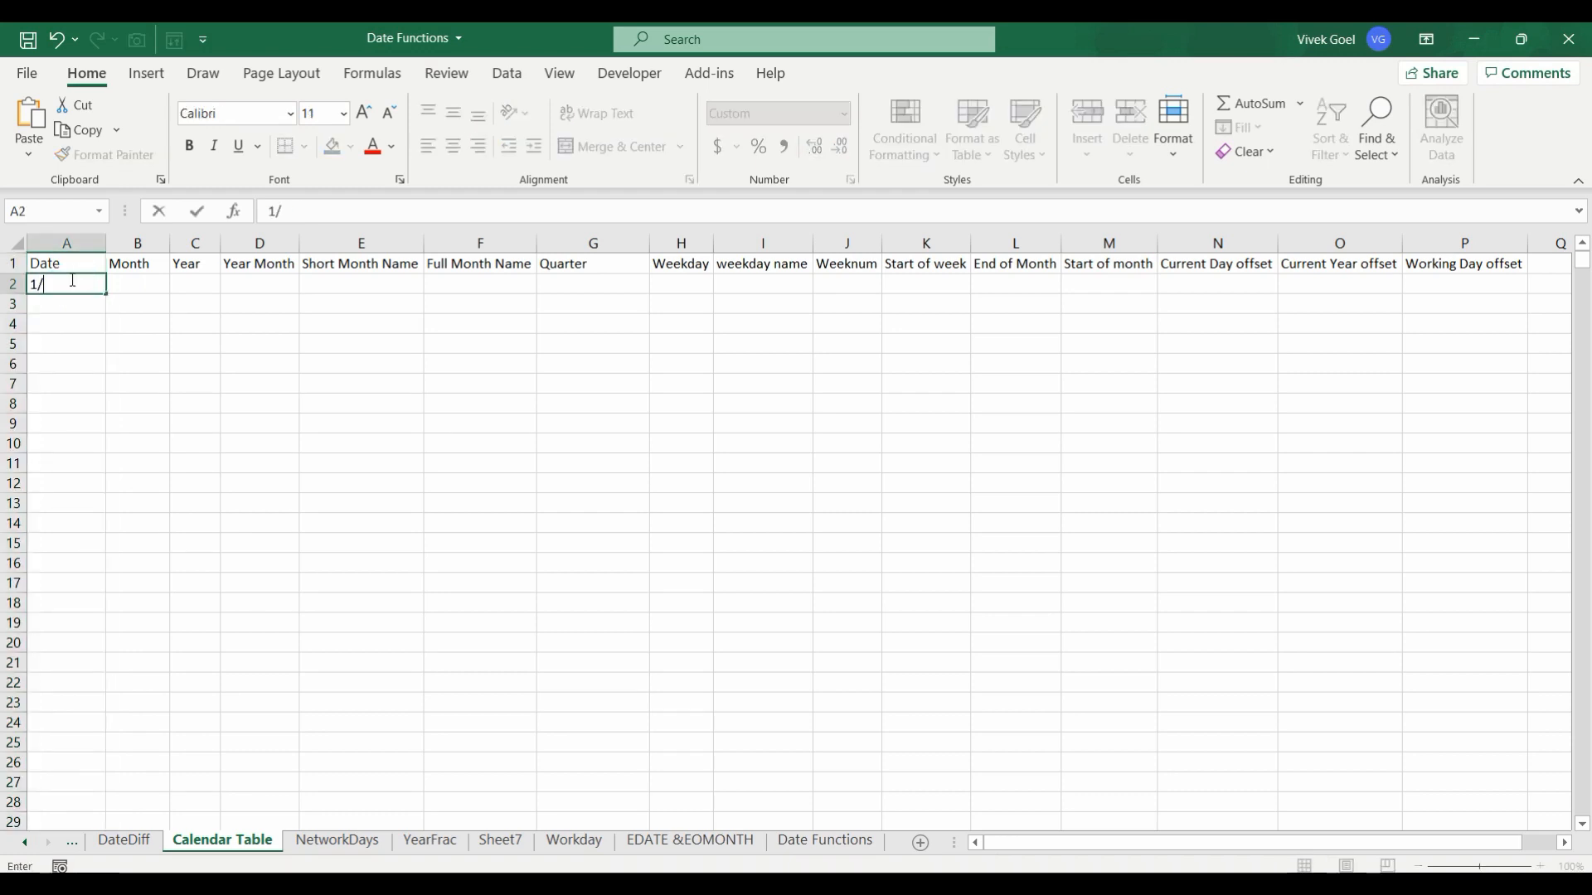
{"action": "type", "text": "1/2018"}
{"action": "key", "text": "Return"}
{"action": "key", "text": "Up"}
{"action": "key", "text": "Down"}
{"action": "key", "text": "Up"}
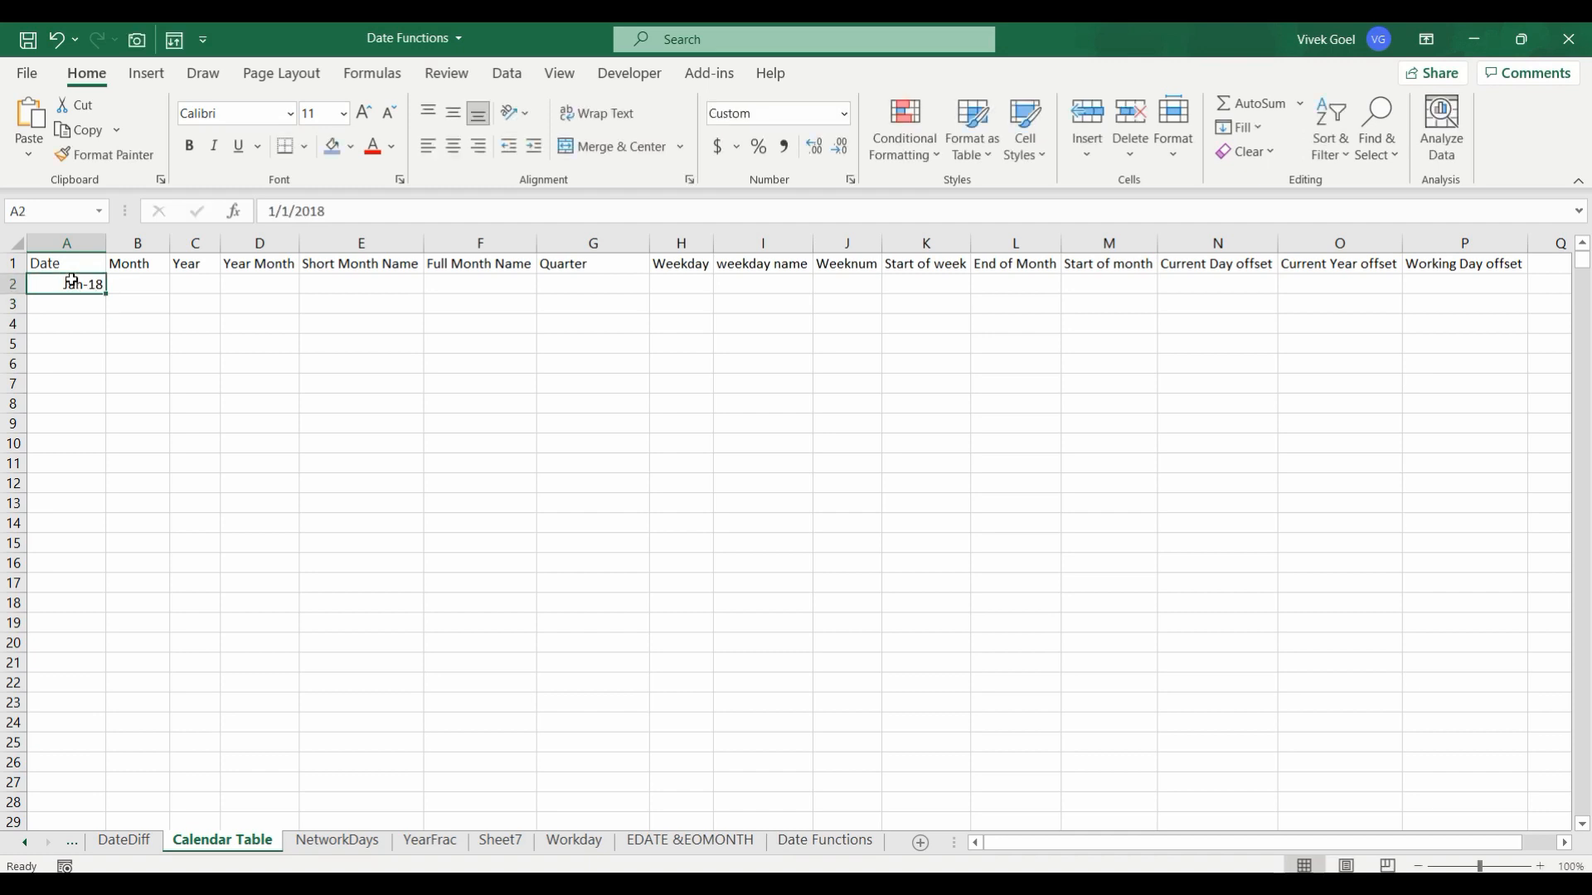
{"action": "key", "text": "Delete"}
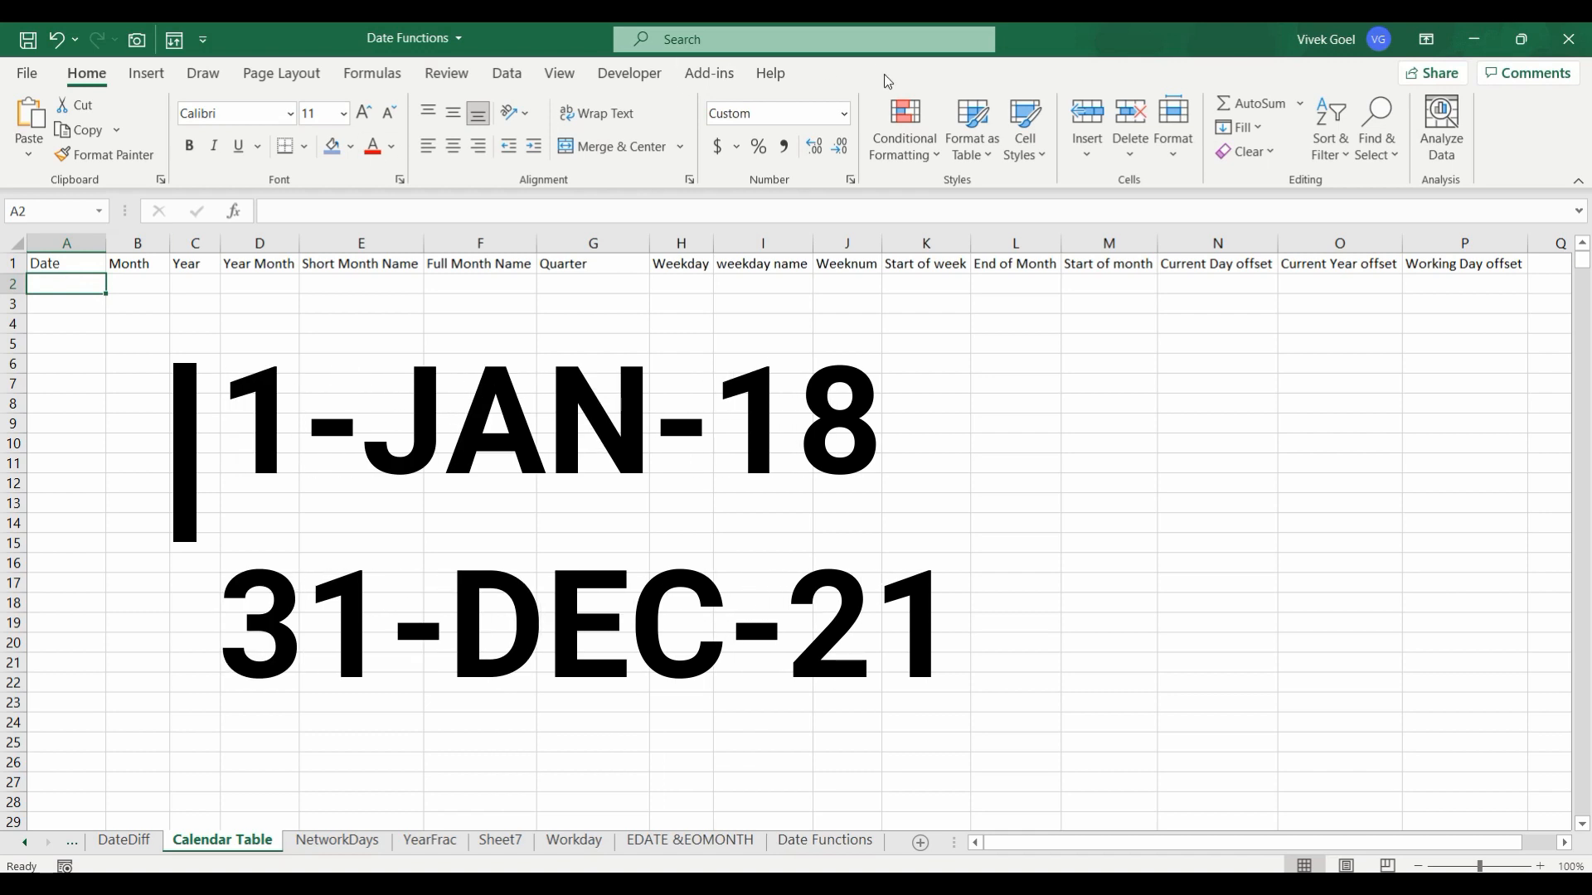
Set cell A2 to the General number format and enter =SEQUENCE(1461,,"1/1/2018",1) in it to generate the daily date series
{"action": "left_click", "coordinate": [844, 113]}
{"action": "left_click", "coordinate": [796, 139]}
{"action": "left_click_drag", "start_coordinate": [9, 395], "coordinate": [8, 395]}
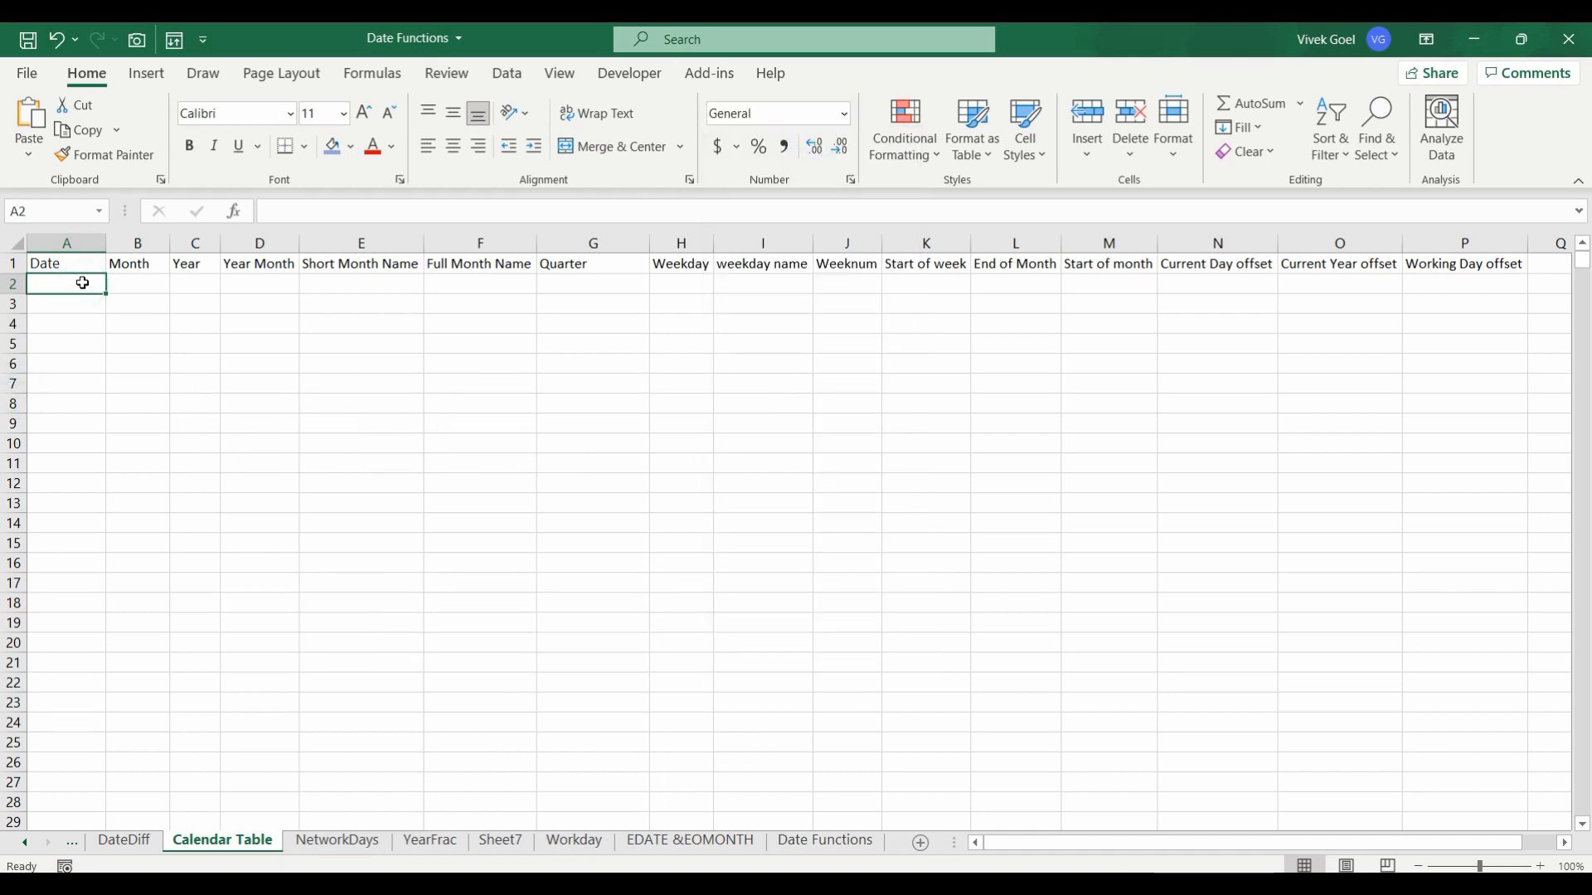
{"action": "type", "text": "=seq"}
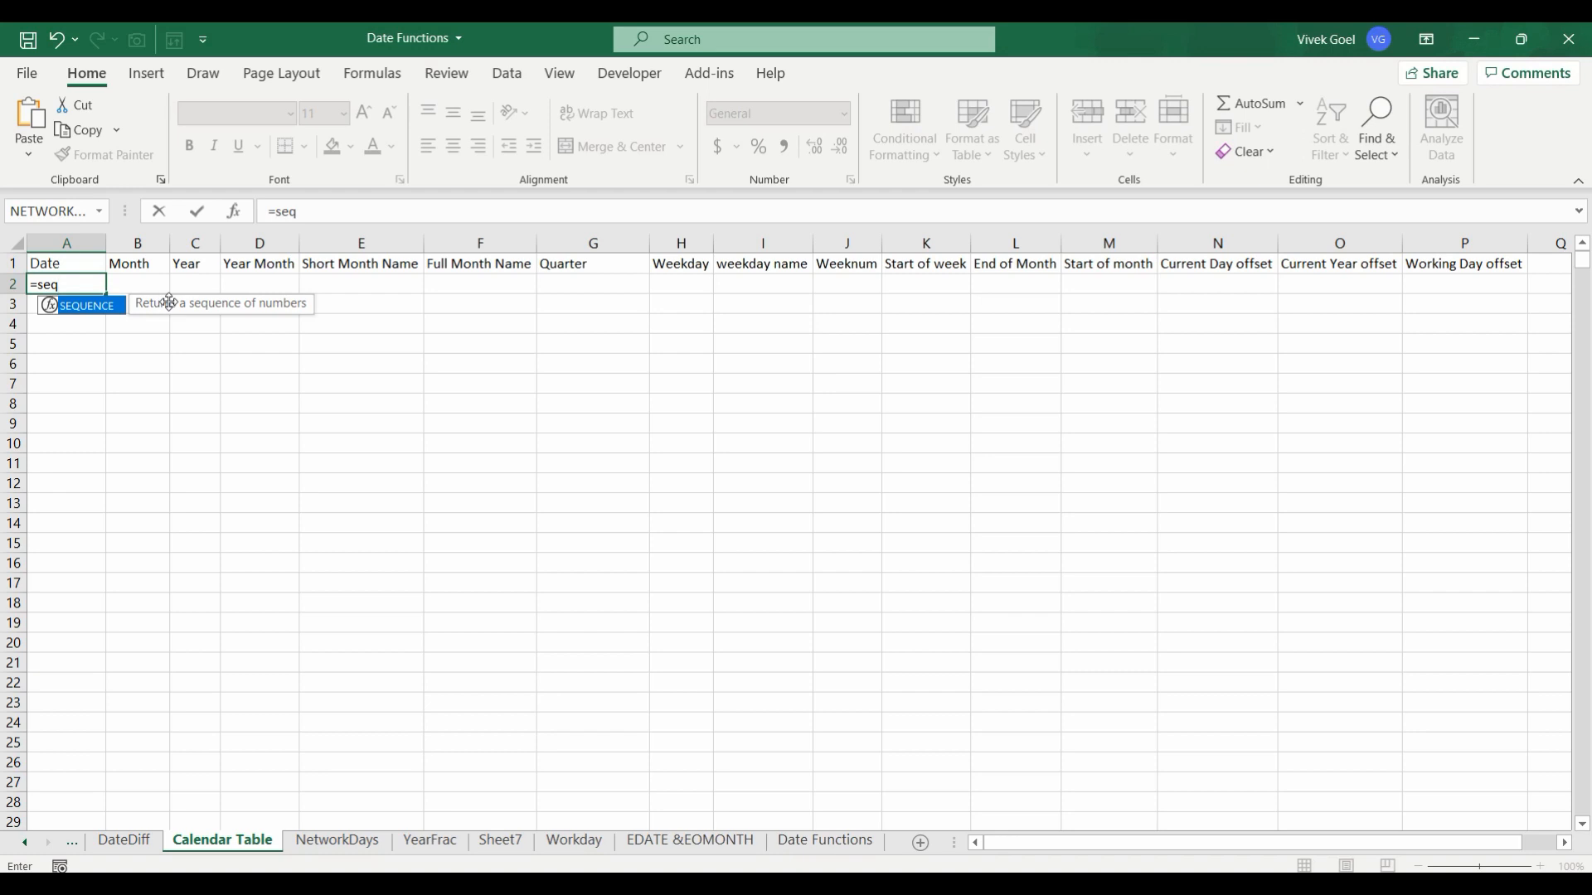
{"action": "key", "text": "Tab"}
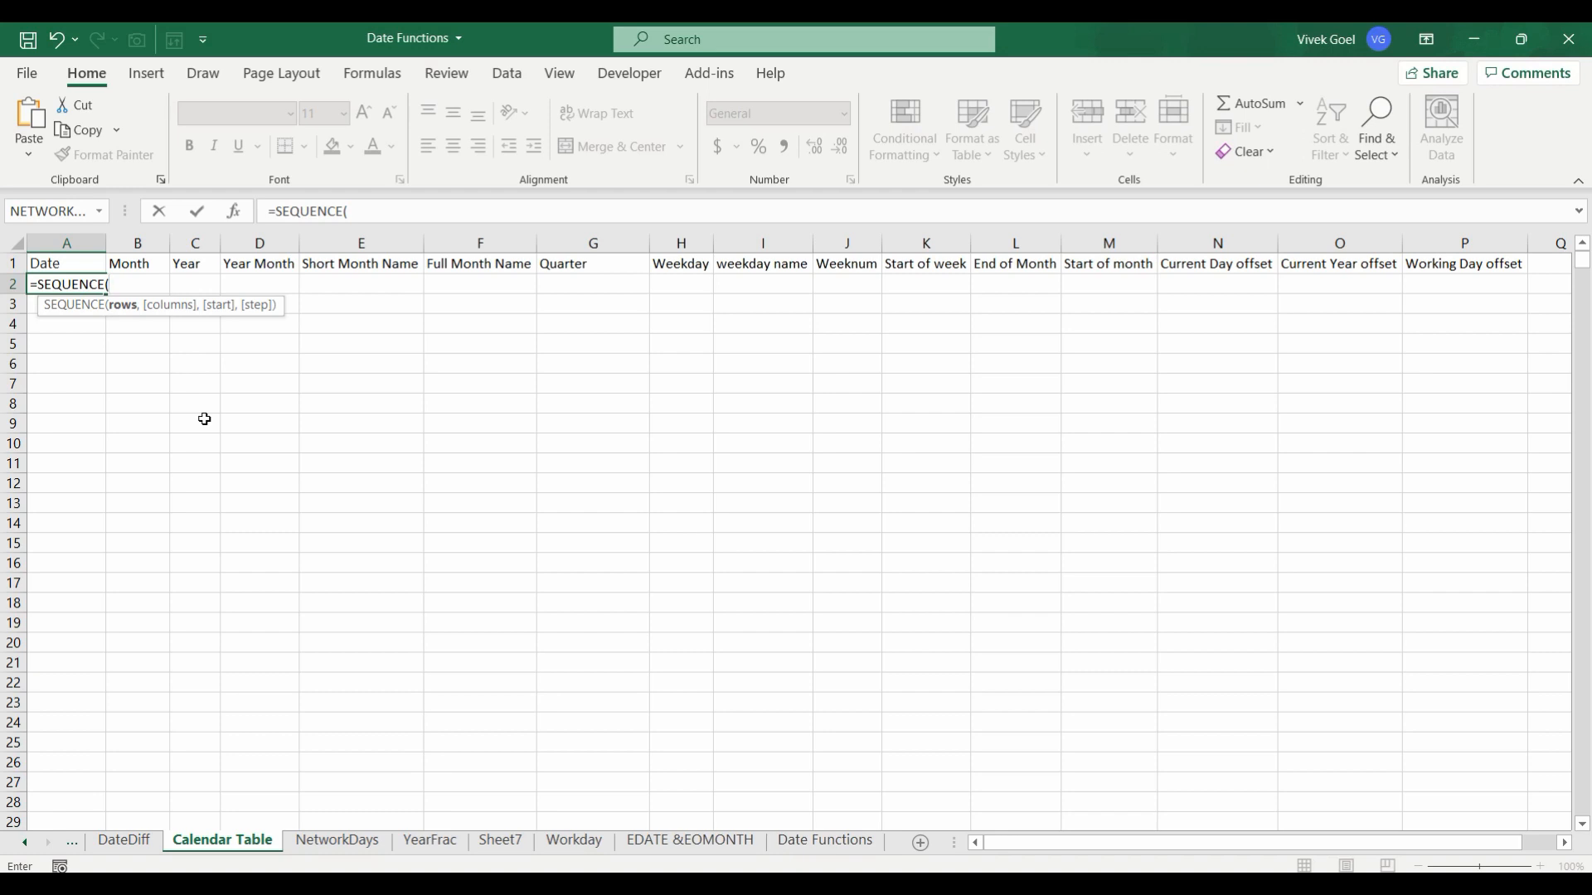
{"action": "type", "text": "14"}
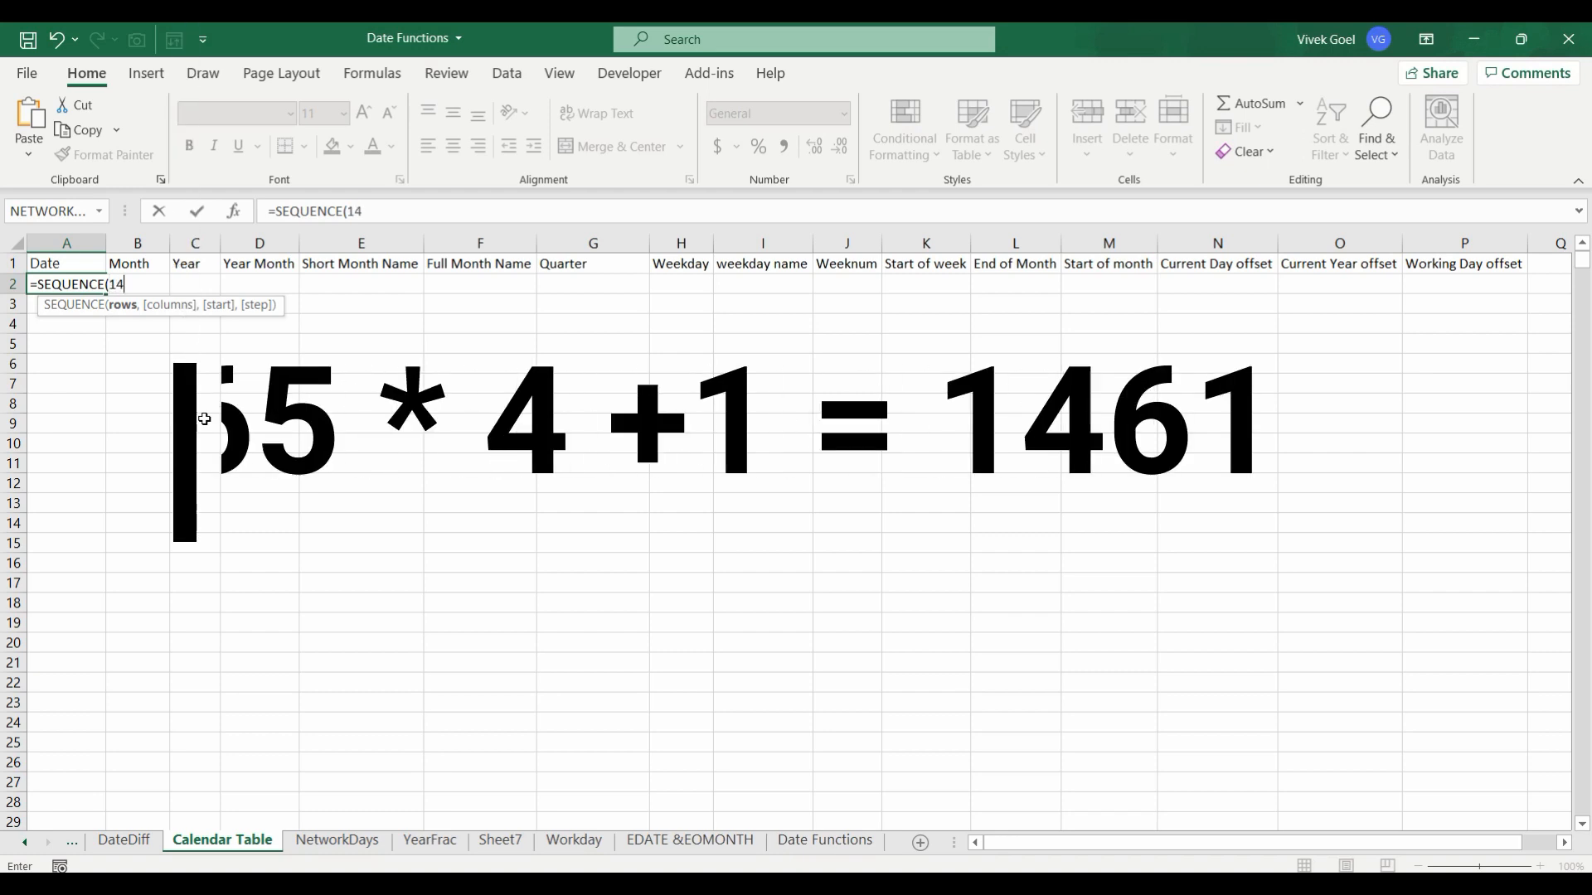
{"action": "type", "text": "61"}
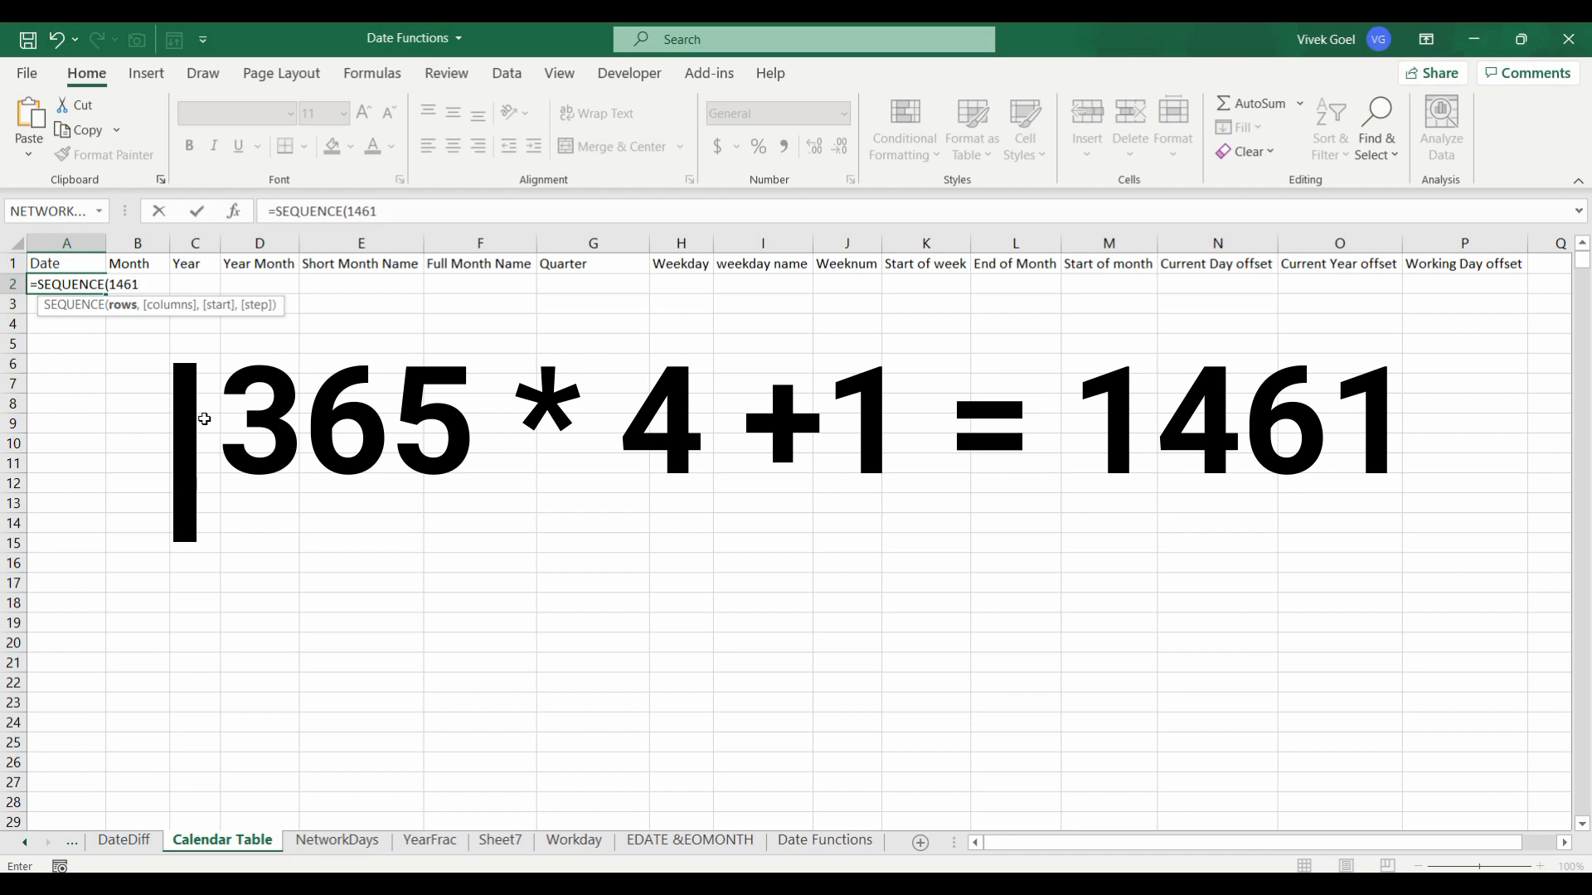
{"action": "type", "text": ","}
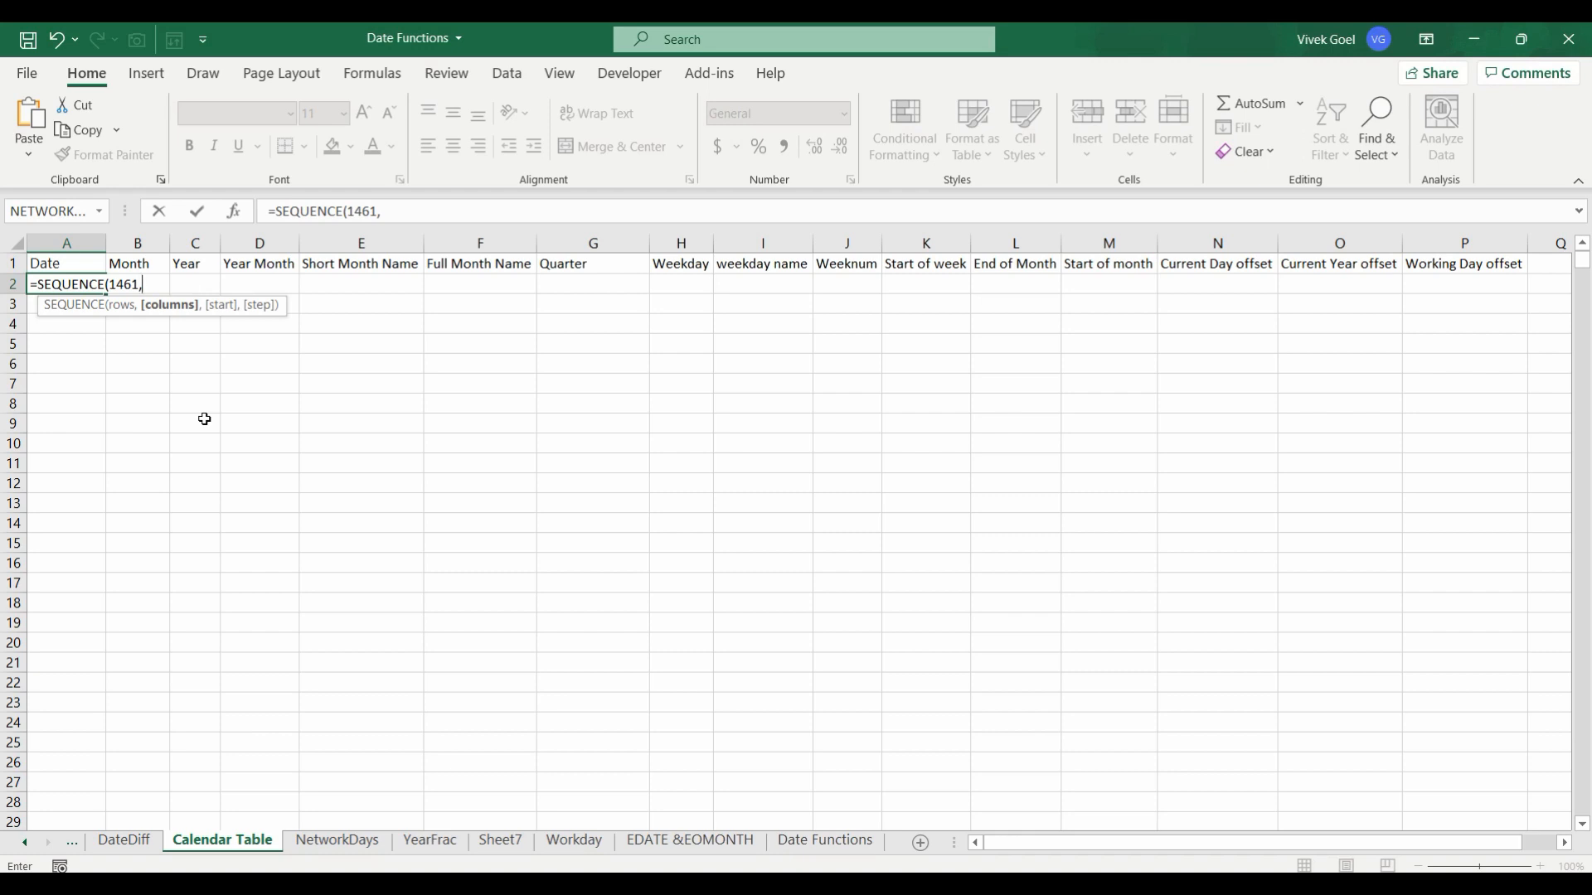
{"action": "type", "text": ",\"1/1/2018"}
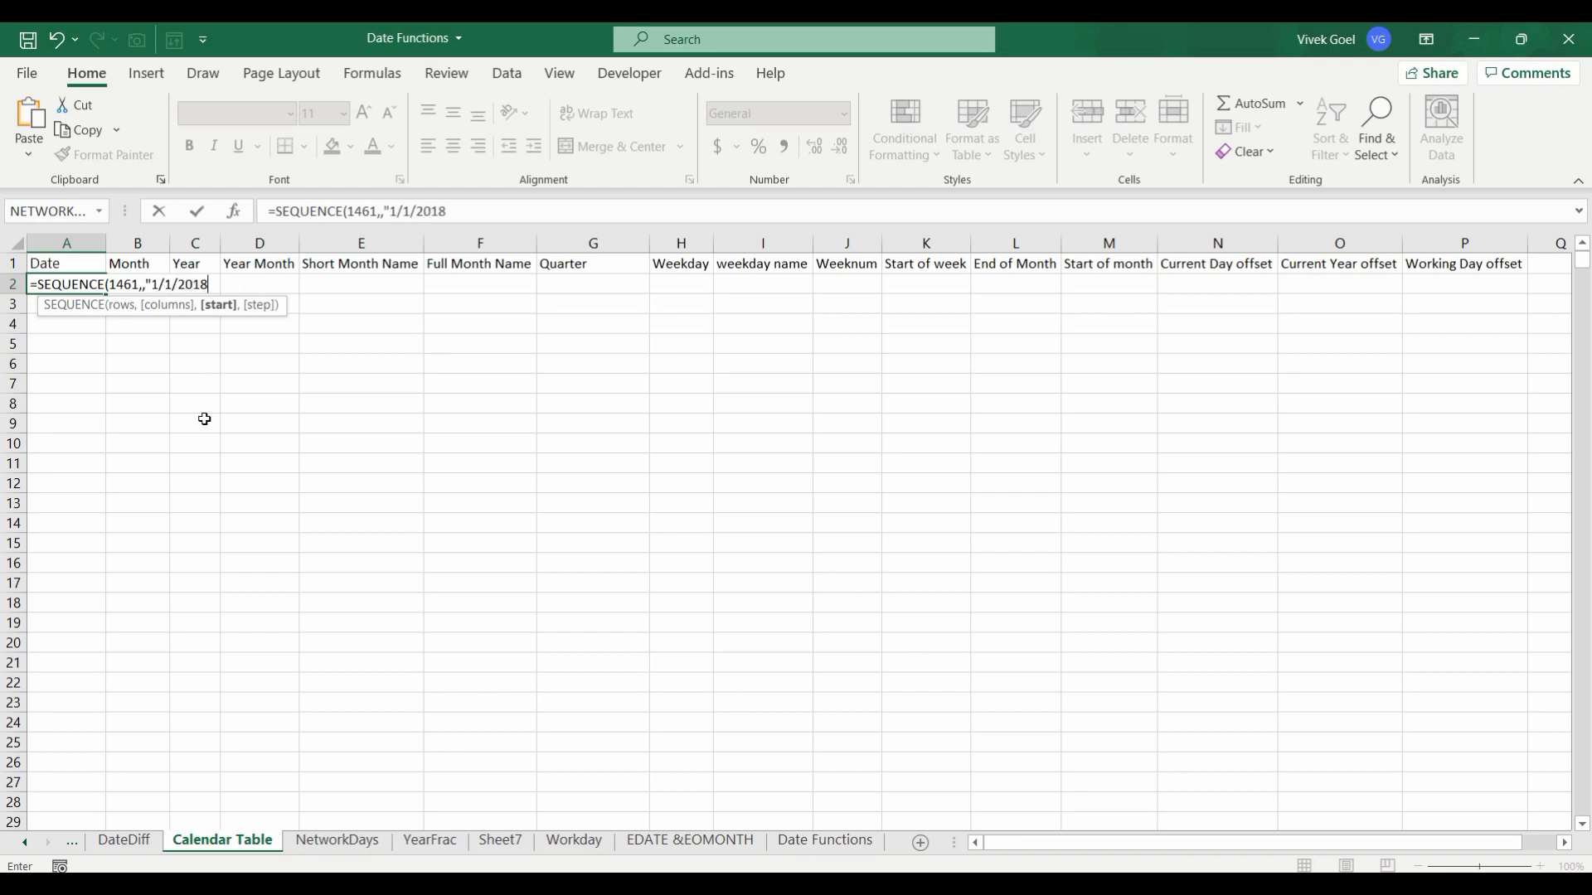
{"action": "type", "text": "\",1)"}
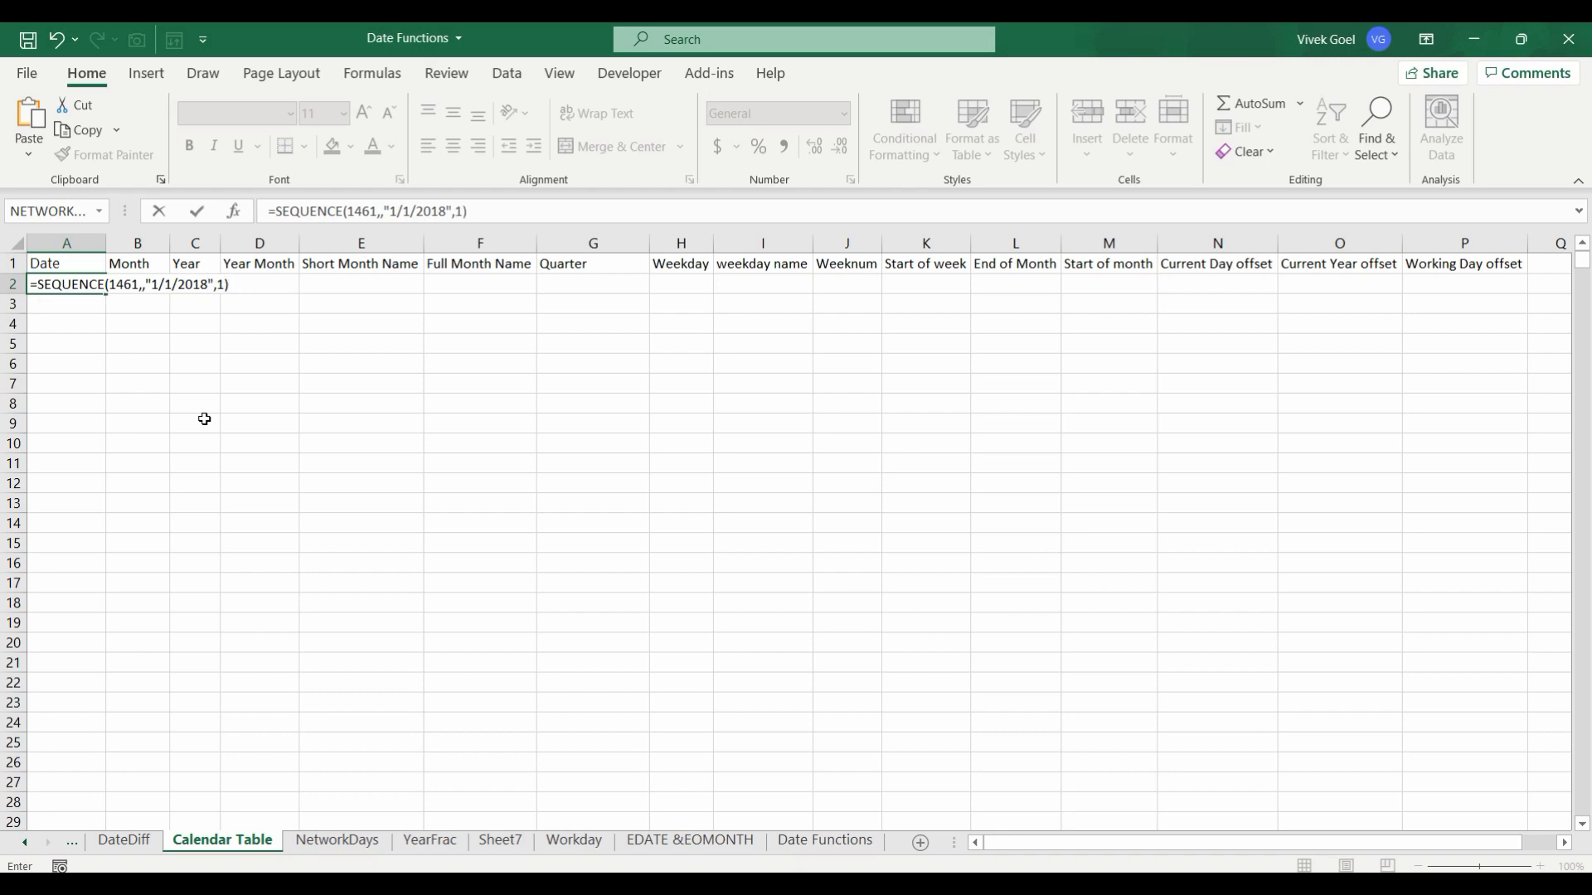
{"action": "key", "text": "Return"}
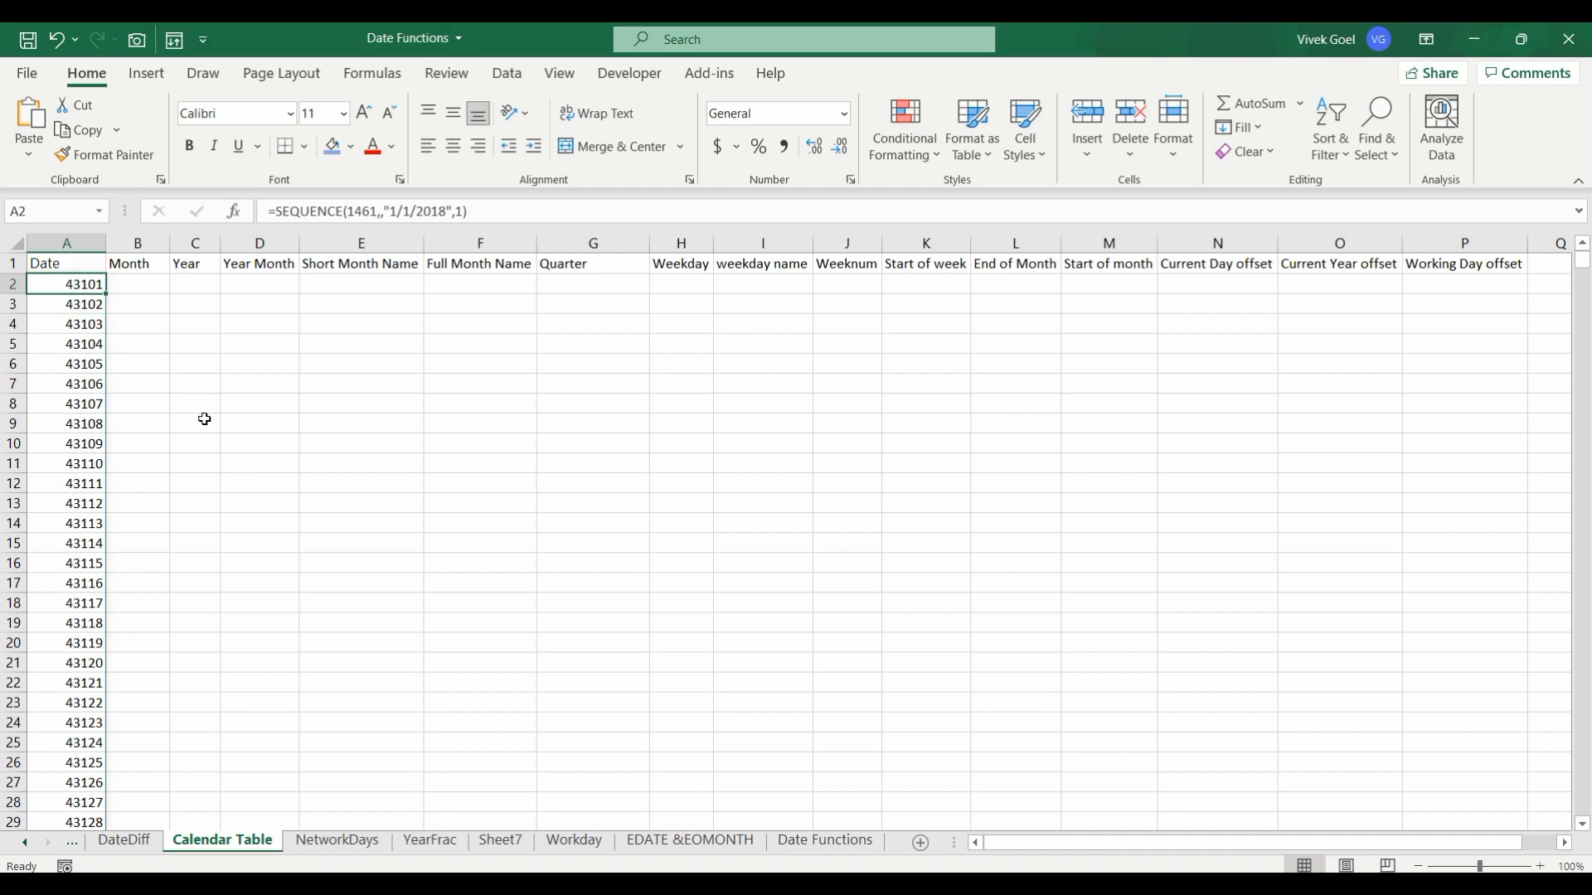
Format the whole Date column as Short Date and return to the empty cells of the Month column
{"action": "key", "text": "ctrl+b"}
{"action": "left_click", "coordinate": [80, 255]}
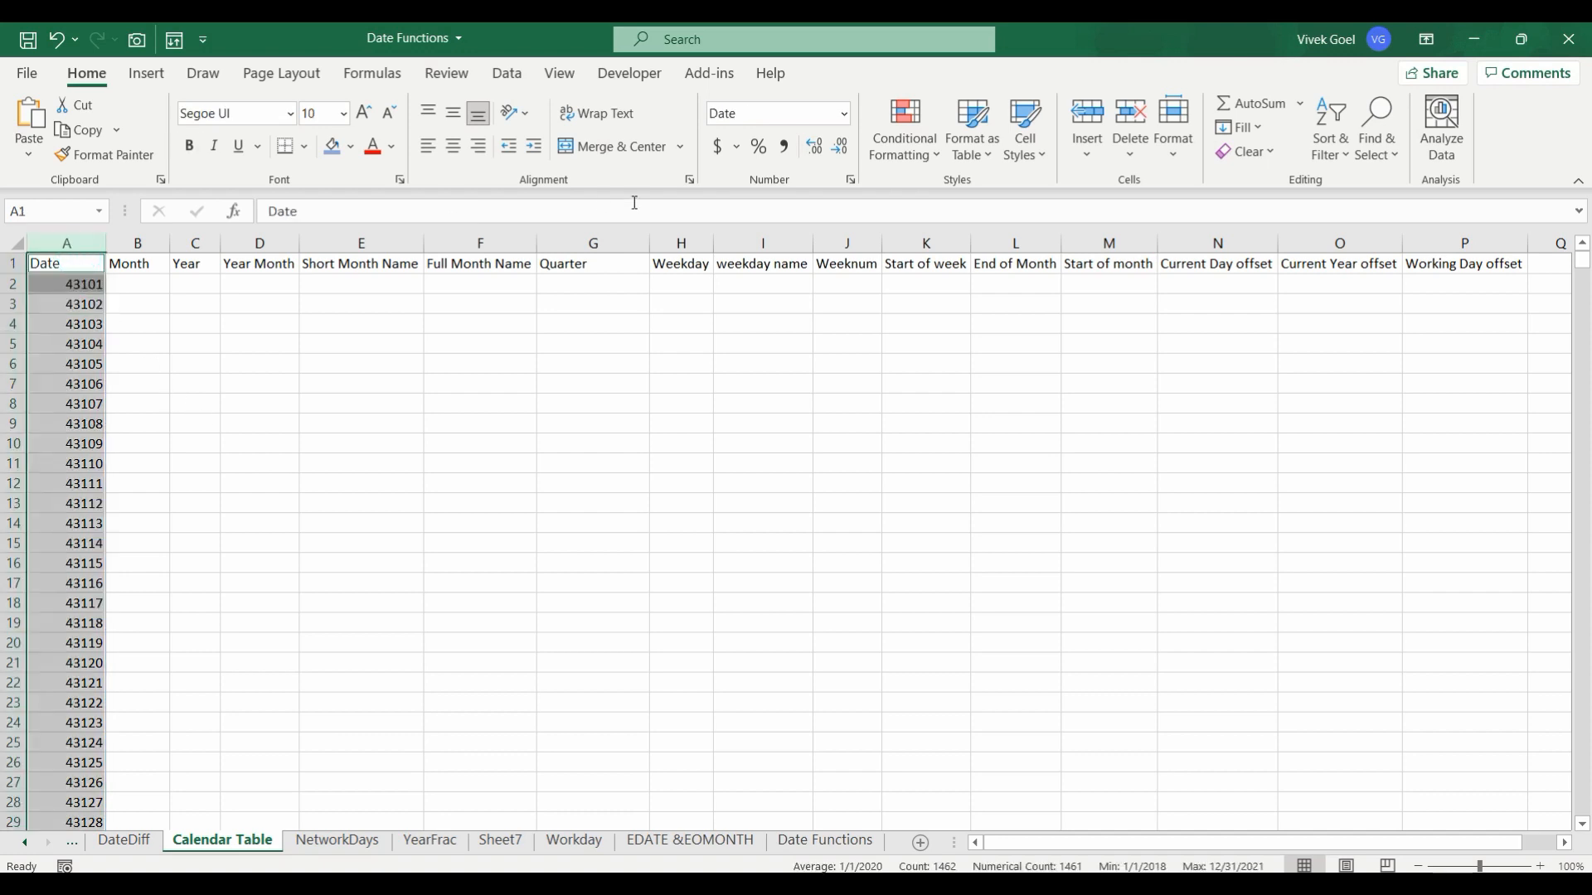
{"action": "left_click", "coordinate": [844, 112]}
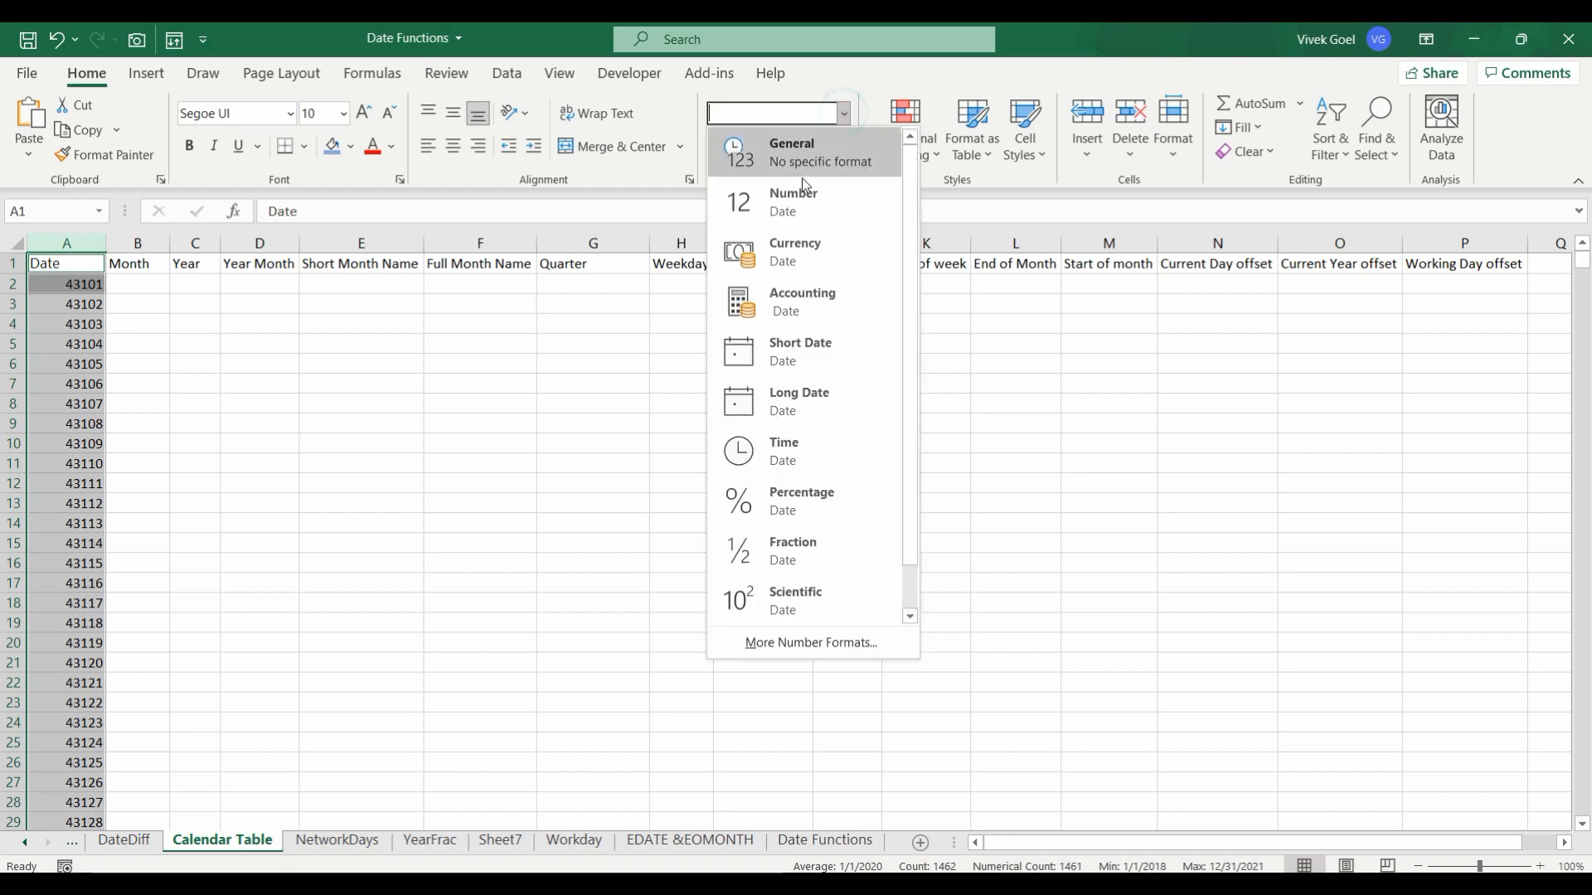
{"action": "left_click", "coordinate": [807, 340]}
{"action": "left_click", "coordinate": [286, 350]}
{"action": "key", "text": "Left"}
{"action": "key", "text": "Left"}
{"action": "key", "text": "Up"}
{"action": "key", "text": "Up"}
{"action": "key", "text": "Left"}
{"action": "key", "text": "Up"}
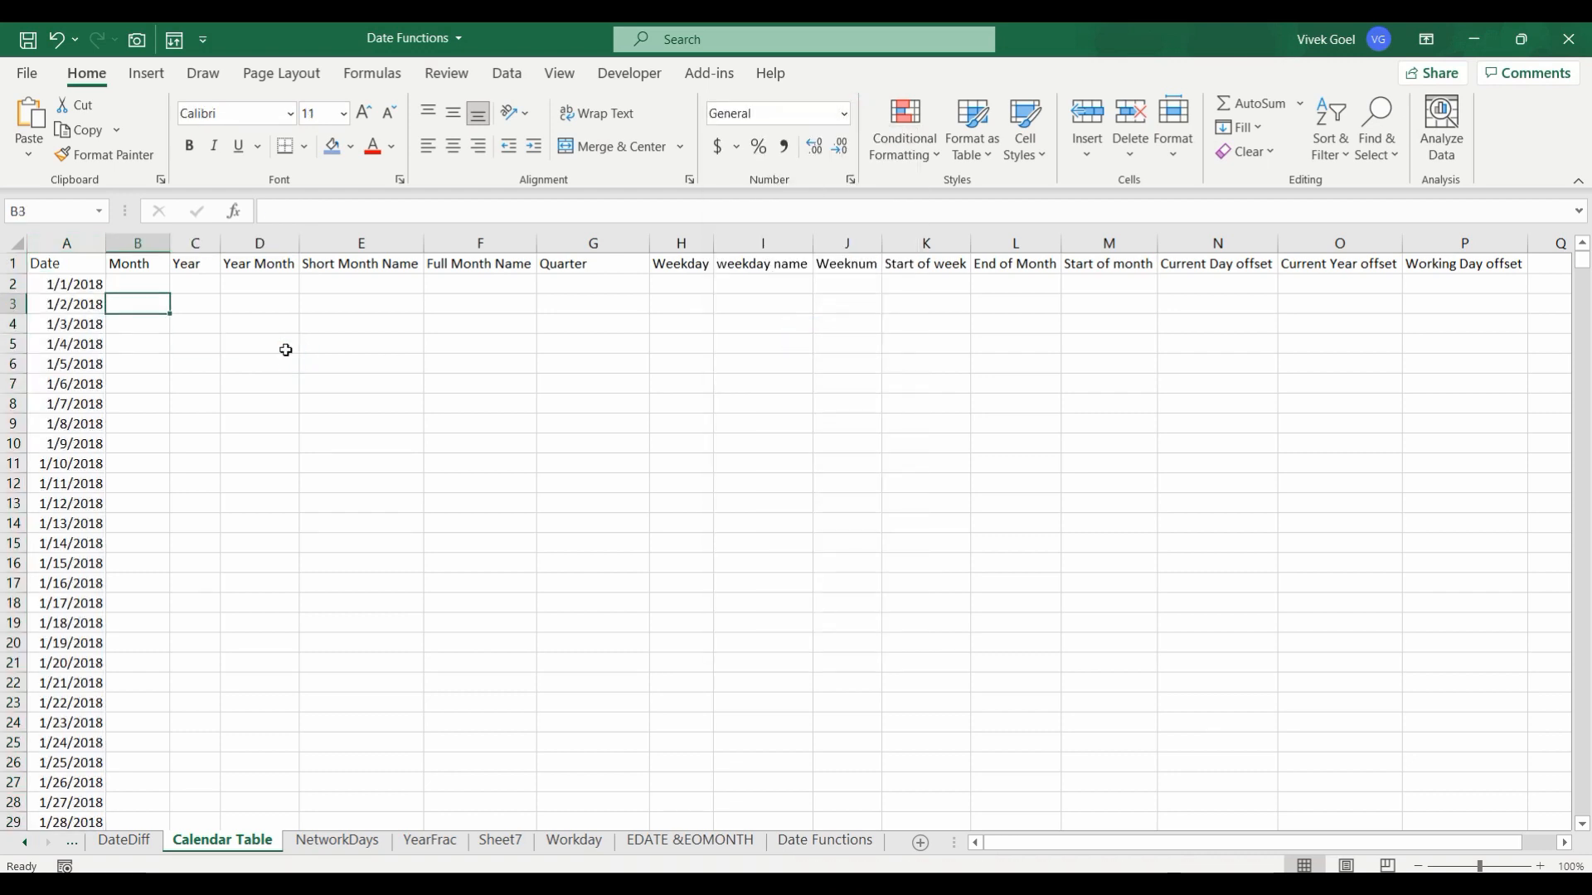
Check the last date at the end of the Date column and return to the start of the sheet
{"action": "key", "text": "ctrl+shift+Down"}
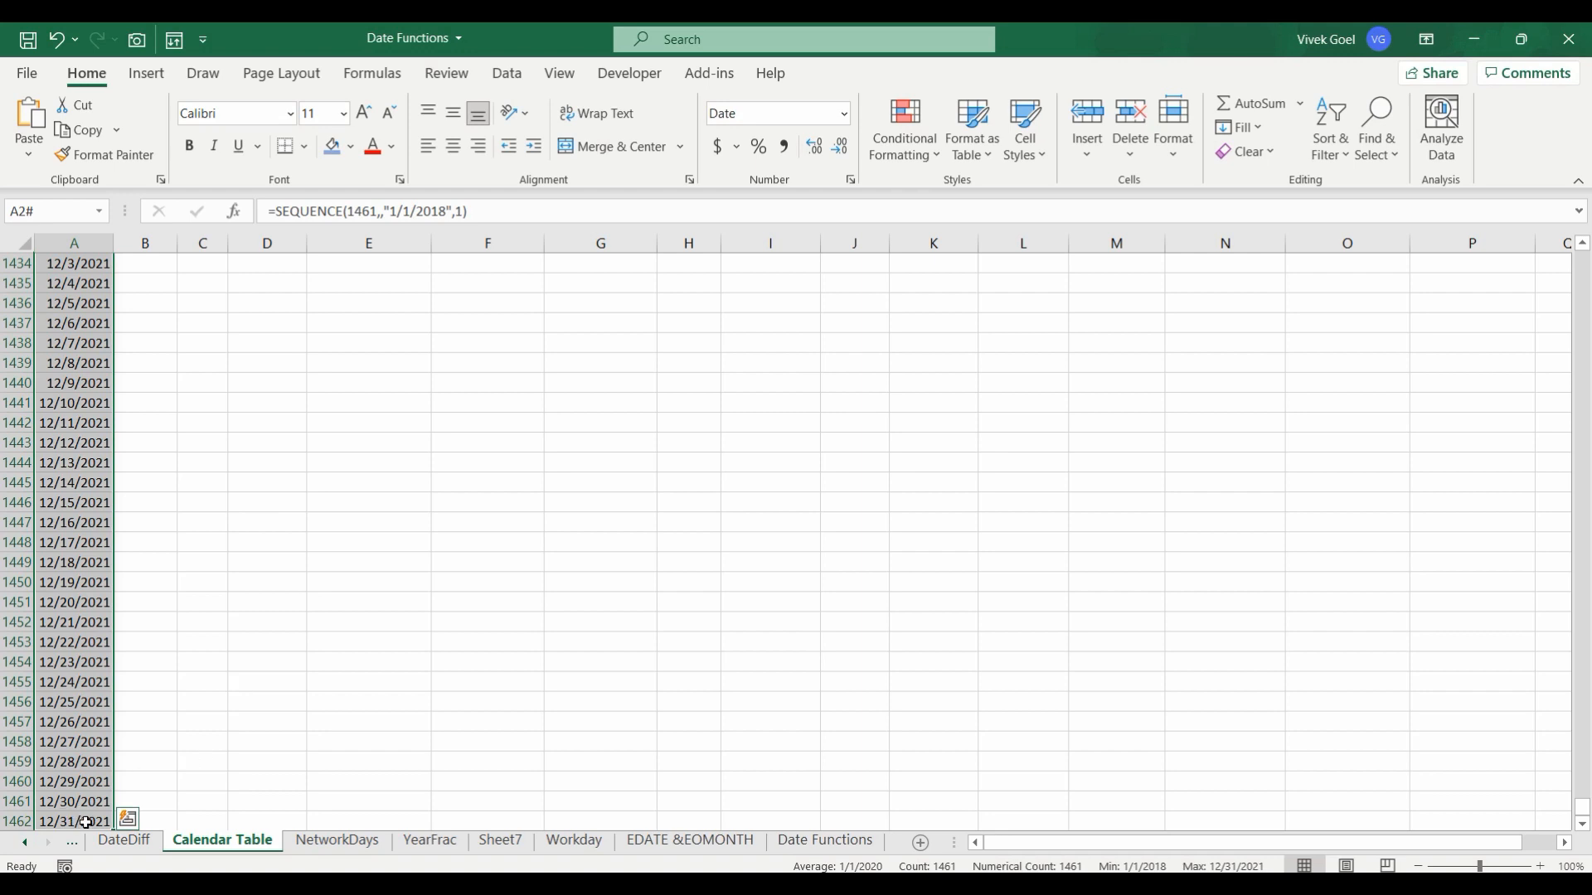
{"action": "key", "text": "ctrl+Home"}
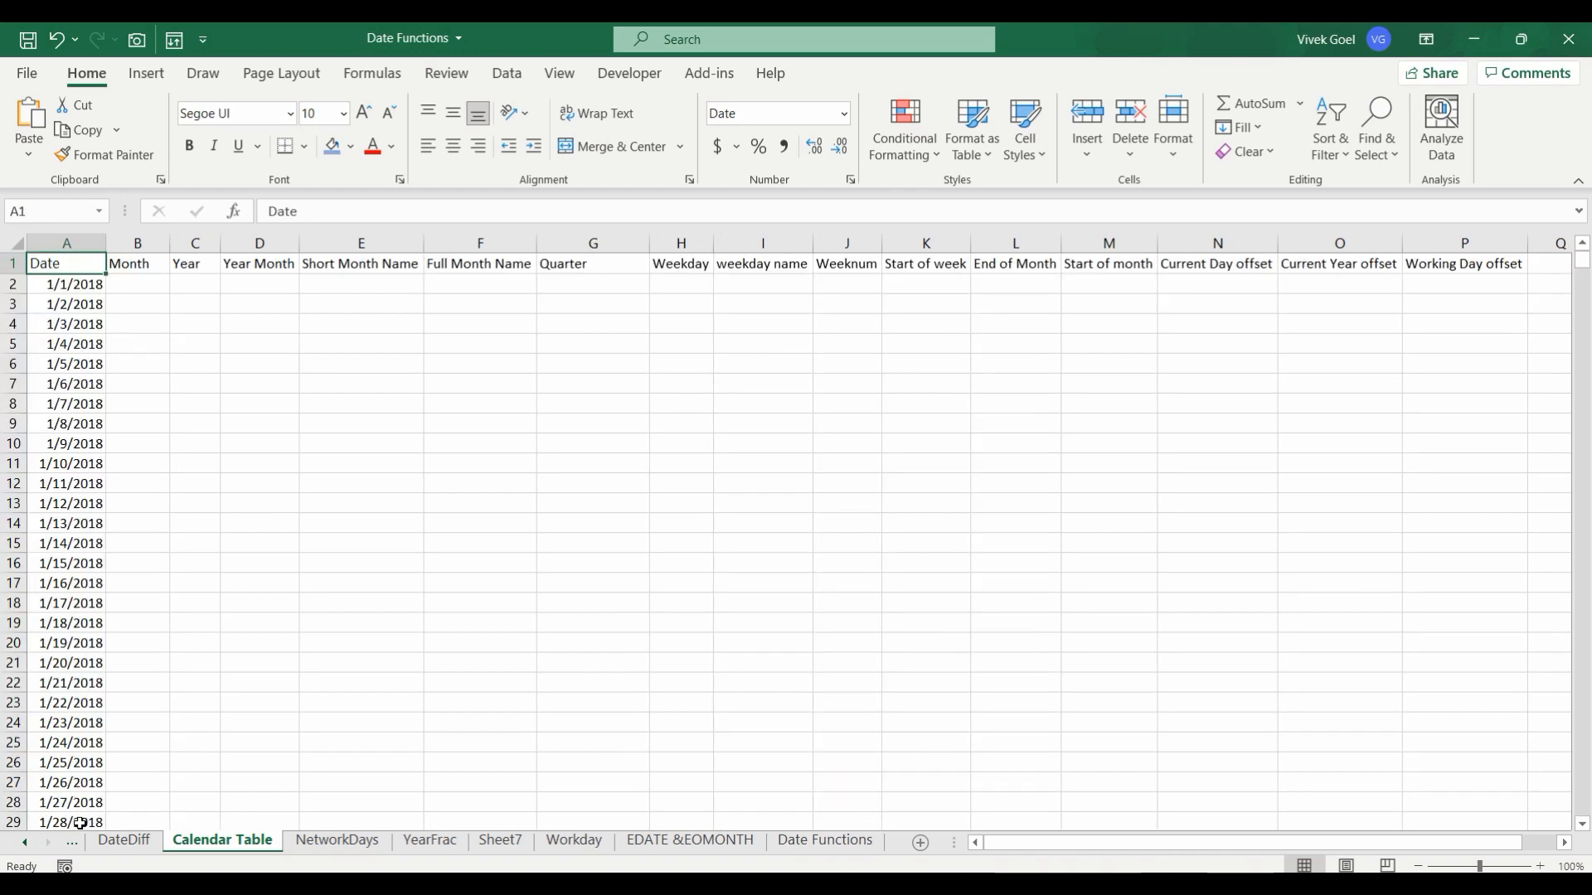
{"action": "key", "text": "Right"}
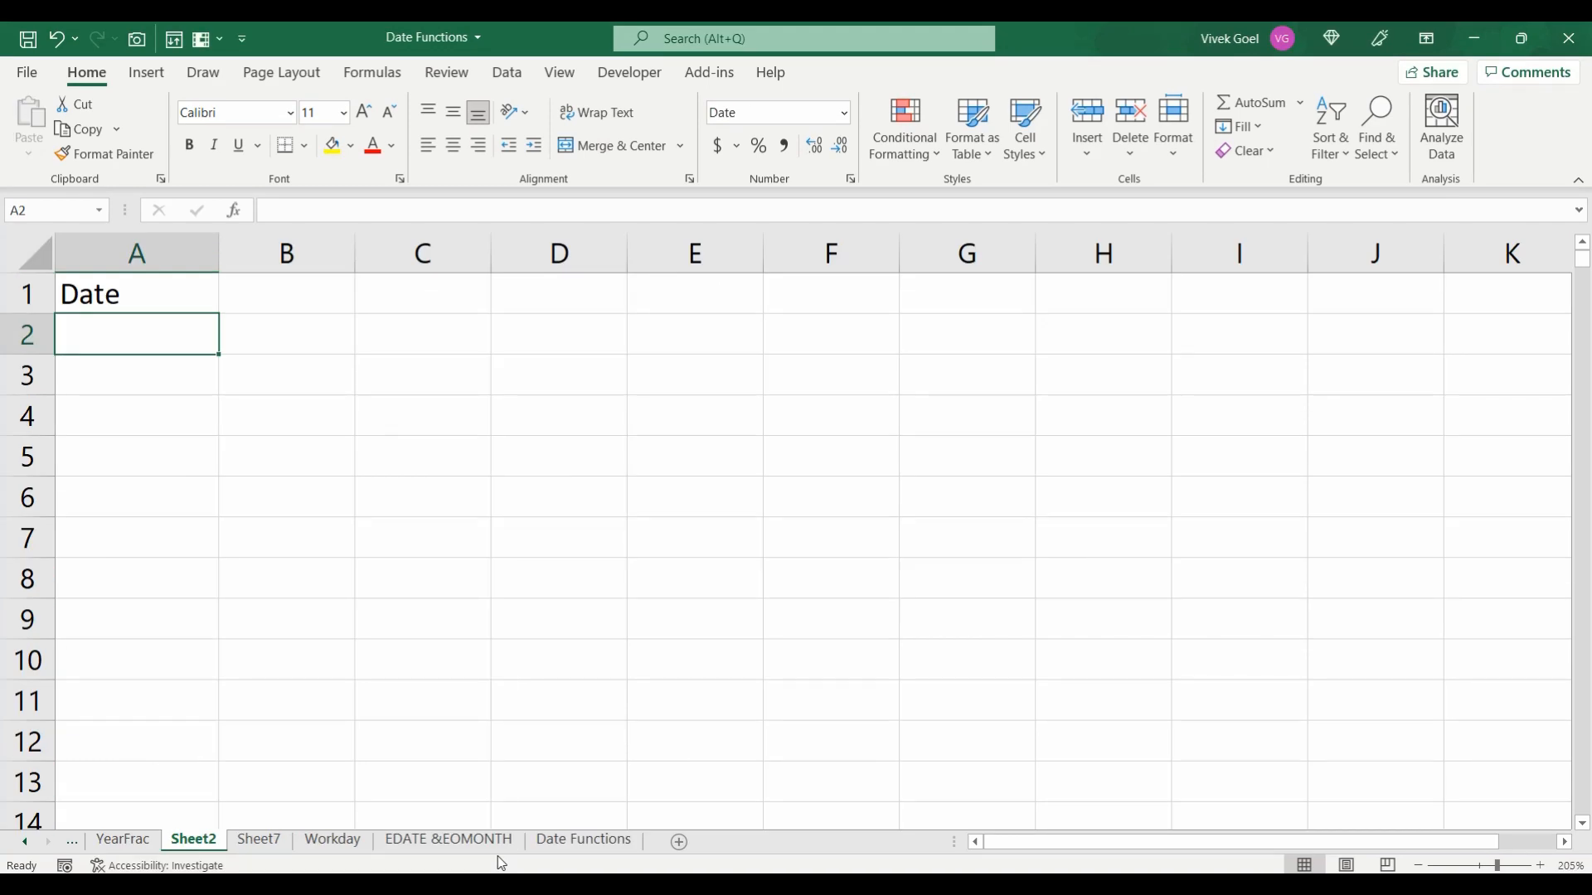
Enter the start date 1/1/2018 in cell A2 of Sheet2
{"action": "key", "text": "Up"}
{"action": "key", "text": "Down"}
{"action": "left_click", "coordinate": [1248, 133]}
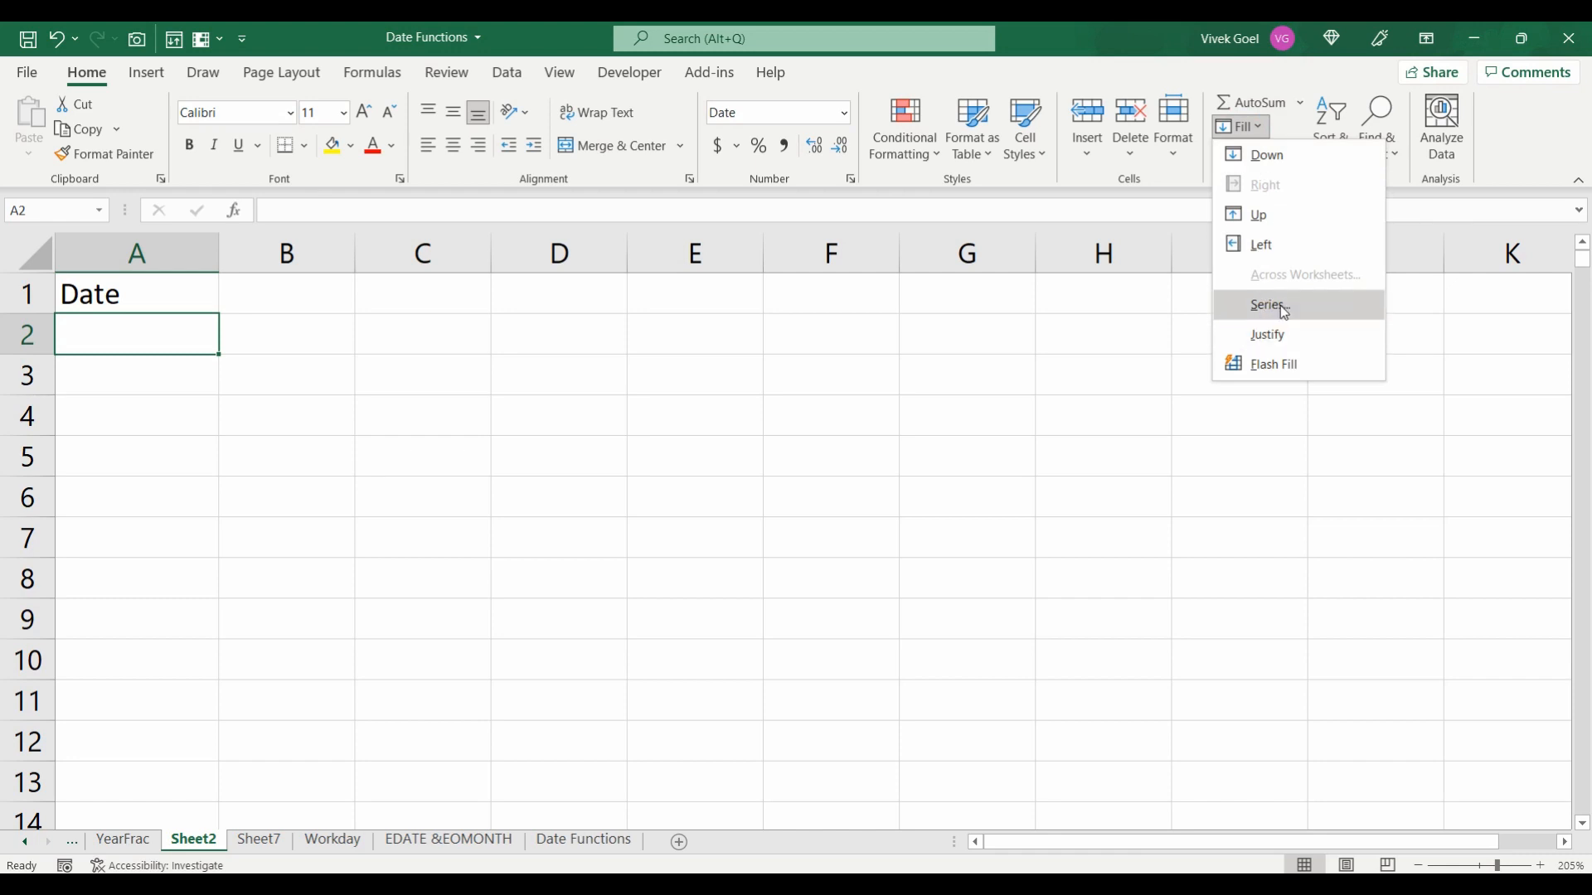
{"action": "left_click", "coordinate": [135, 333]}
{"action": "type", "text": "1"}
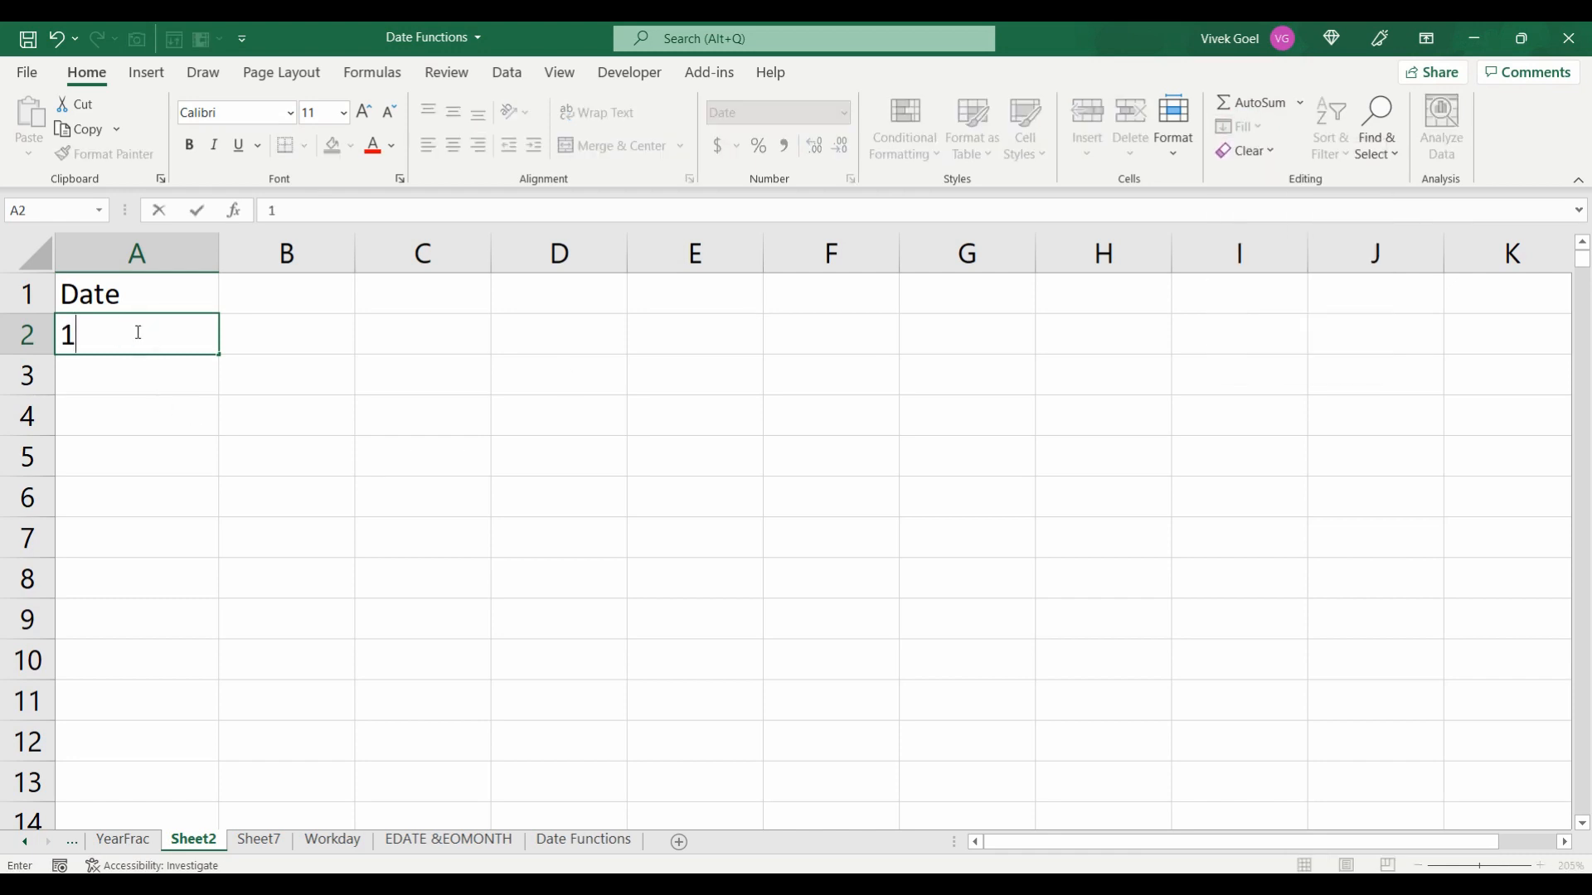
{"action": "type", "text": "/1/2018"}
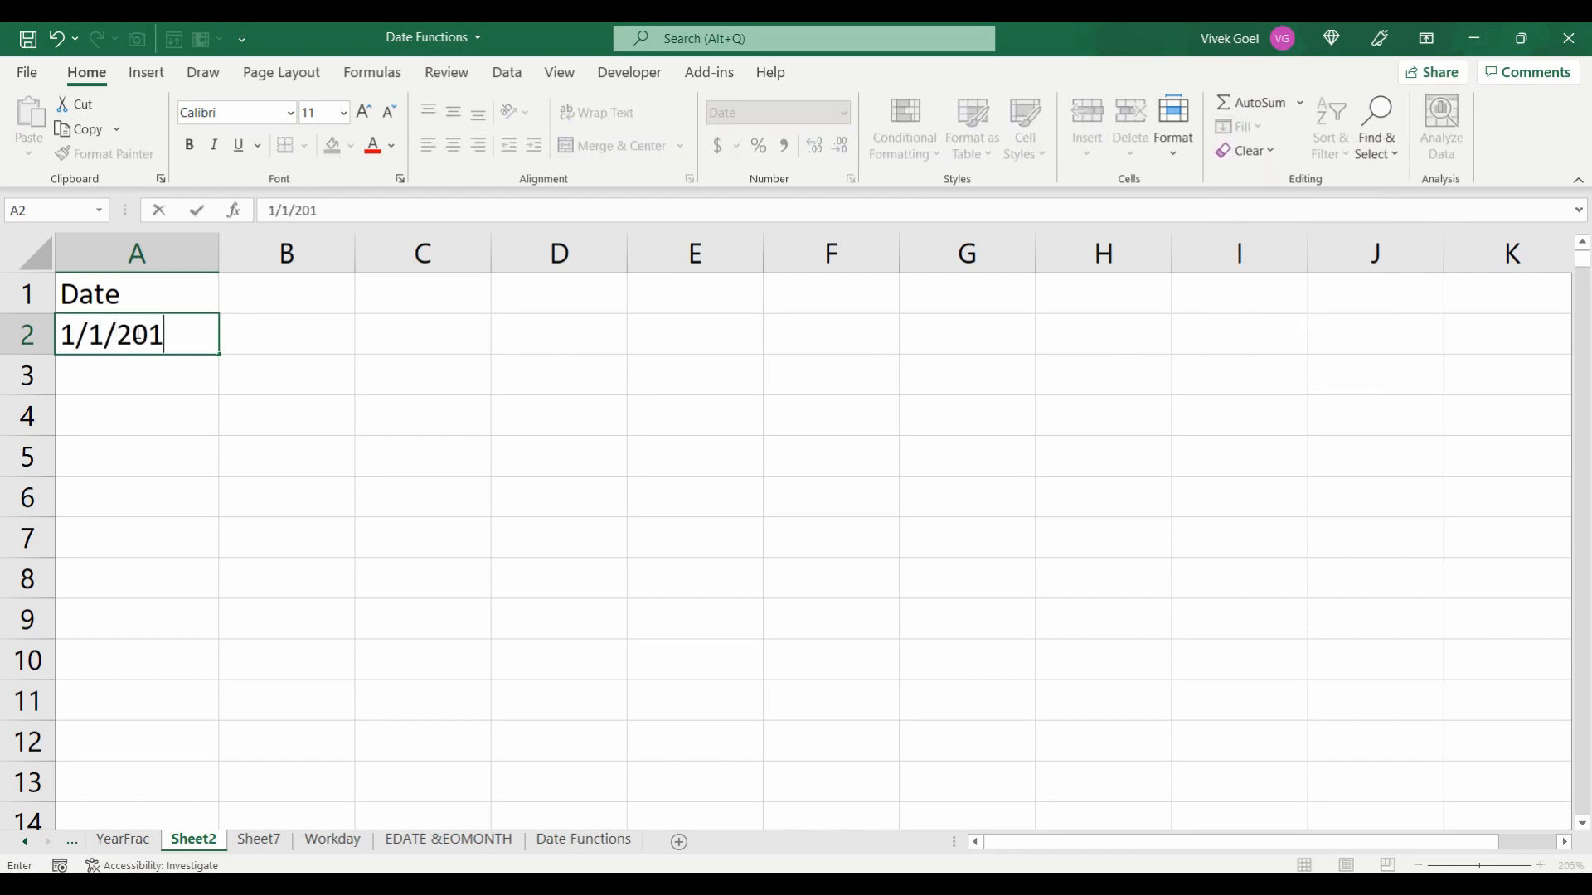
{"action": "key", "text": "Return"}
Fill a daily date series down the column from A2 with step value 1 and stop value 12/31/2021
{"action": "left_click", "coordinate": [135, 333]}
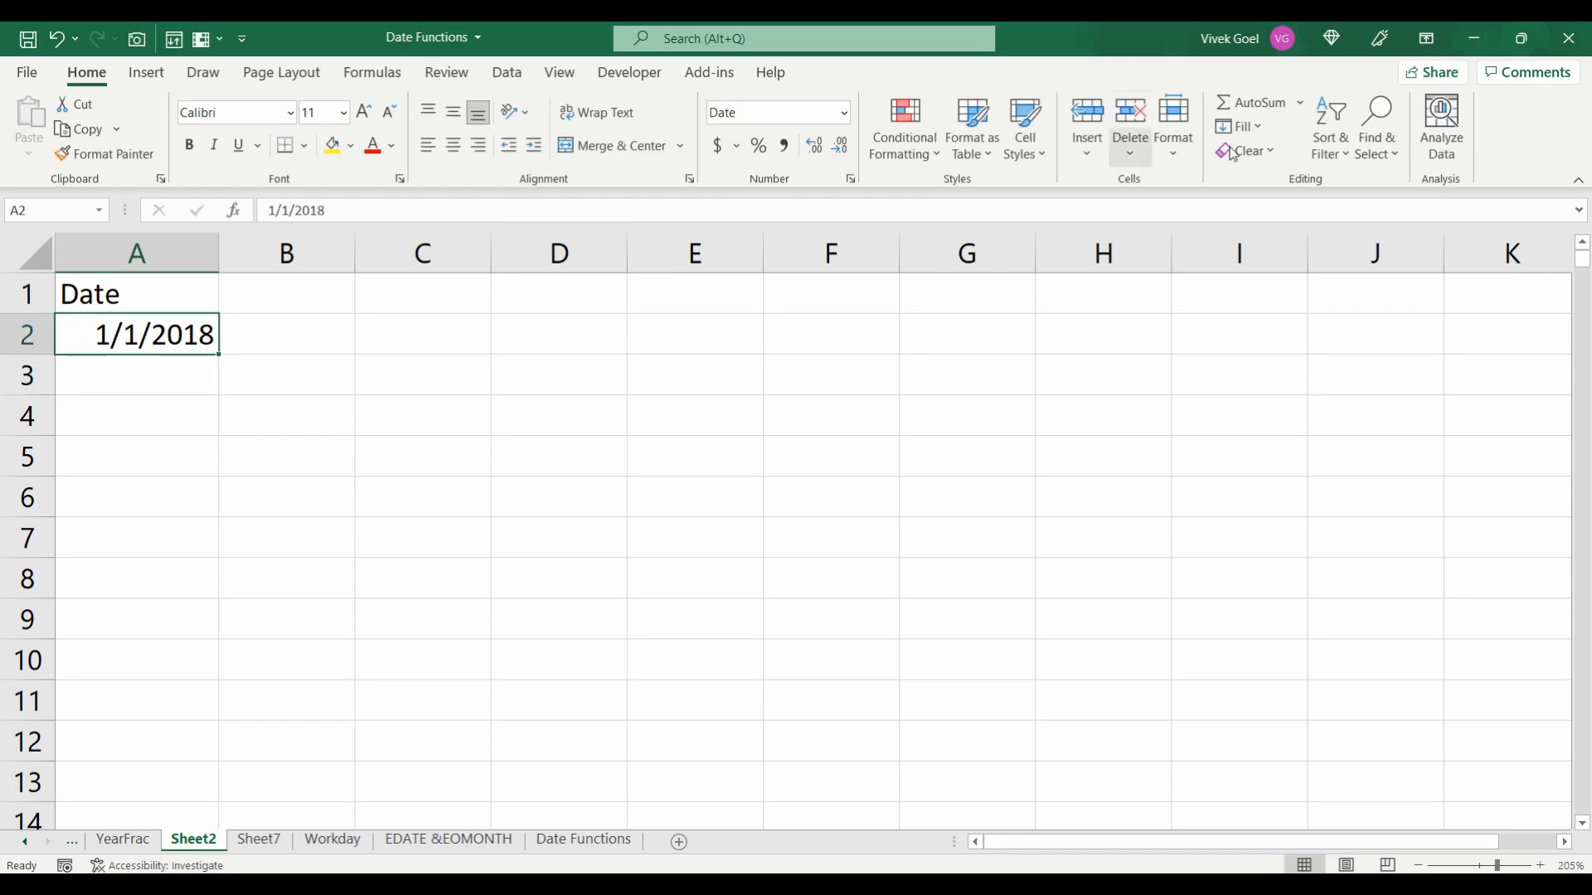
{"action": "left_click", "coordinate": [1250, 128]}
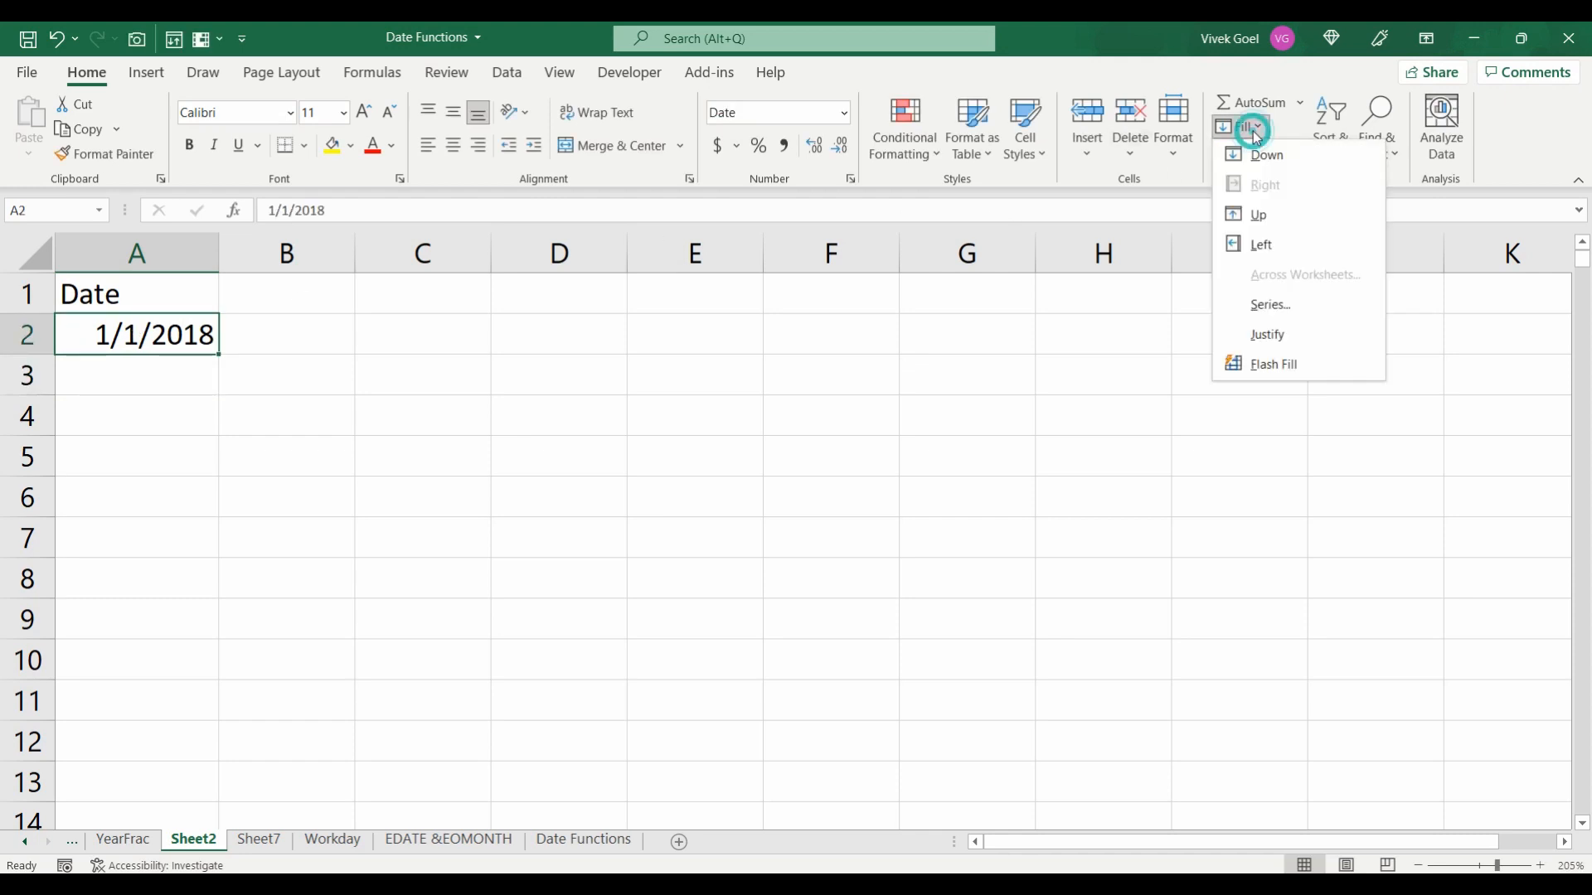
{"action": "left_click", "coordinate": [1287, 304]}
{"action": "left_click", "coordinate": [843, 548]}
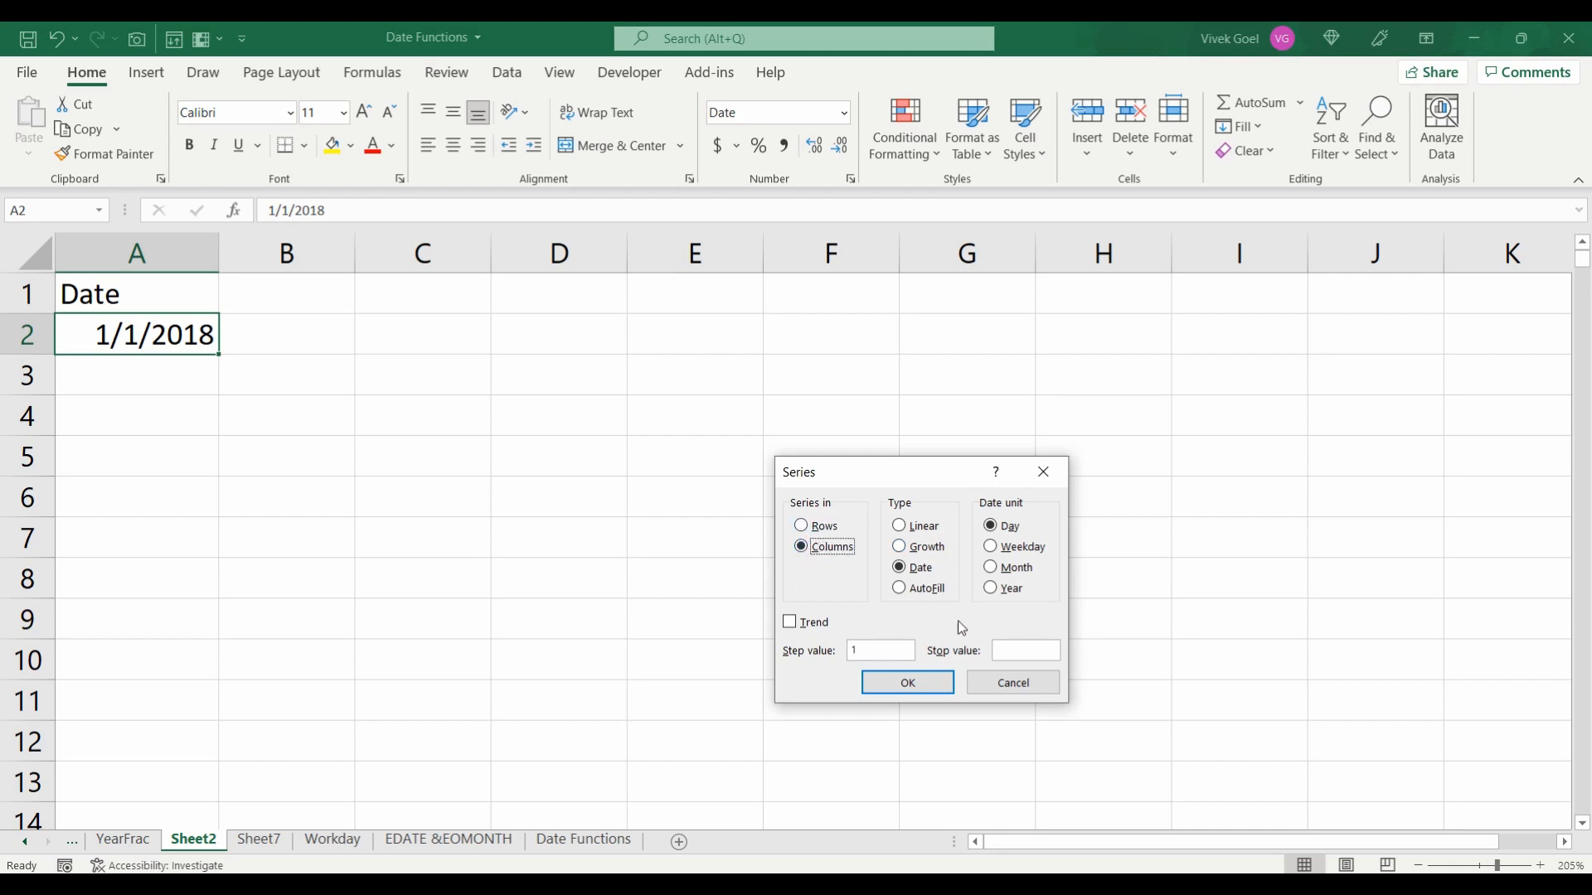
{"action": "left_click", "coordinate": [1013, 648]}
{"action": "type", "text": "12/31/2021"}
{"action": "left_click", "coordinate": [918, 680]}
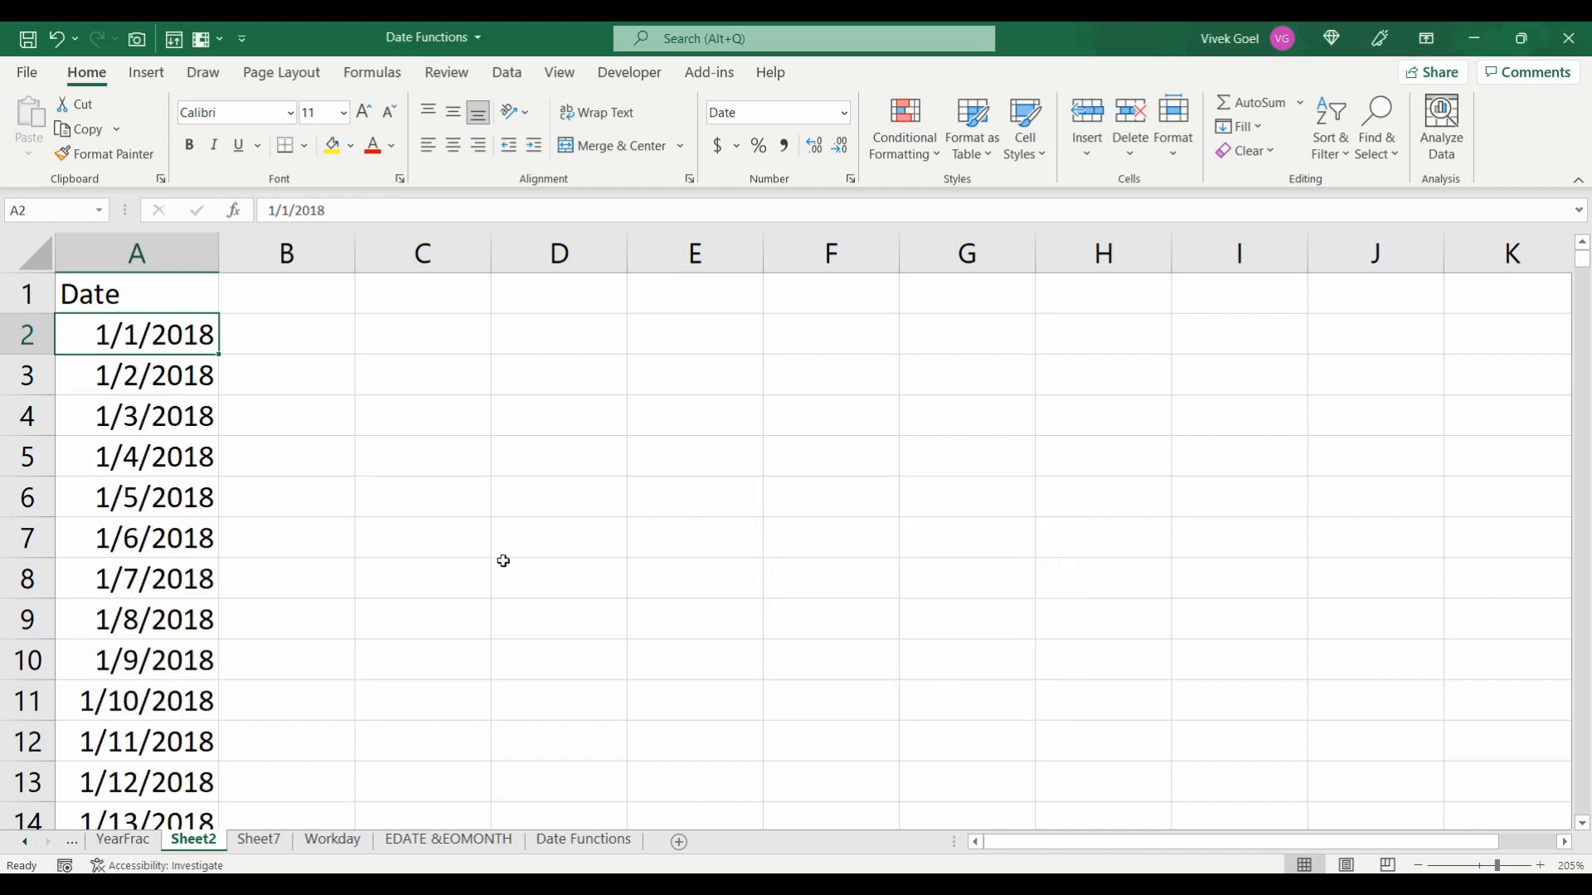
{"action": "double_click", "coordinate": [197, 357], "text": "shift"}
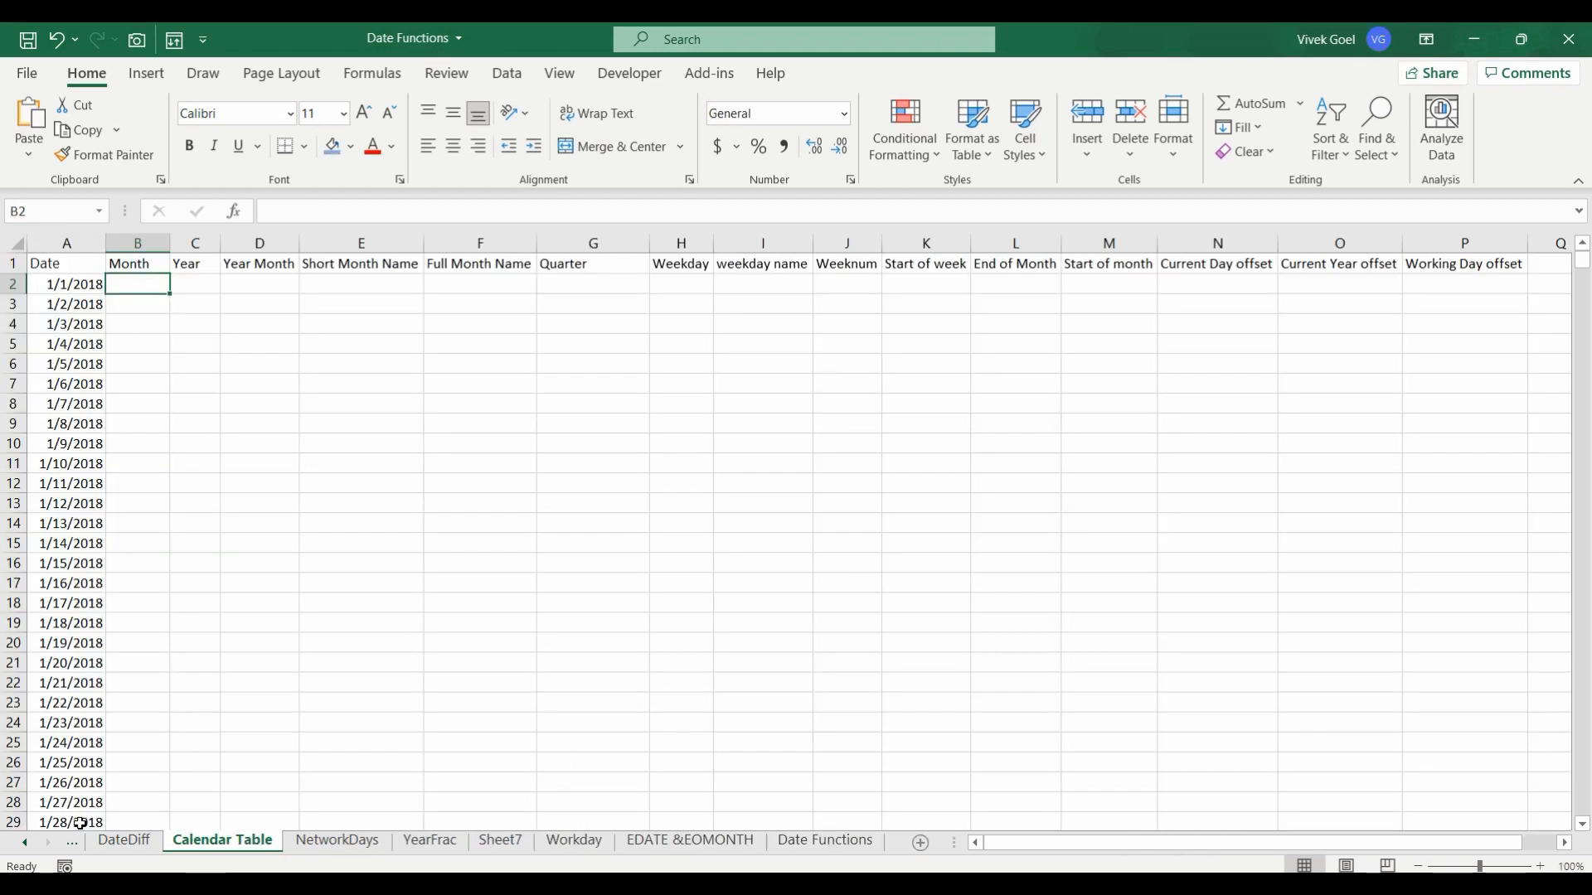
Enter =MONTH(A2) in cell B2 of the Calendar Table sheet and fill it down the Month column
{"action": "type", "text": "=m"}
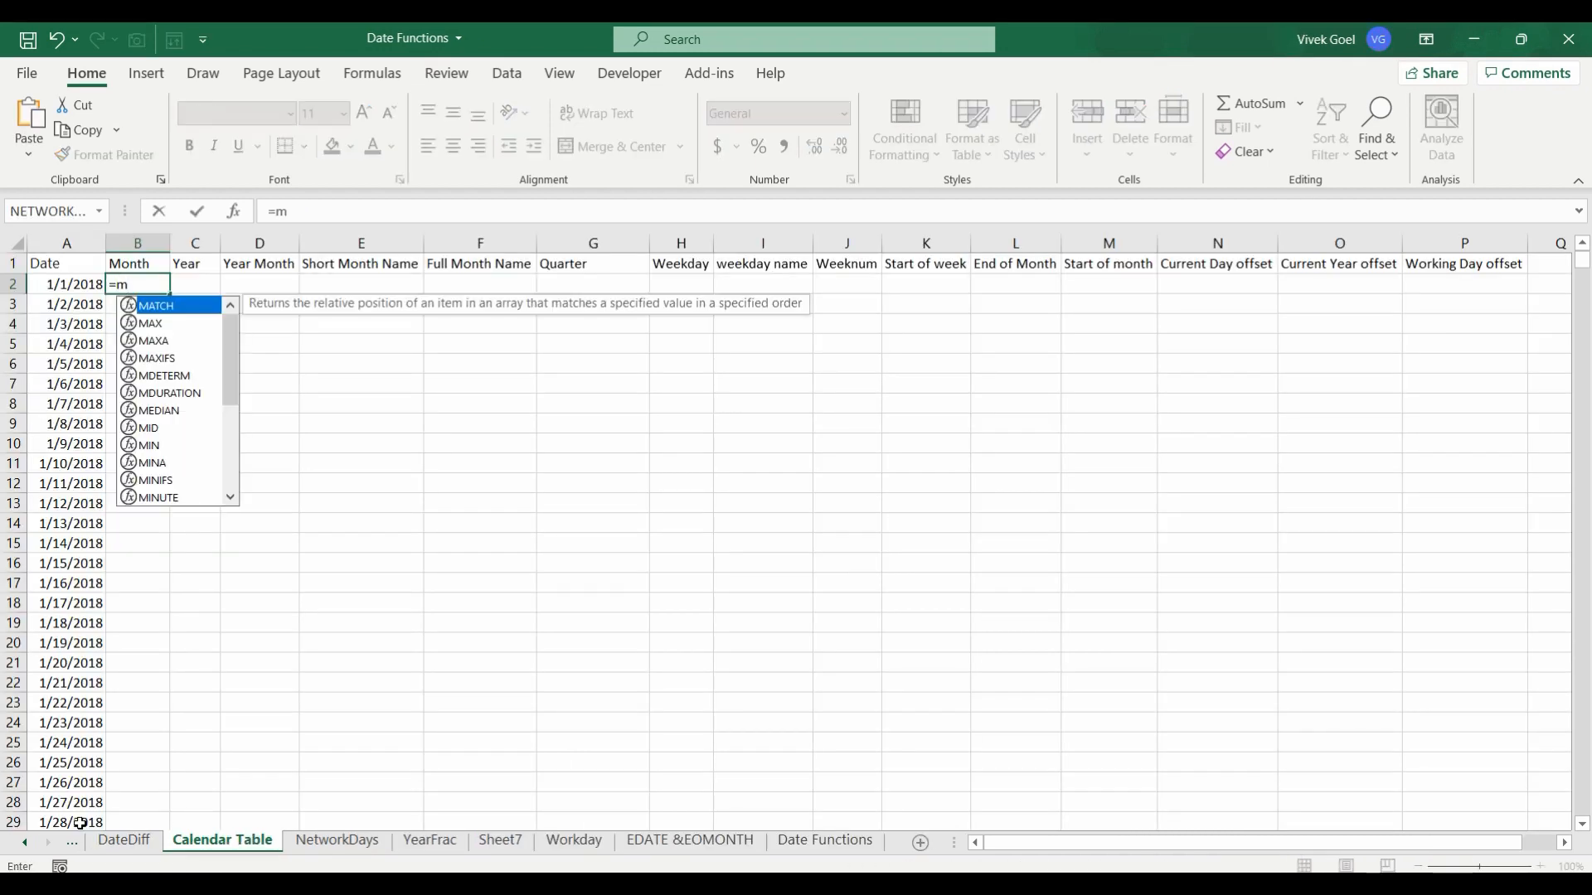
{"action": "type", "text": "onth"}
{"action": "key", "text": "Tab"}
{"action": "key", "text": "Left"}
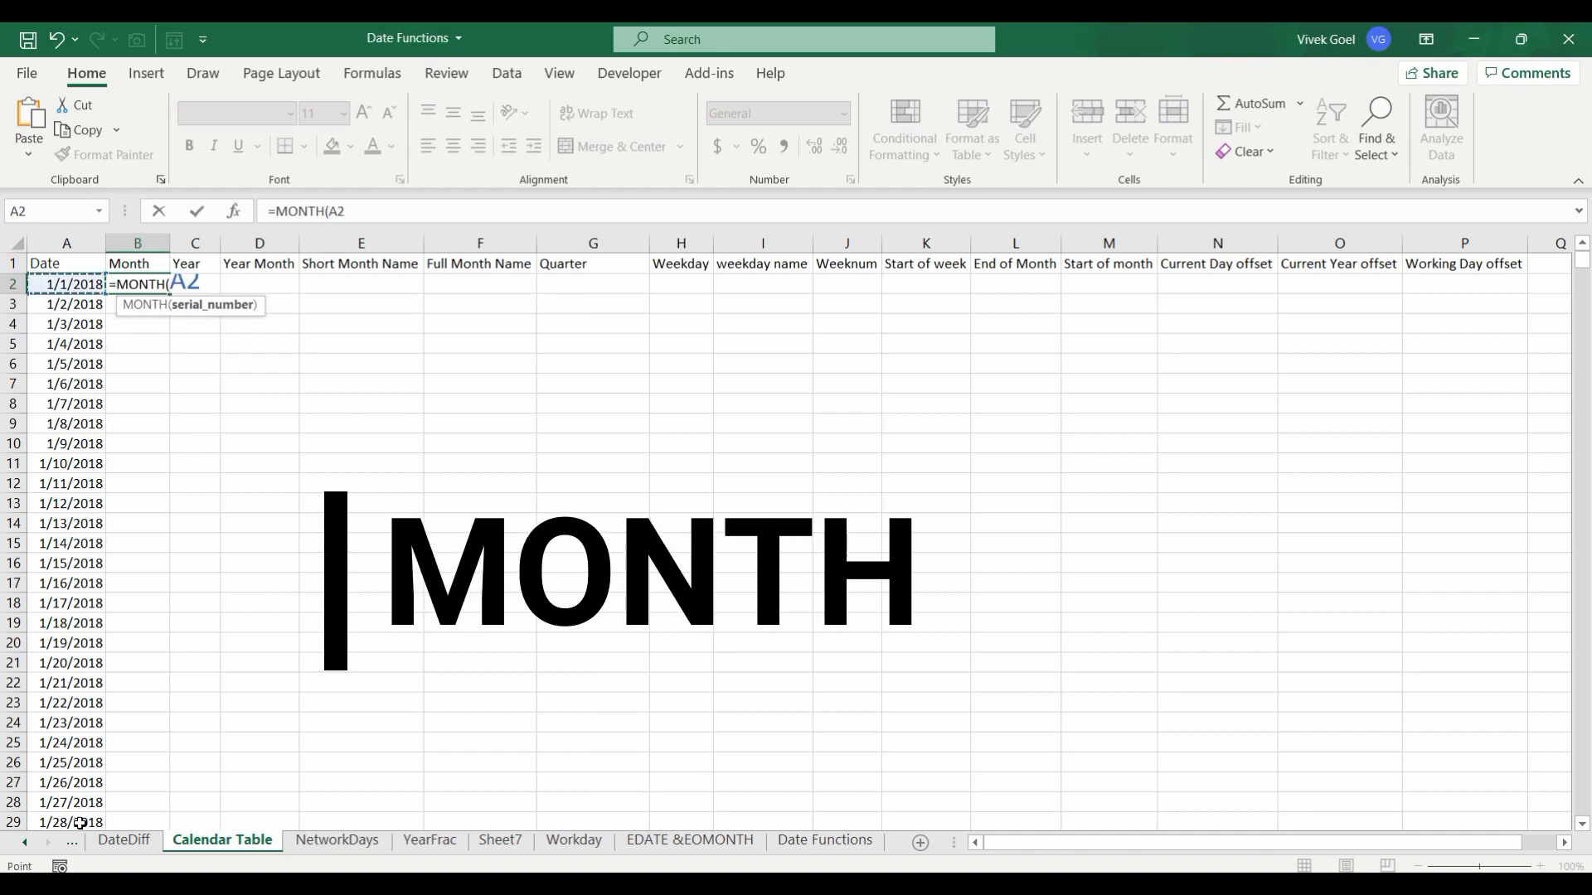
{"action": "key", "text": "Return"}
{"action": "key", "text": "Up"}
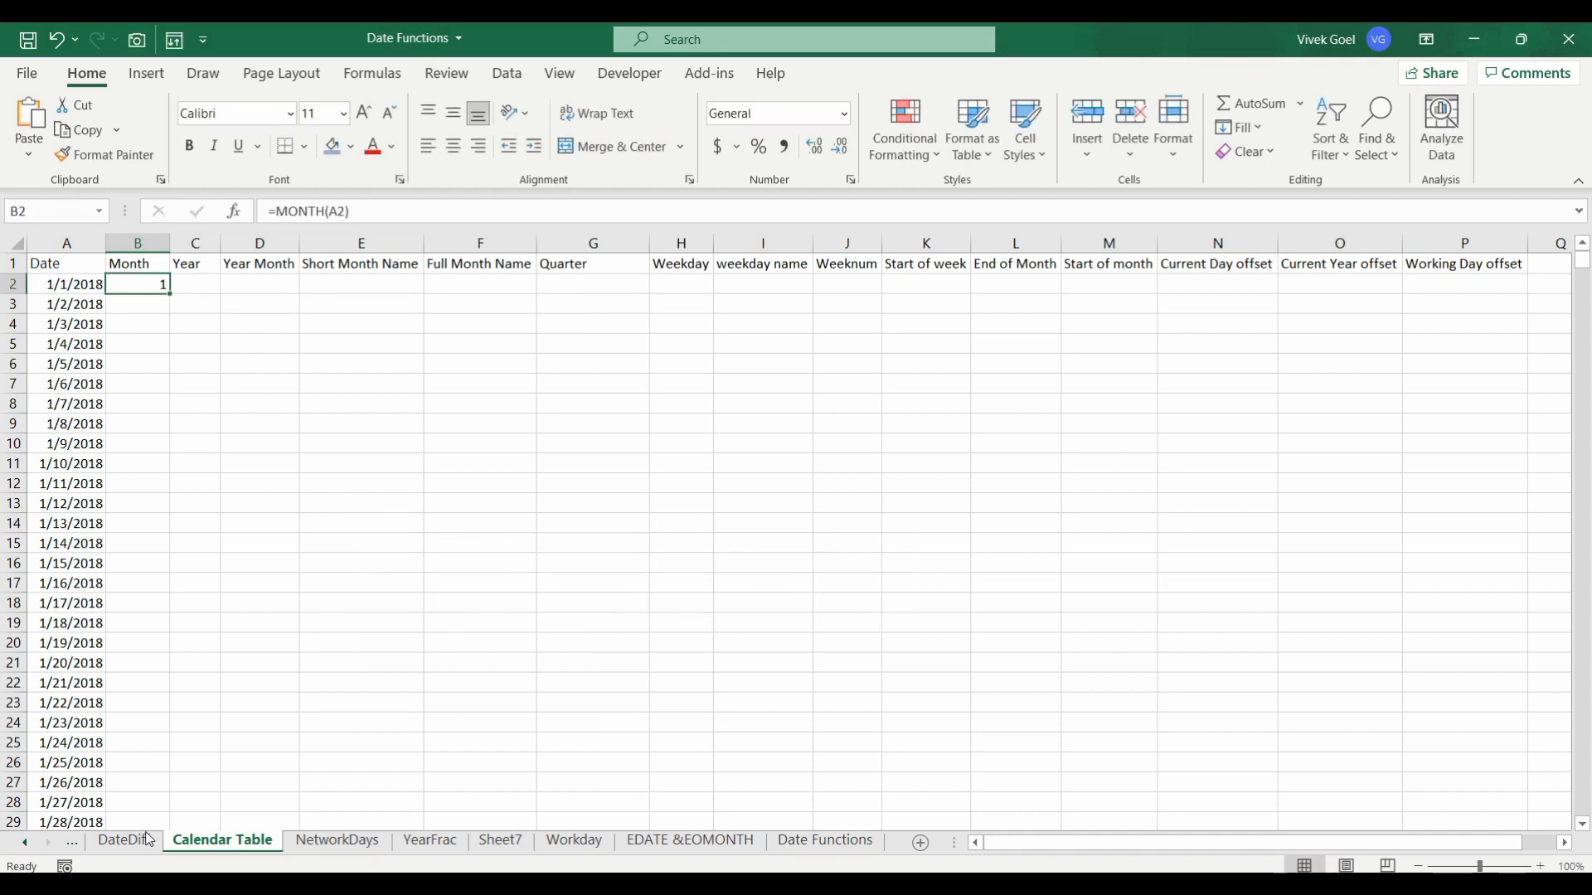
{"action": "double_click", "coordinate": [166, 295]}
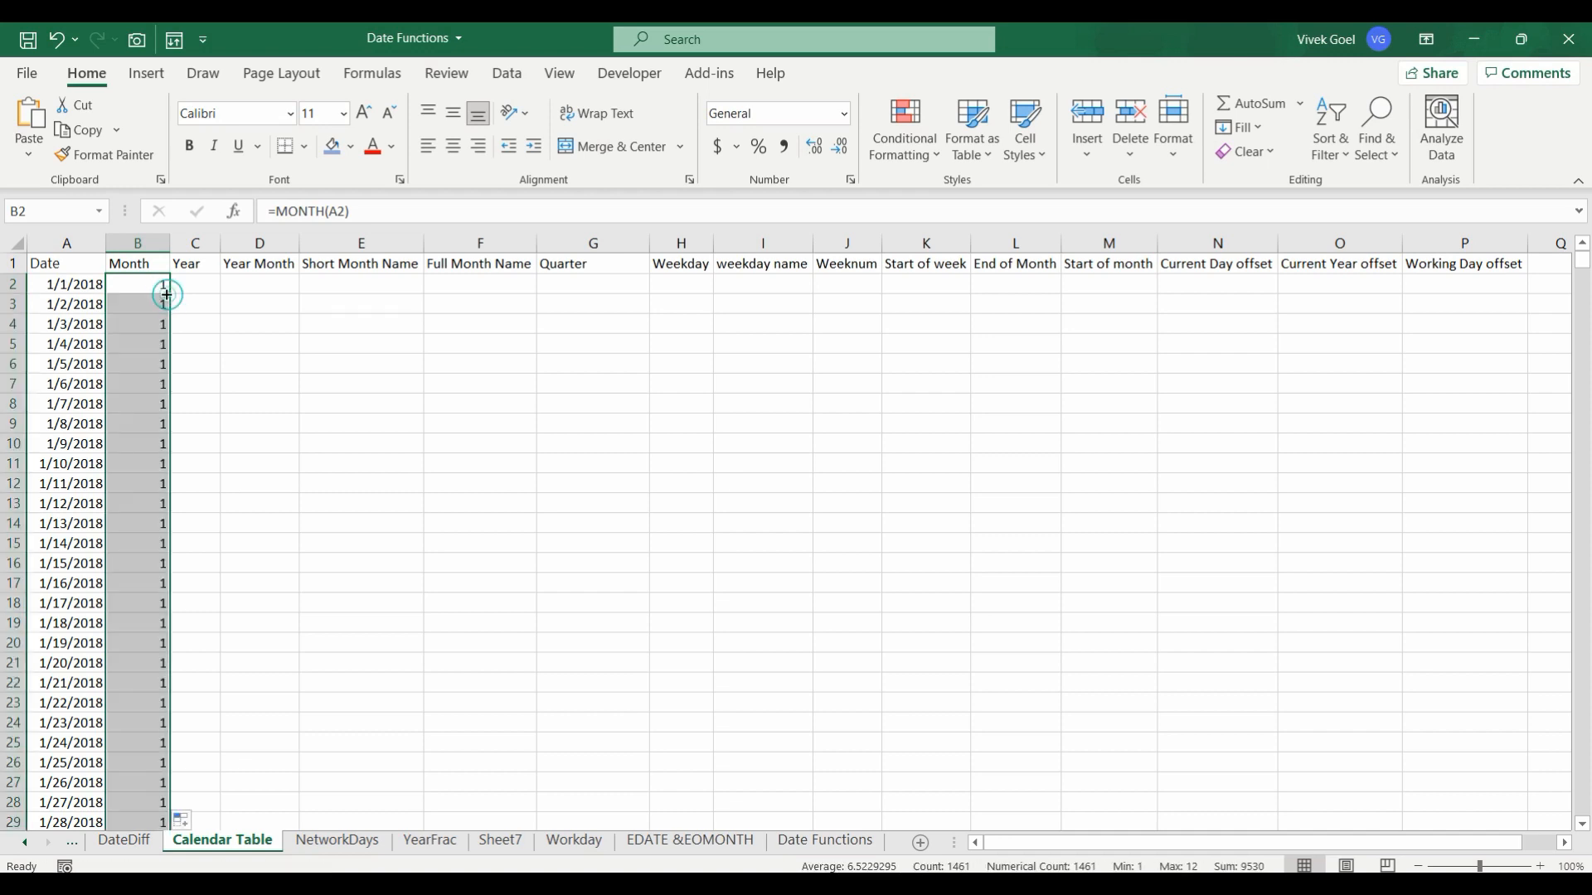
Filter the Date column to a single month of 2021 to check the calculated Month values
{"action": "left_click", "coordinate": [97, 264]}
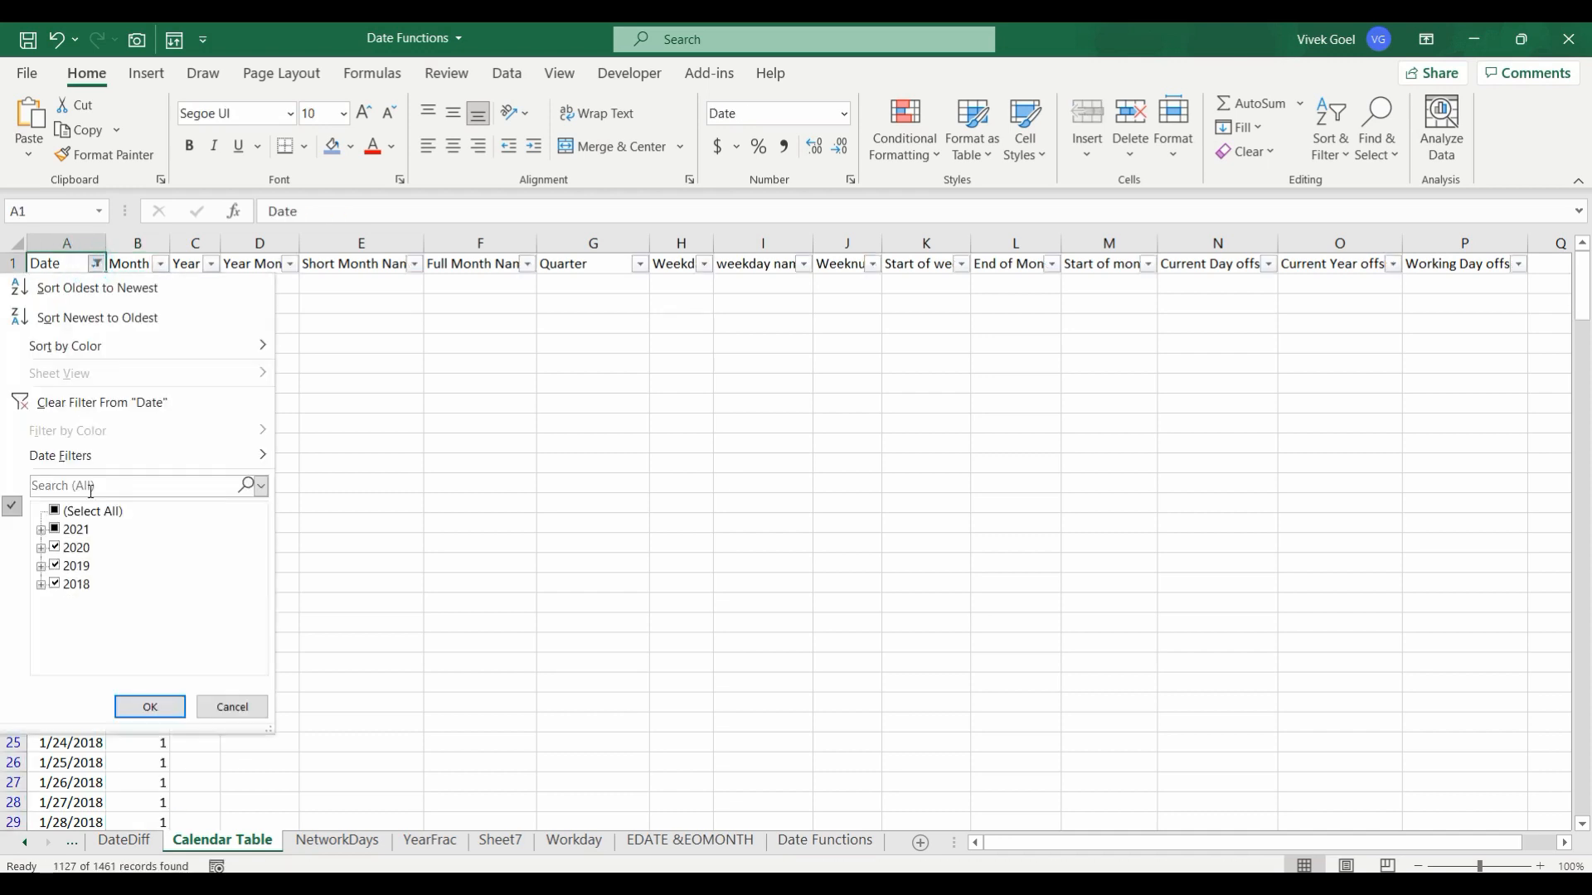
{"action": "left_click", "coordinate": [54, 511]}
{"action": "left_click", "coordinate": [53, 511]}
{"action": "left_click", "coordinate": [41, 530]}
{"action": "left_click", "coordinate": [71, 639]}
{"action": "left_click", "coordinate": [146, 707]}
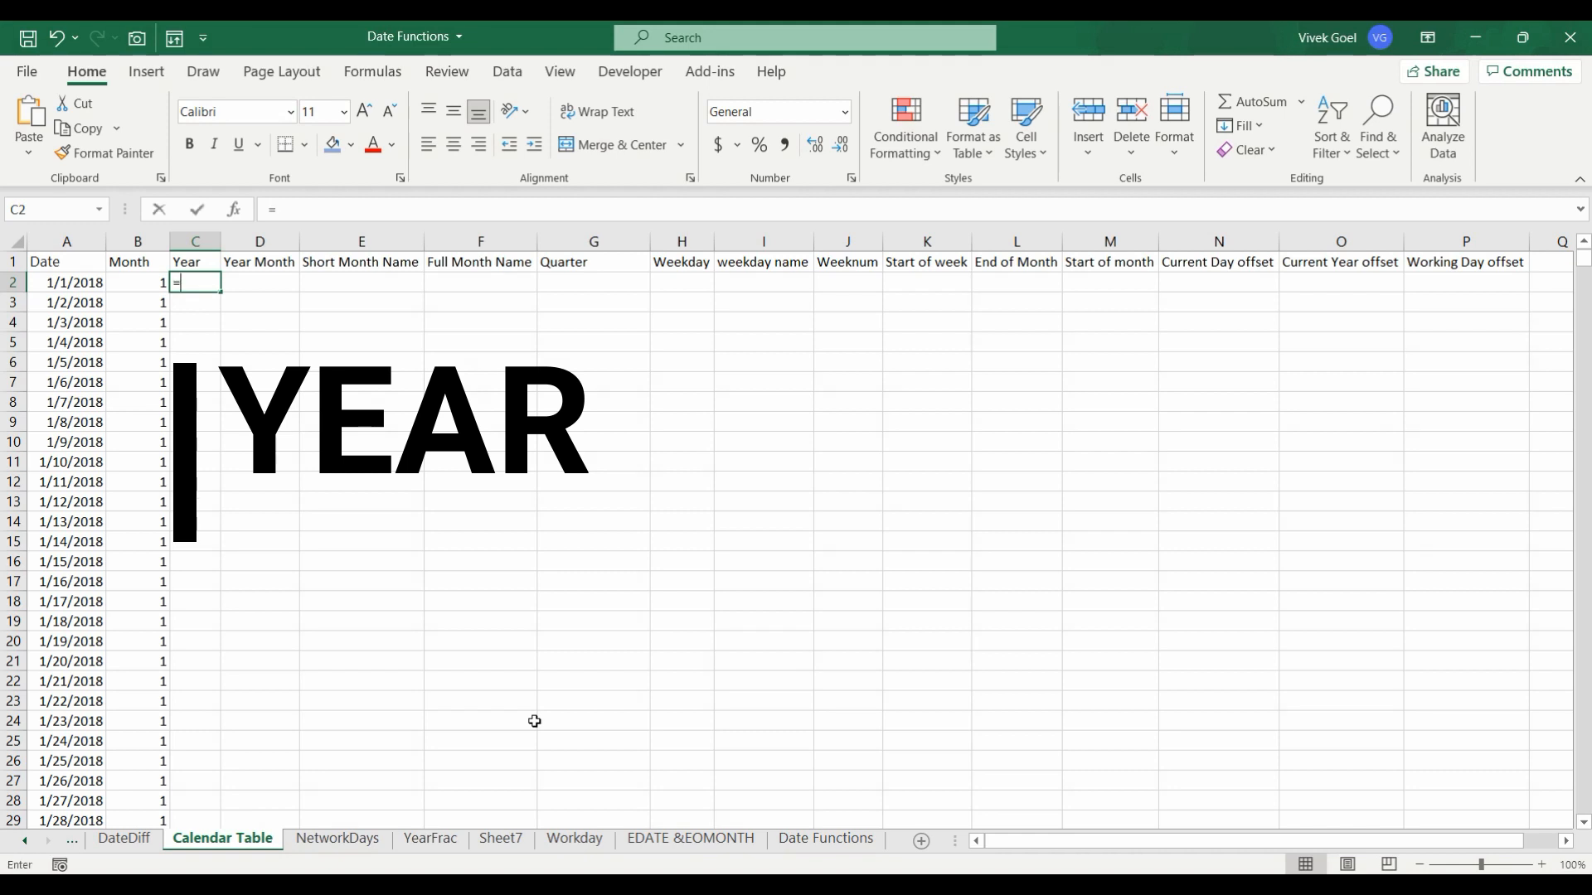
Enter =YEAR(A2) in cell C2 of the Year column
{"action": "type", "text": "year"}
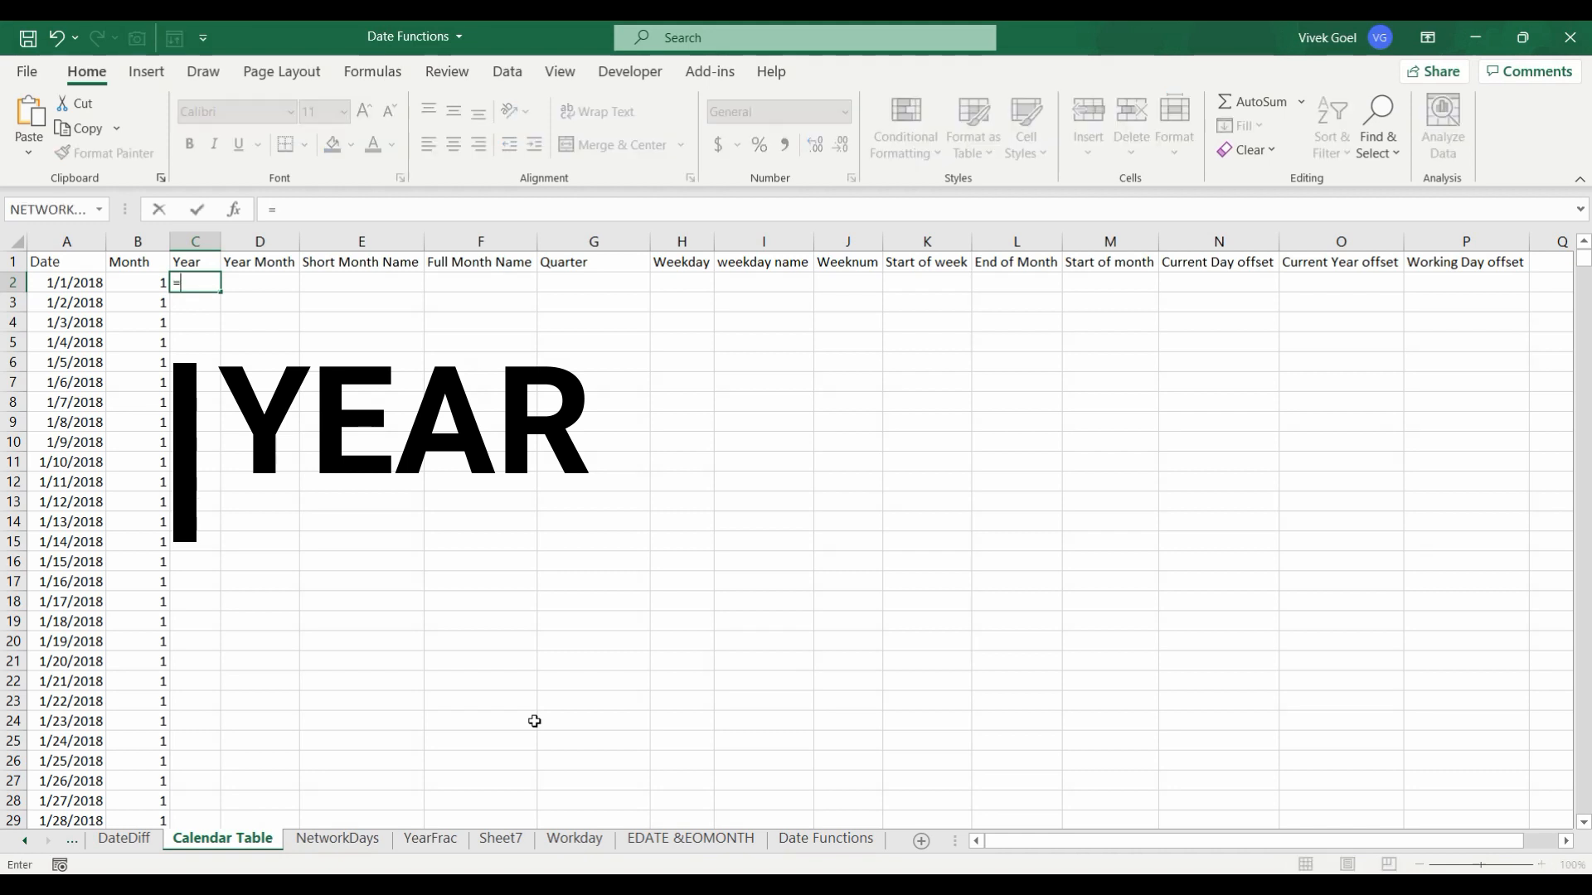
{"action": "key", "text": "Tab"}
{"action": "key", "text": "Left"}
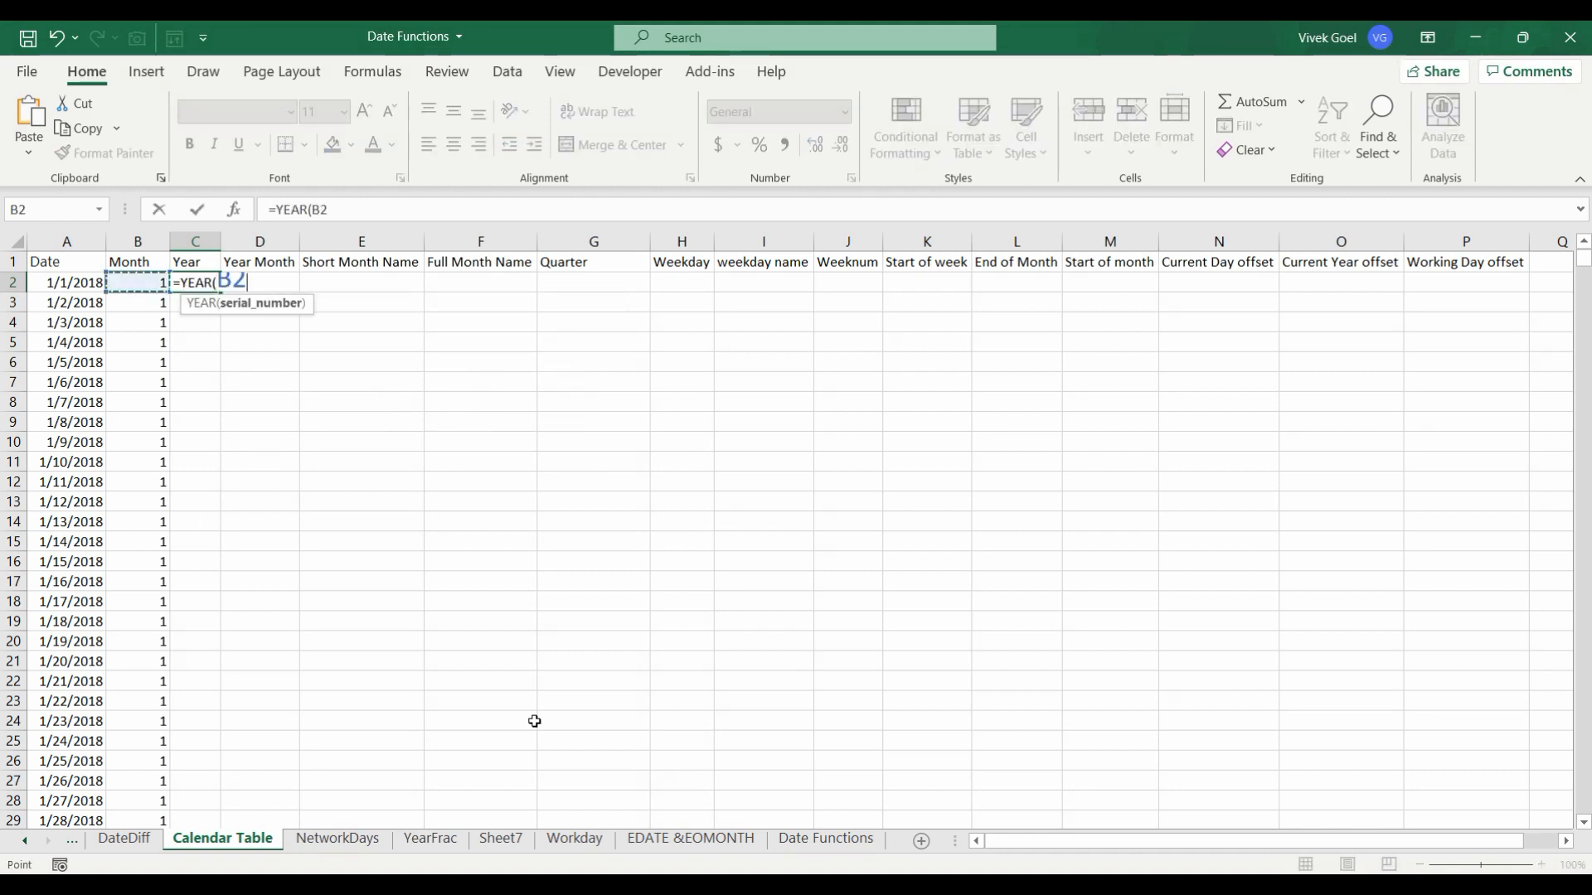
{"action": "key", "text": "Left"}
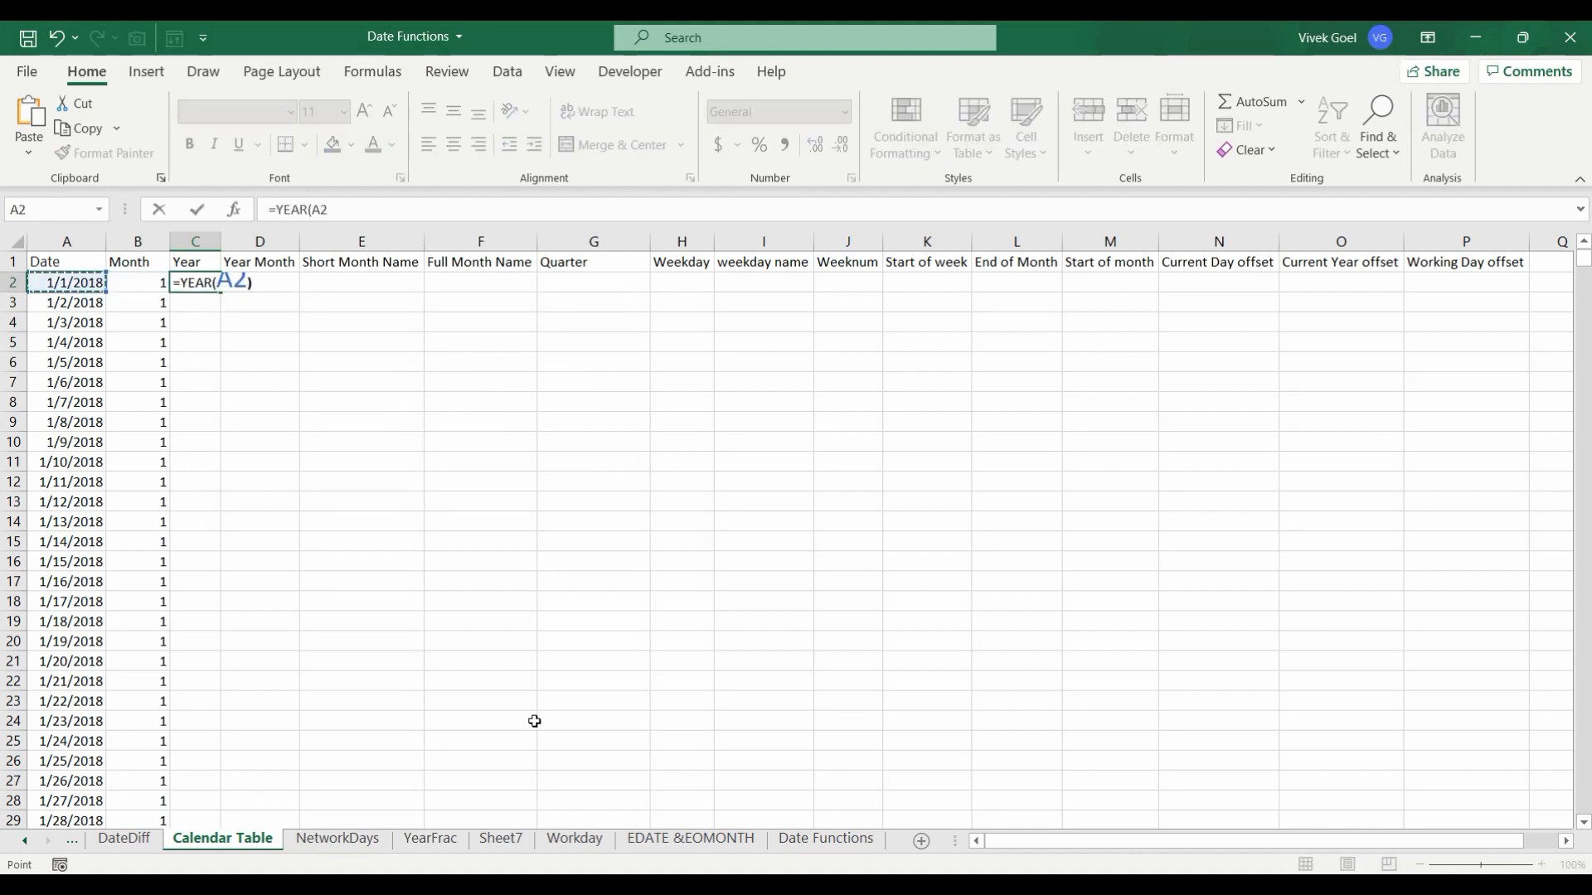
{"action": "key", "text": "ctrl+Return"}
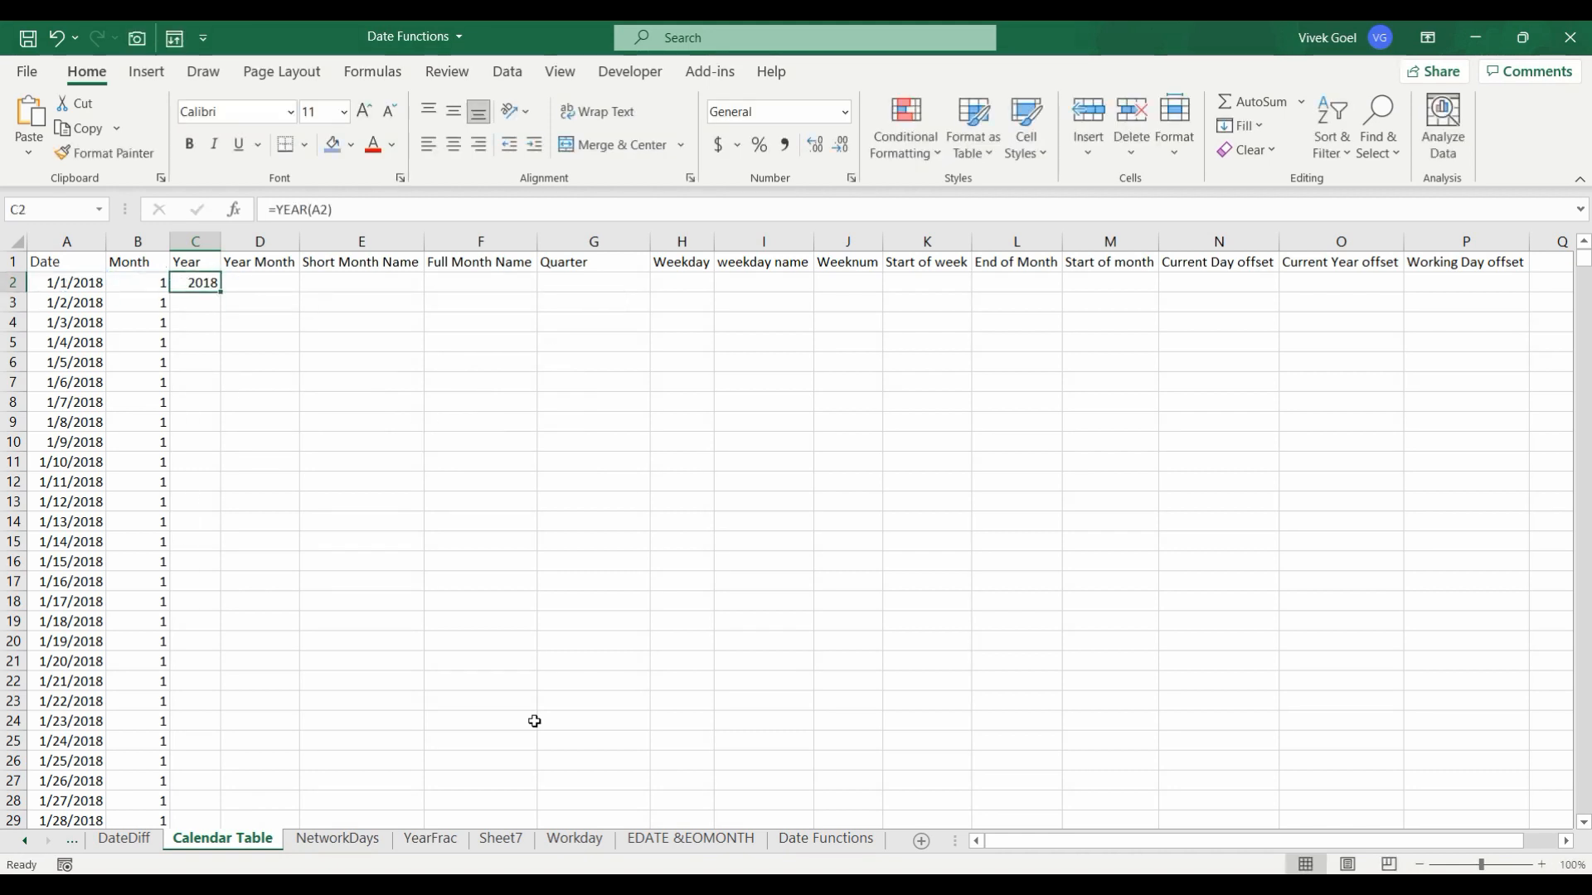
Enter =TEXT(A2,"mmm-yyyy") in cell D2 of the Year Month column
{"action": "left_click", "coordinate": [270, 286]}
{"action": "type", "text": "=text"}
{"action": "key", "text": "Tab"}
{"action": "key", "text": "Left"}
{"action": "key", "text": "Left"}
{"action": "key", "text": "Left"}
{"action": "type", "text": ","}
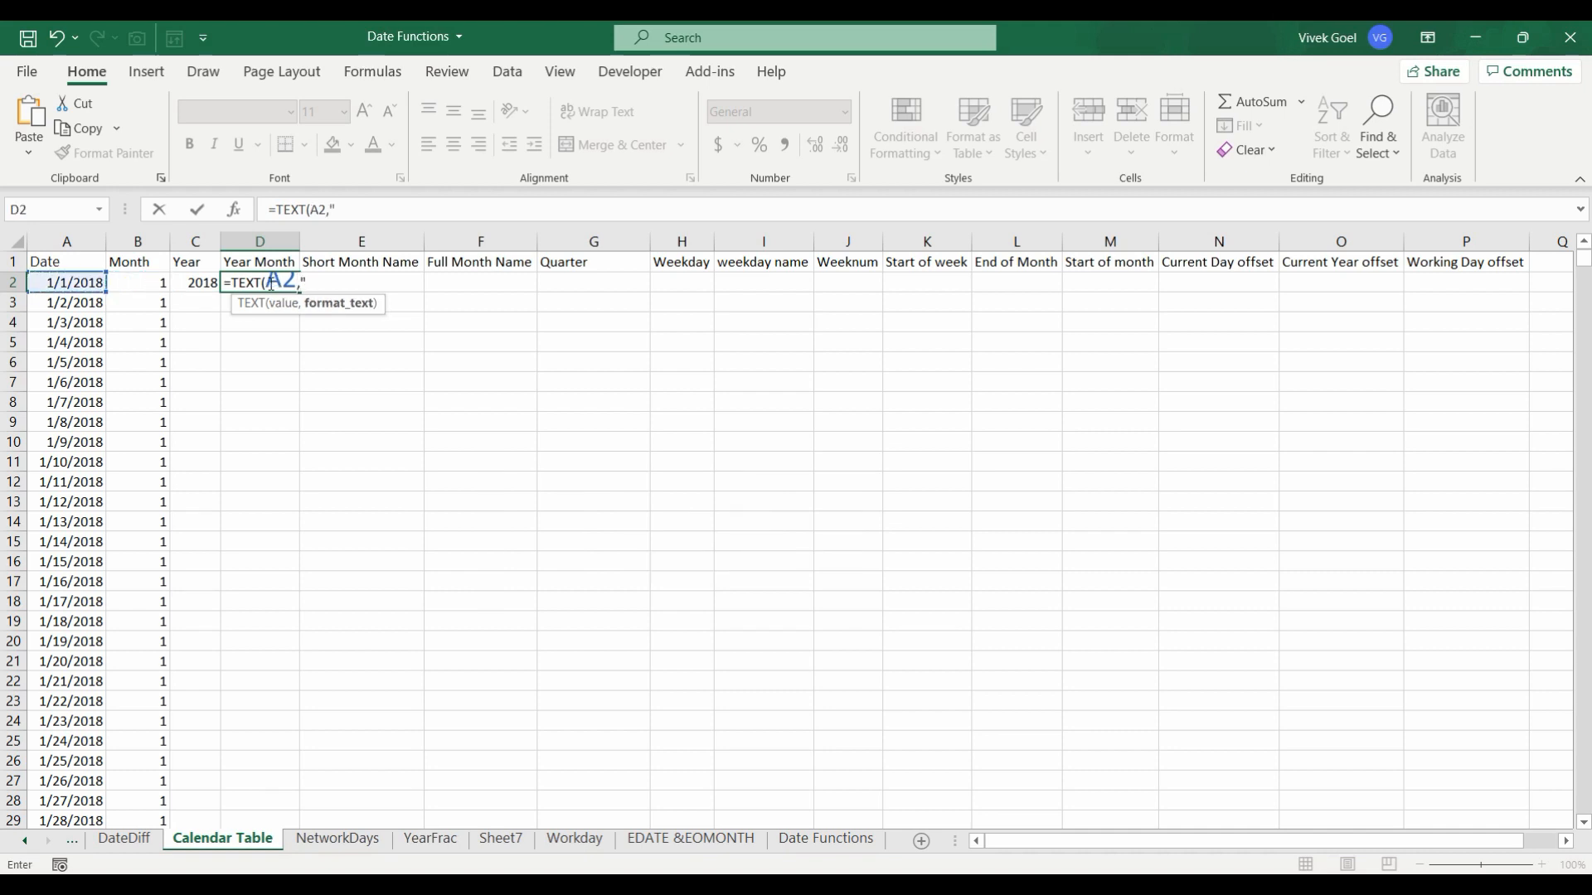
{"action": "type", "text": "\"mmm-yyy"}
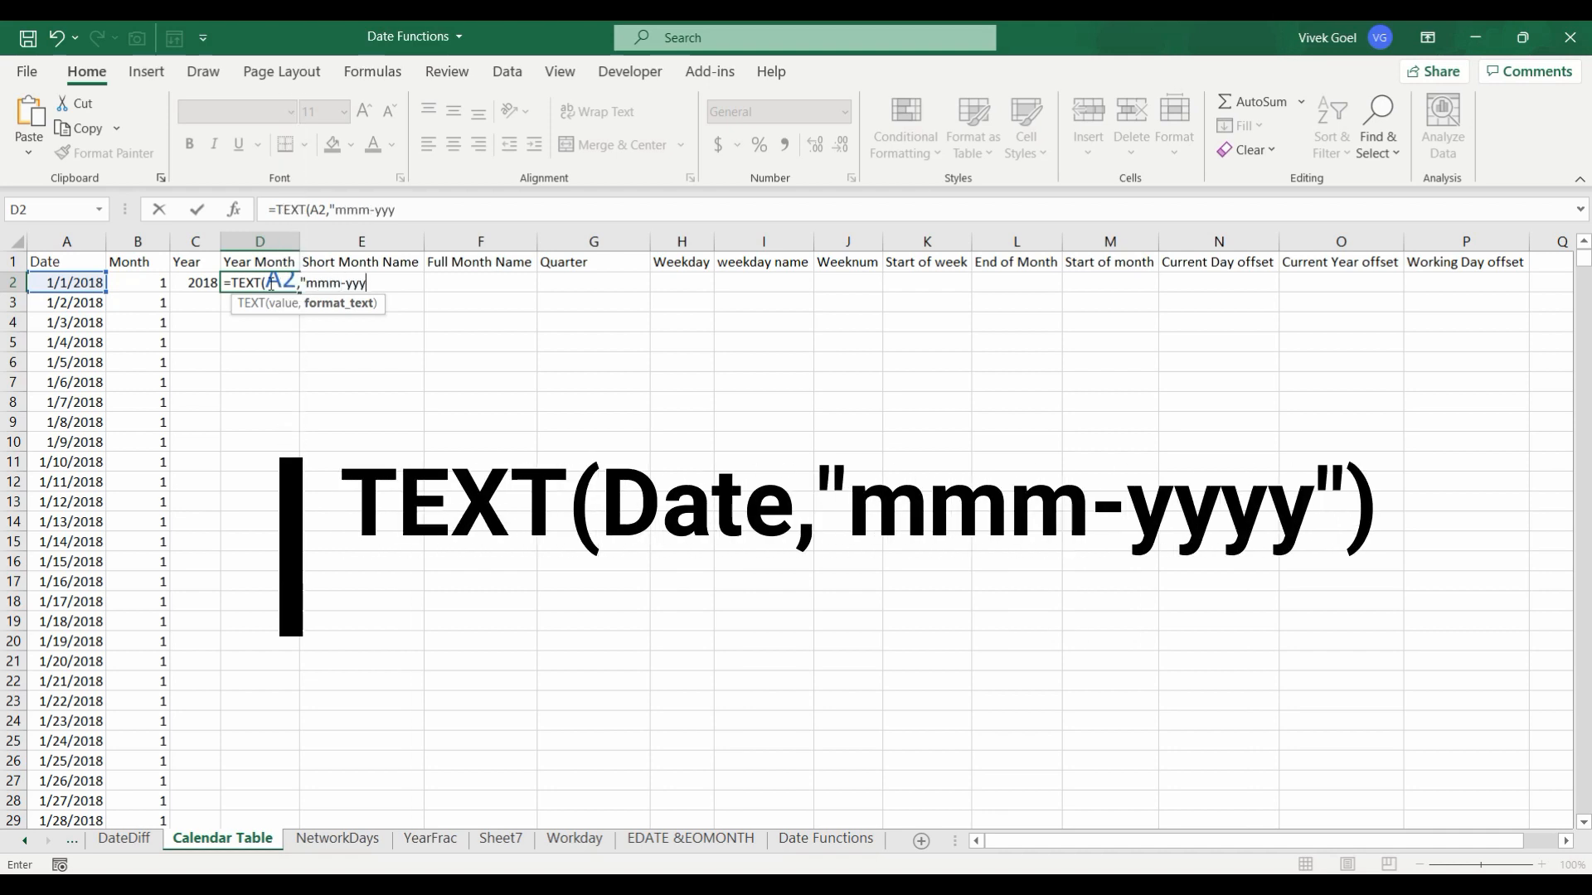
{"action": "type", "text": "y\")"}
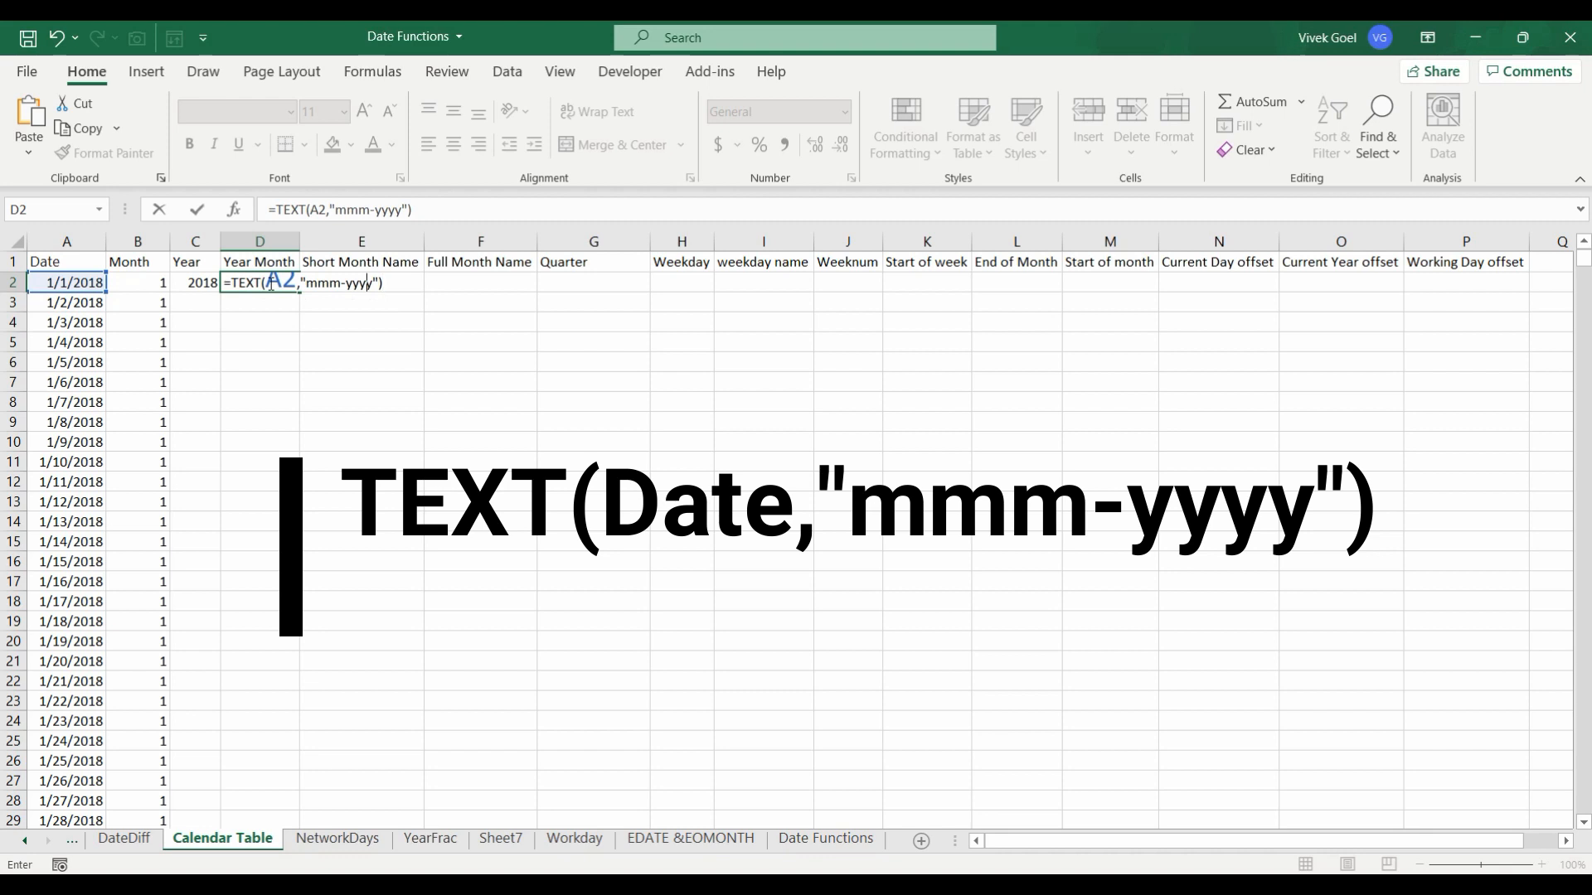
{"action": "key", "text": "ctrl+Return"}
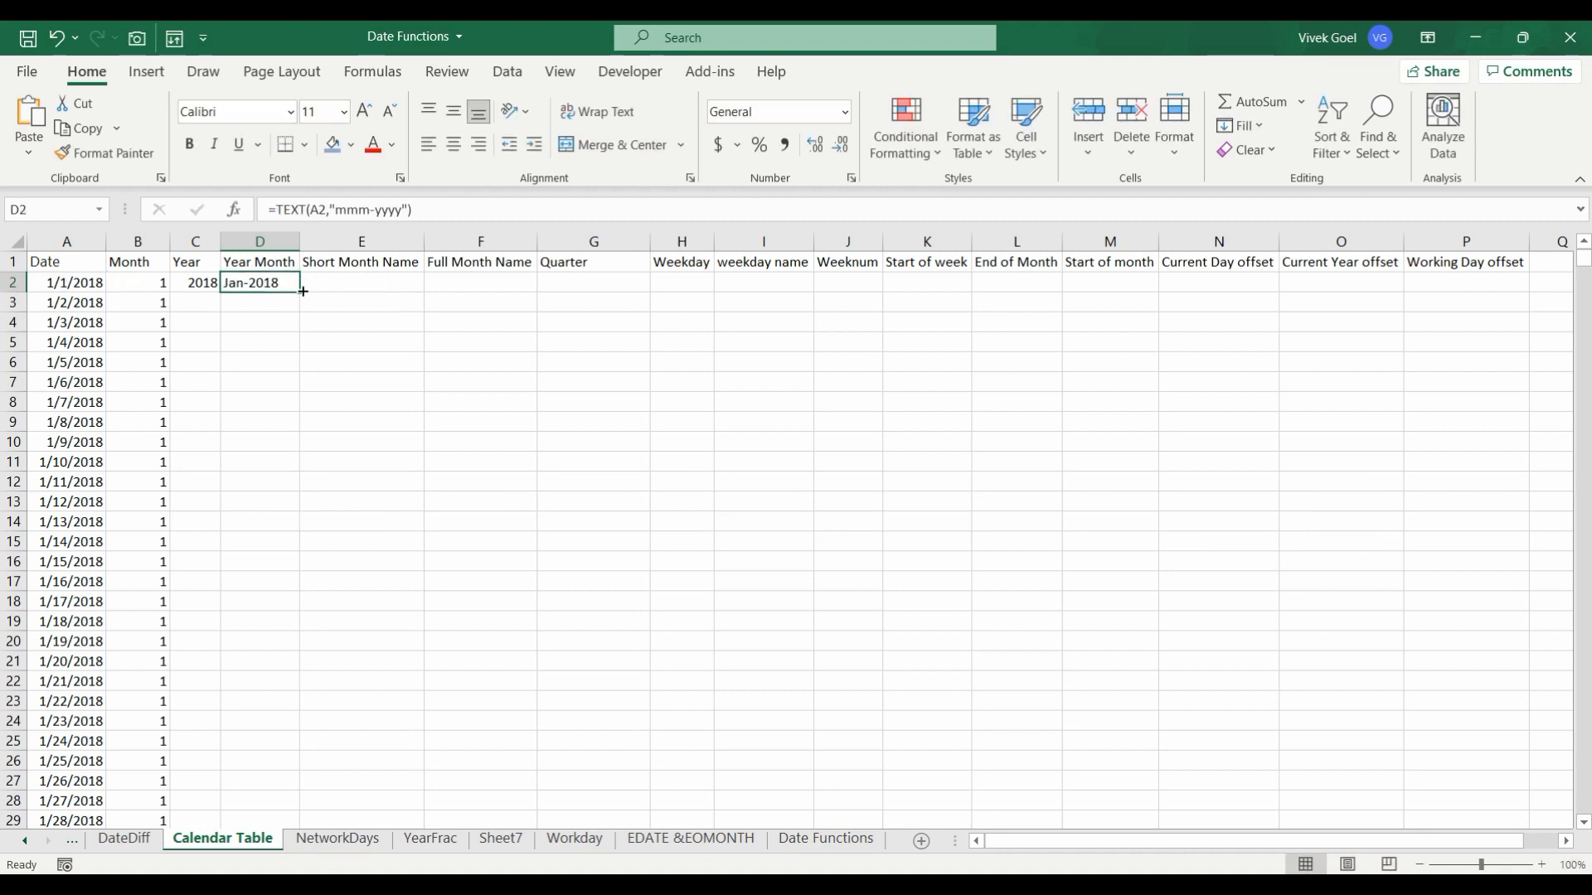
Fill the Year and Year Month formulas from C2 and D2 down to the last date row
{"action": "left_click", "coordinate": [199, 285]}
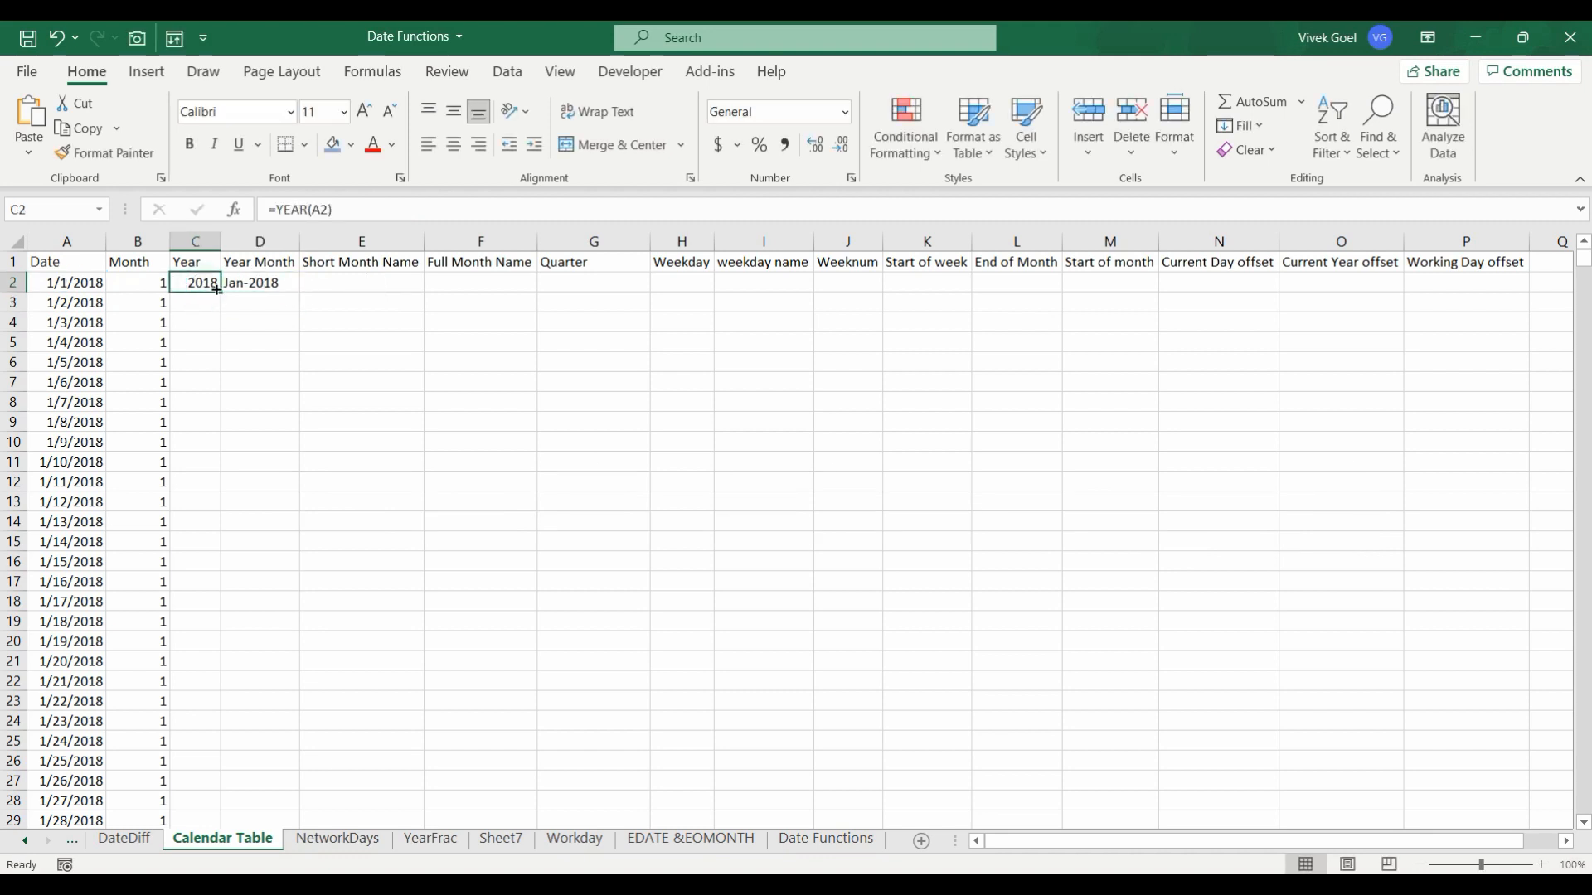
{"action": "double_click", "coordinate": [215, 290]}
{"action": "left_click", "coordinate": [250, 286]}
{"action": "double_click", "coordinate": [298, 291]}
Enter =TEXT(A2,"mmm") in cell E2 of the Short Month Name column
{"action": "left_click", "coordinate": [339, 286]}
{"action": "key", "text": "Up"}
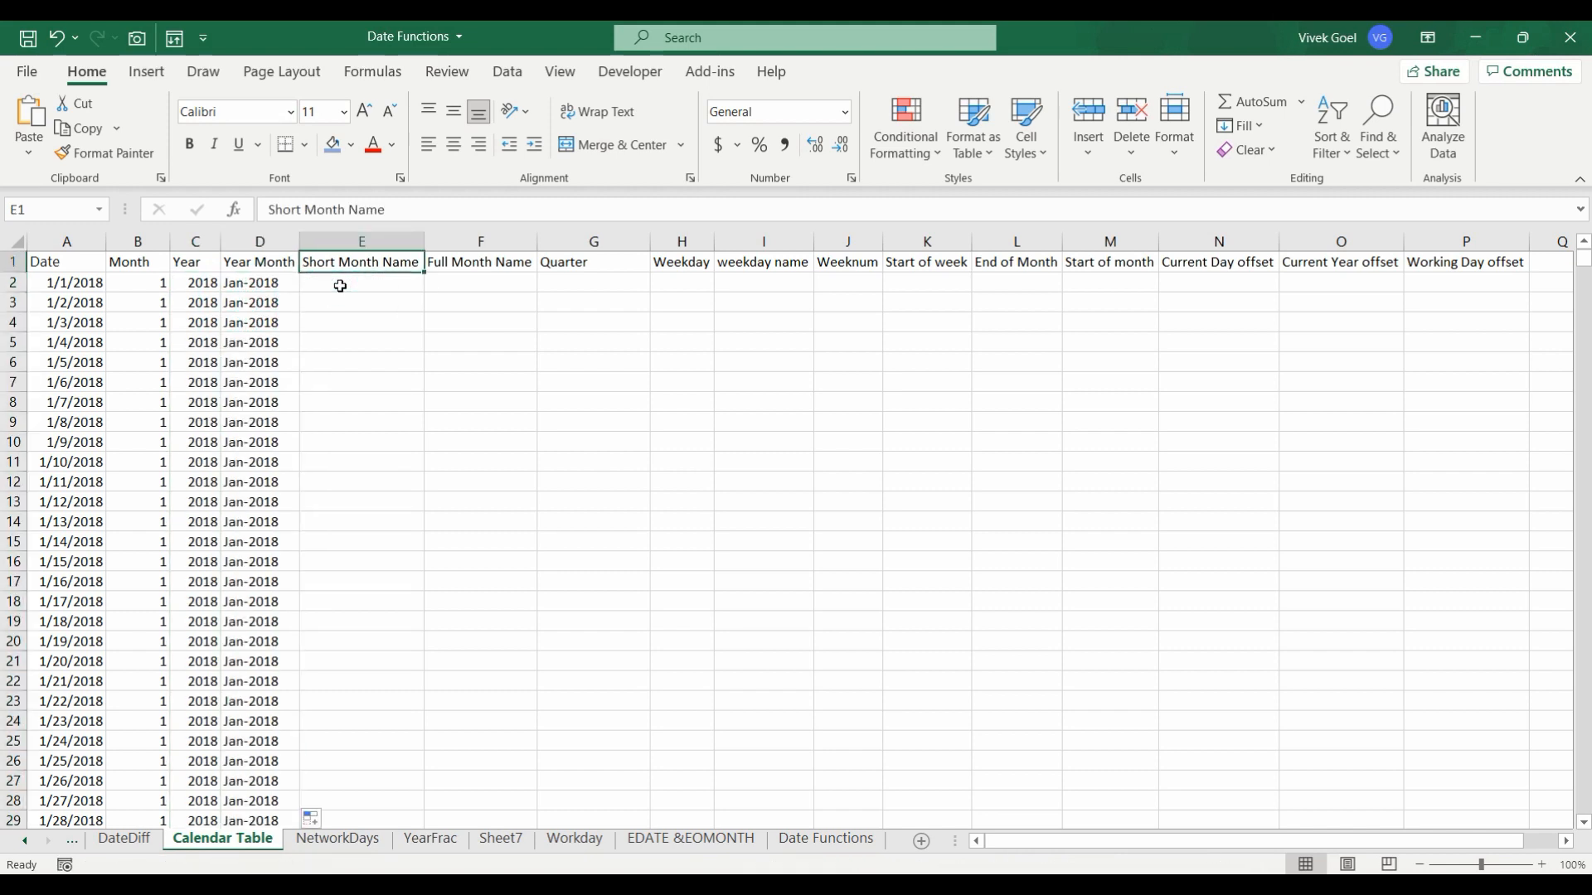
{"action": "key", "text": "Down"}
{"action": "key", "text": "Right"}
{"action": "key", "text": "Up"}
{"action": "left_click", "coordinate": [340, 286]}
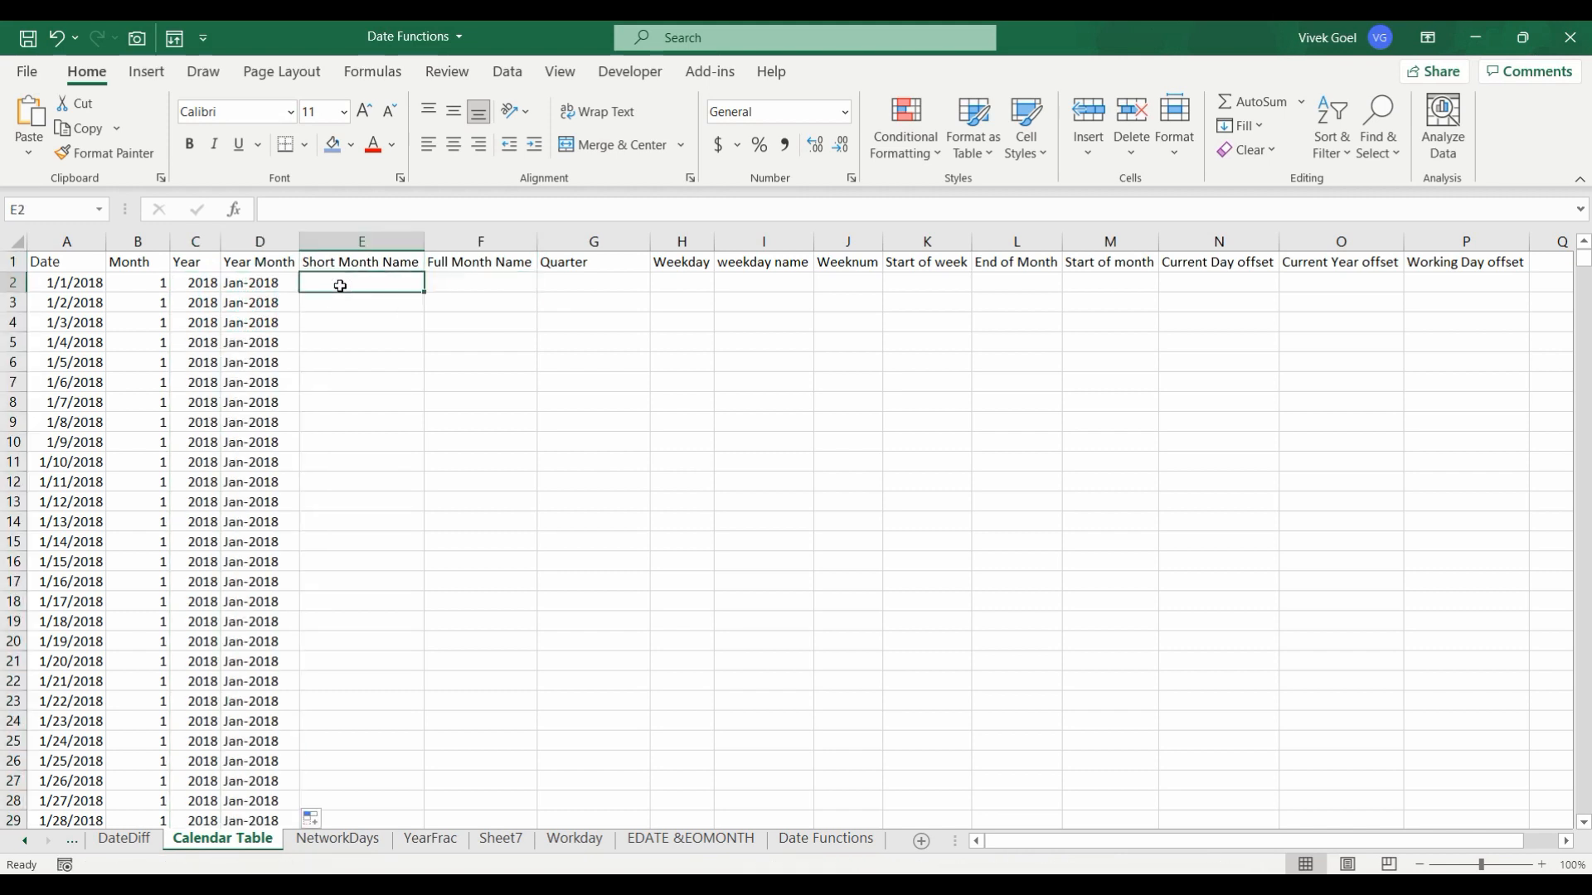
{"action": "type", "text": "=text("}
{"action": "key", "text": "Left"}
{"action": "key", "text": "Left"}
{"action": "key", "text": "Left"}
{"action": "key", "text": "Left"}
{"action": "type", "text": ",\"mmm\""}
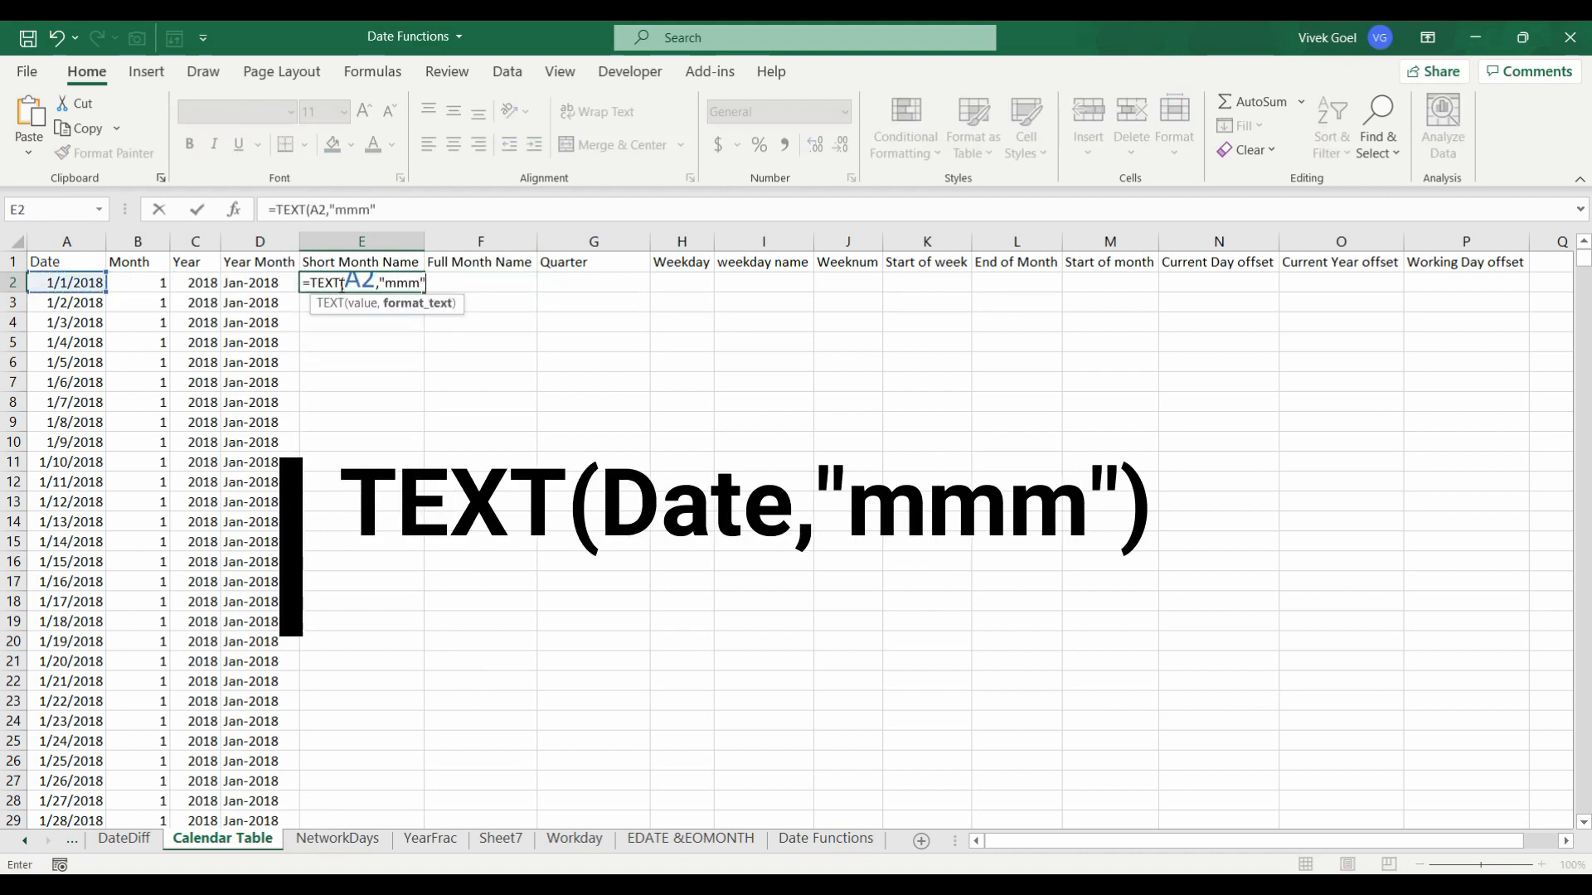
{"action": "key", "text": "Return"}
Enter =TEXT(A2,"mmmm") in cell F2 of the Full Month Name column
{"action": "key", "text": "Up"}
{"action": "key", "text": "Right"}
{"action": "type", "text": "=text"}
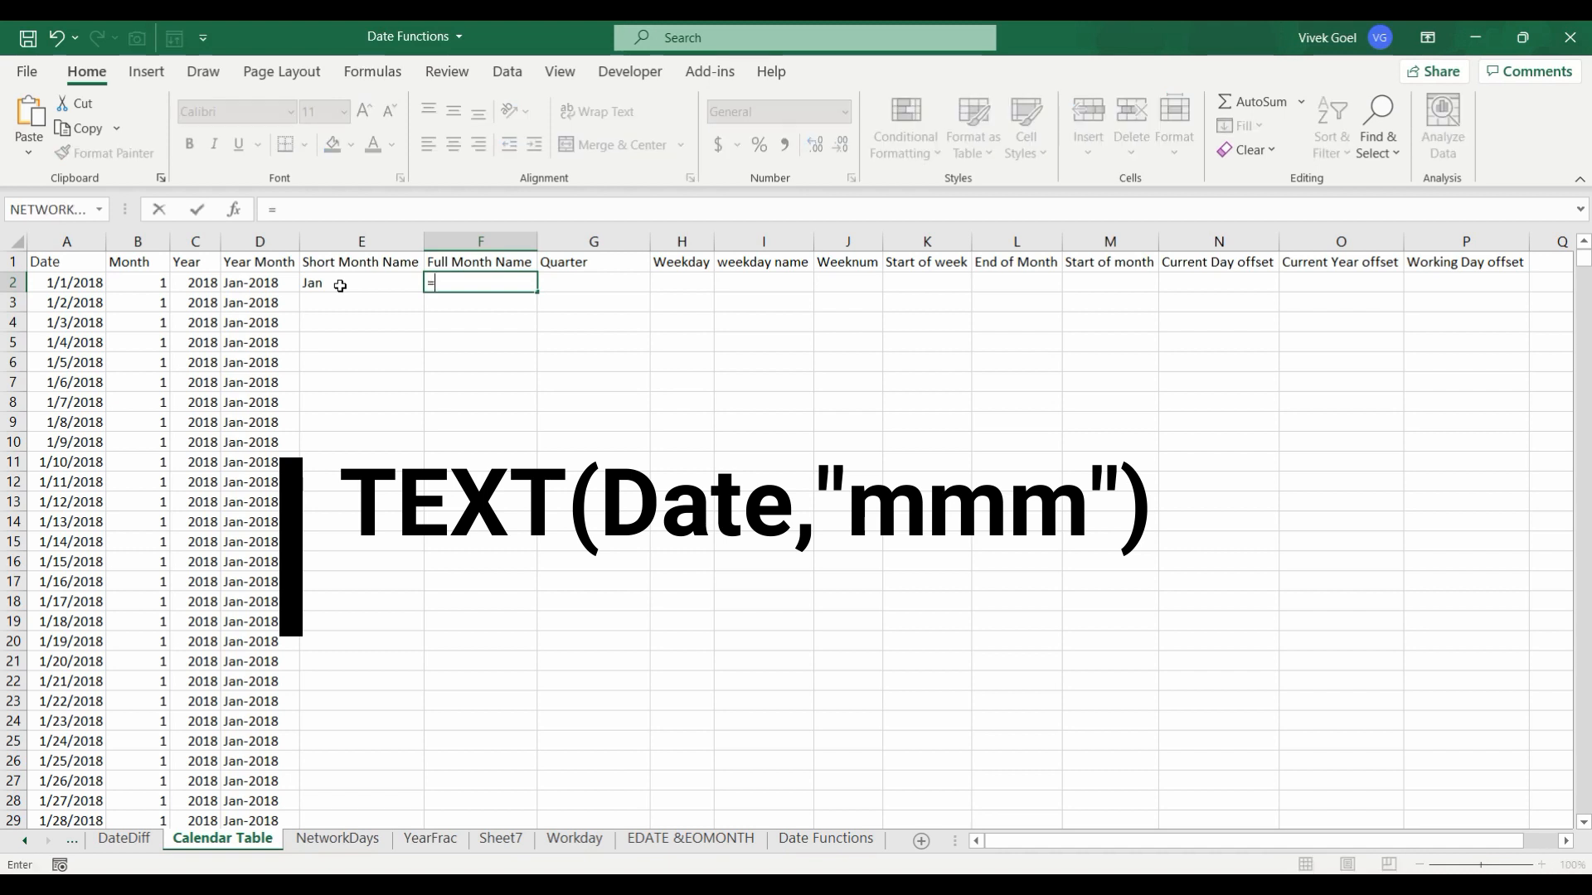
{"action": "key", "text": "Tab"}
{"action": "key", "text": "Left"}
{"action": "key", "text": "Left"}
{"action": "key", "text": "Left"}
{"action": "key", "text": "Left"}
{"action": "key", "text": "Left"}
{"action": "type", "text": ","}
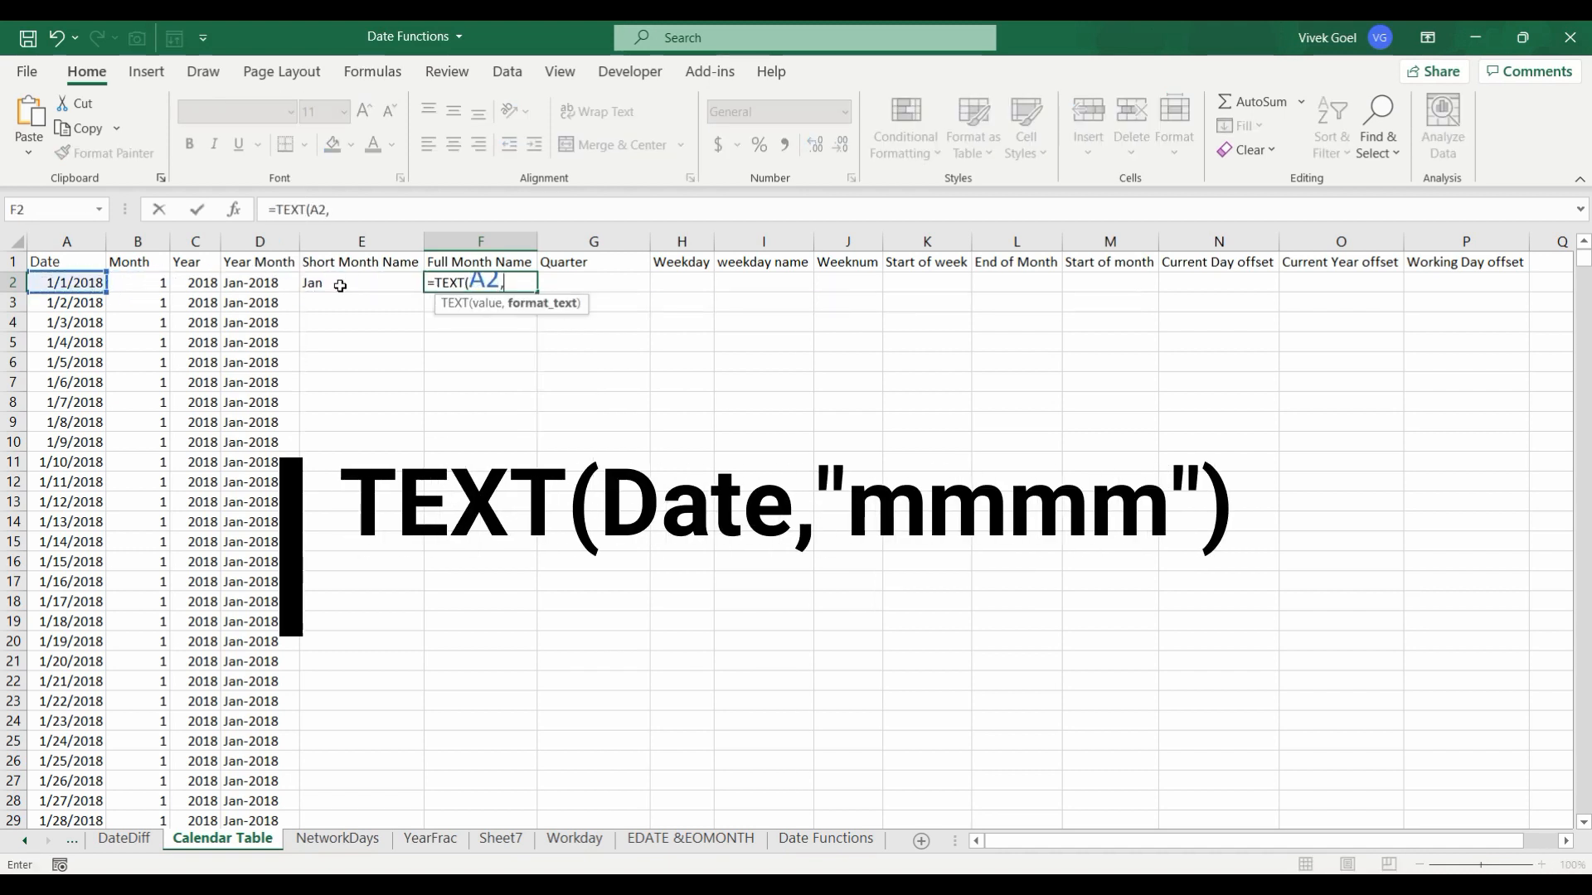
{"action": "type", "text": "\"mmmm\""}
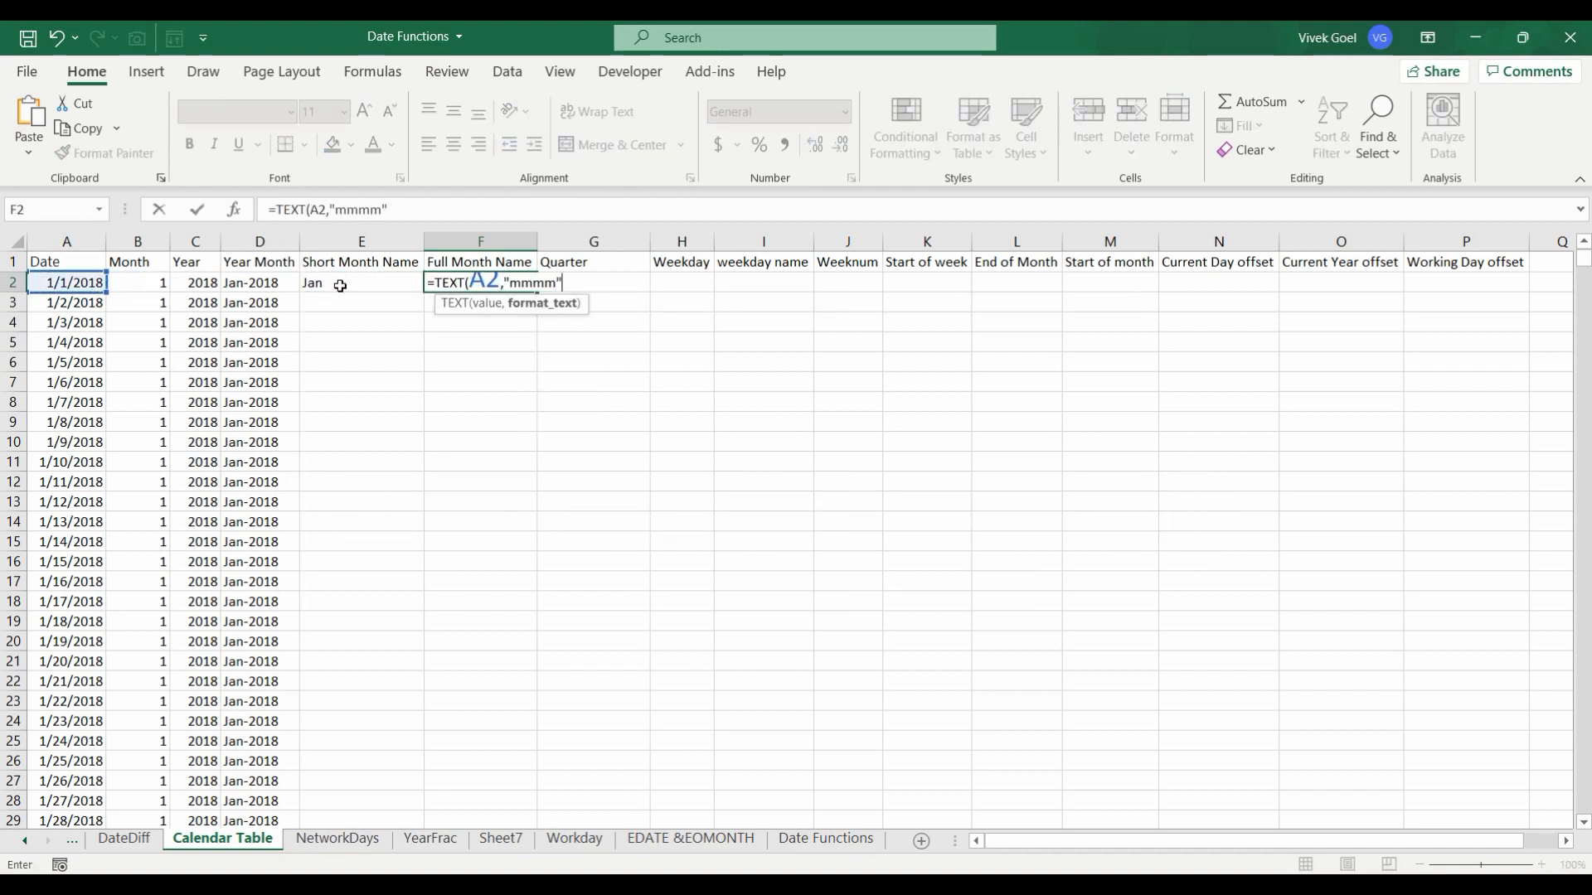
{"action": "key", "text": "Return"}
Enter the rounding example =ROUND(1.1,0) in cell G2 of the Quarter column
{"action": "key", "text": "Up"}
{"action": "key", "text": "Right"}
{"action": "type", "text": "="}
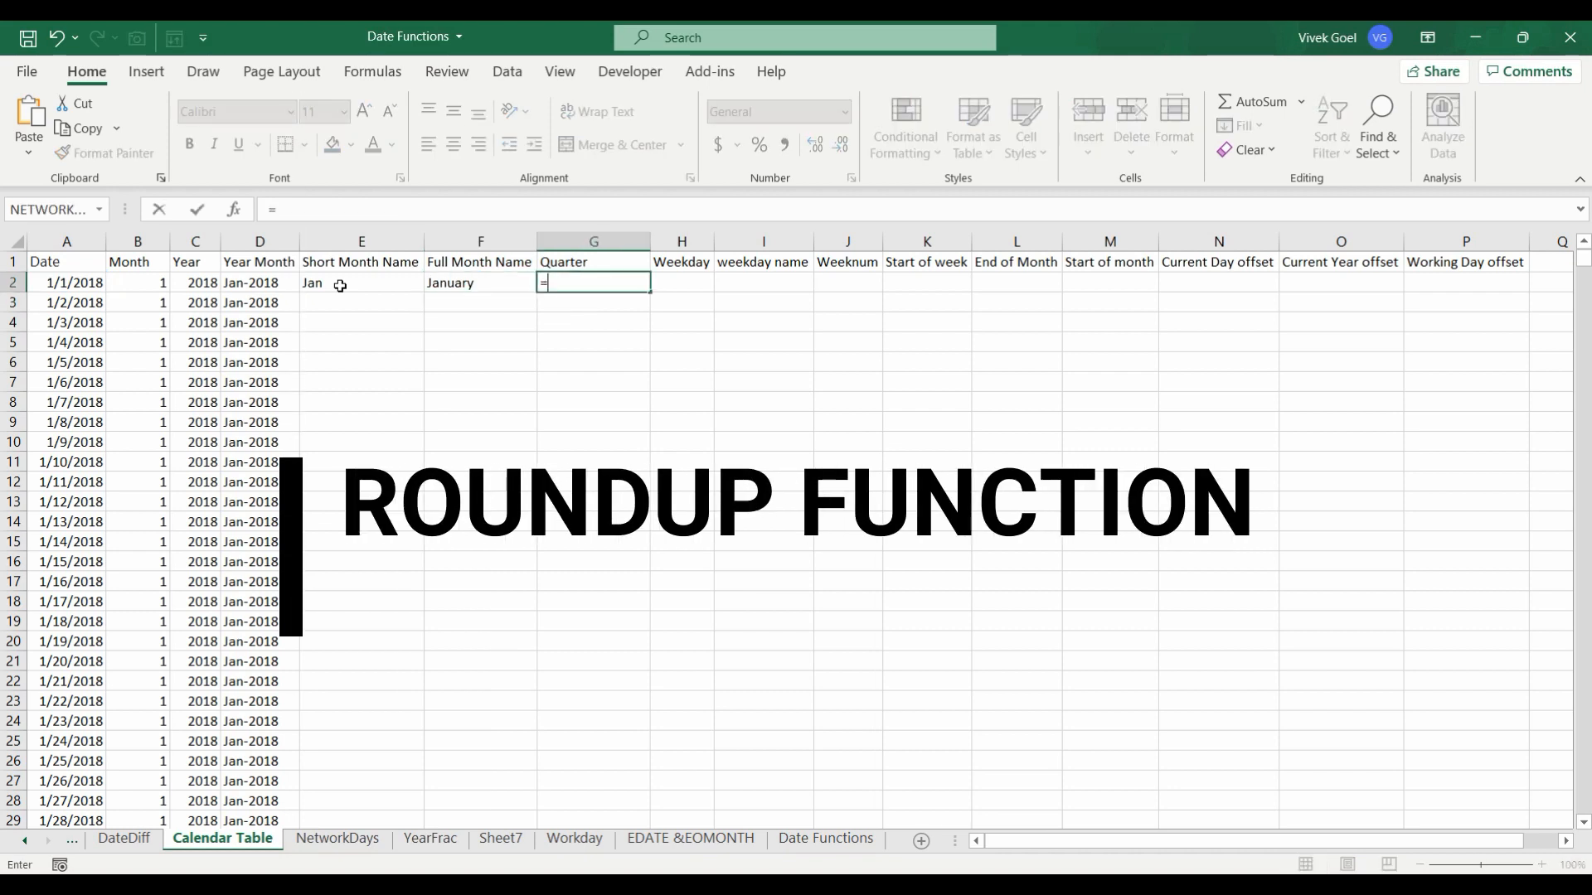
{"action": "type", "text": "round"}
{"action": "key", "text": "Down"}
{"action": "key", "text": "Down"}
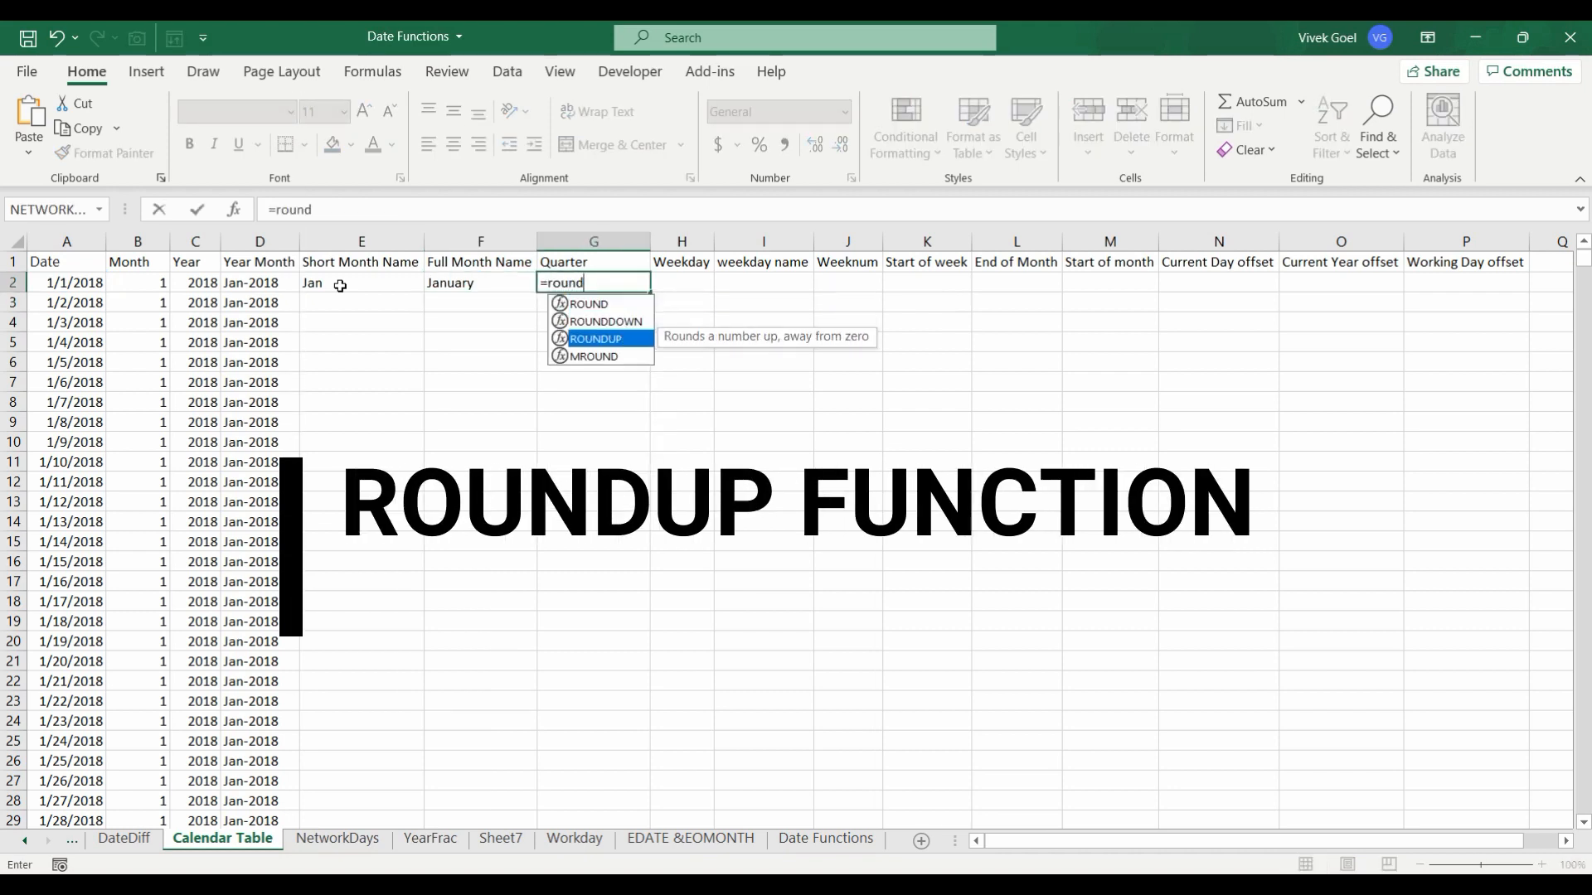
{"action": "key", "text": "Tab"}
{"action": "key", "text": "BackSpace"}
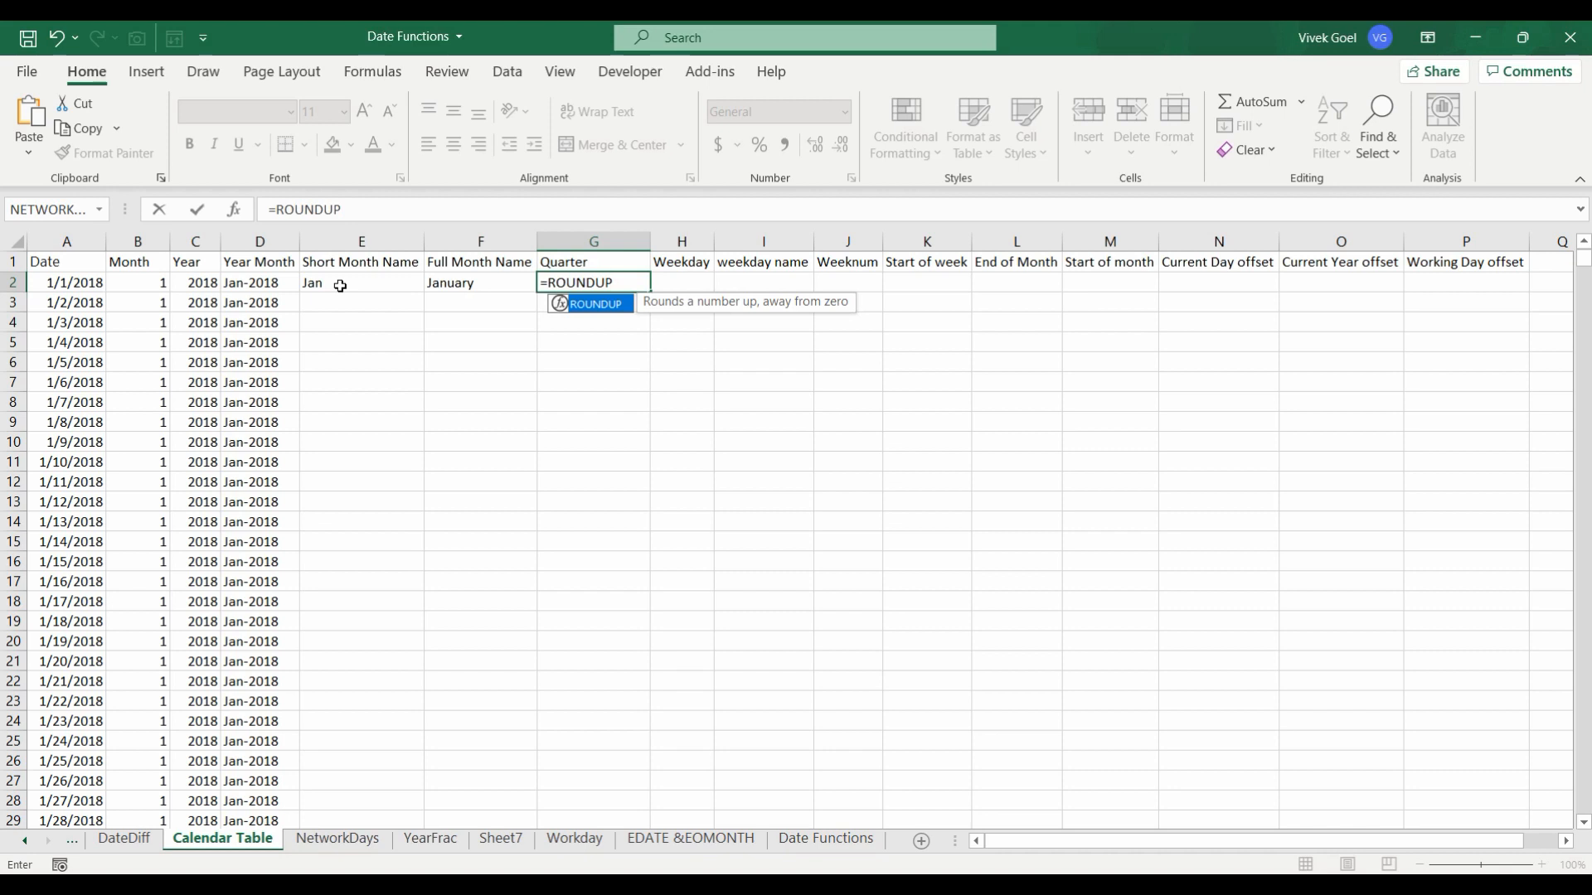
{"action": "type", "text": "("}
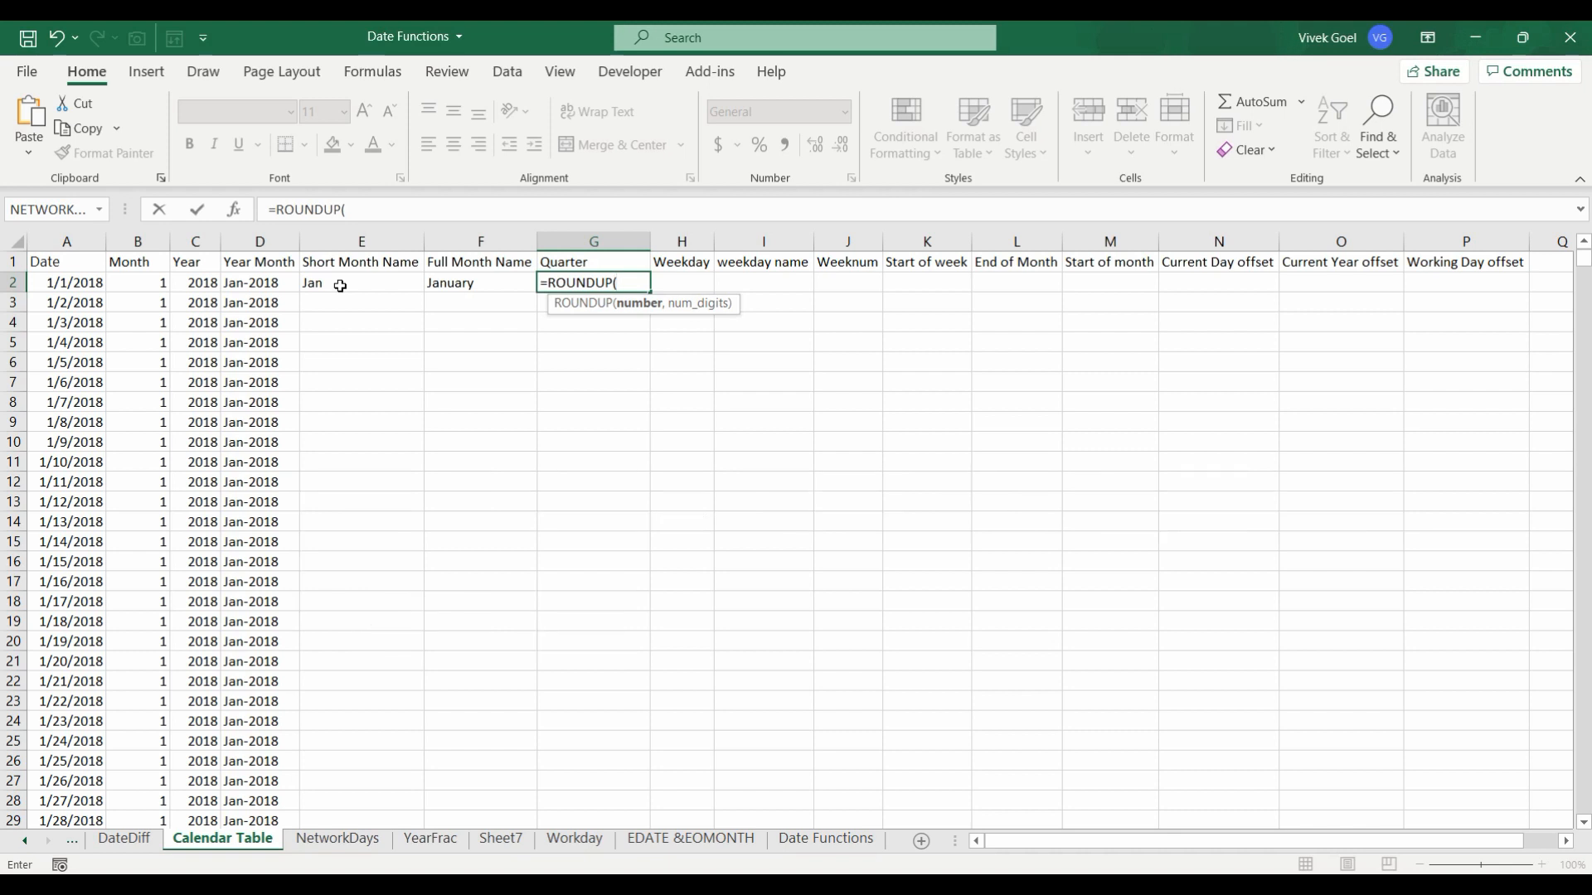
{"action": "key", "text": "BackSpace"}
{"action": "key", "text": "BackSpace"}
{"action": "key", "text": "BackSpace"}
{"action": "type", "text": "(1.1,0"}
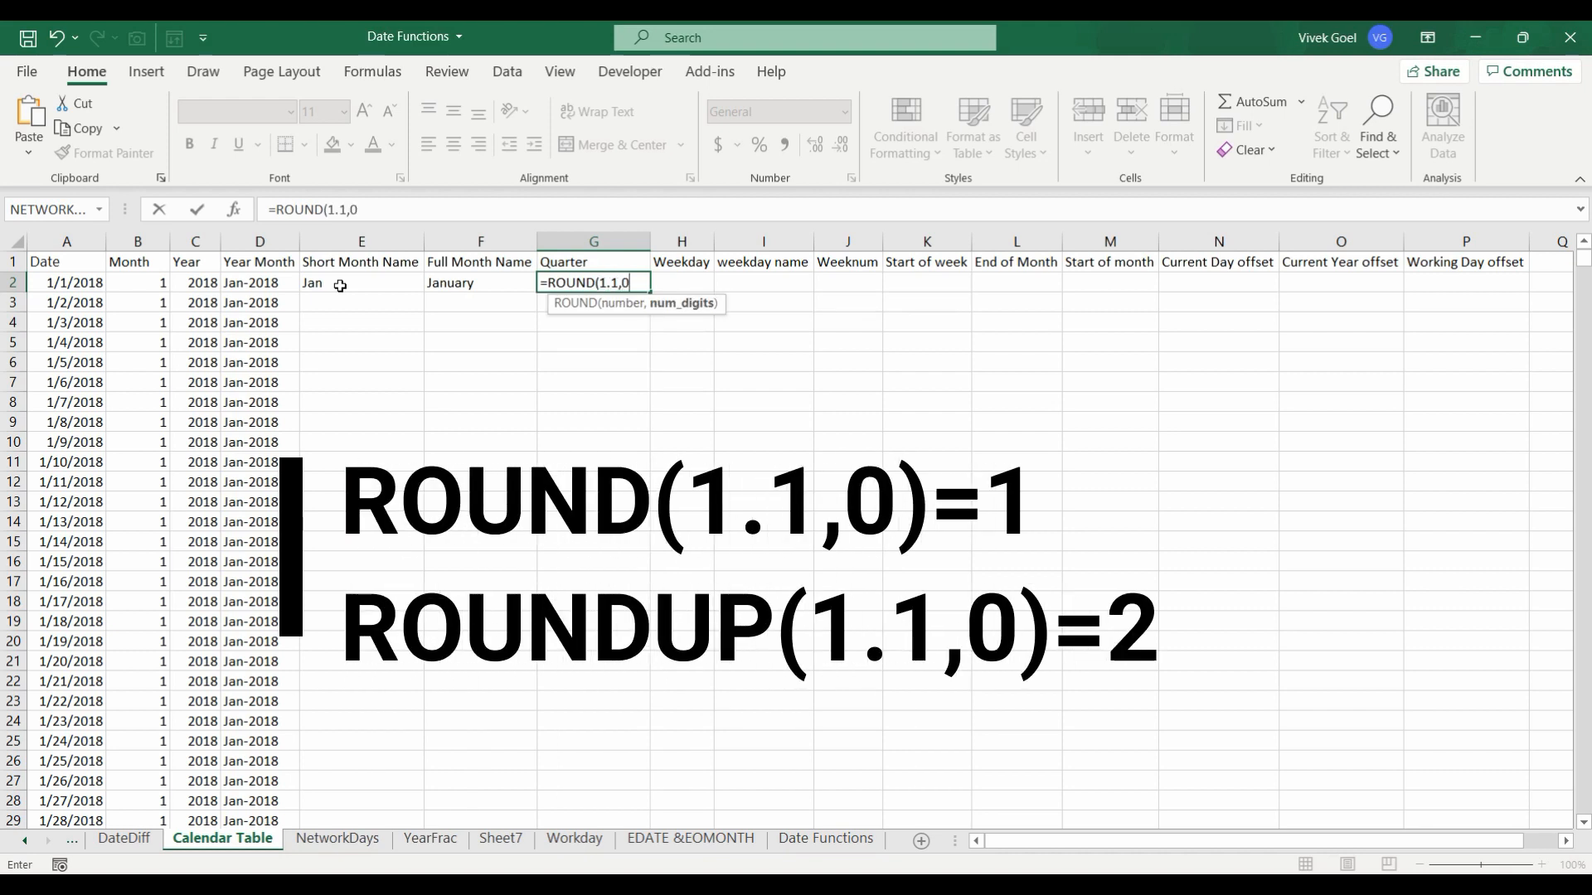
{"action": "type", "text": ")"}
{"action": "key", "text": "ctrl+Return"}
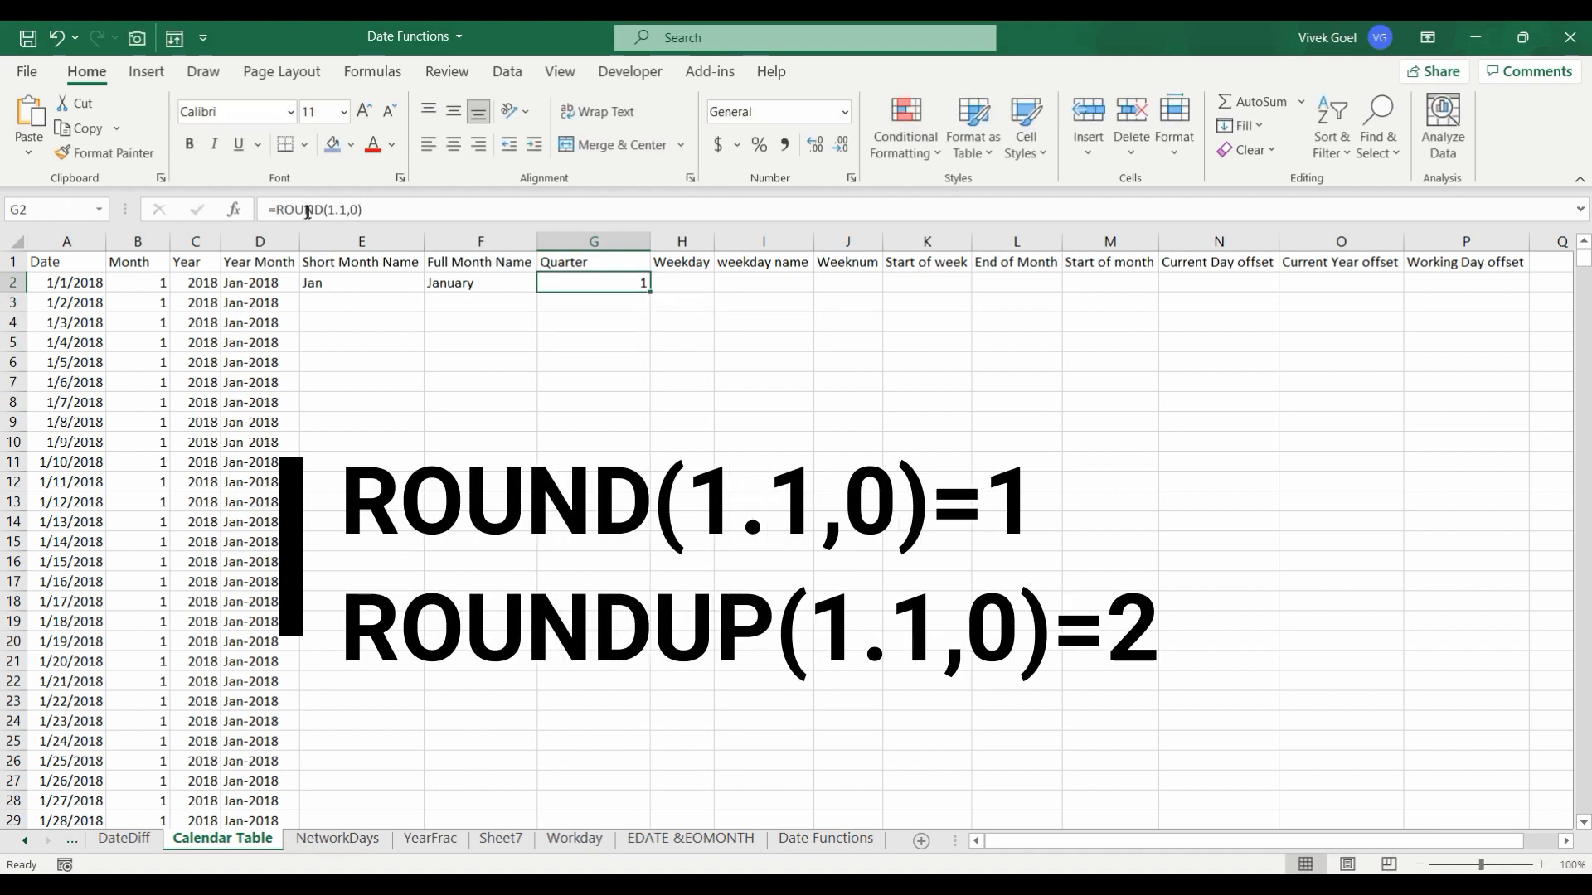
Change the function in G2 from ROUND to ROUNDUP so the formula reads =ROUNDUP(1.1,0)
{"action": "left_click", "coordinate": [315, 210]}
{"action": "type", "text": "up"}
{"action": "key", "text": "ctrl+Return"}
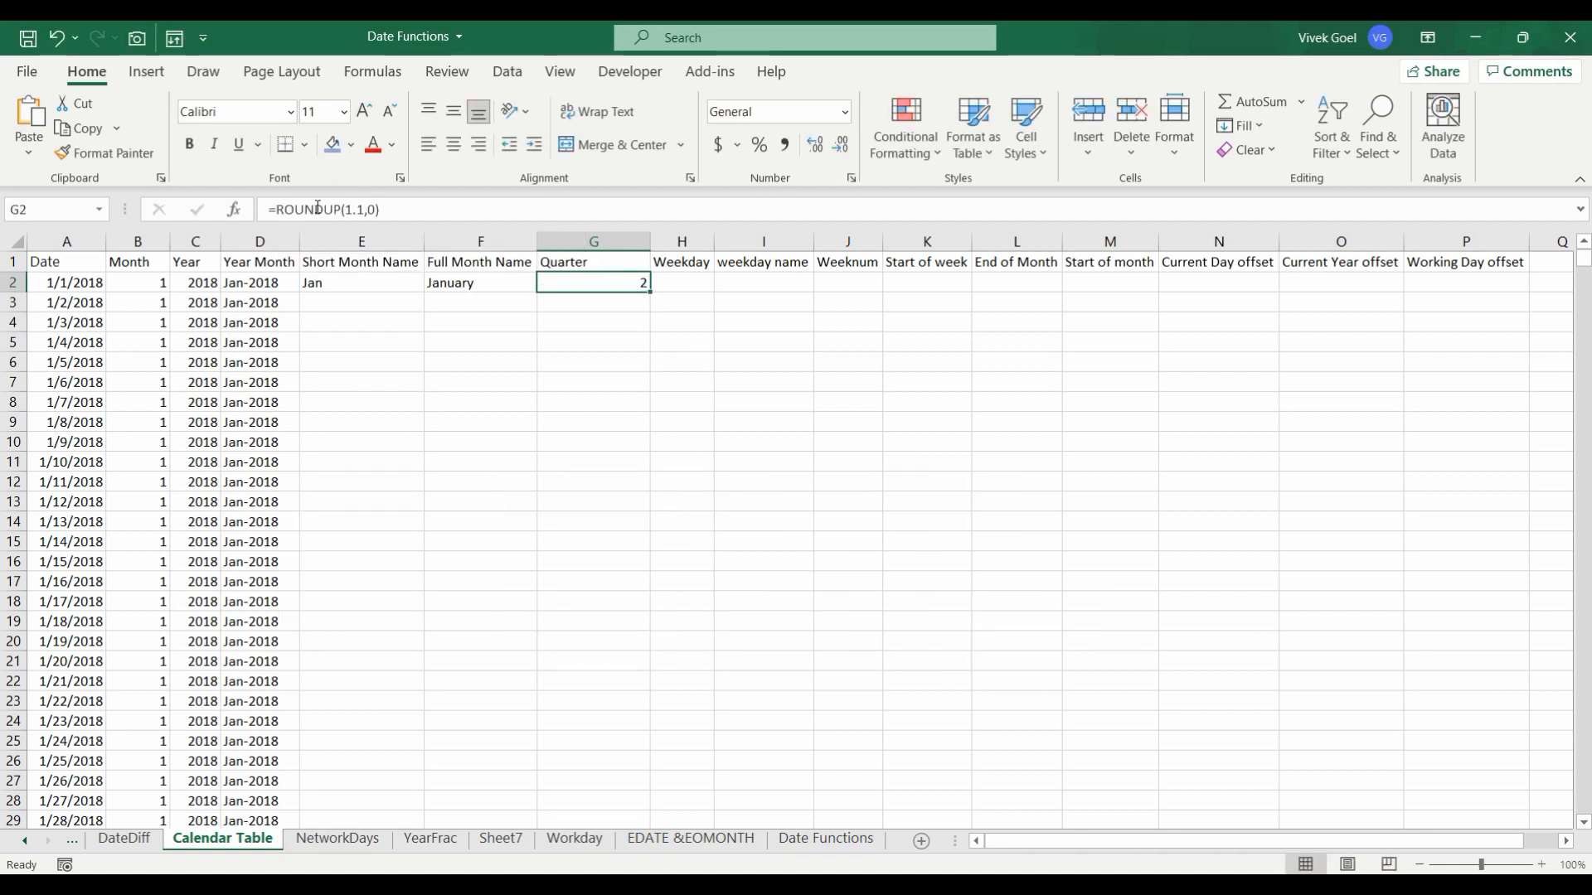
Replace the number argument in the G2 Quarter formula with the month divided by three, giving =ROUNDUP(B2/3,0)
{"action": "left_click", "coordinate": [365, 210]}
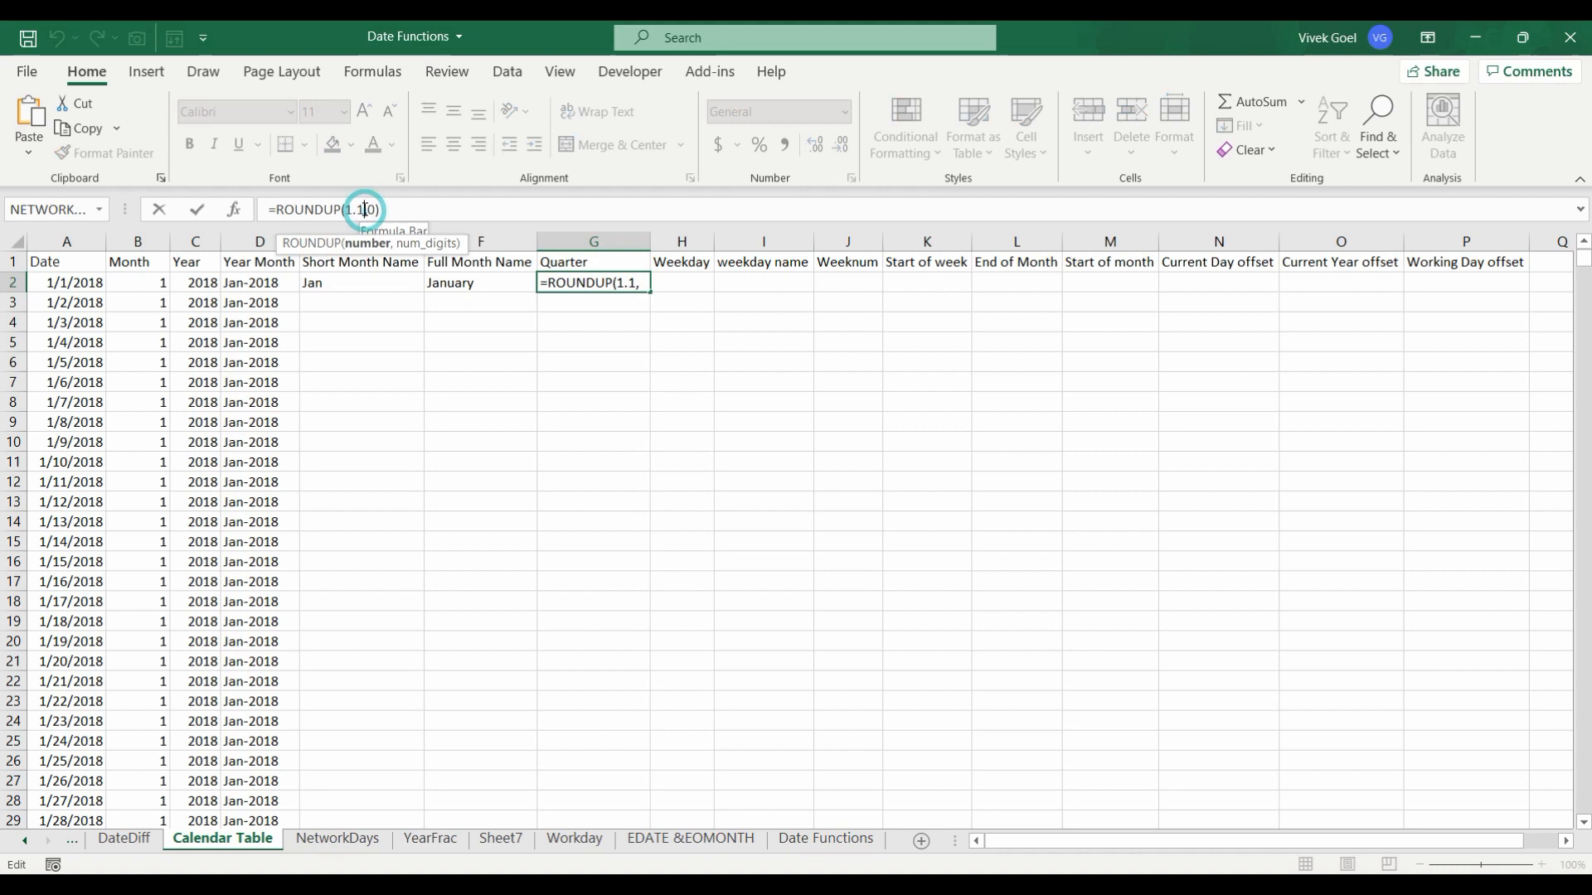
{"action": "key", "text": "BackSpace"}
{"action": "key", "text": "BackSpace"}
{"action": "key", "text": "BackSpace"}
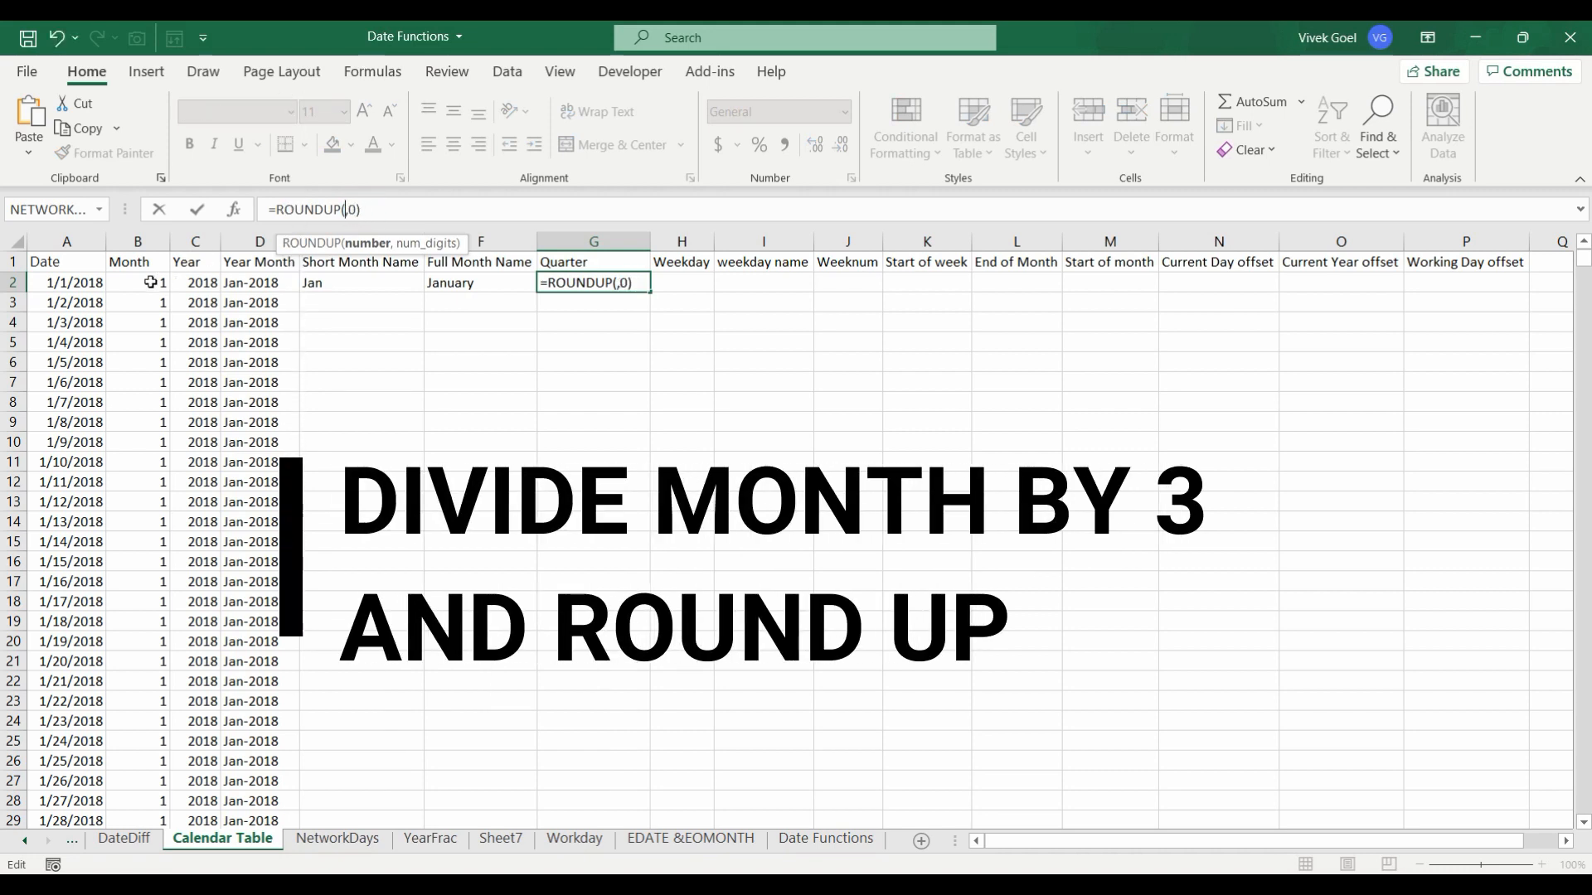
{"action": "left_click", "coordinate": [150, 282]}
{"action": "type", "text": "/3"}
{"action": "key", "text": "Return"}
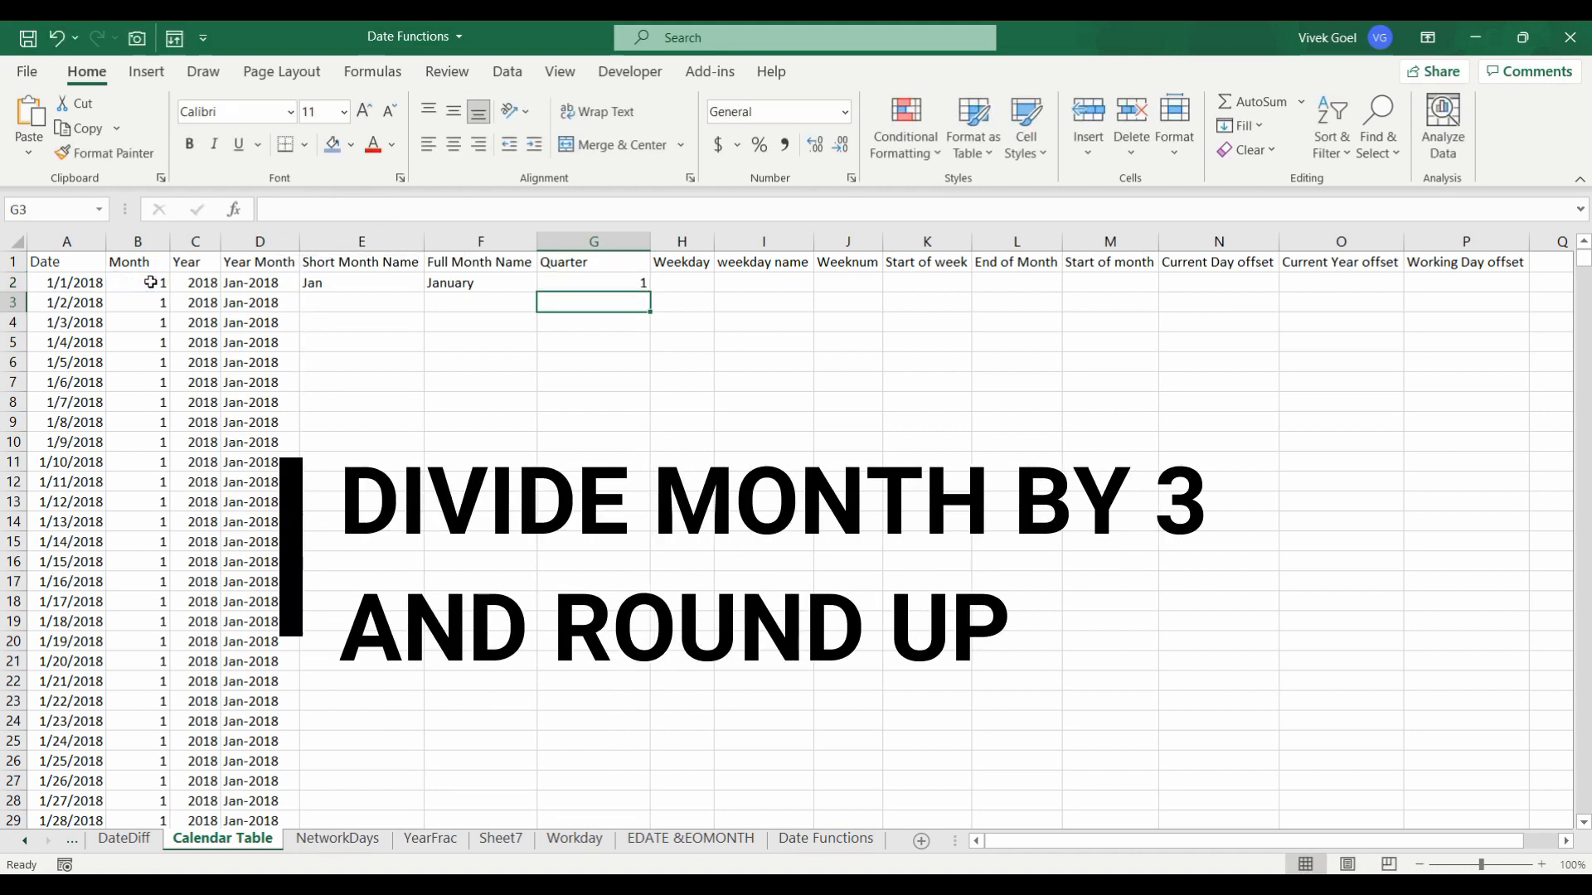
{"action": "key", "text": "Up"}
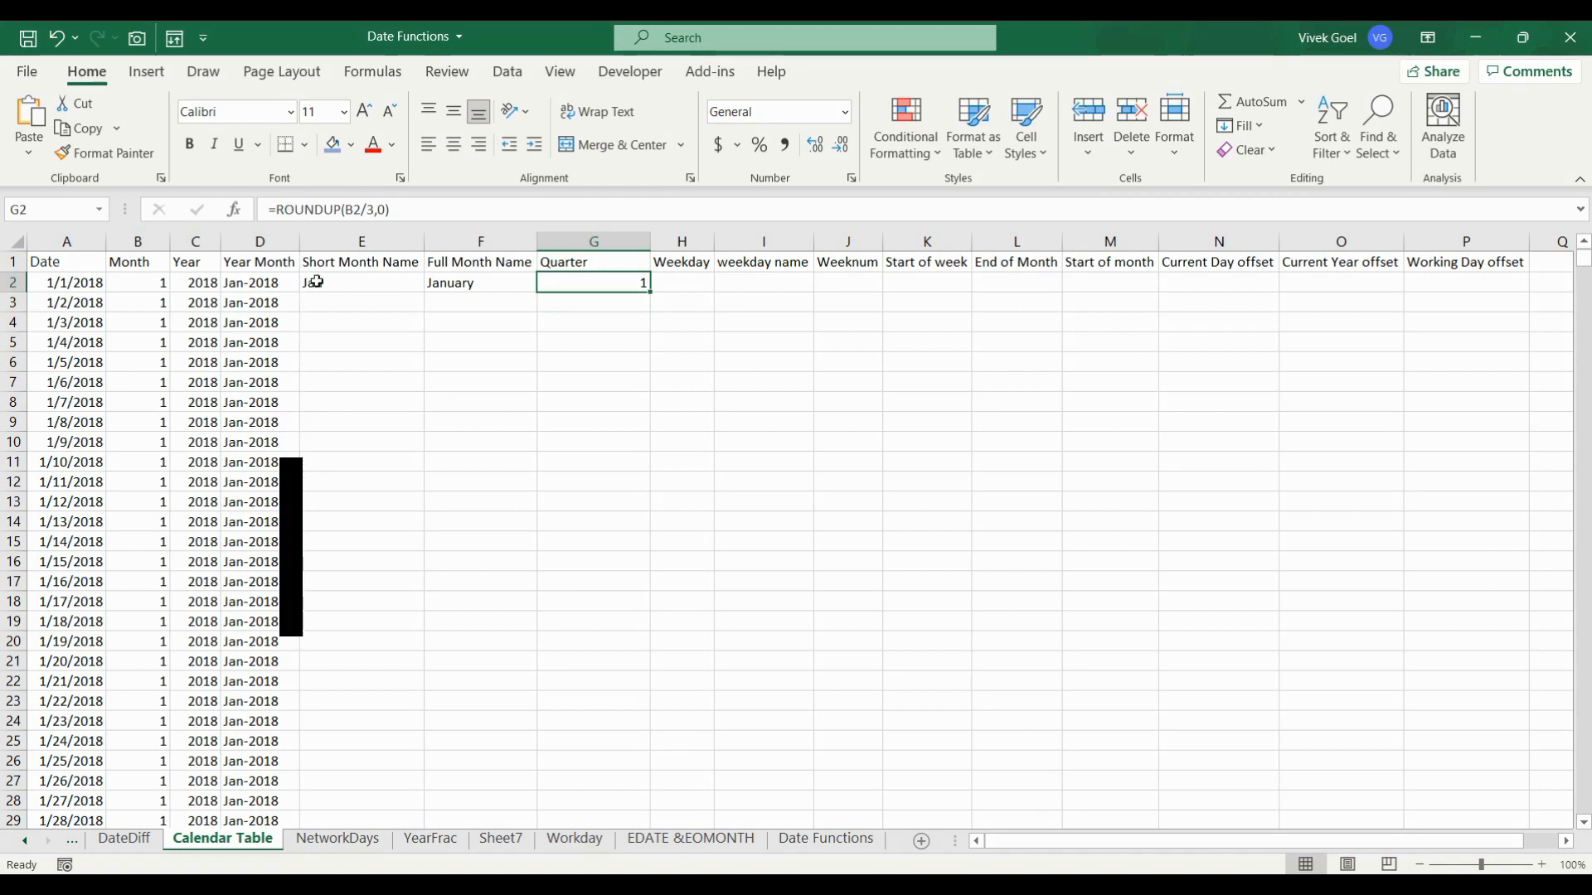
Fill the Short Month Name, Full Month Name and Quarter formulas from E2, F2 and G2 down to the last date row
{"action": "left_click", "coordinate": [316, 282]}
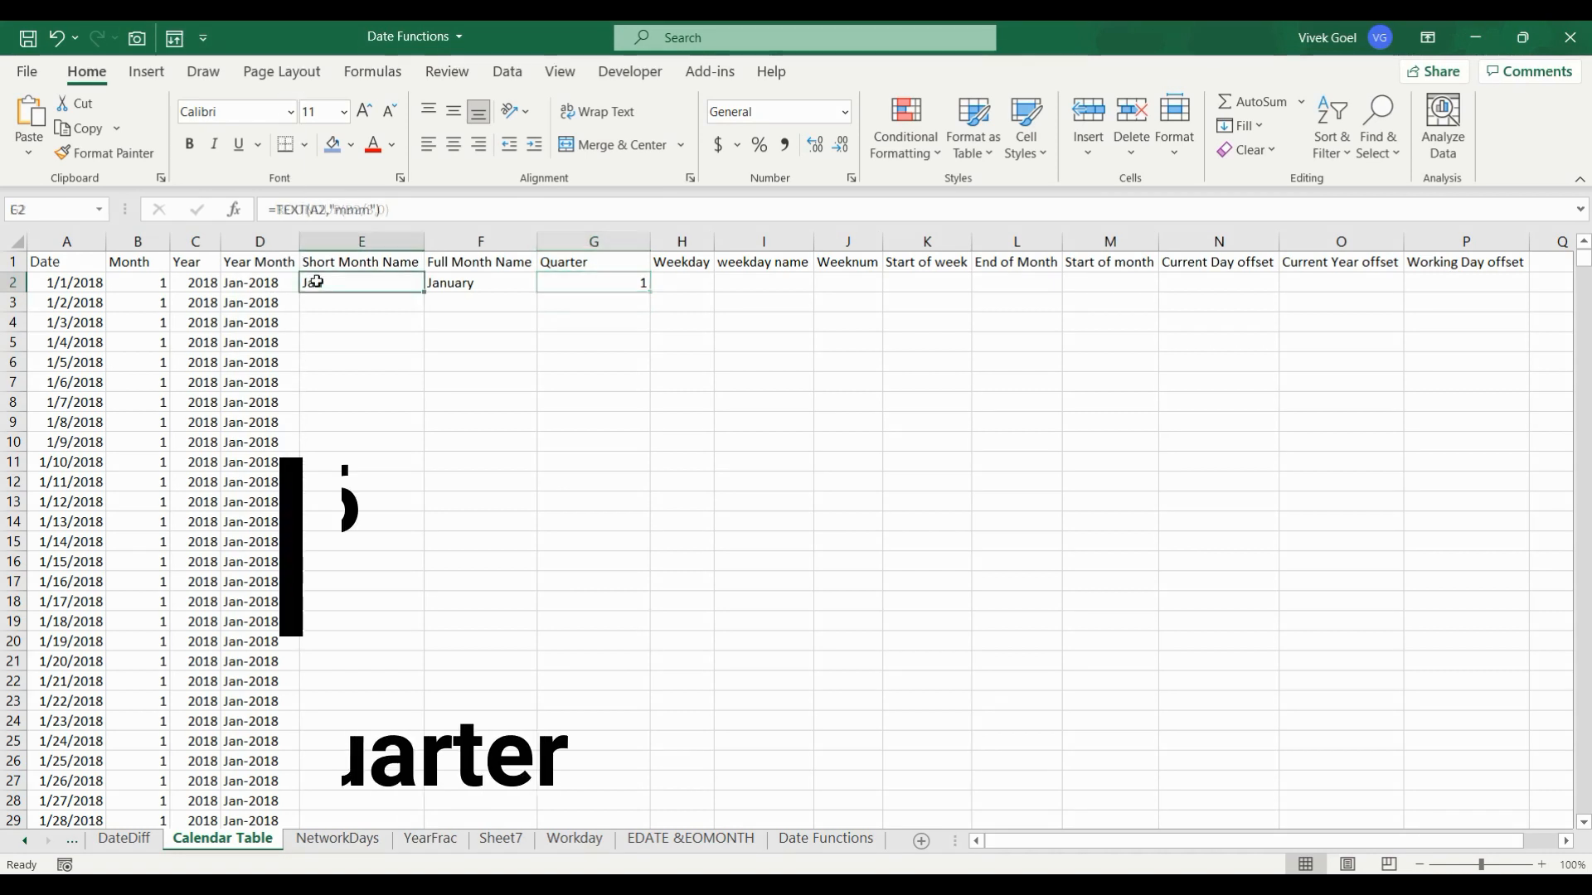
{"action": "double_click", "coordinate": [423, 288]}
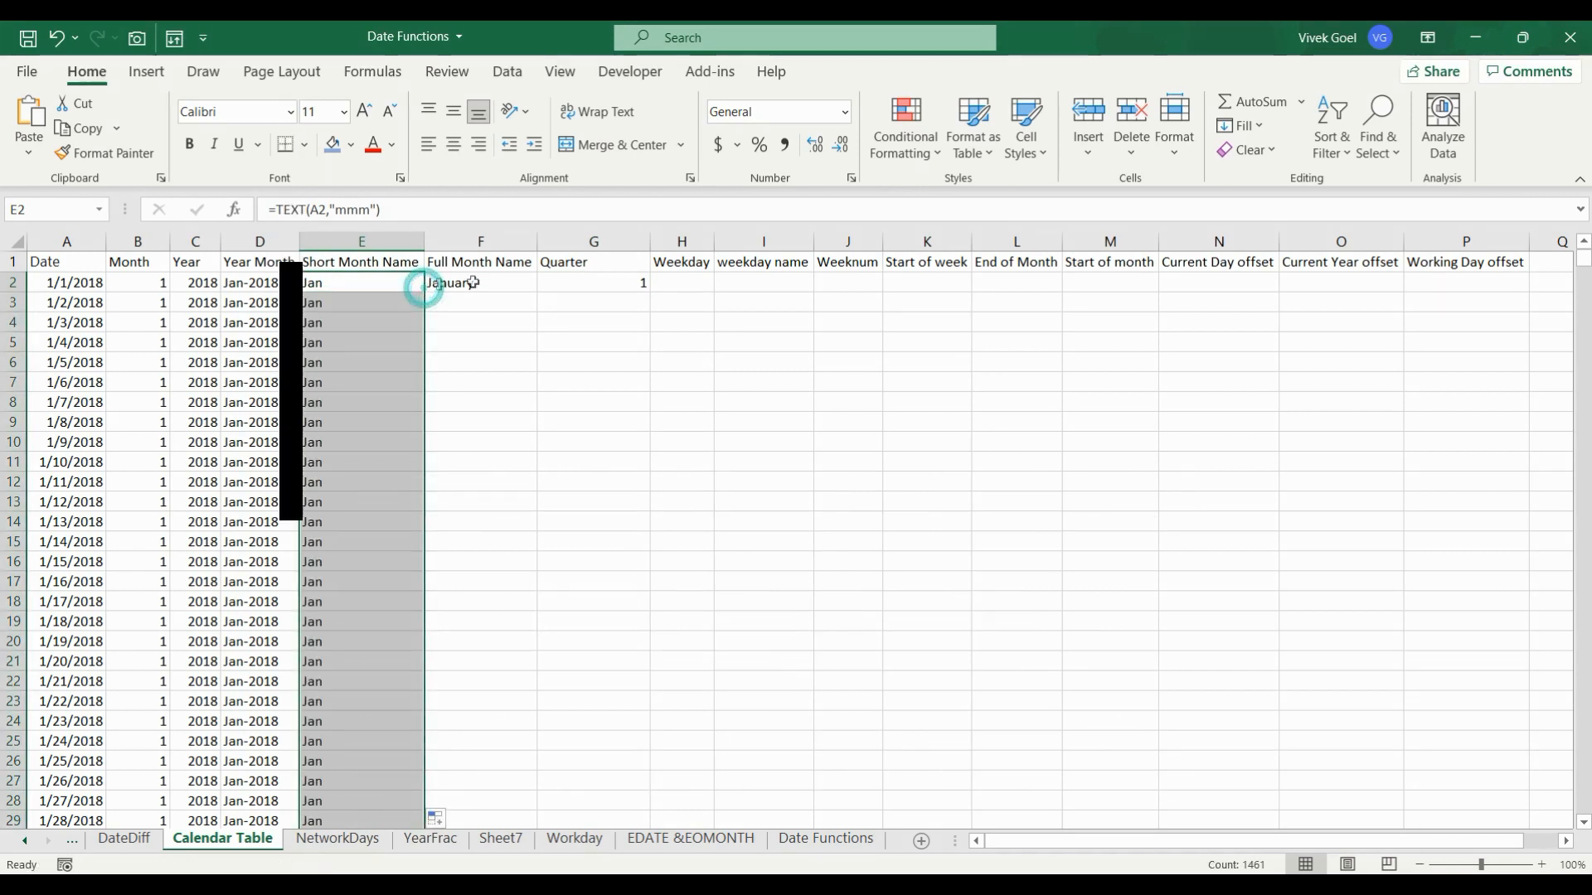
{"action": "left_click", "coordinate": [489, 282]}
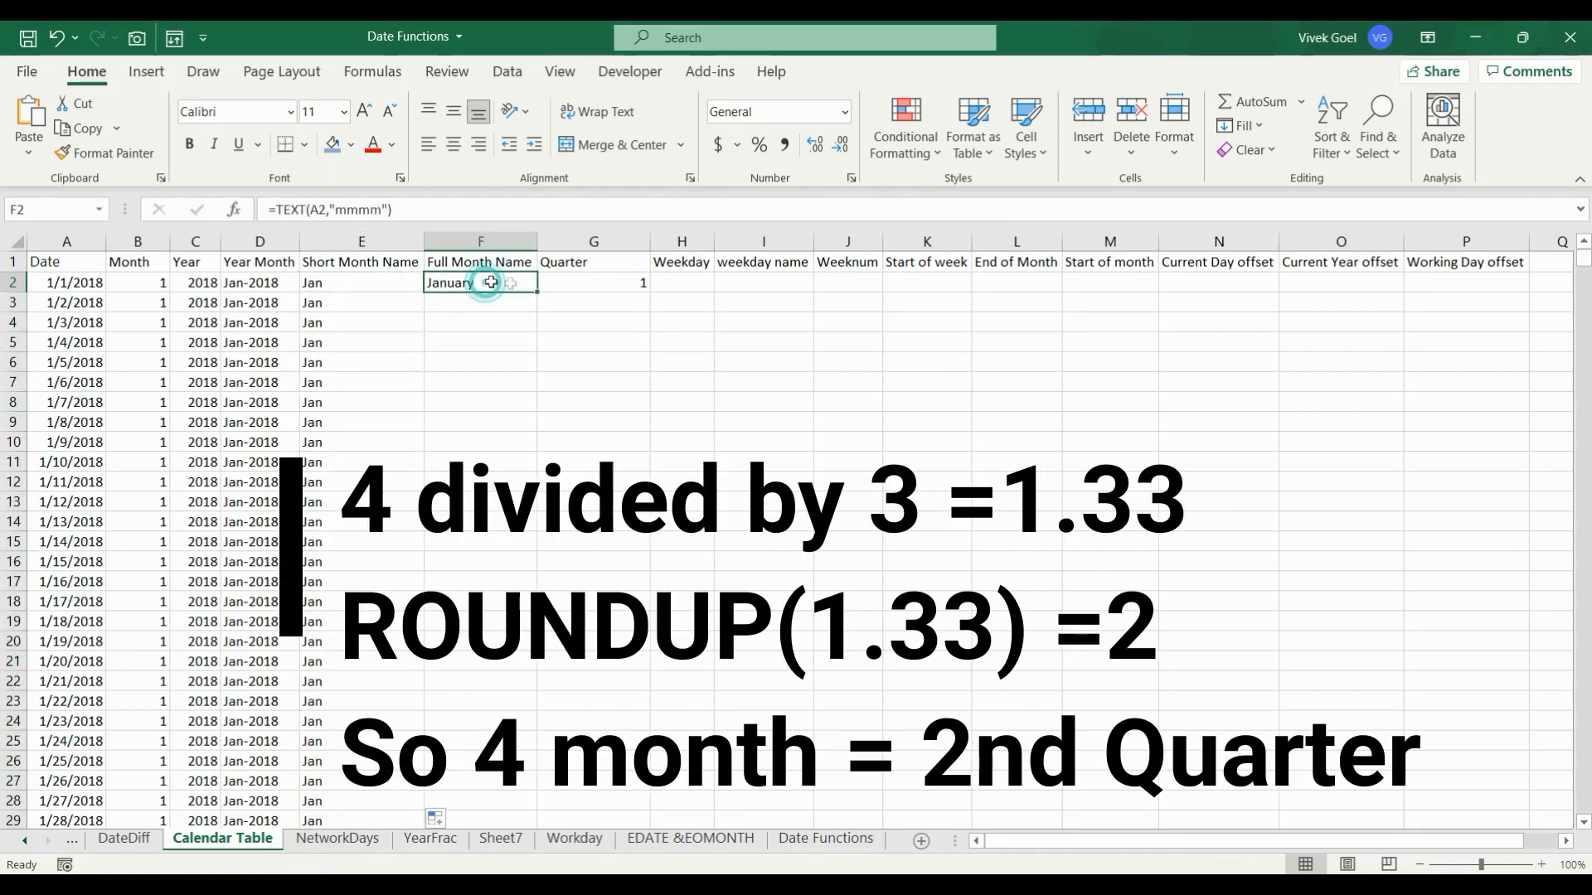
{"action": "double_click", "coordinate": [536, 290]}
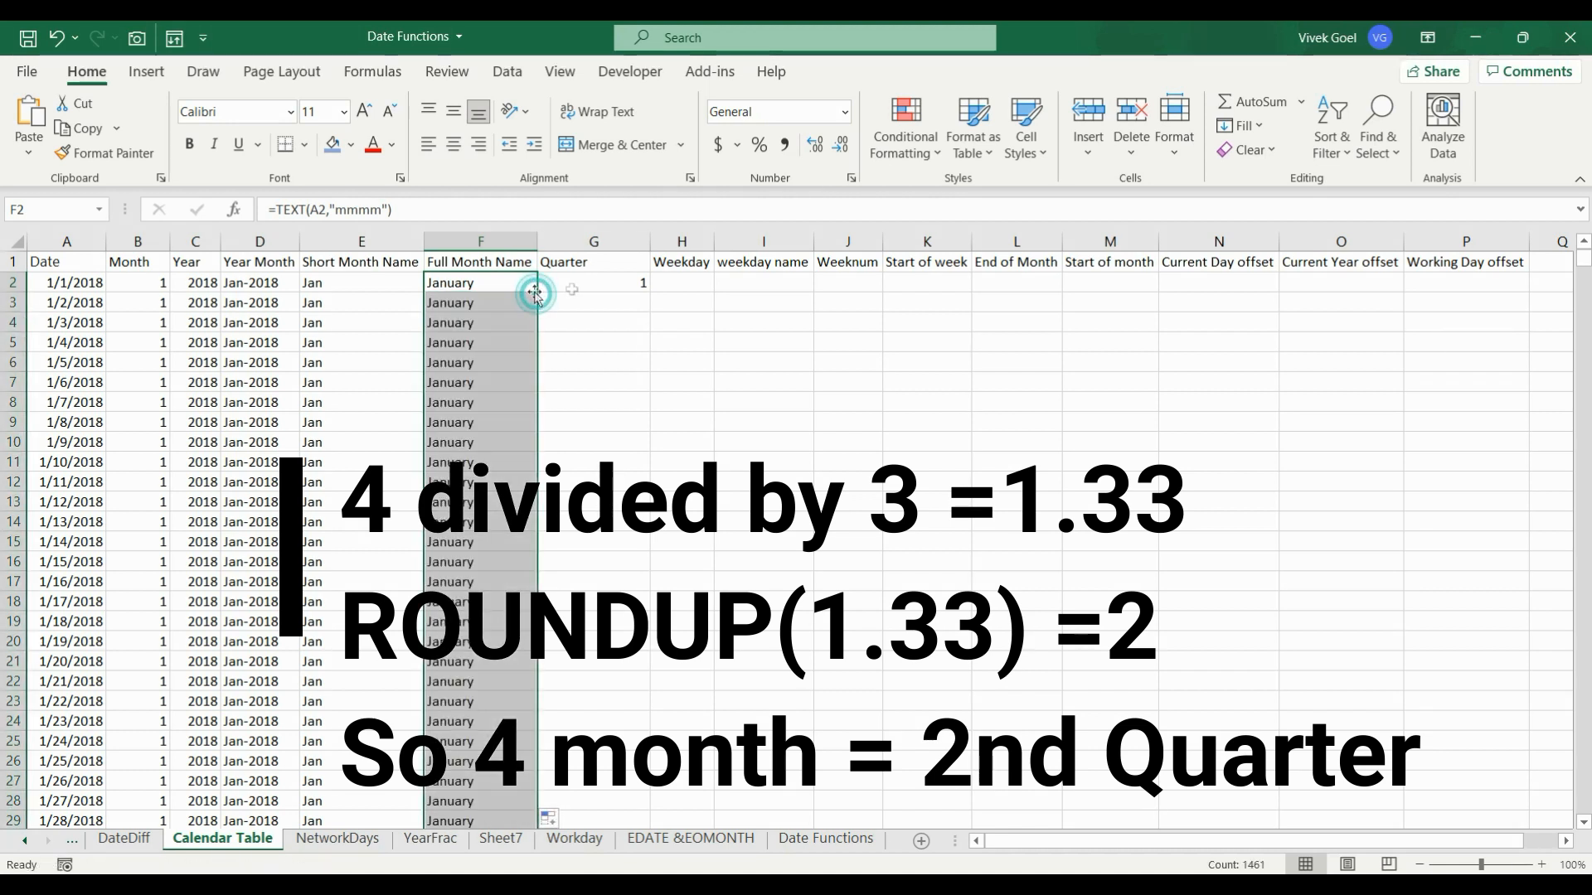
{"action": "left_click", "coordinate": [598, 284]}
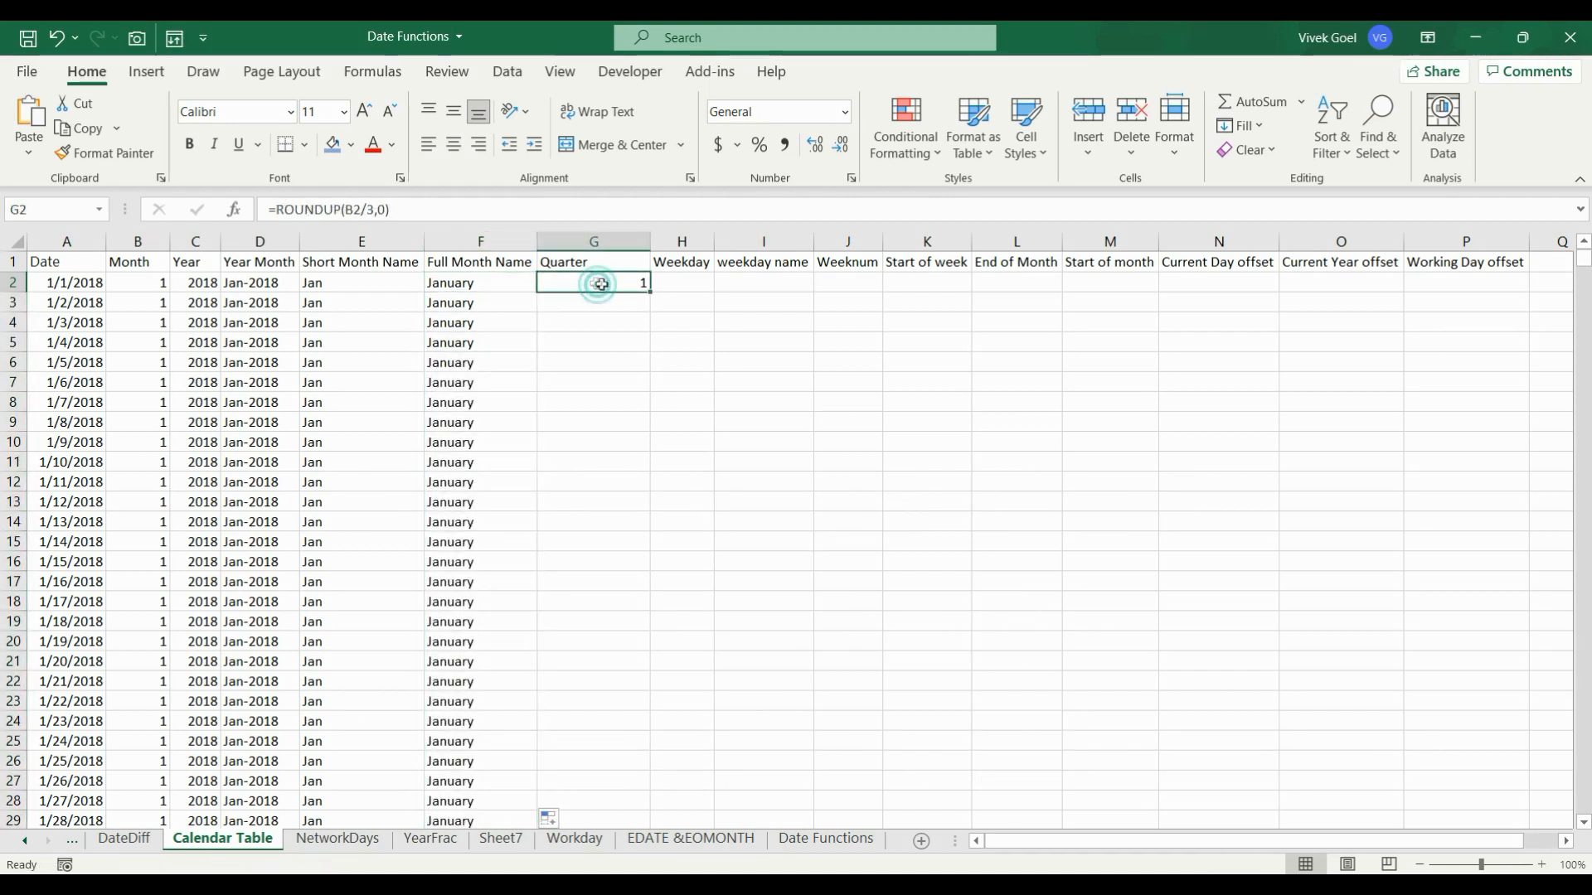
{"action": "double_click", "coordinate": [646, 291]}
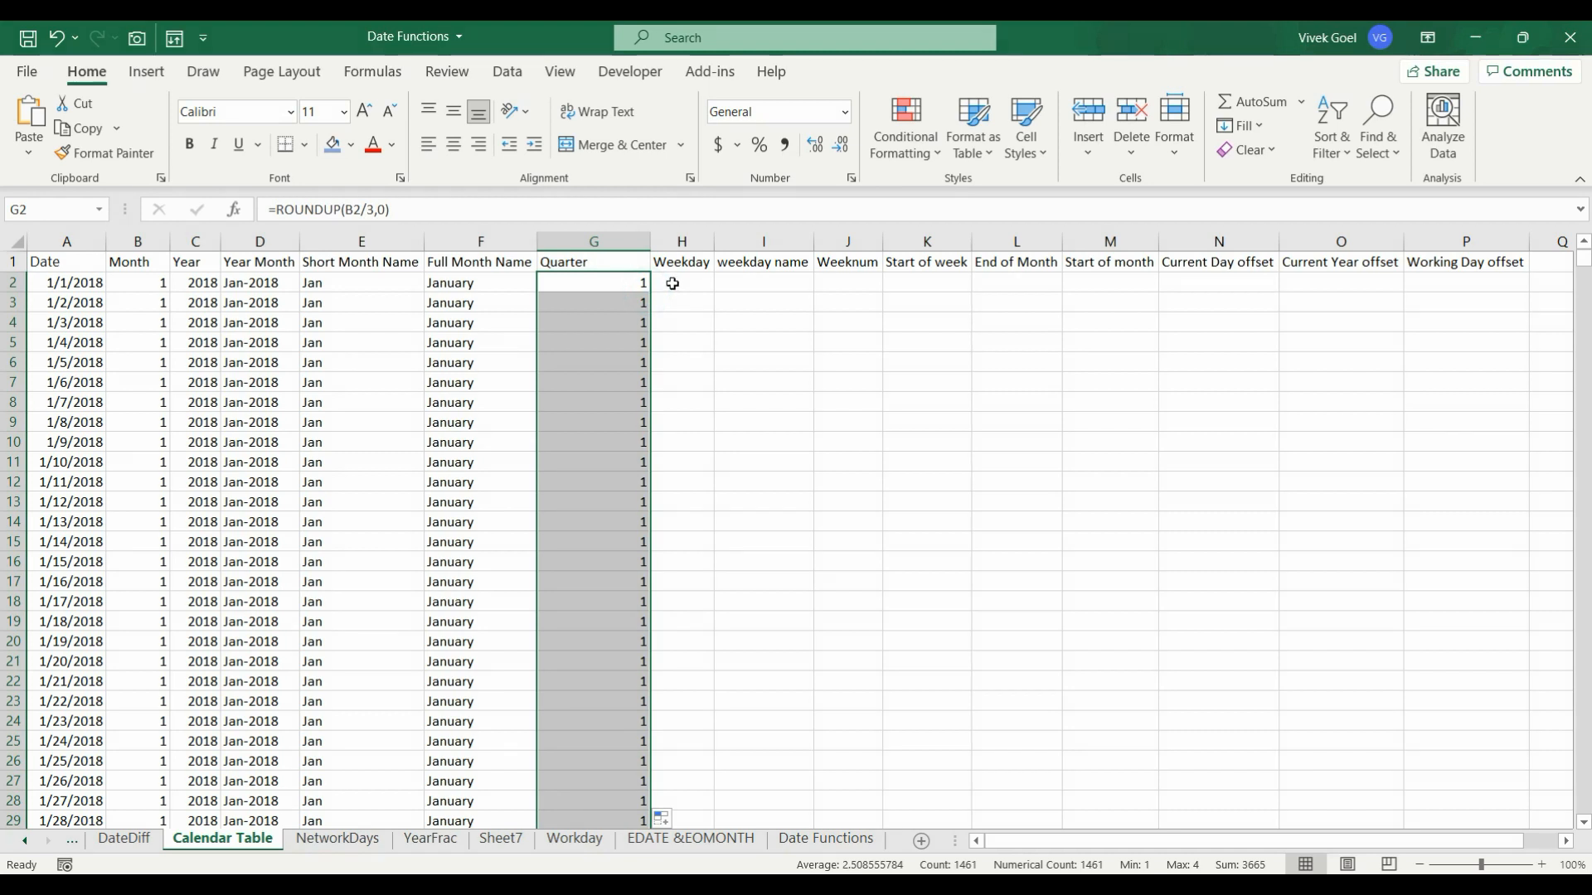
Enter =WEEKDAY(A2,2) in cell H2 of the Weekday column and fill it down to the last date row
{"action": "left_click", "coordinate": [672, 283]}
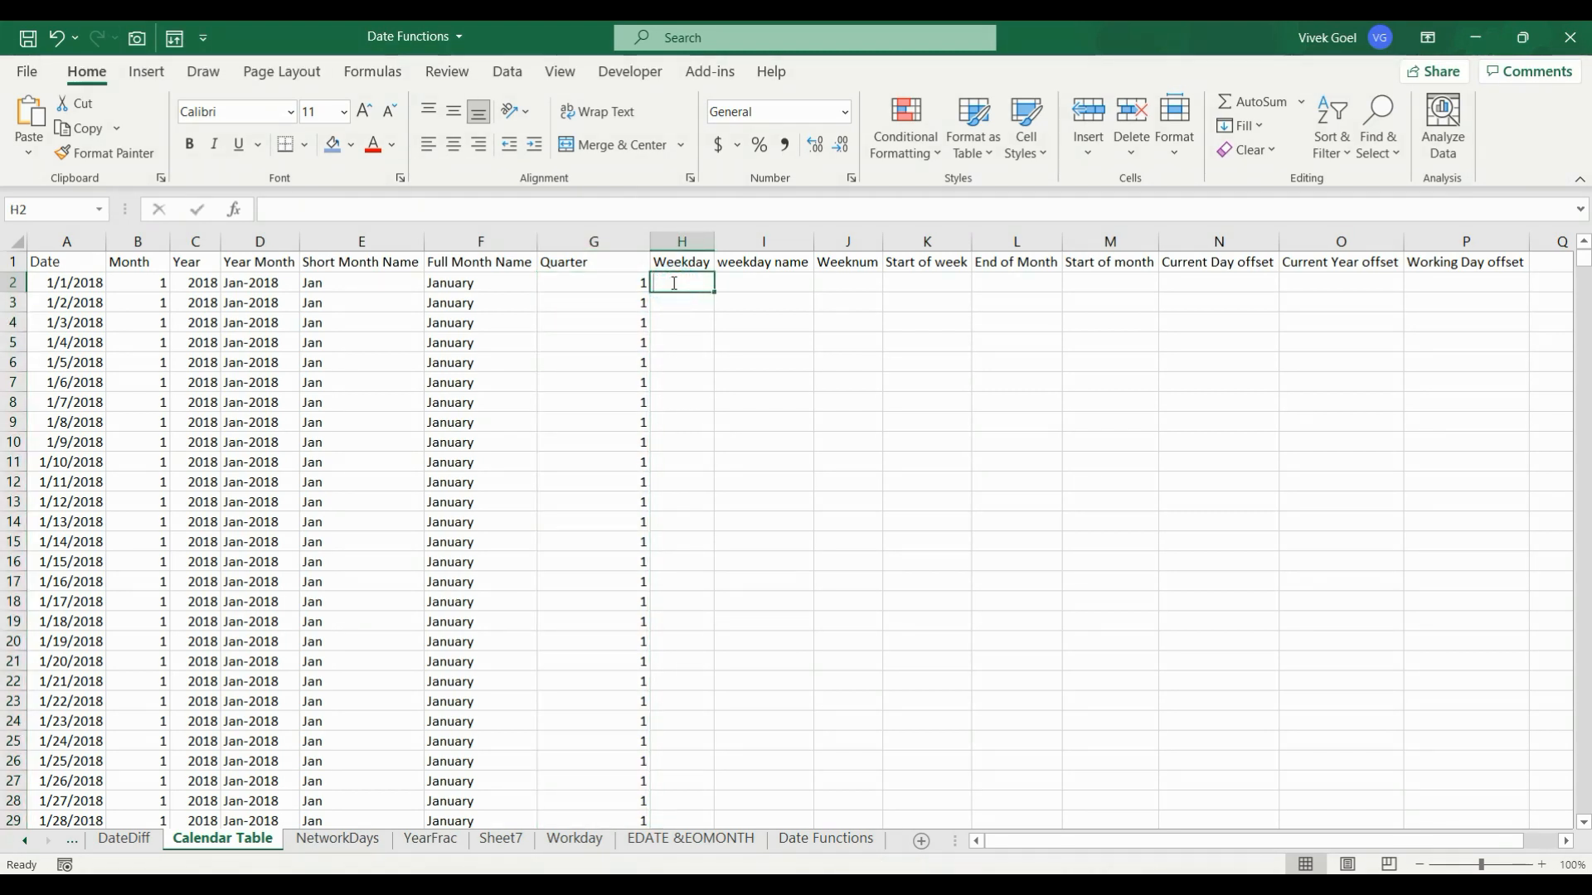
{"action": "type", "text": "=wee"}
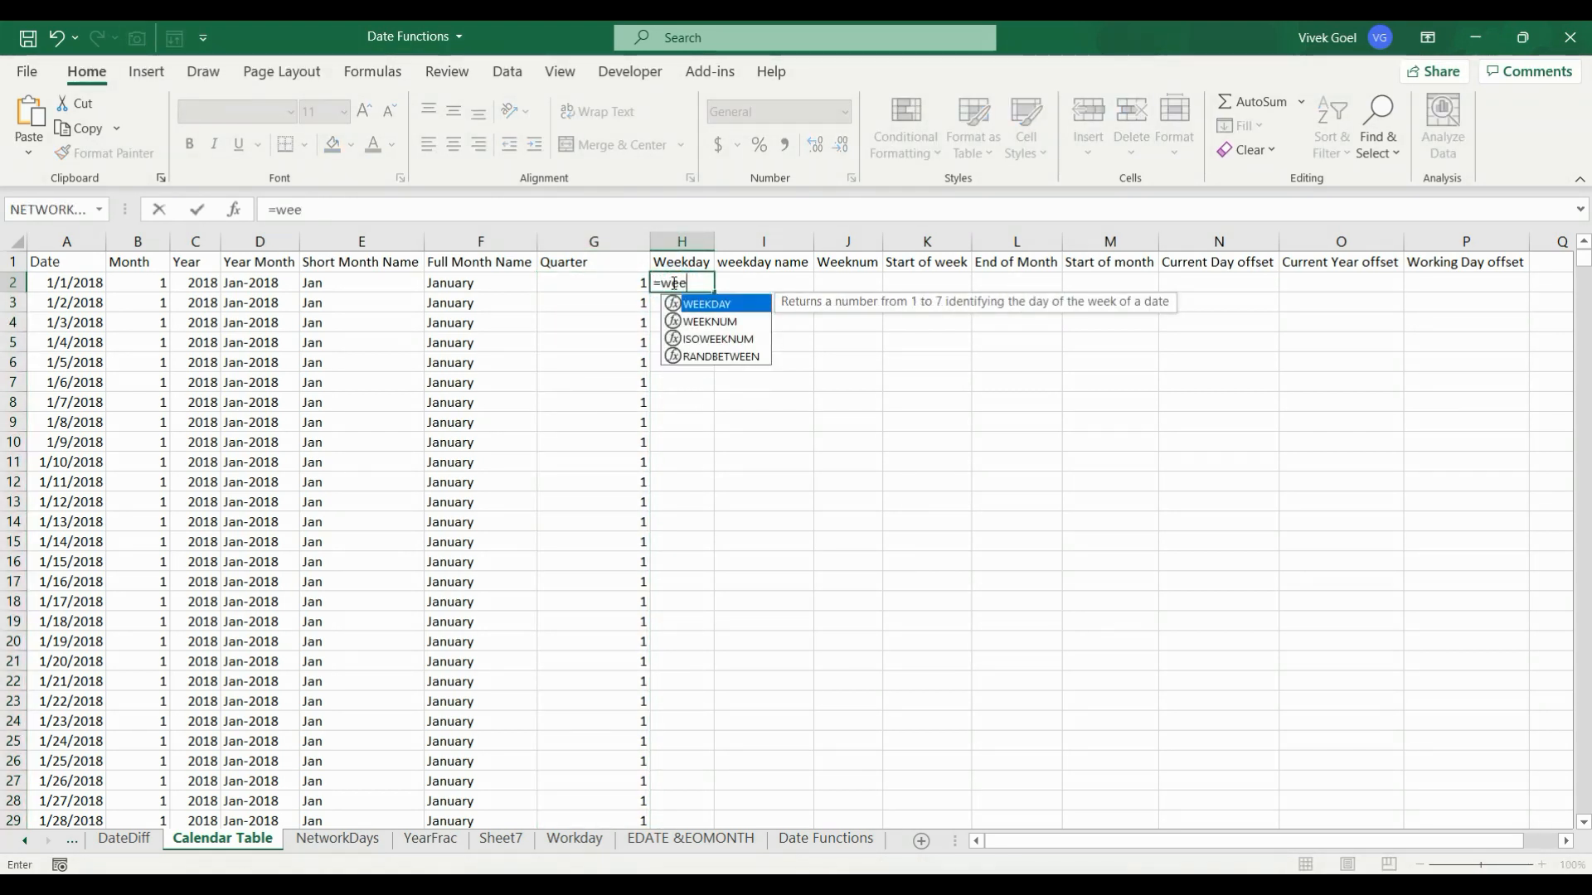
{"action": "key", "text": "Tab"}
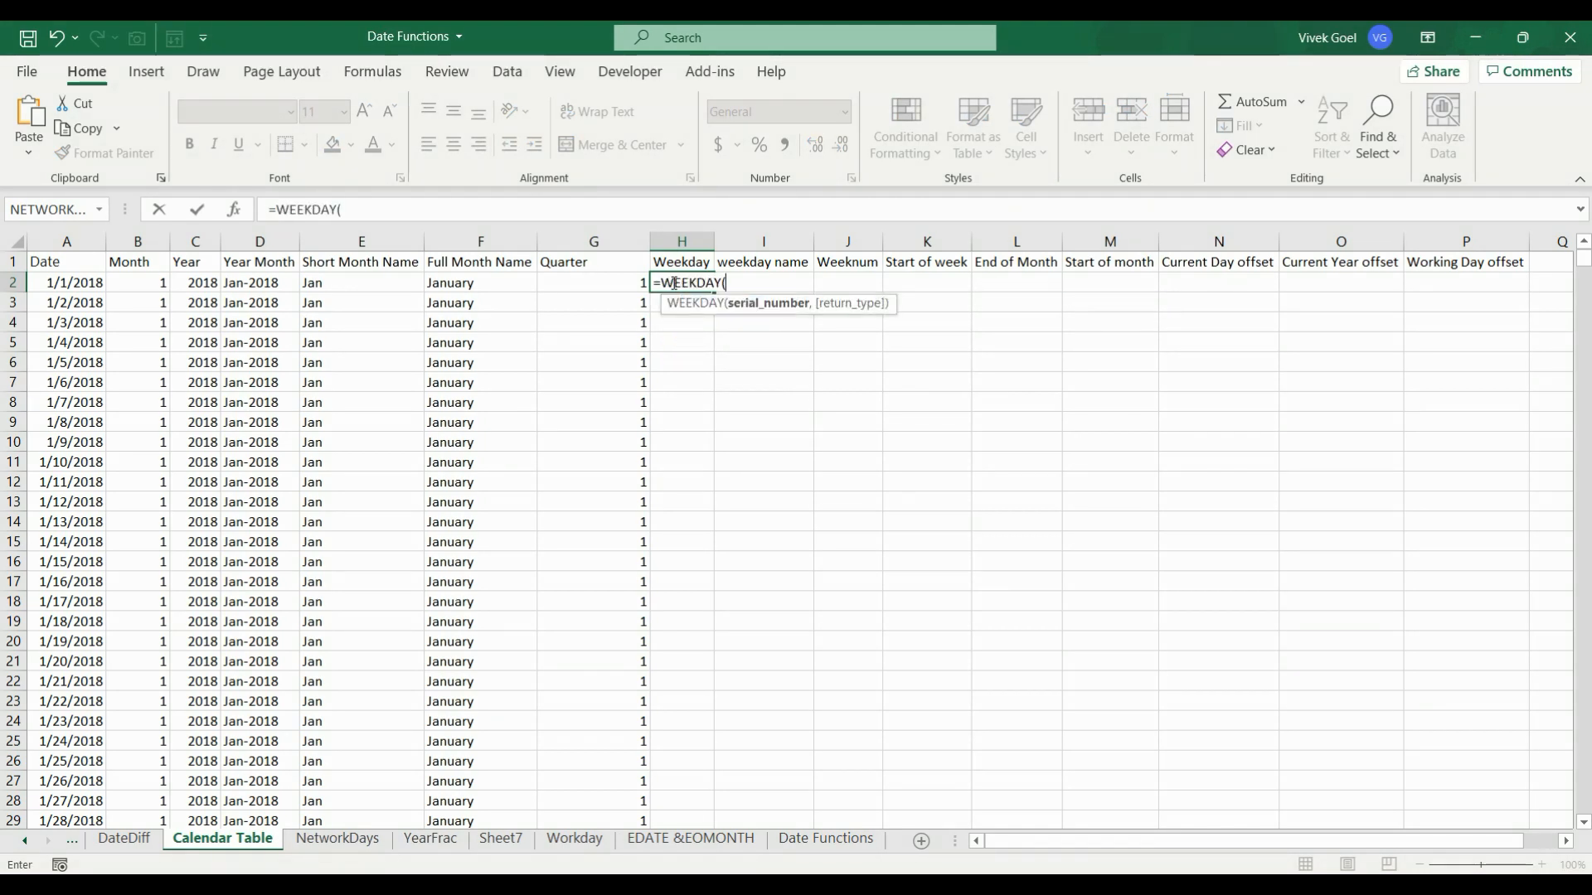
{"action": "key", "text": "Left"}
{"action": "key", "text": "Left"}
{"action": "key", "text": "Left"}
{"action": "key", "text": "Left"}
{"action": "key", "text": "Left"}
{"action": "key", "text": "Left"}
{"action": "key", "text": "Left"}
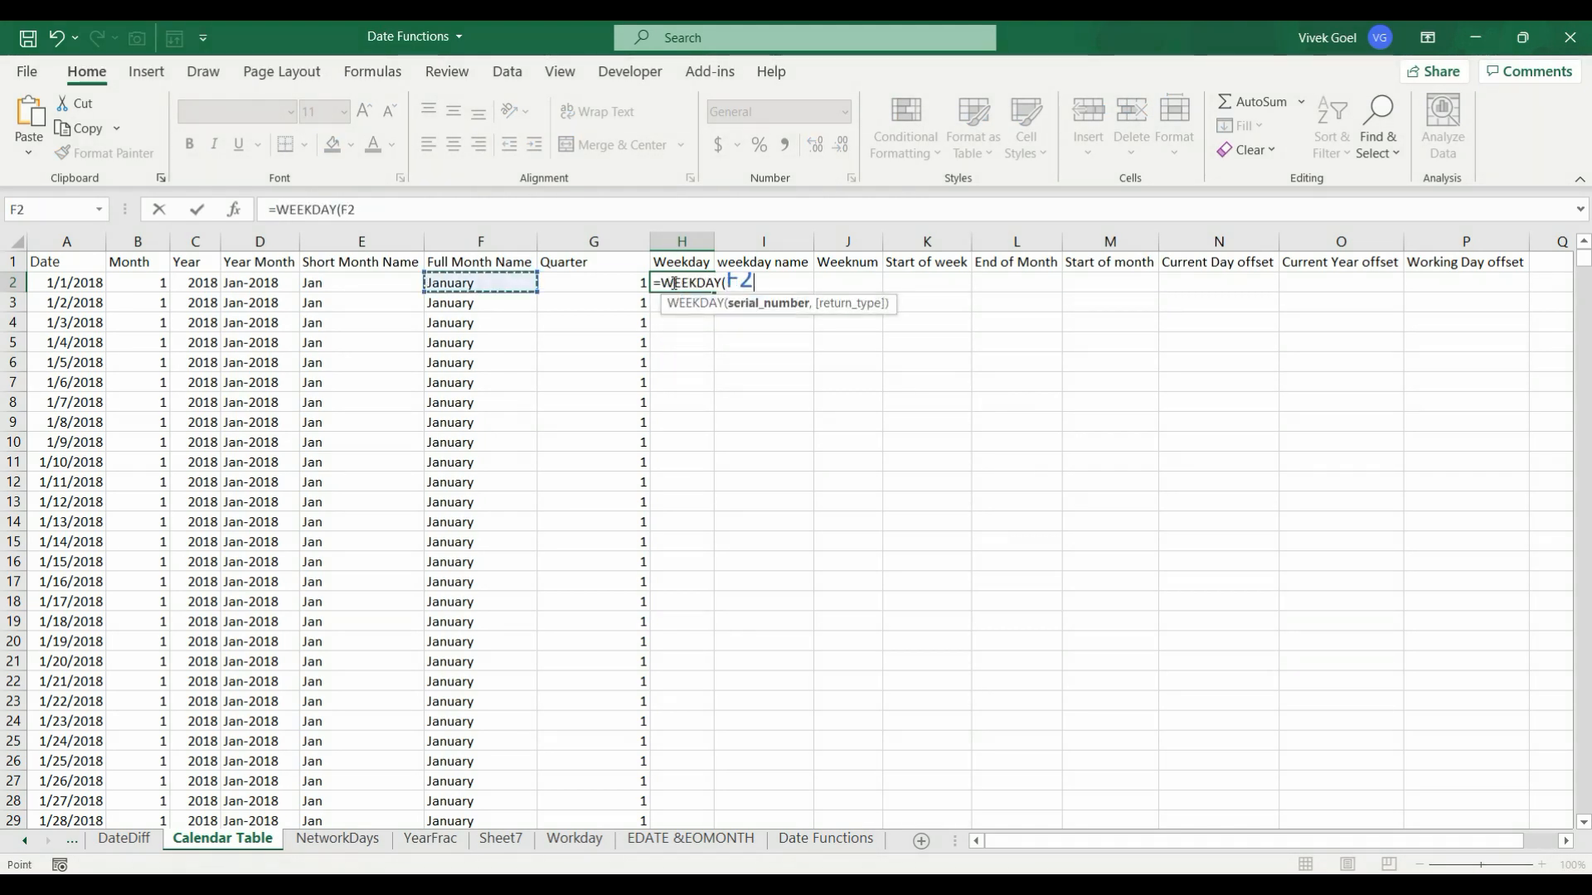
{"action": "type", "text": ","}
{"action": "key", "text": "Down"}
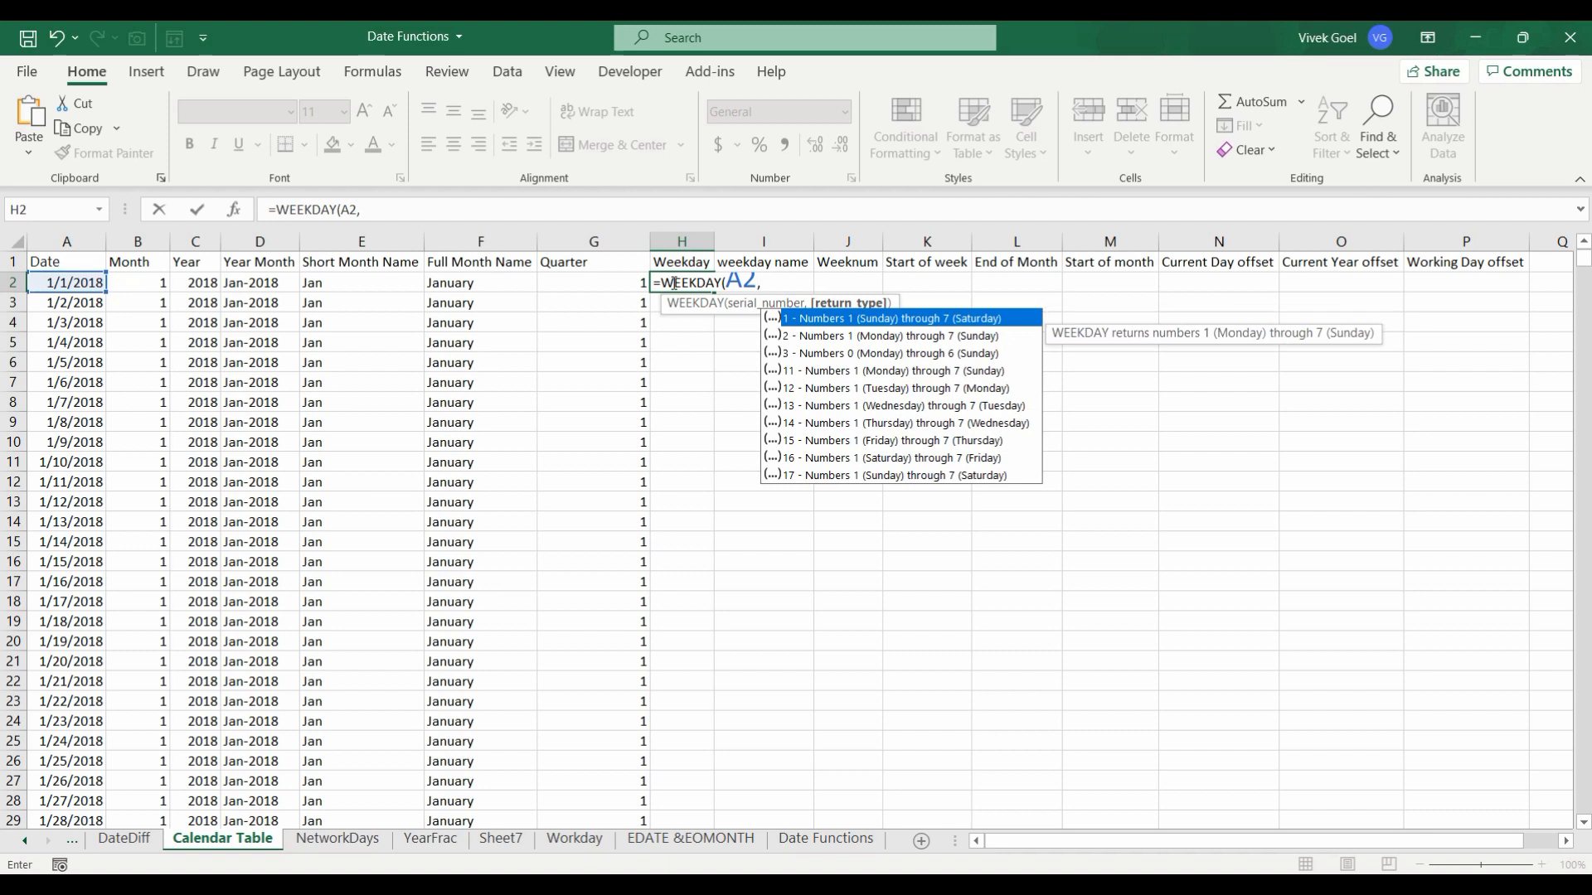
{"action": "key", "text": "Tab"}
{"action": "key", "text": "ctrl+Return"}
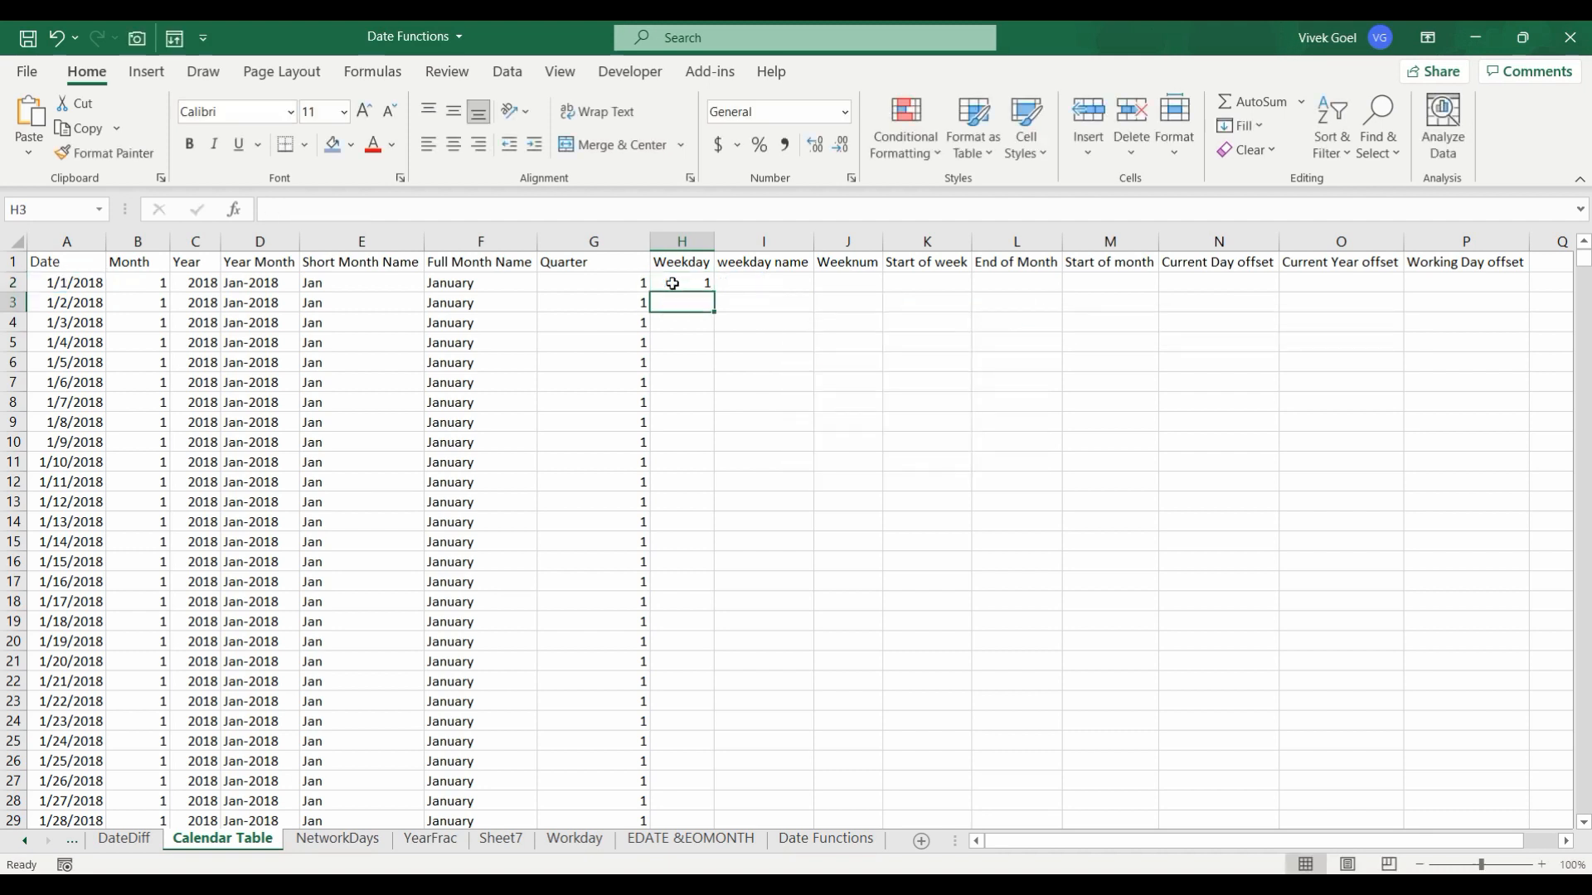
{"action": "double_click", "coordinate": [712, 294]}
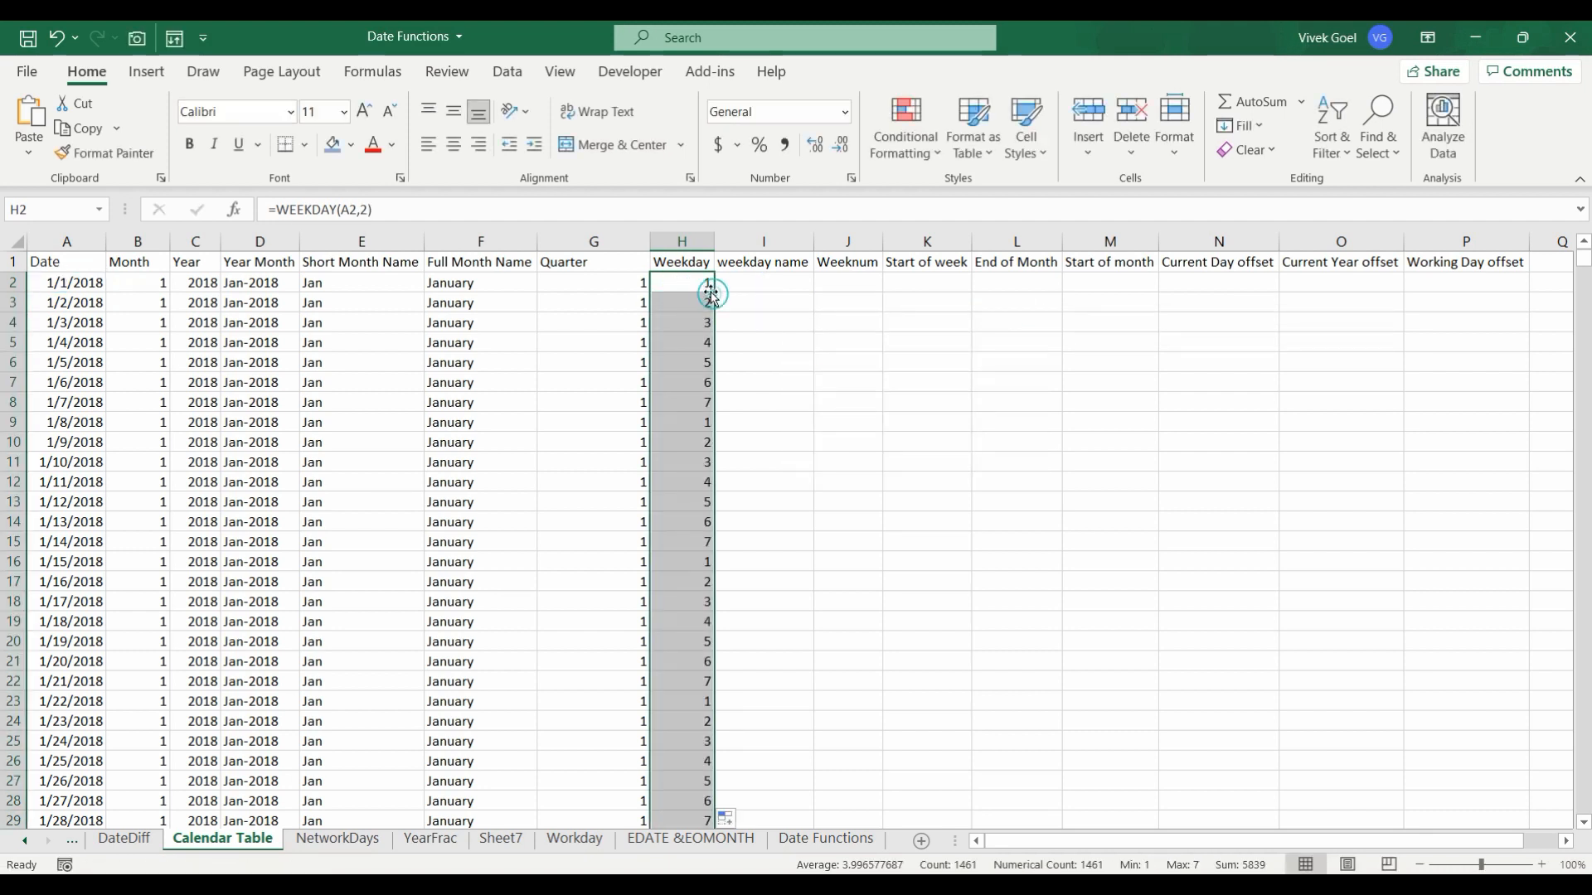
Enter =TEXT(A2,"dddd") in cell I2 of the weekday name column and fill it down to the last date row
{"action": "left_click", "coordinate": [744, 283]}
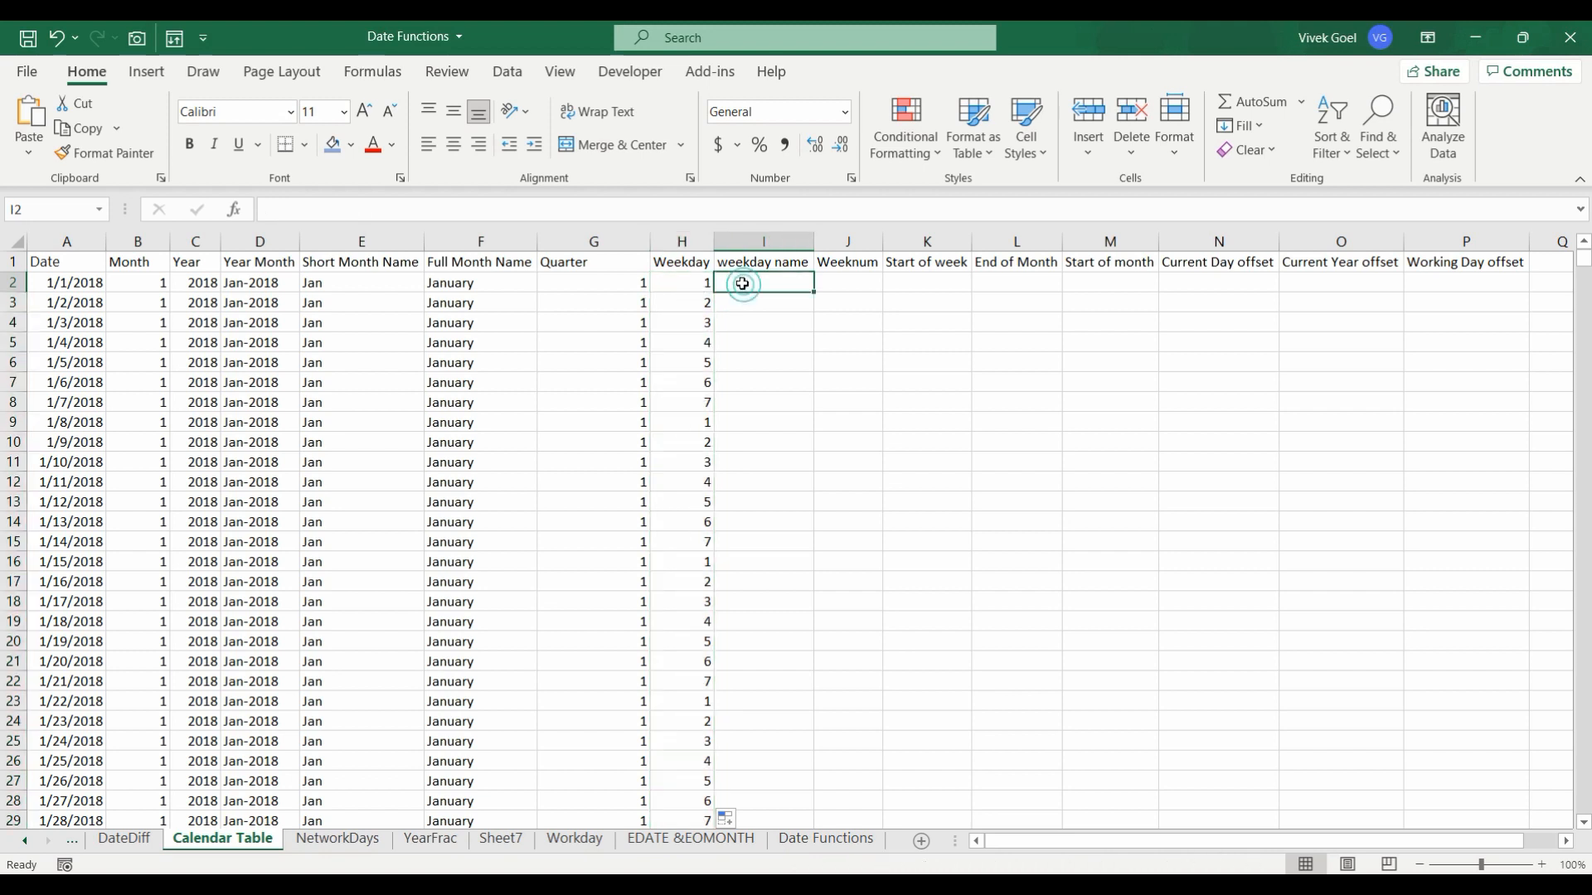
{"action": "type", "text": "=text"}
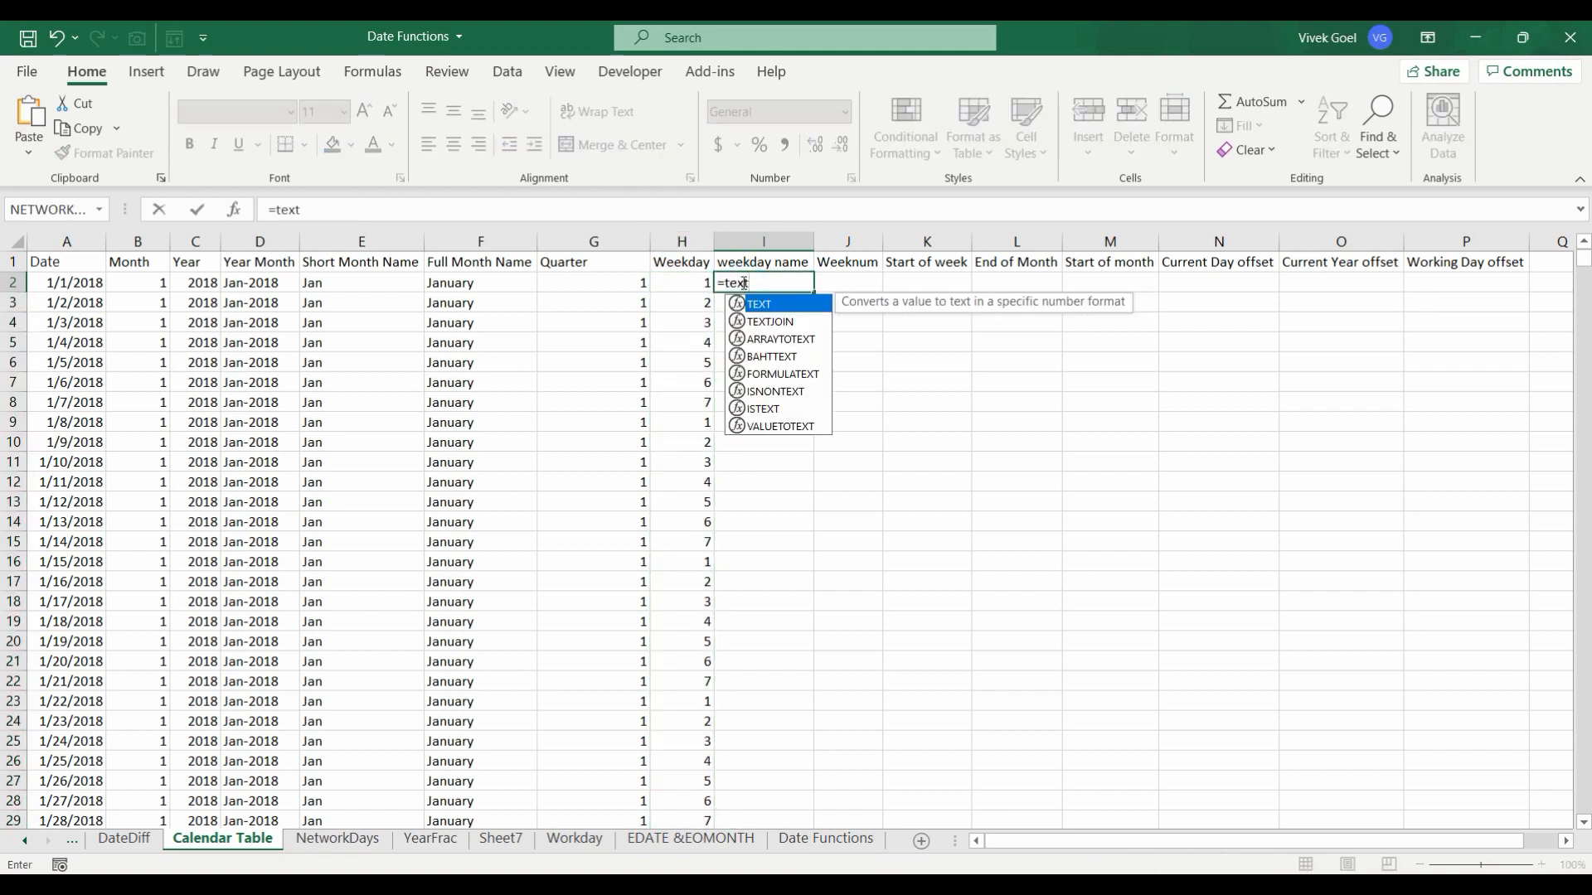
{"action": "key", "text": "Tab"}
{"action": "key", "text": "Left"}
{"action": "key", "text": "Left"}
{"action": "key", "text": "Left"}
{"action": "key", "text": "Left"}
{"action": "key", "text": "Left"}
{"action": "key", "text": "Left"}
{"action": "key", "text": "Left"}
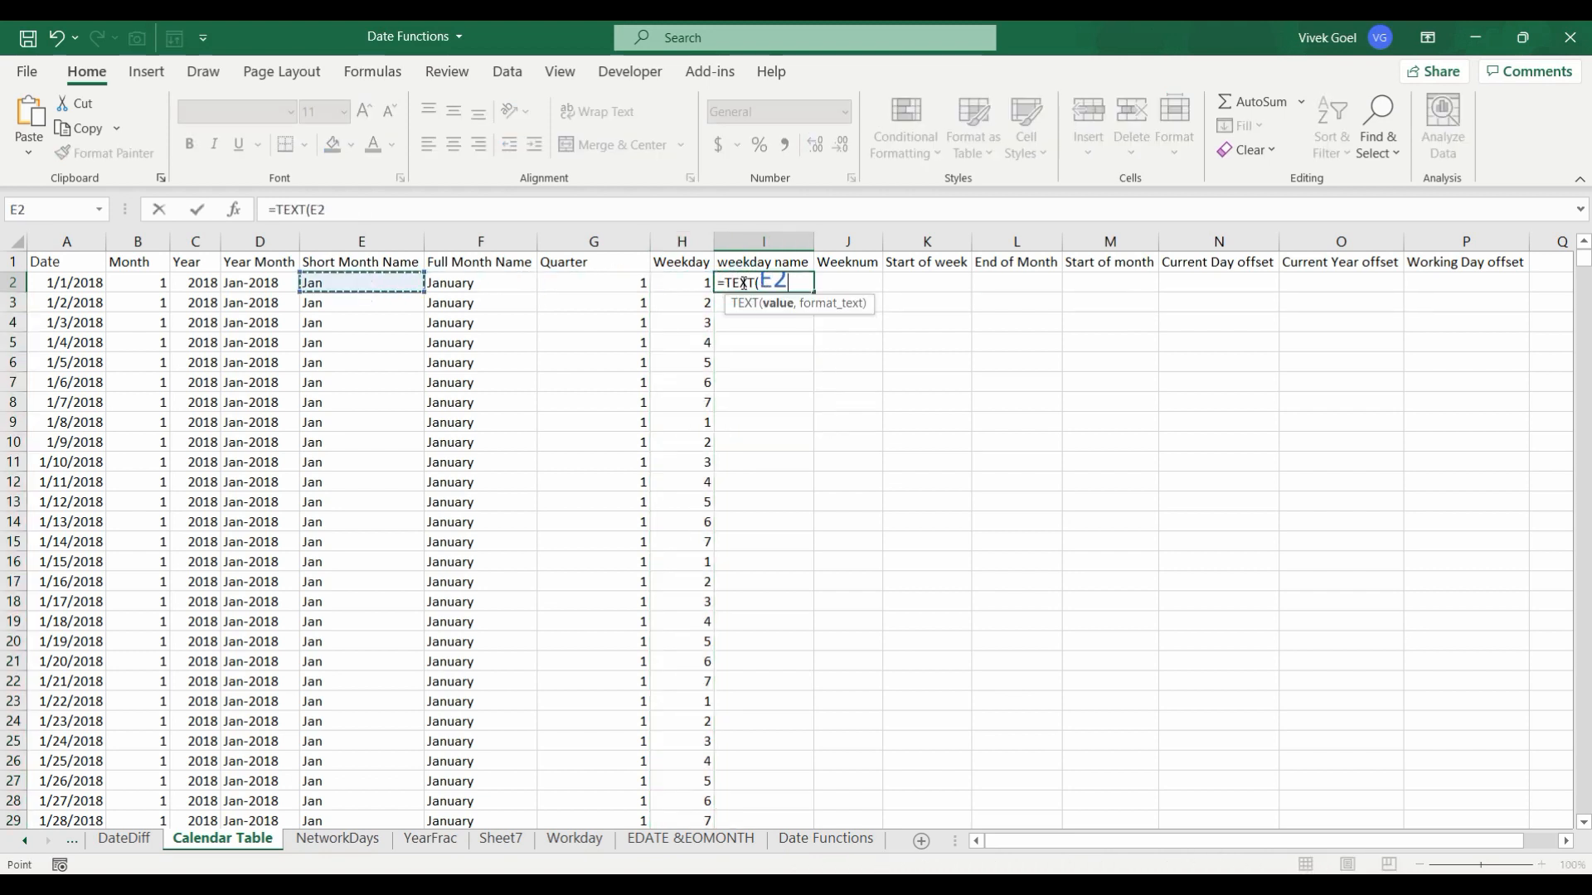
{"action": "key", "text": "Left"}
{"action": "type", "text": ","}
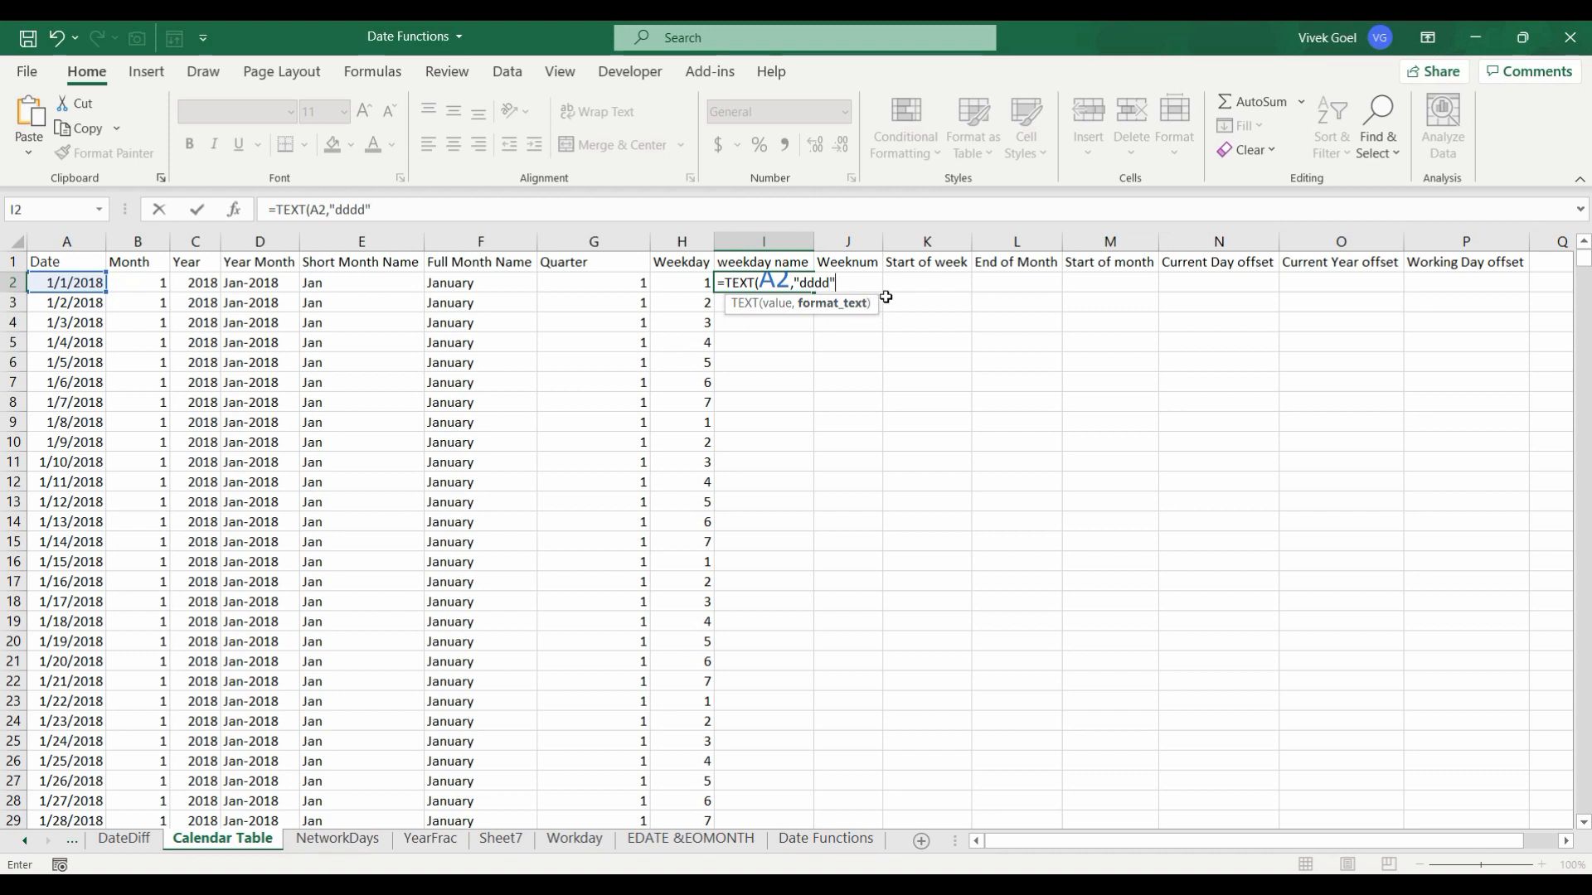
{"action": "key", "text": "Return"}
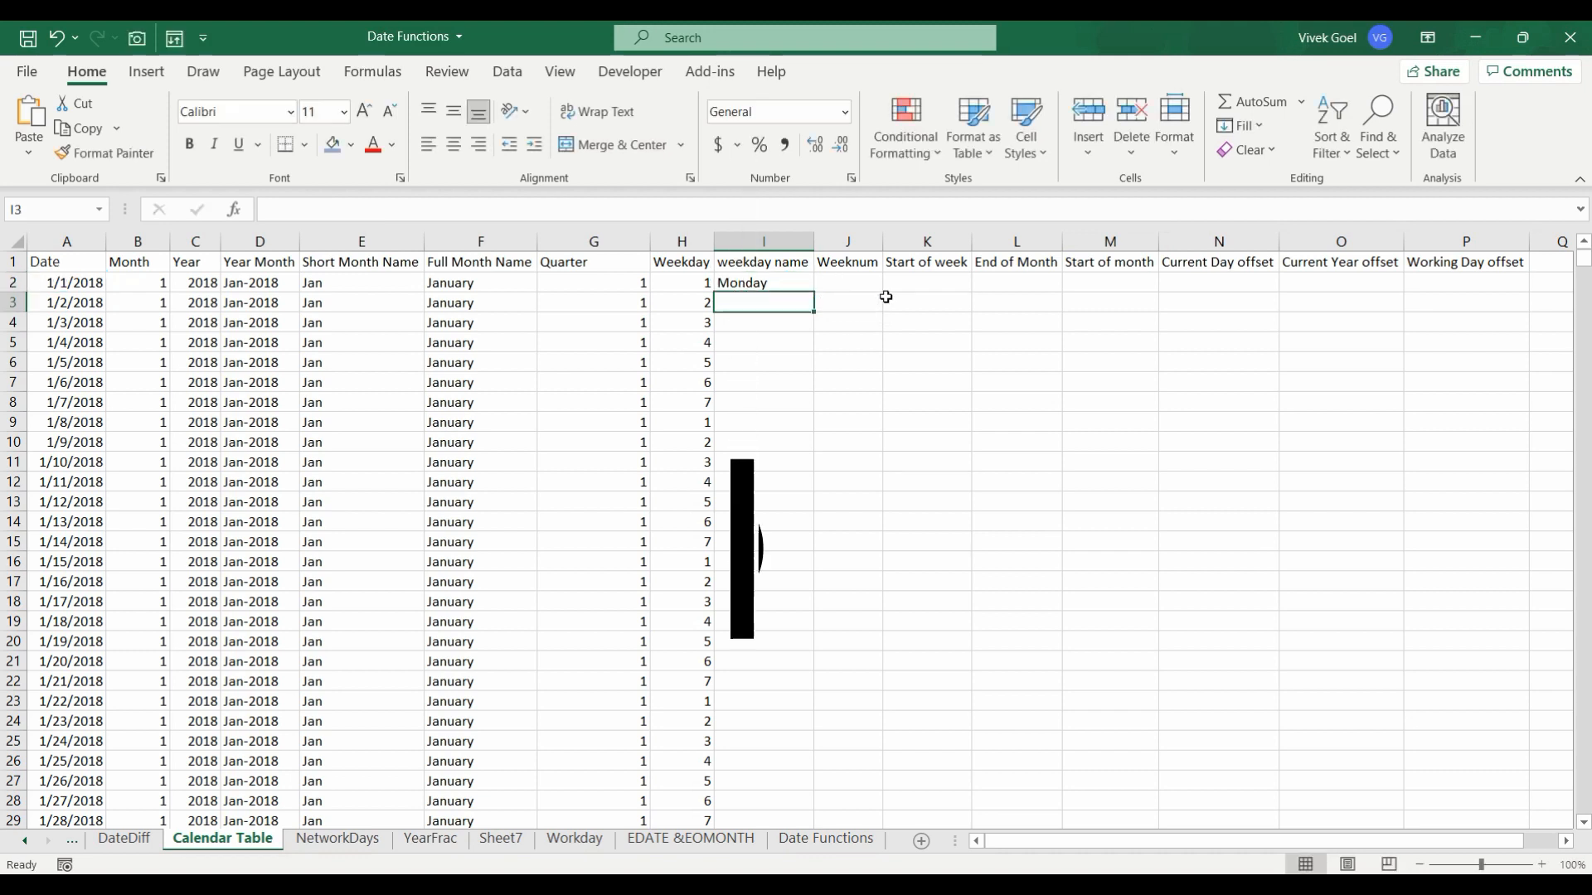
{"action": "left_click", "coordinate": [808, 282]}
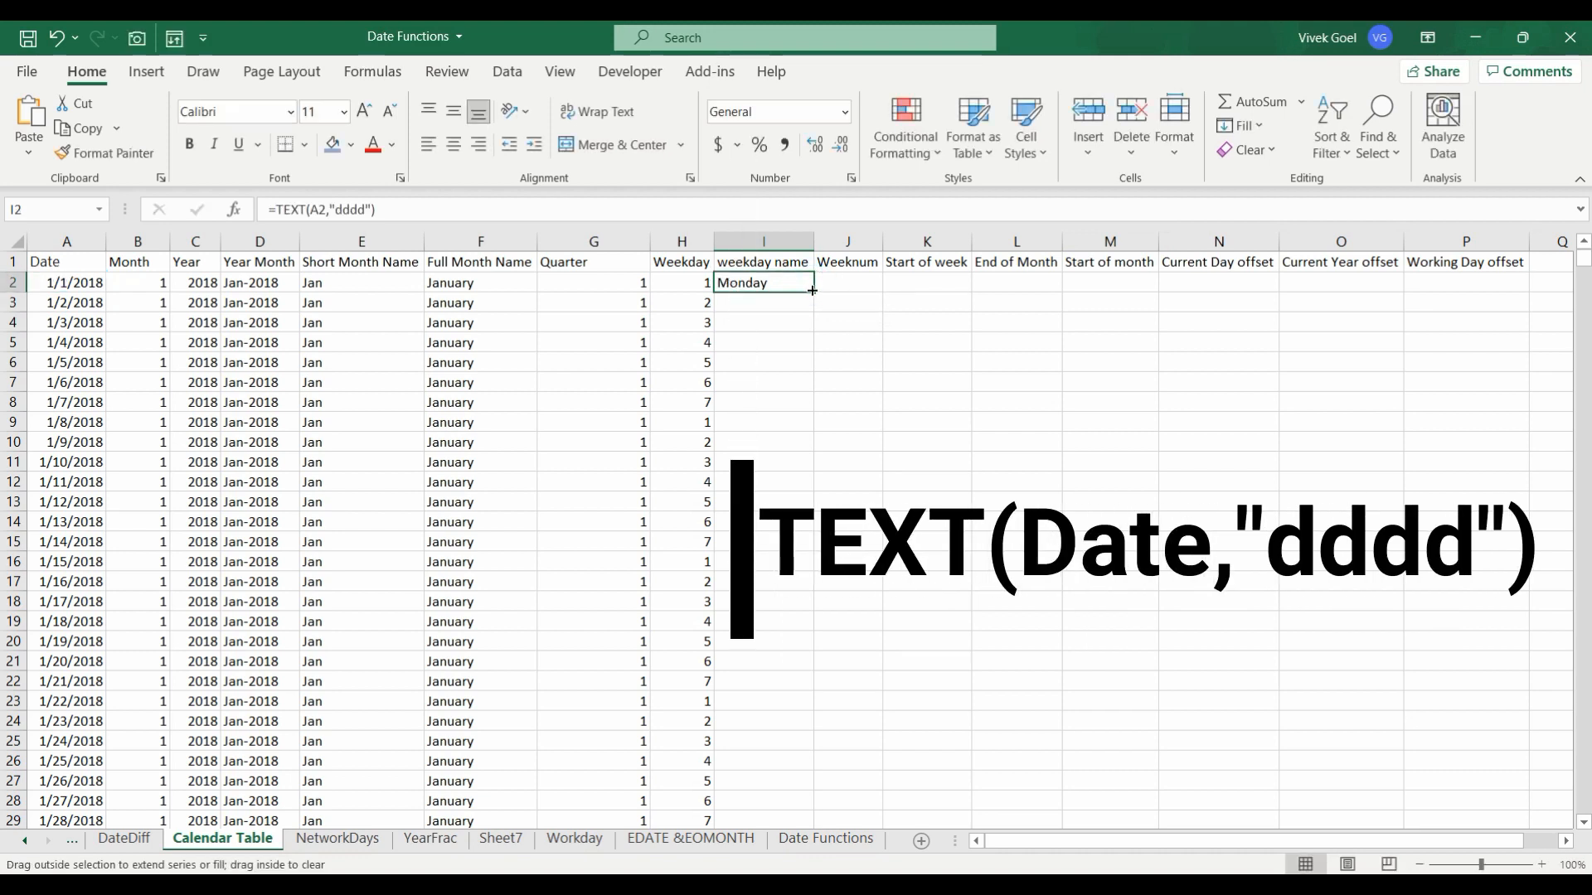
{"action": "double_click", "coordinate": [813, 291]}
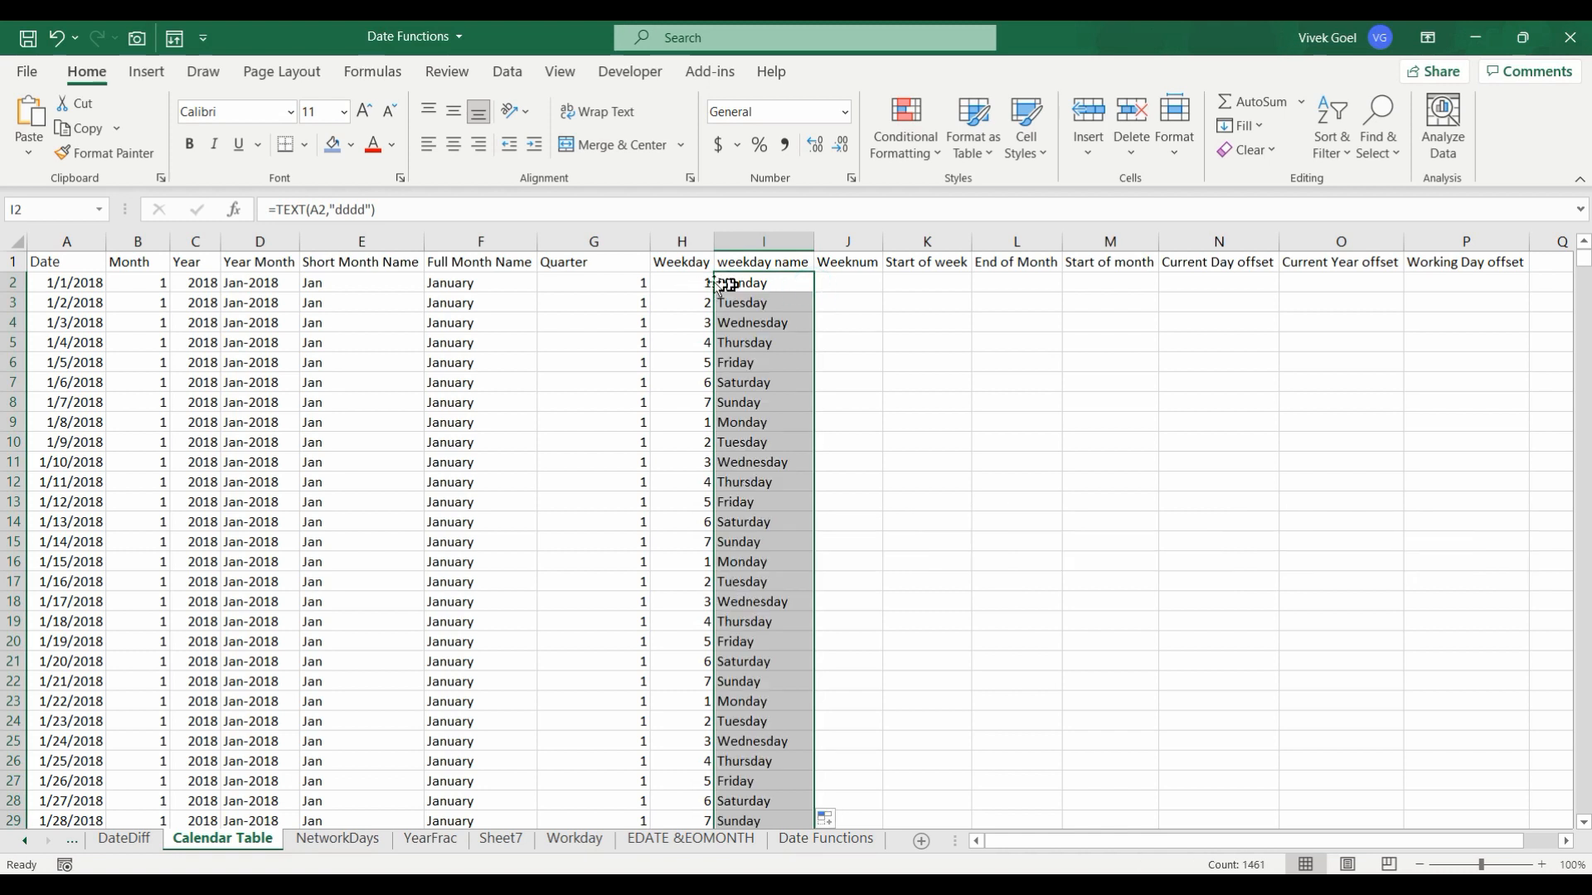
Enter =WEEKNUM(A2,2) in cell J2 of the Weeknum column and fill it down to the last date row
{"action": "left_click", "coordinate": [849, 282]}
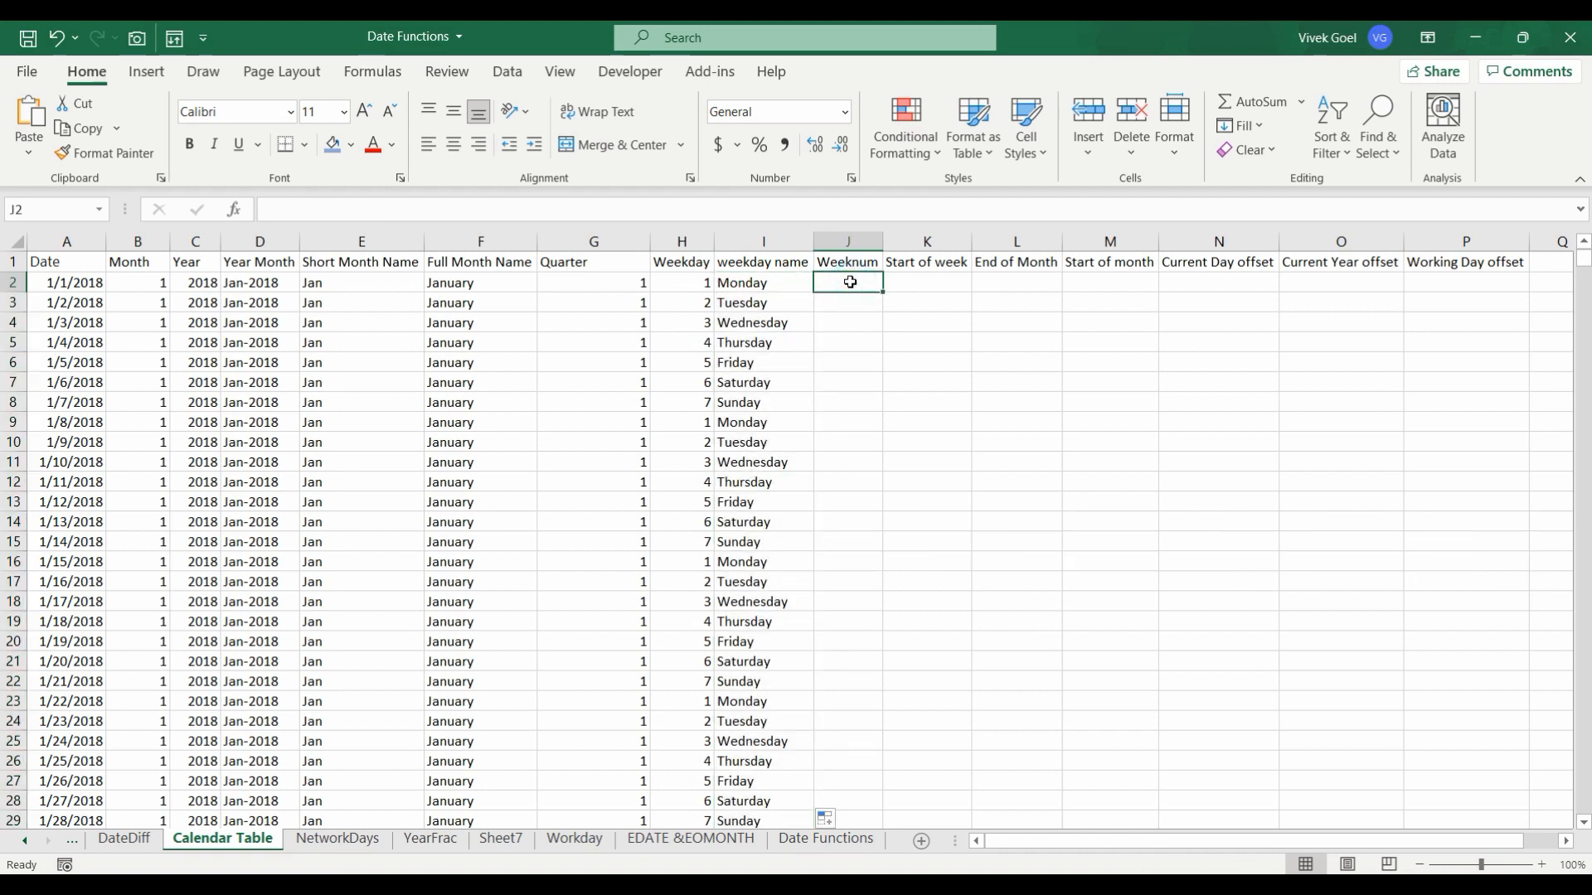
{"action": "type", "text": "=weekn"}
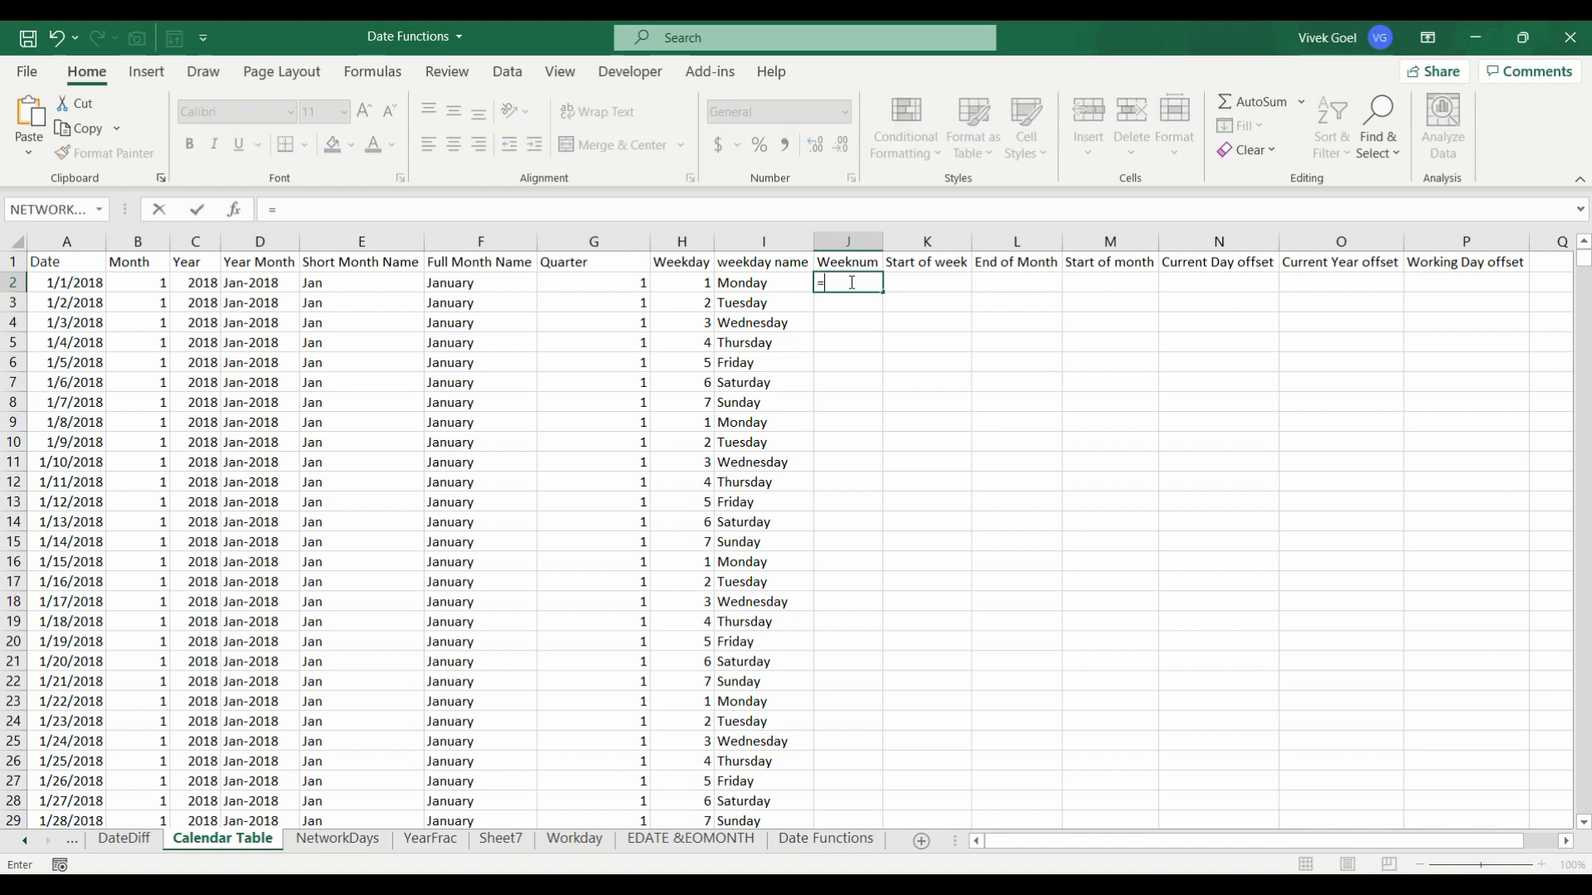
{"action": "key", "text": "Tab"}
{"action": "key", "text": "Left"}
{"action": "key", "text": "Left"}
{"action": "key", "text": "Left"}
{"action": "key", "text": "Left"}
{"action": "key", "text": "Left"}
{"action": "key", "text": "Left"}
{"action": "key", "text": "Left"}
{"action": "key", "text": "Left"}
{"action": "key", "text": "Left"}
{"action": "type", "text": ","}
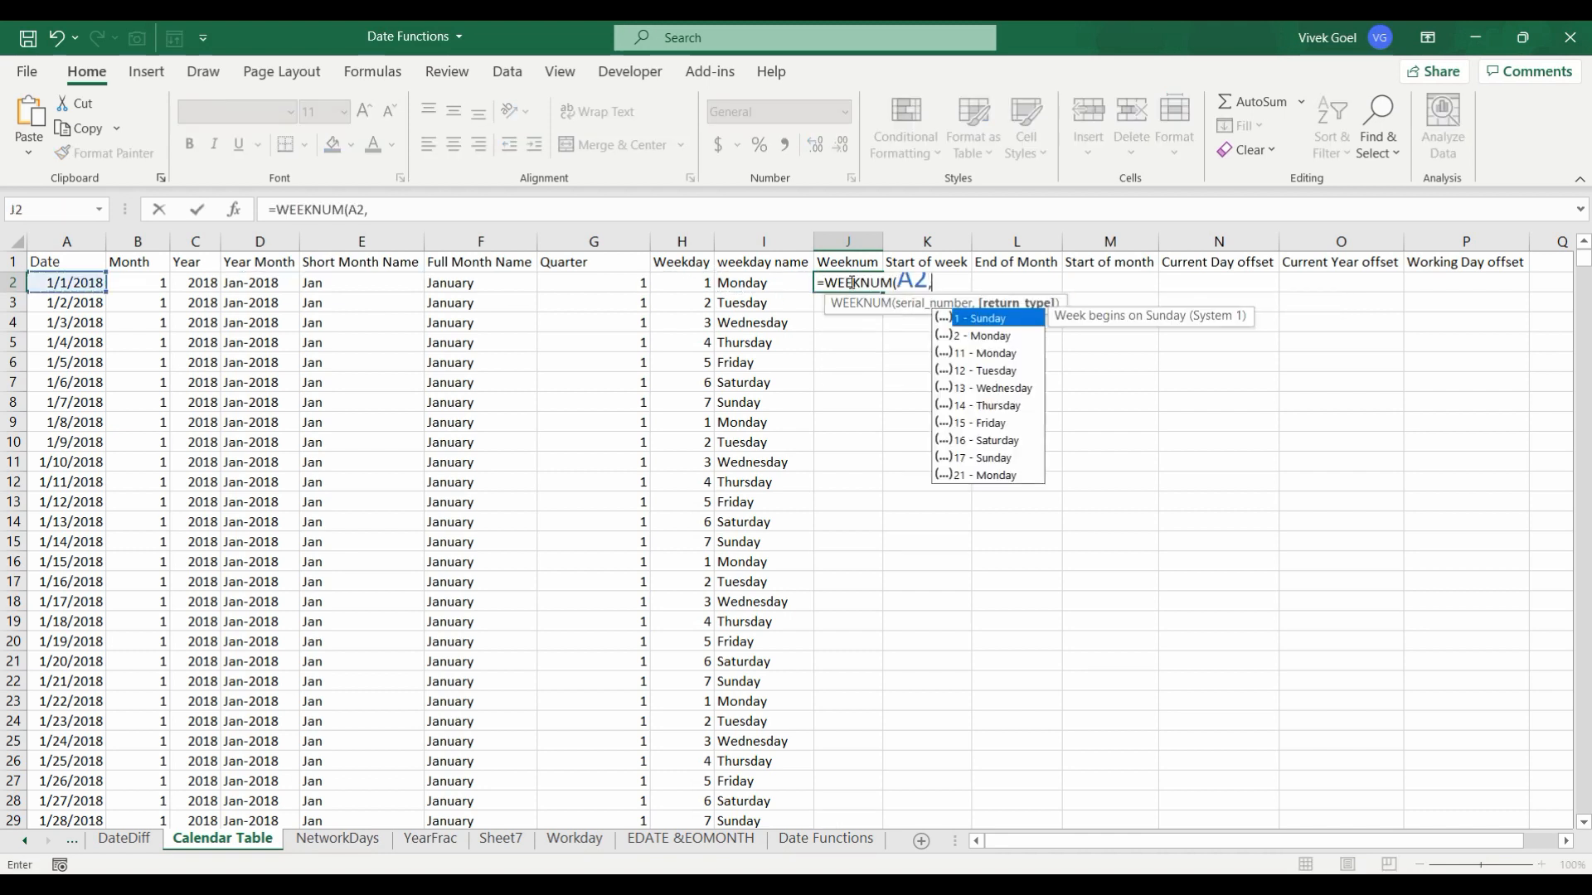
{"action": "type", "text": "2"}
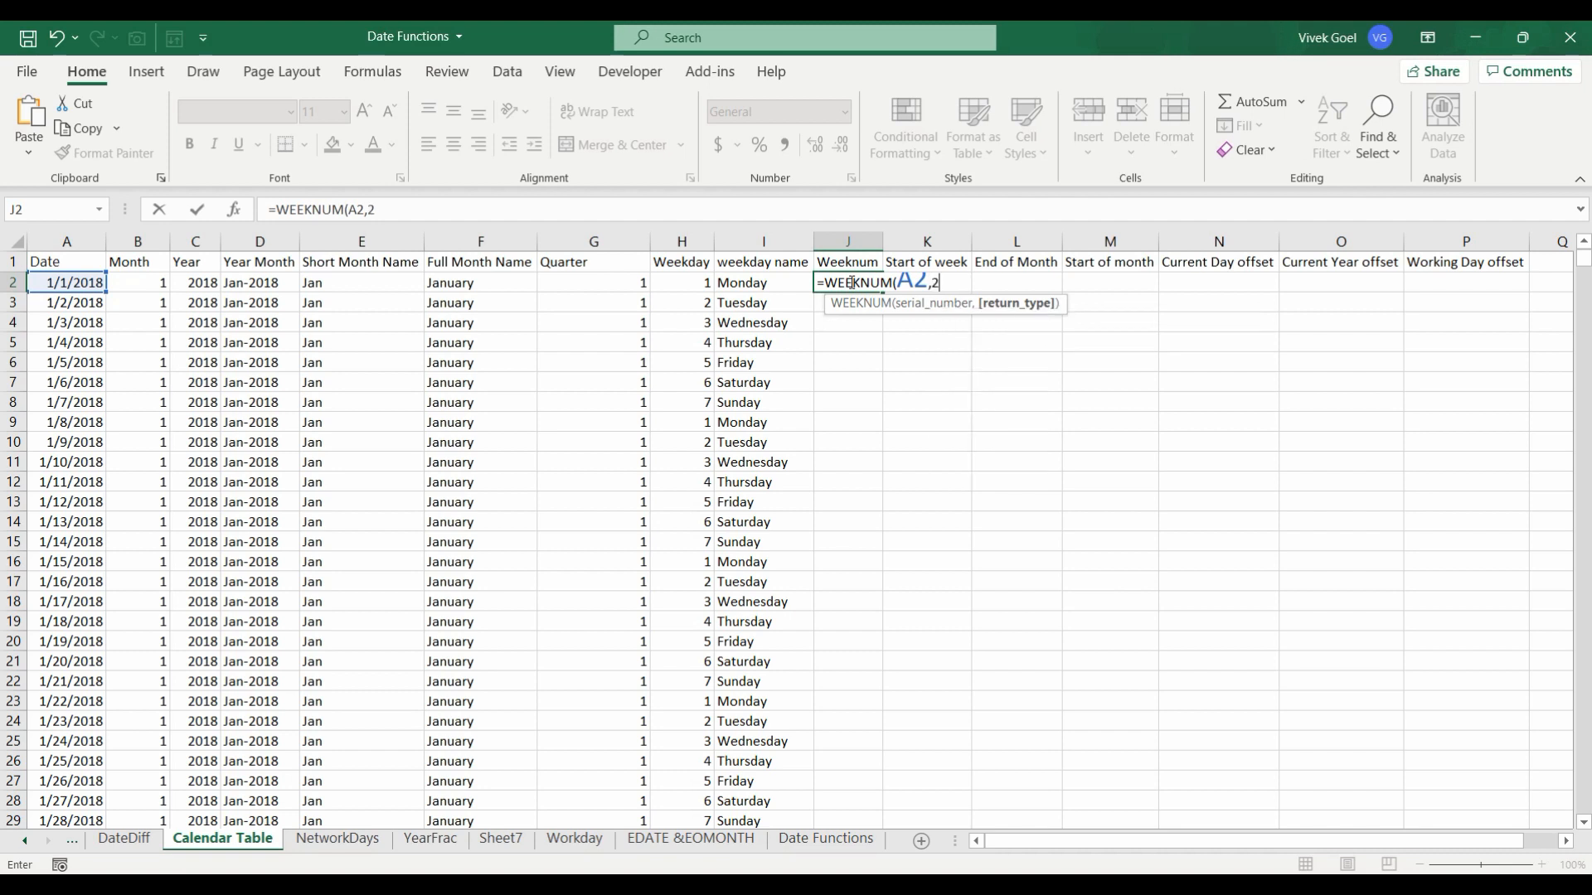
{"action": "key", "text": "ctrl+Return"}
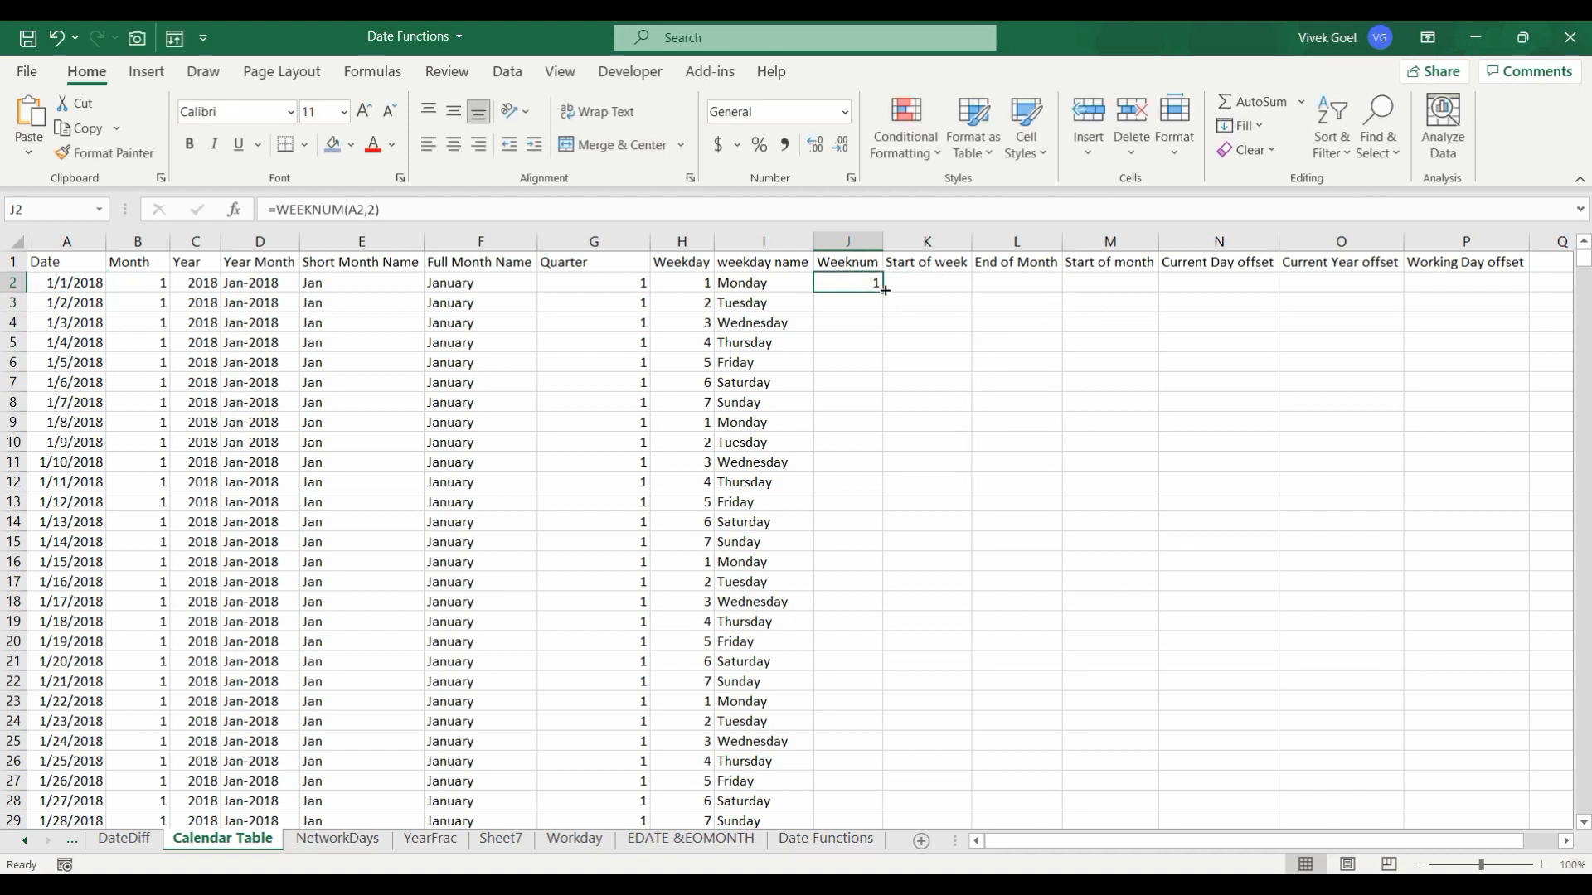
{"action": "double_click", "coordinate": [884, 290]}
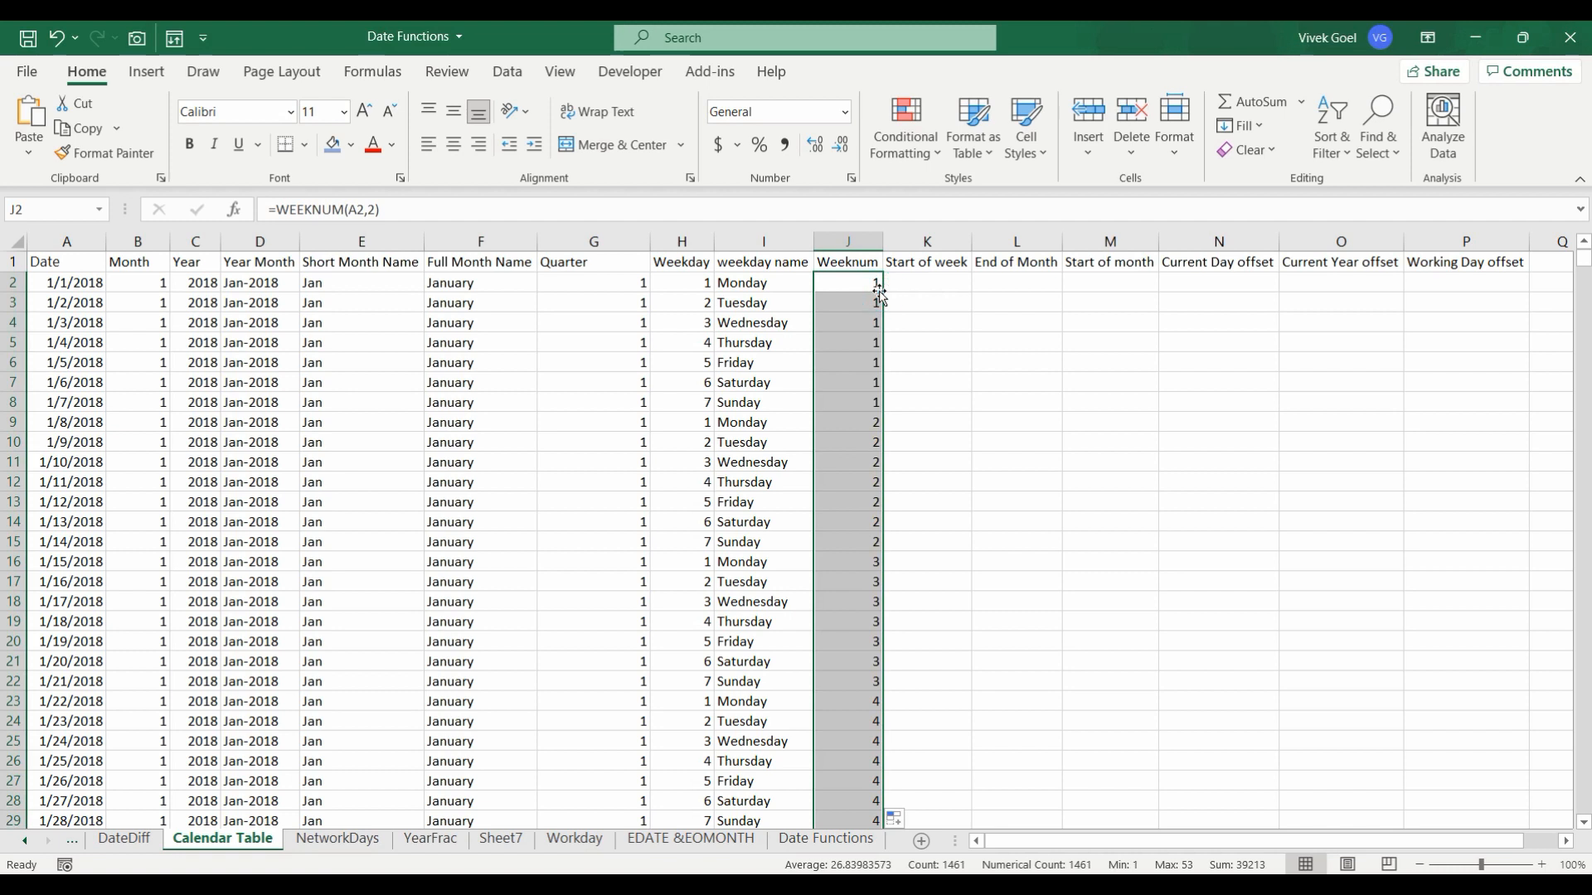
Enter =A2-H2+1 in cell K2 of the Start of week column and fill it down to the last date row
{"action": "left_click", "coordinate": [921, 285]}
{"action": "type", "text": "="}
{"action": "key", "text": "Left"}
{"action": "key", "text": "Left"}
{"action": "key", "text": "Left"}
{"action": "key", "text": "ctrl+Left"}
{"action": "type", "text": "-"}
{"action": "key", "text": "Left"}
{"action": "key", "text": "Left"}
{"action": "key", "text": "Left"}
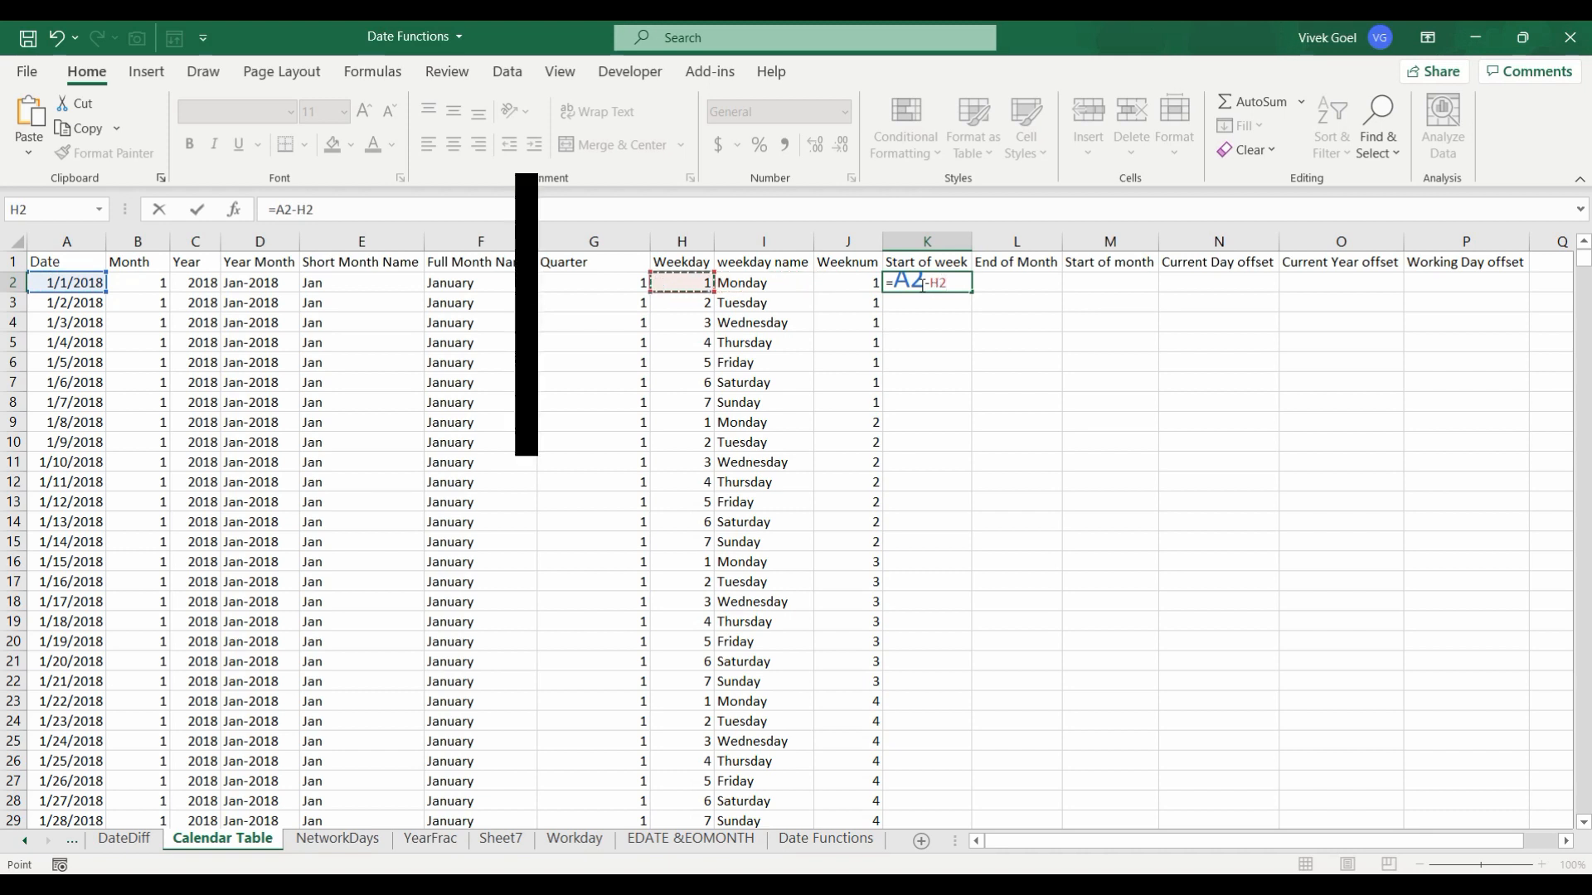
{"action": "type", "text": "+1"}
{"action": "key", "text": "ctrl+Return"}
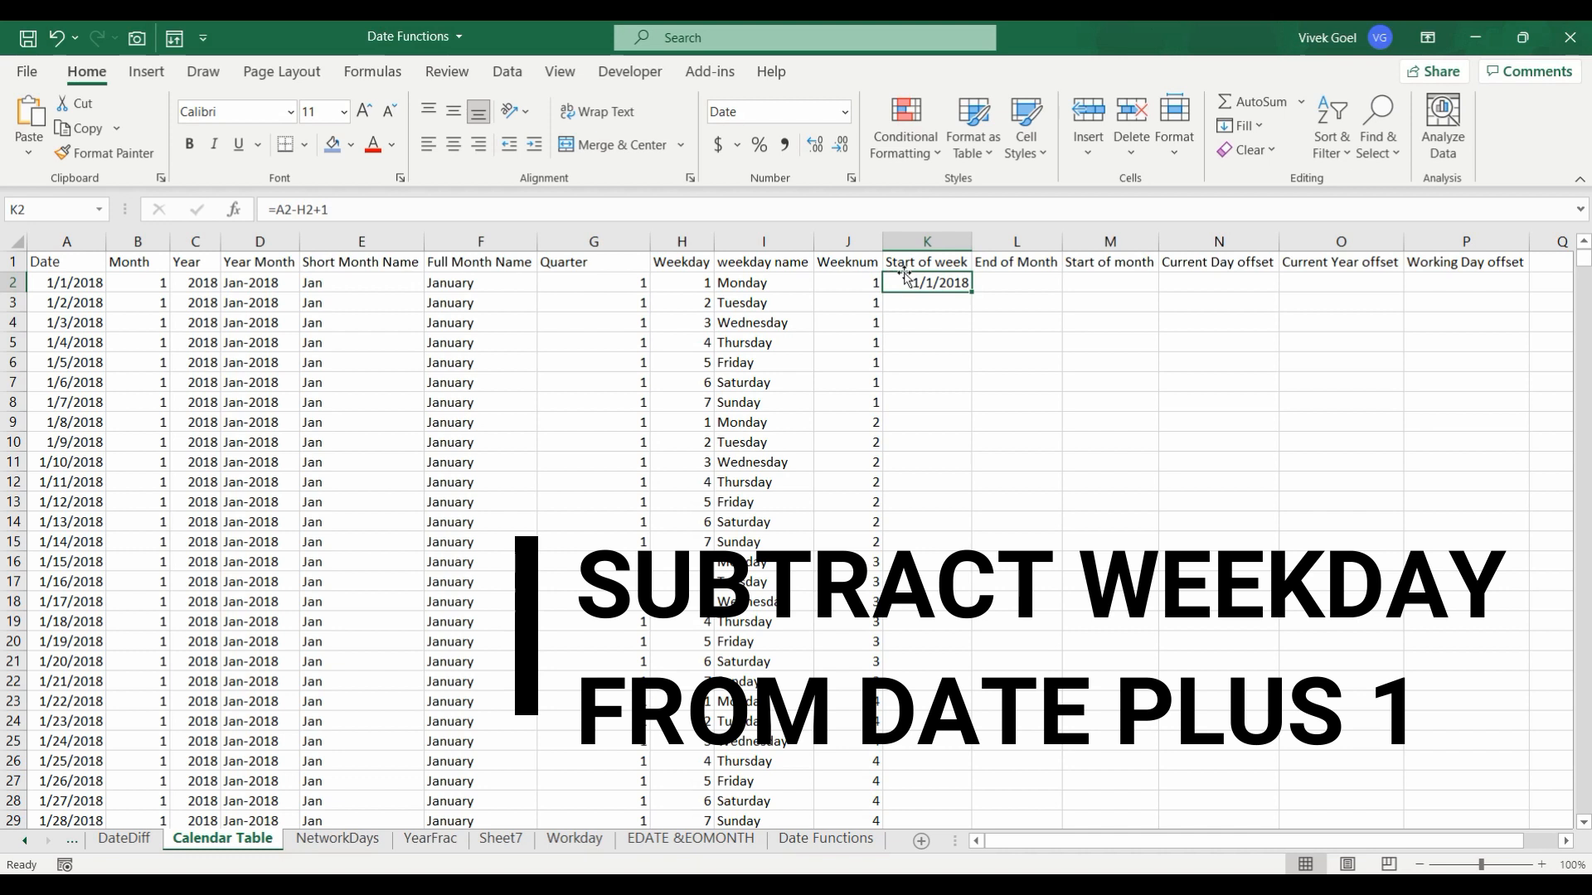
{"action": "double_click", "coordinate": [972, 286]}
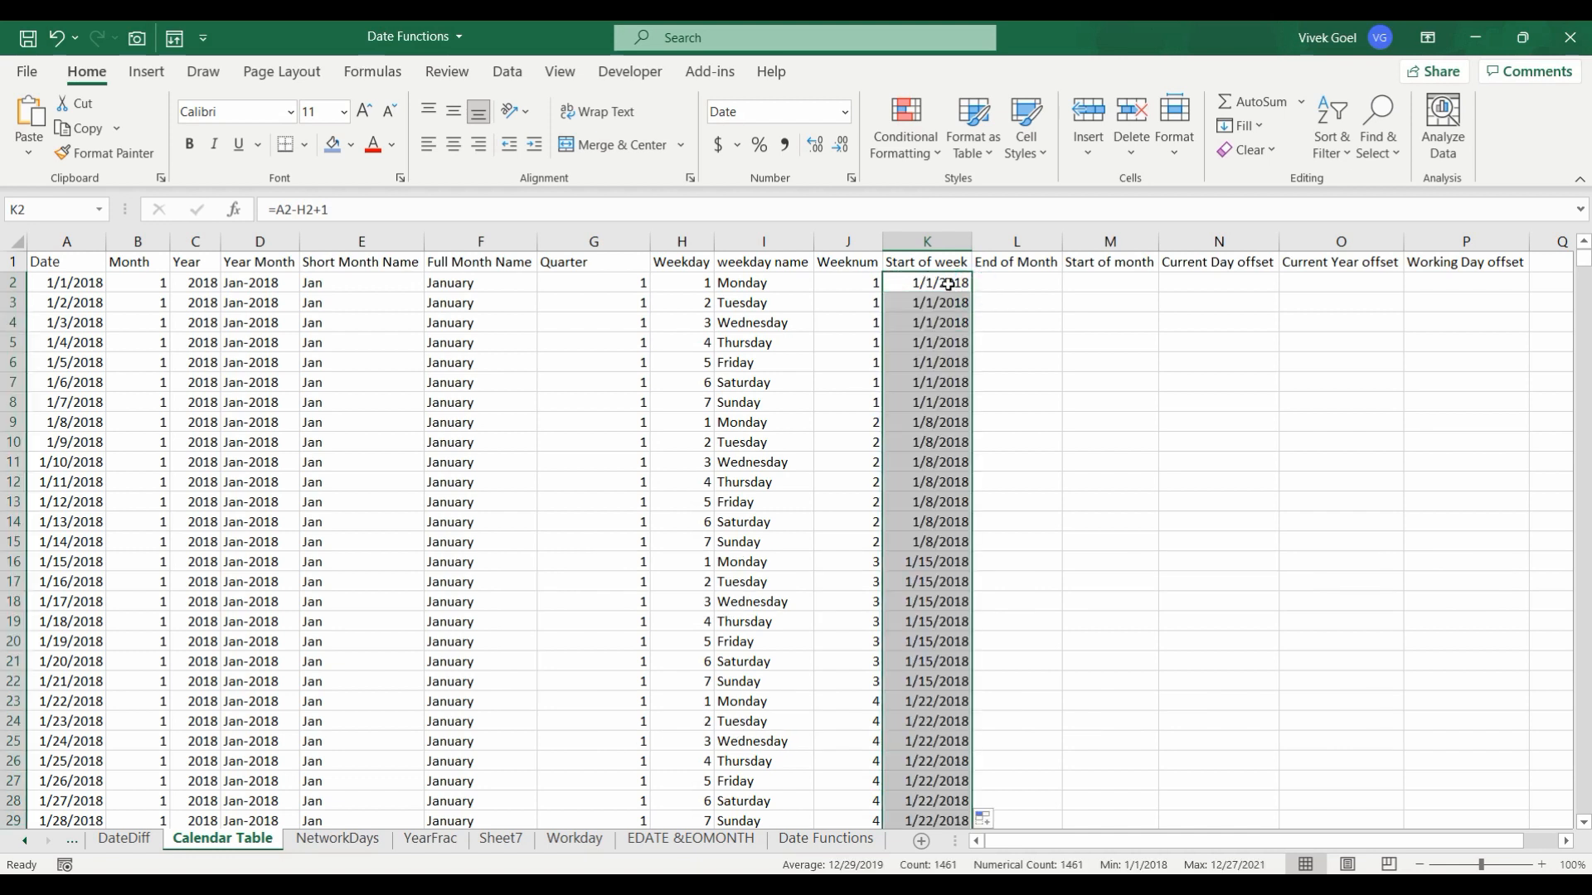
Examine the sample date in A2 and its day name formula in B2 on Sheet2
{"action": "left_click", "coordinate": [948, 285]}
{"action": "key", "text": "Left"}
{"action": "left_click", "coordinate": [948, 285]}
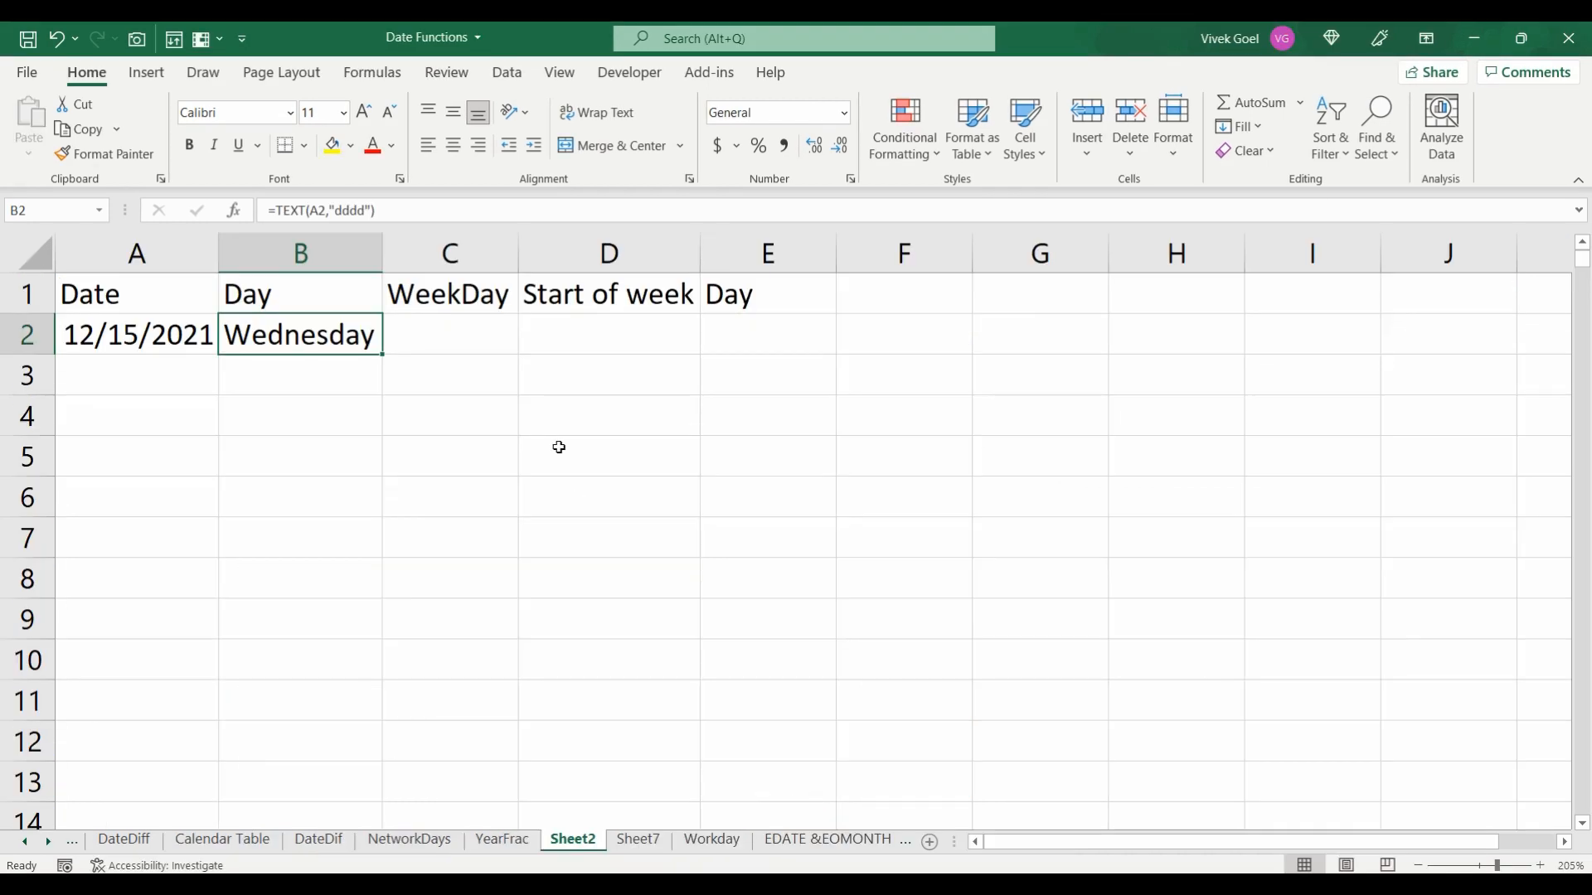
{"action": "key", "text": "Left"}
{"action": "key", "text": "Right"}
{"action": "key", "text": "Left"}
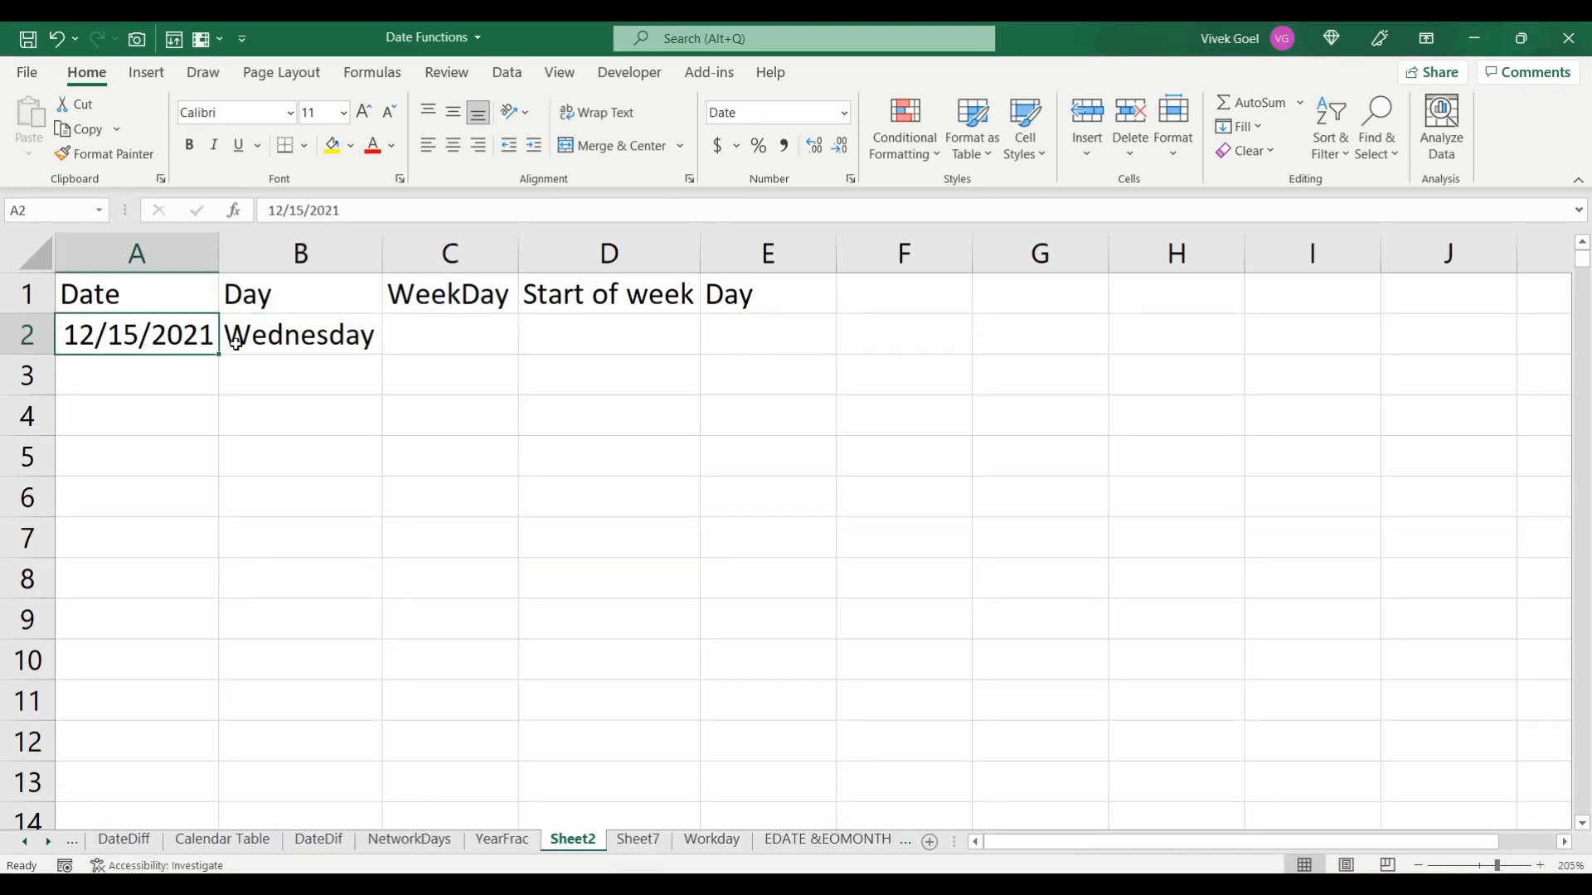
{"action": "key", "text": "Right"}
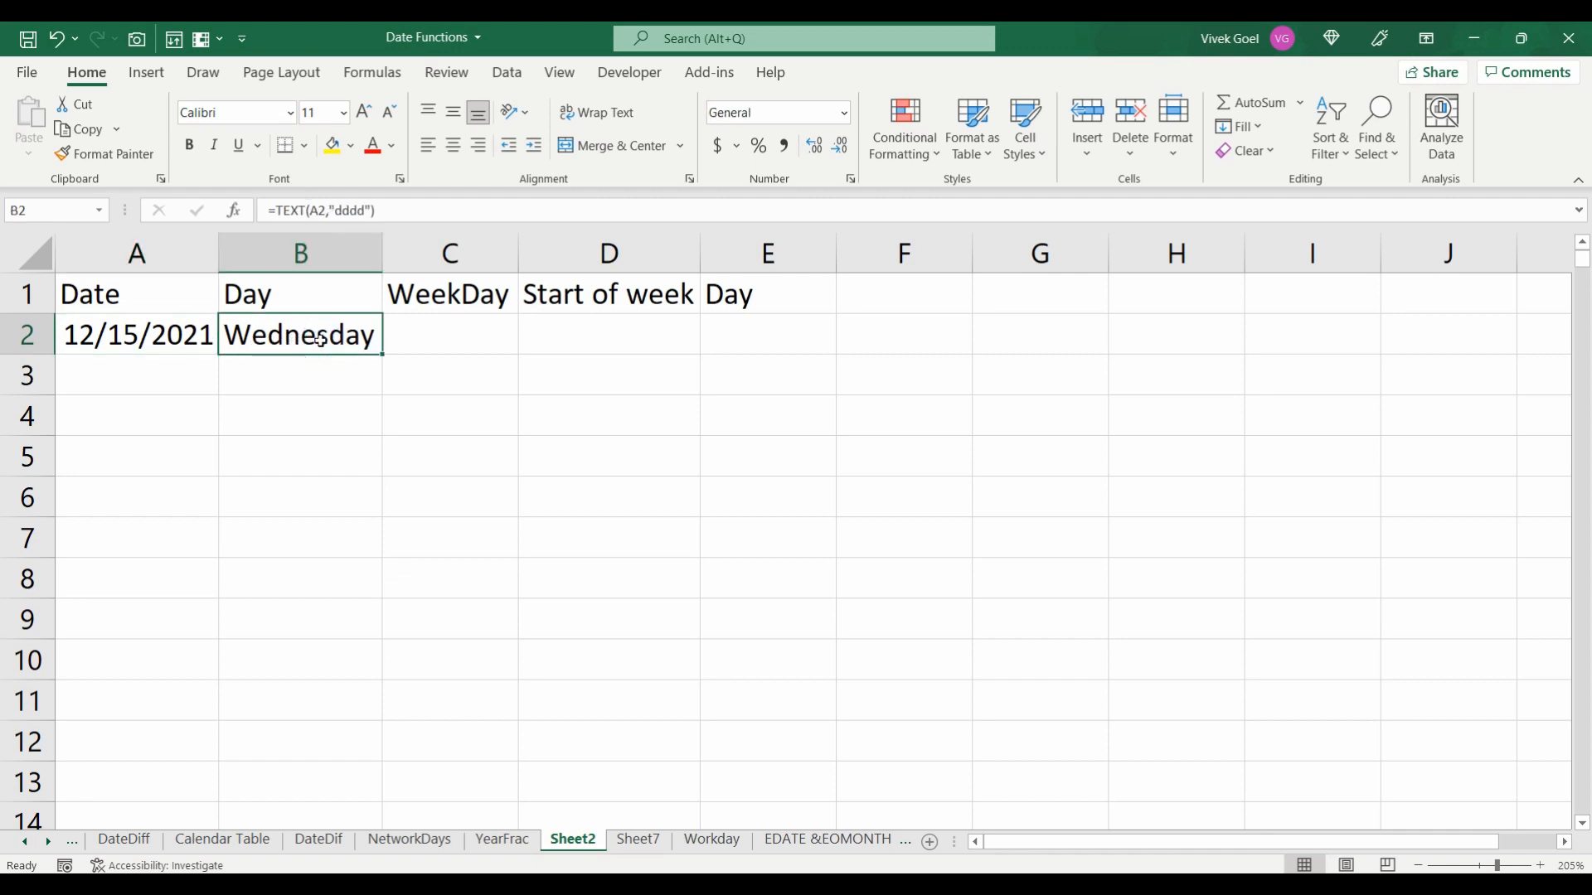
{"action": "key", "text": "Left"}
Enter the date 12/13/2021 in A3 and copy the Day formula from B2 into B3
{"action": "key", "text": "Down"}
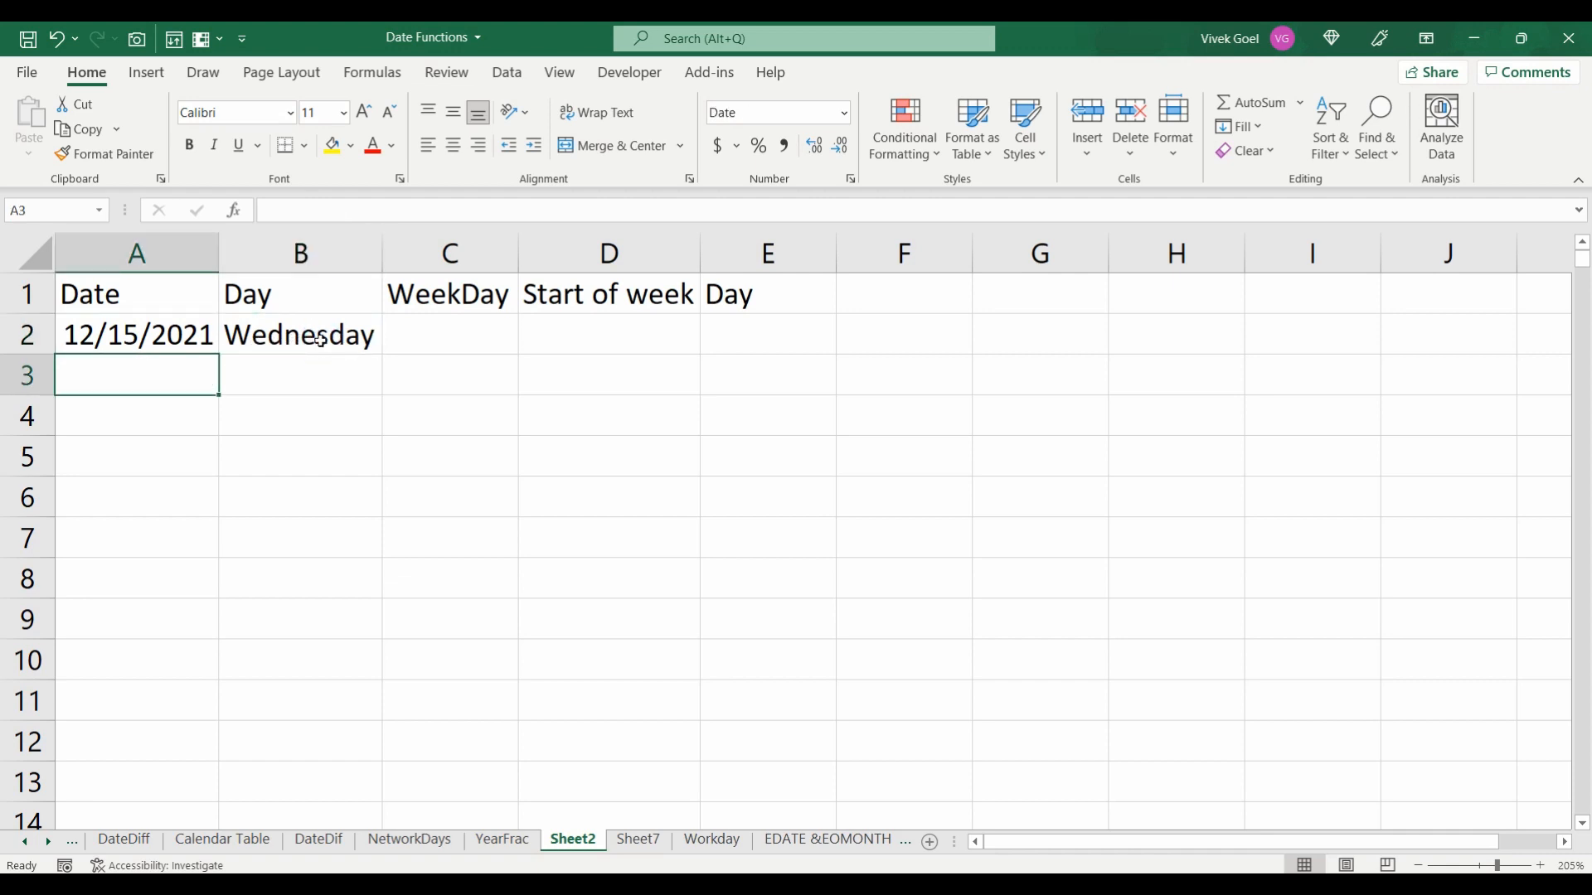
{"action": "type", "text": "12/13/2021"}
{"action": "key", "text": "Return"}
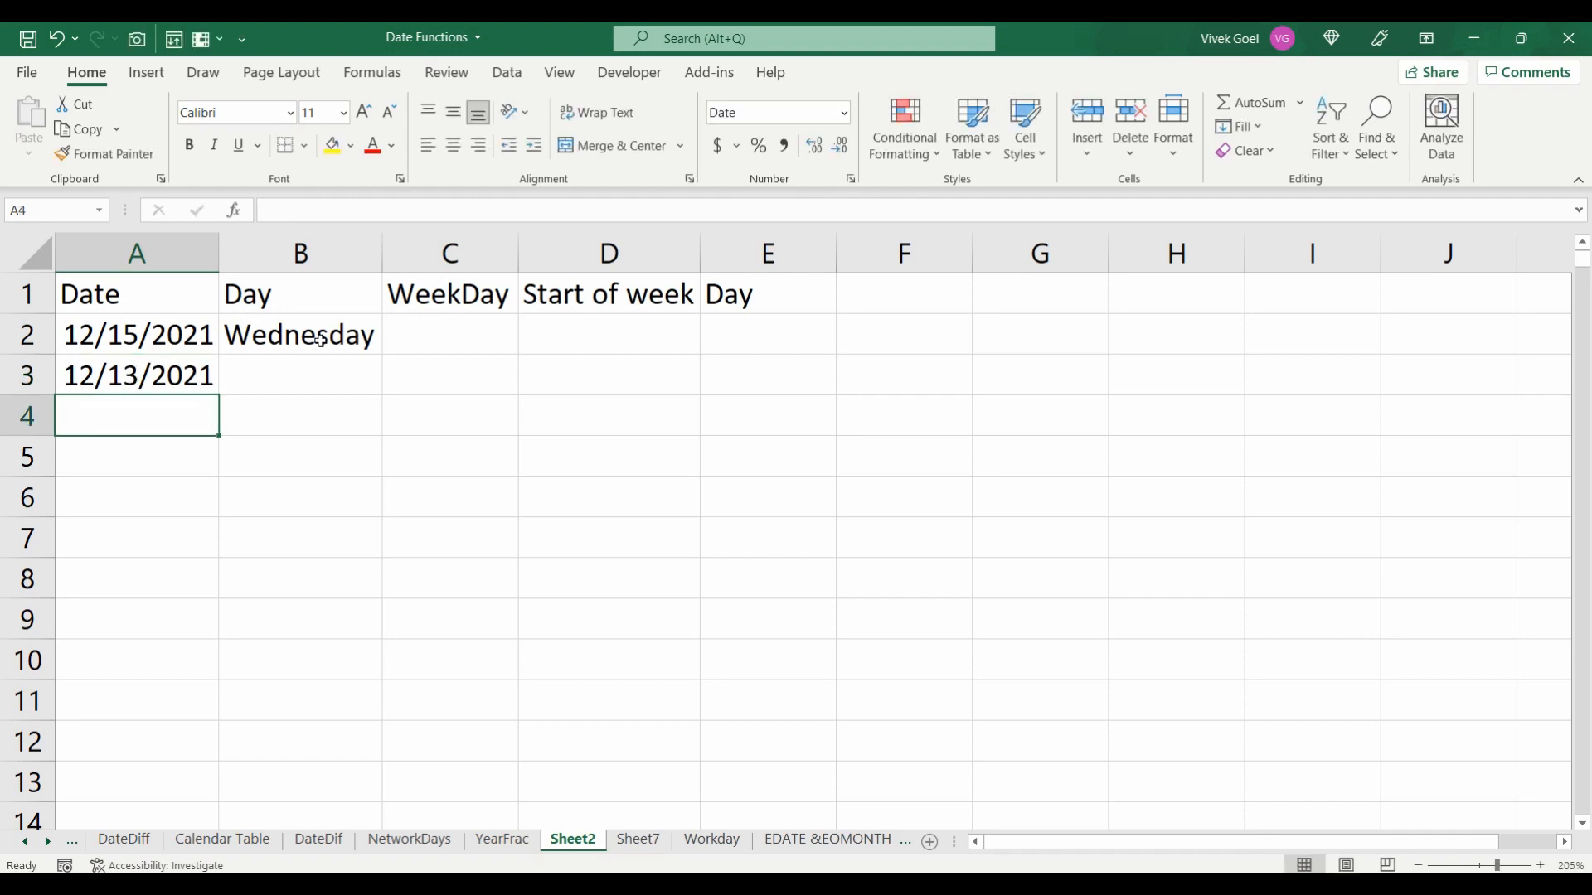
{"action": "left_click", "coordinate": [320, 340]}
{"action": "key", "text": "ctrl+c"}
{"action": "key", "text": "Down"}
{"action": "key", "text": "ctrl+v"}
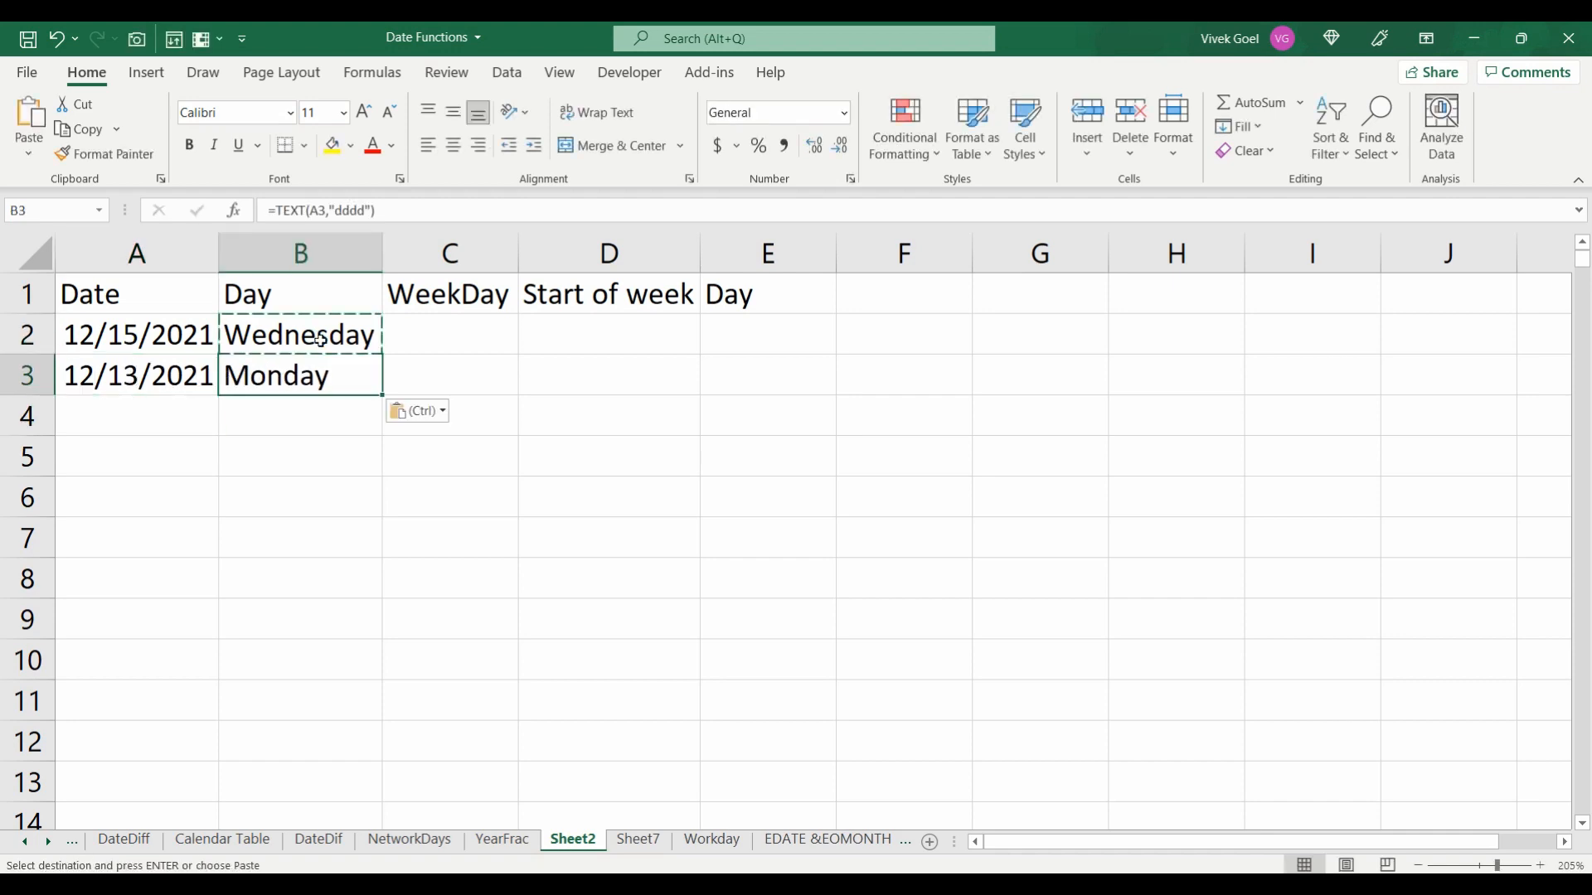
Compare the dates and day names in rows 2 and 3
{"action": "key", "text": "Left"}
{"action": "left_click", "coordinate": [130, 404]}
{"action": "left_click", "coordinate": [125, 375]}
{"action": "left_click", "coordinate": [243, 380]}
{"action": "left_click", "coordinate": [194, 383]}
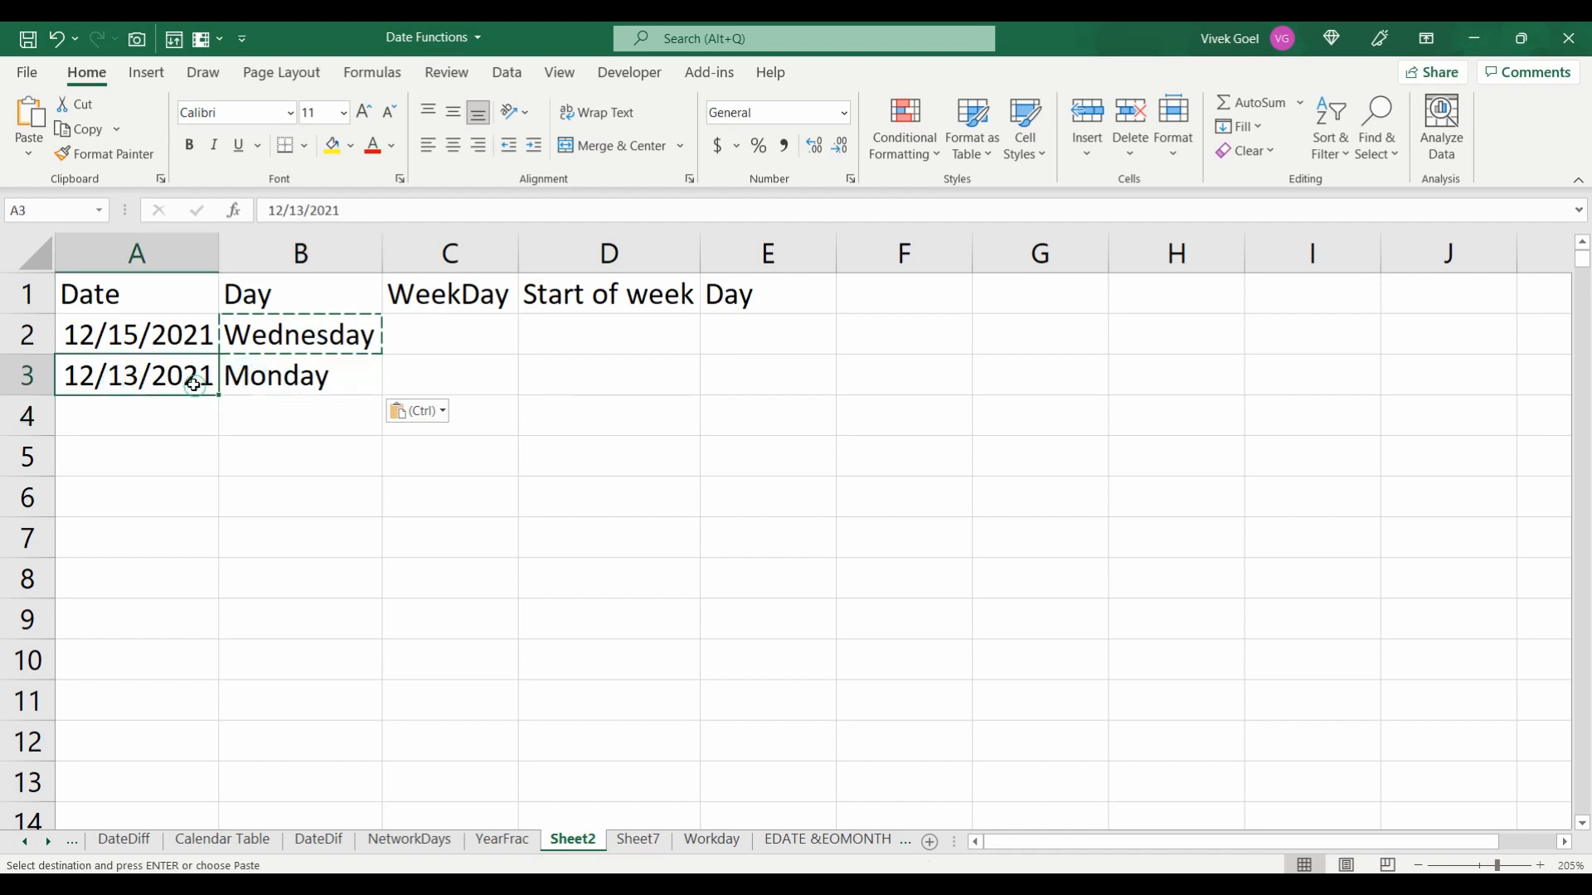
{"action": "key", "text": "Escape"}
{"action": "key", "text": "Up"}
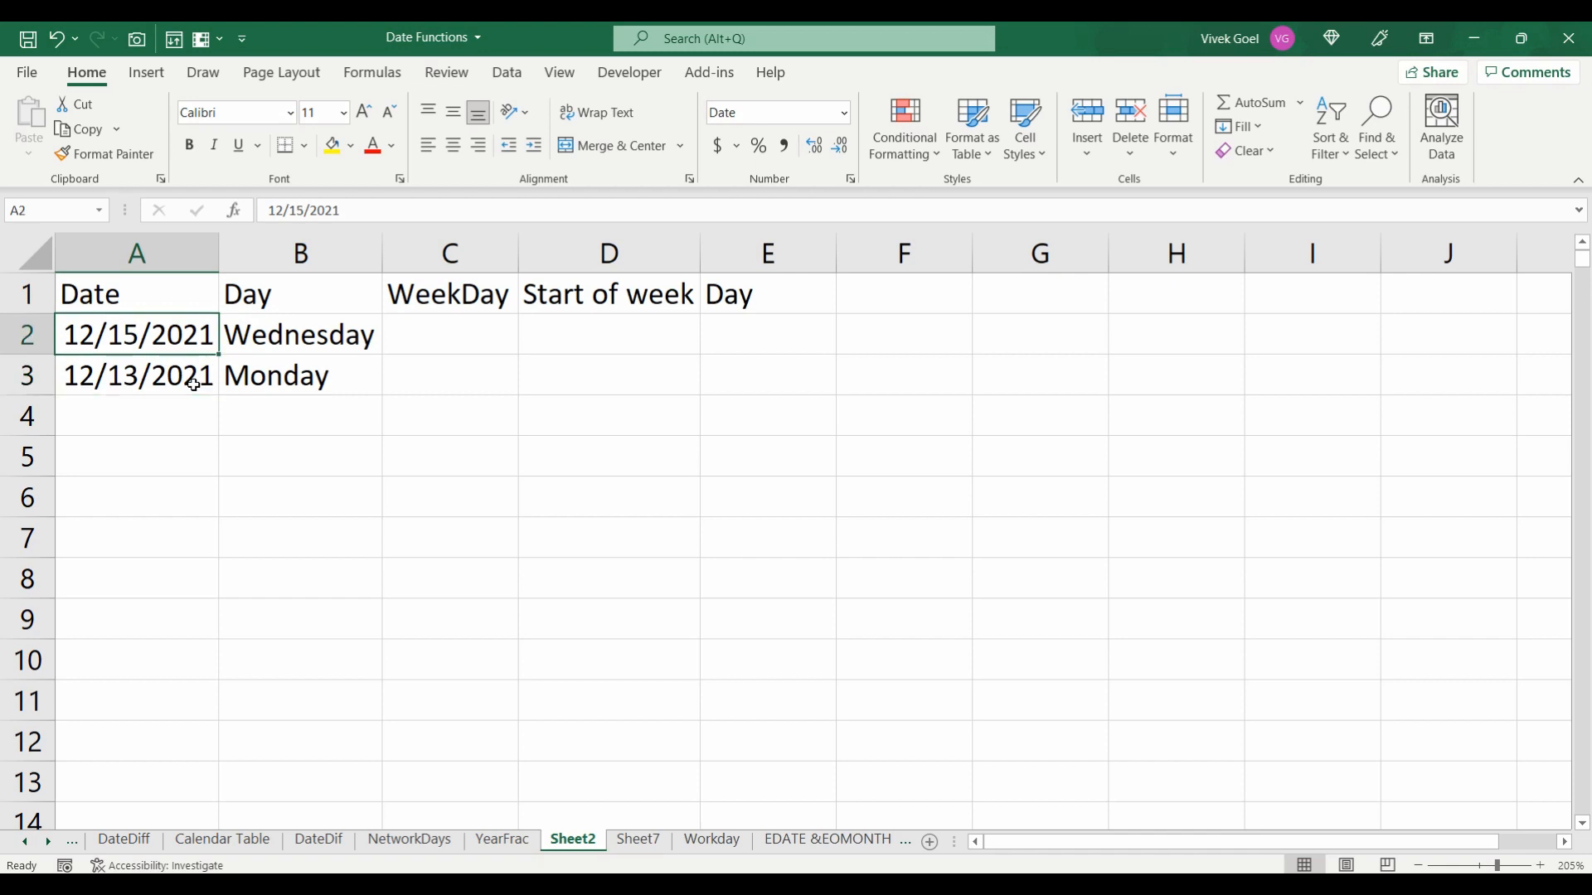
{"action": "key", "text": "Down"}
{"action": "key", "text": "Up"}
Enter =WEEKDAY(A2,2) in cell C2 of the WeekDay column, using the numbering from 1 (Monday) through 7 (Sunday)
{"action": "key", "text": "Right"}
{"action": "key", "text": "Right"}
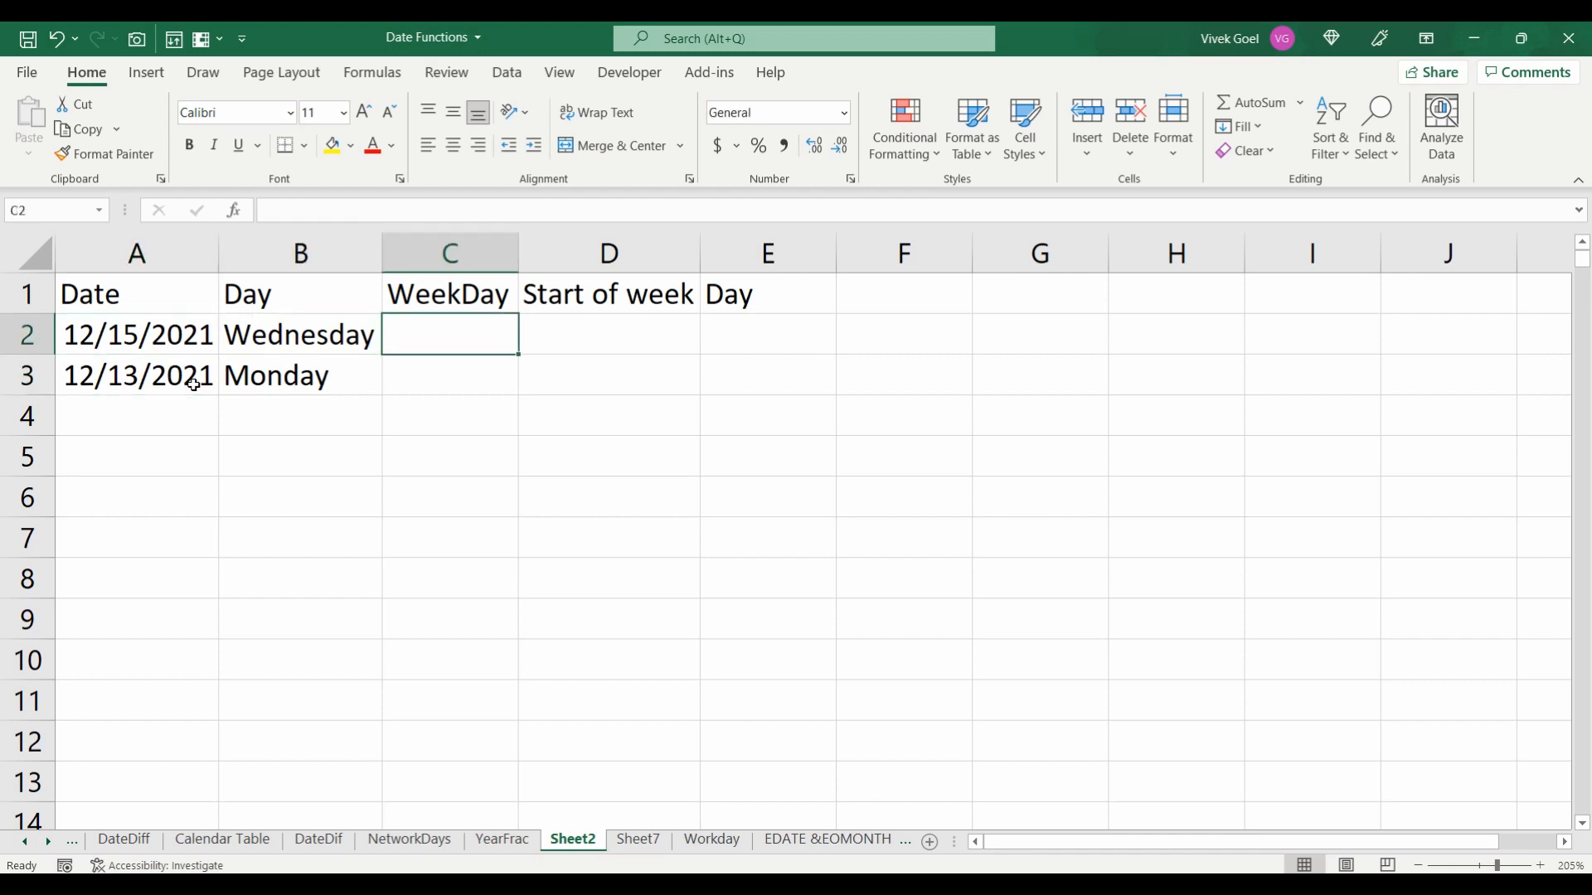
{"action": "type", "text": "=wee"}
{"action": "key", "text": "Tab"}
{"action": "key", "text": "Left"}
{"action": "key", "text": "Left"}
{"action": "type", "text": ","}
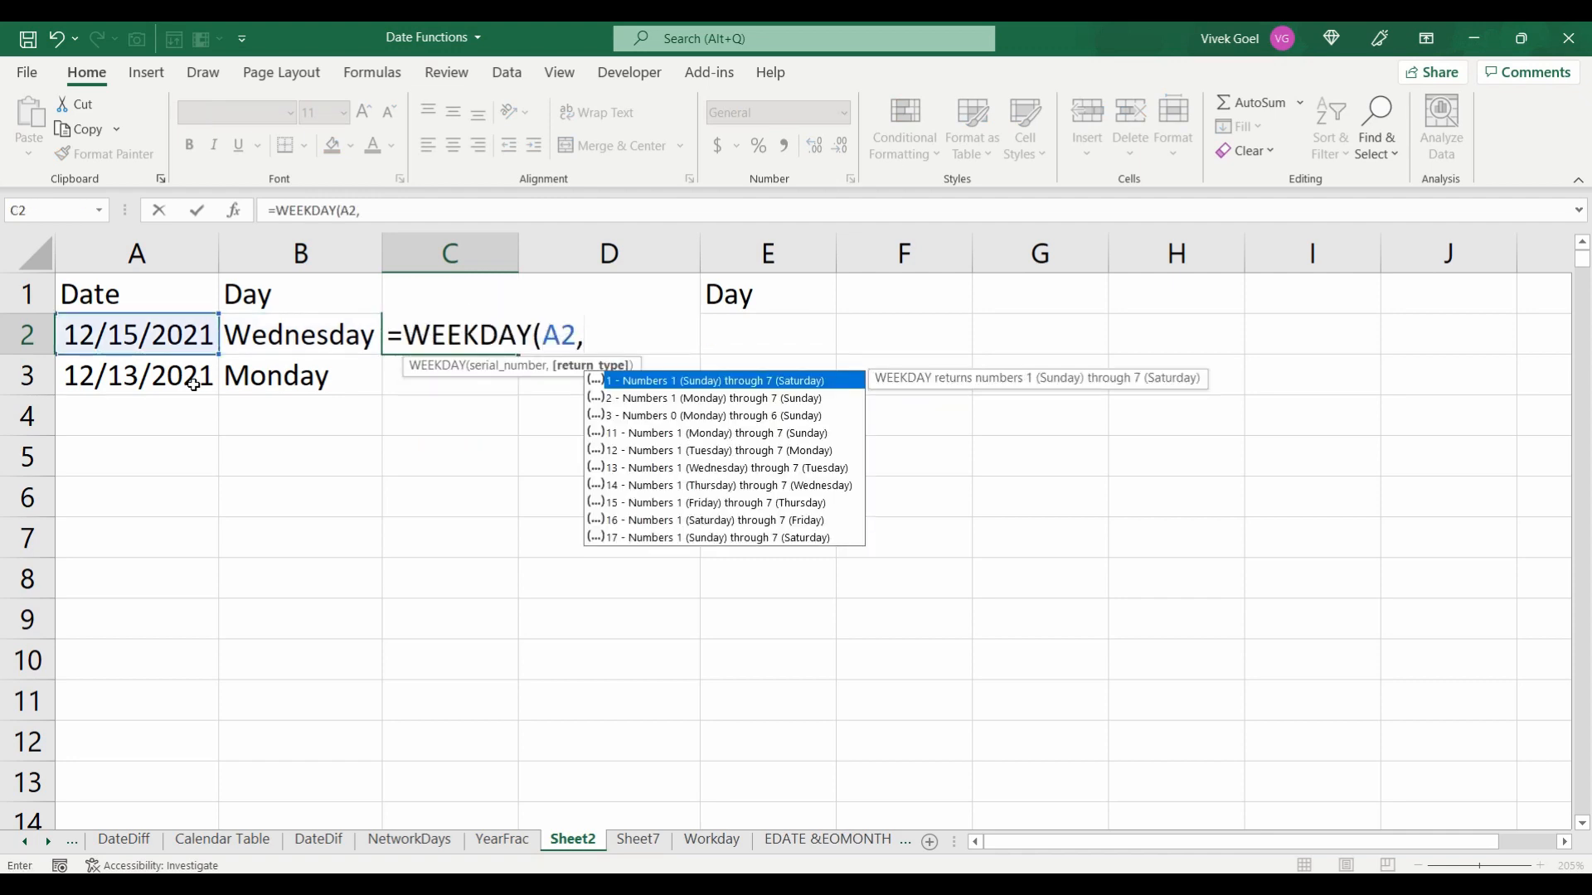
{"action": "key", "text": "Down"}
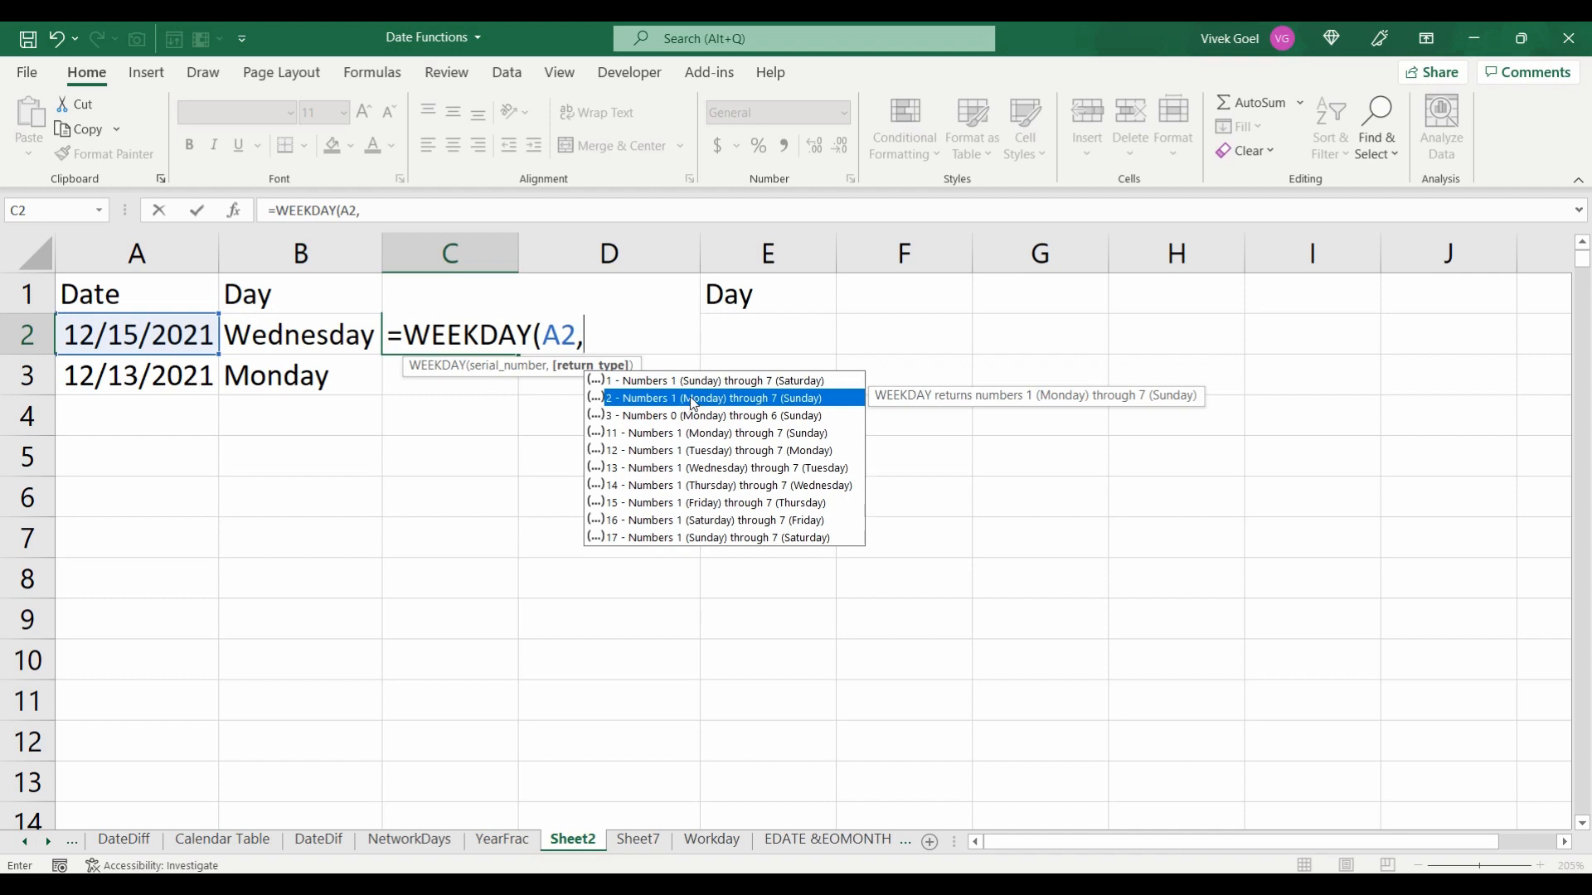
{"action": "key", "text": "Tab"}
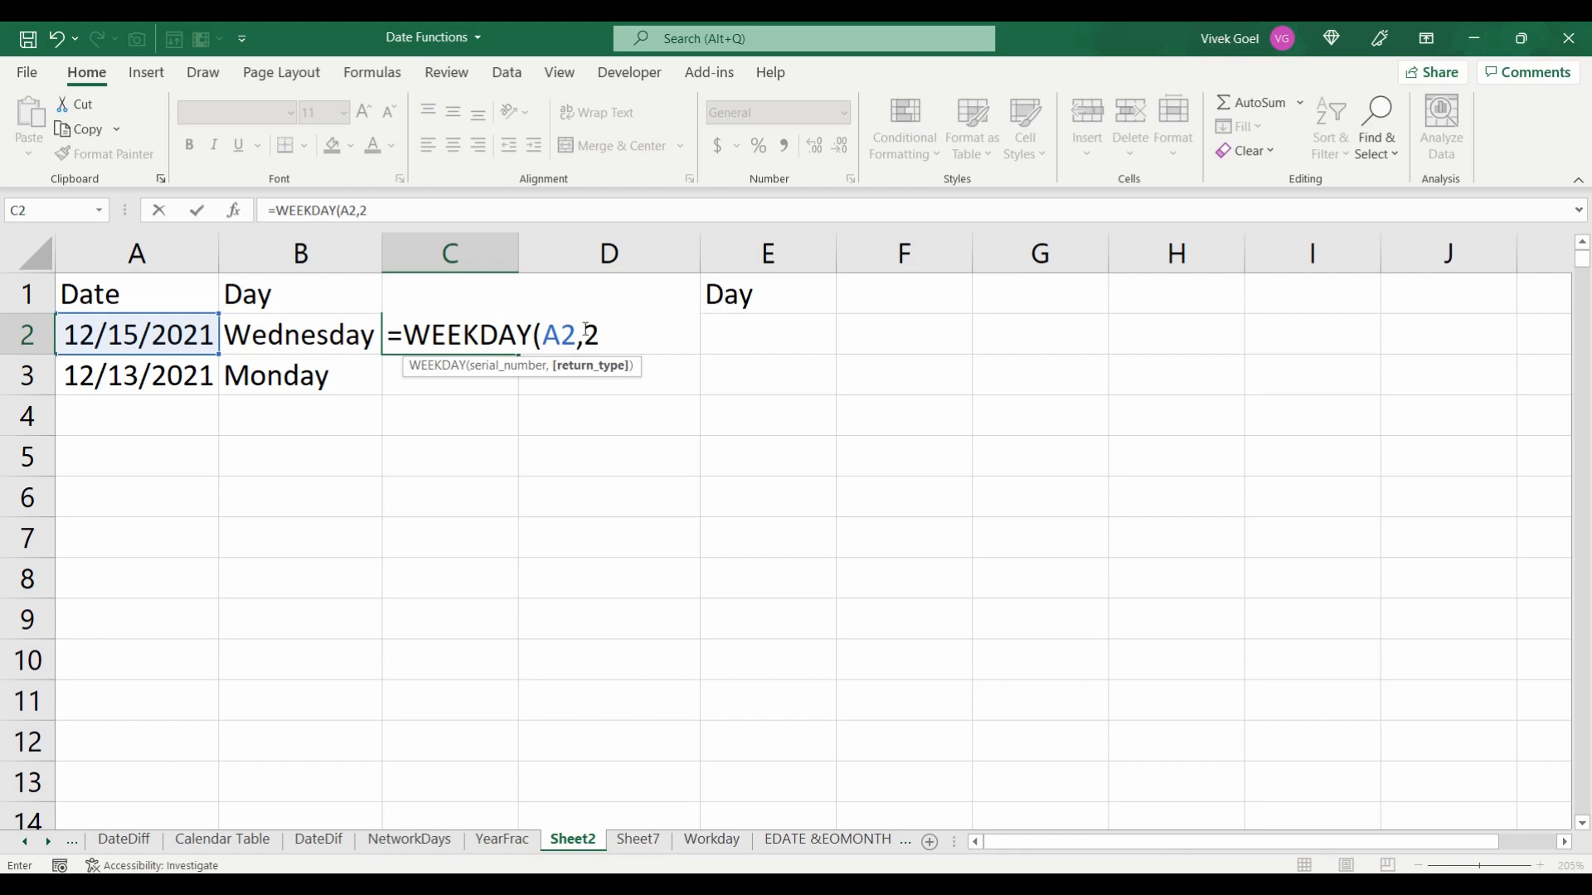
{"action": "type", "text": ")"}
{"action": "key", "text": "Return"}
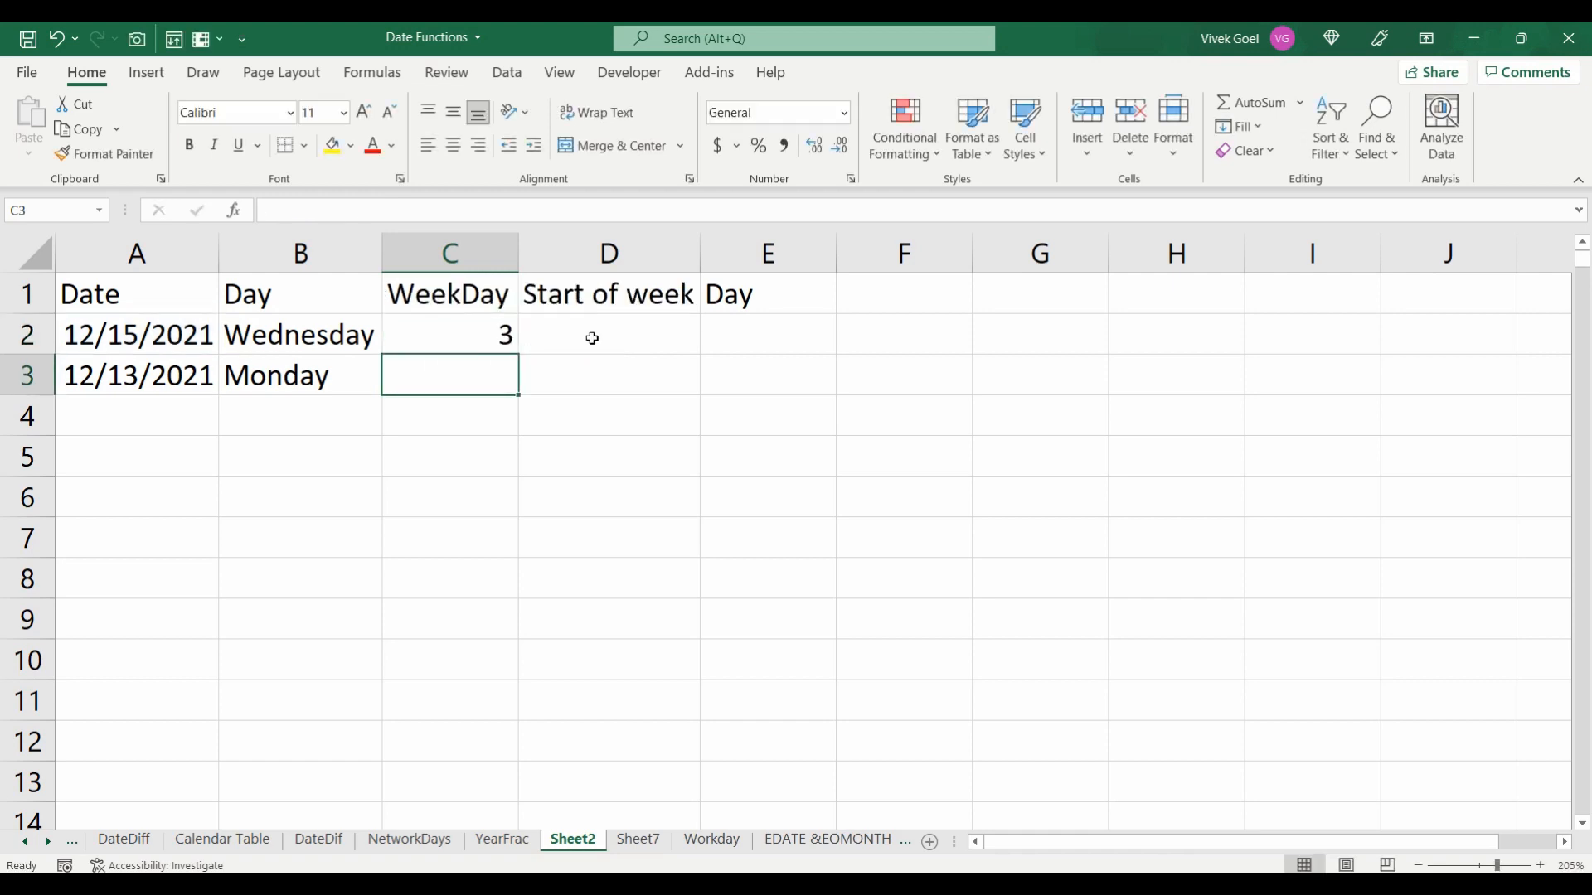
Enter =A2-C2 in cell D2 of the Start of week column to subtract the weekday from the date
{"action": "key", "text": "Up"}
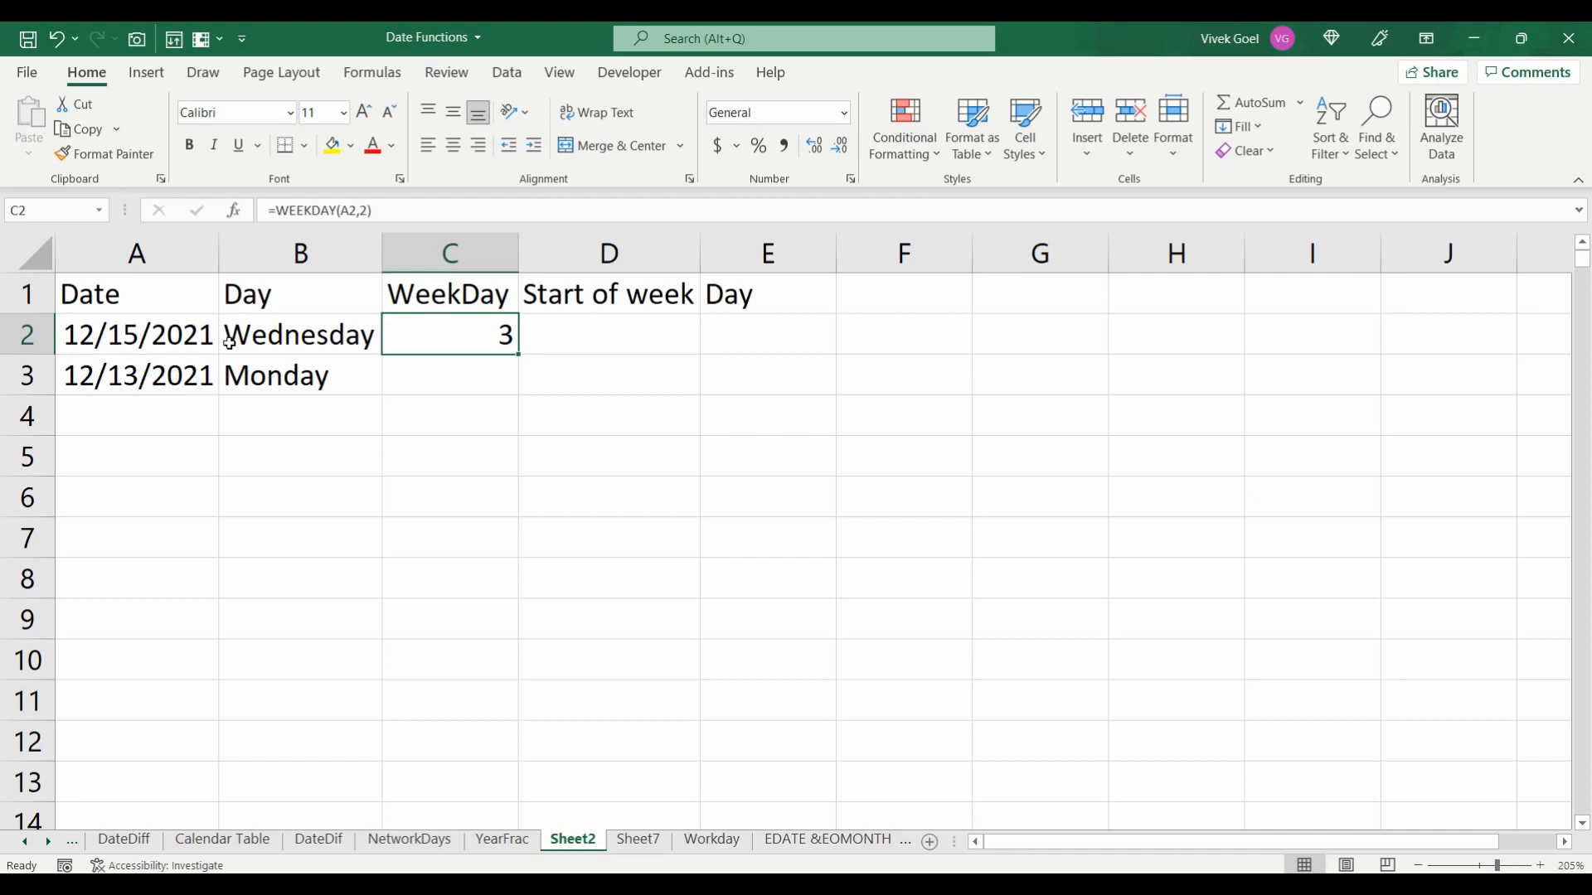
{"action": "key", "text": "Right"}
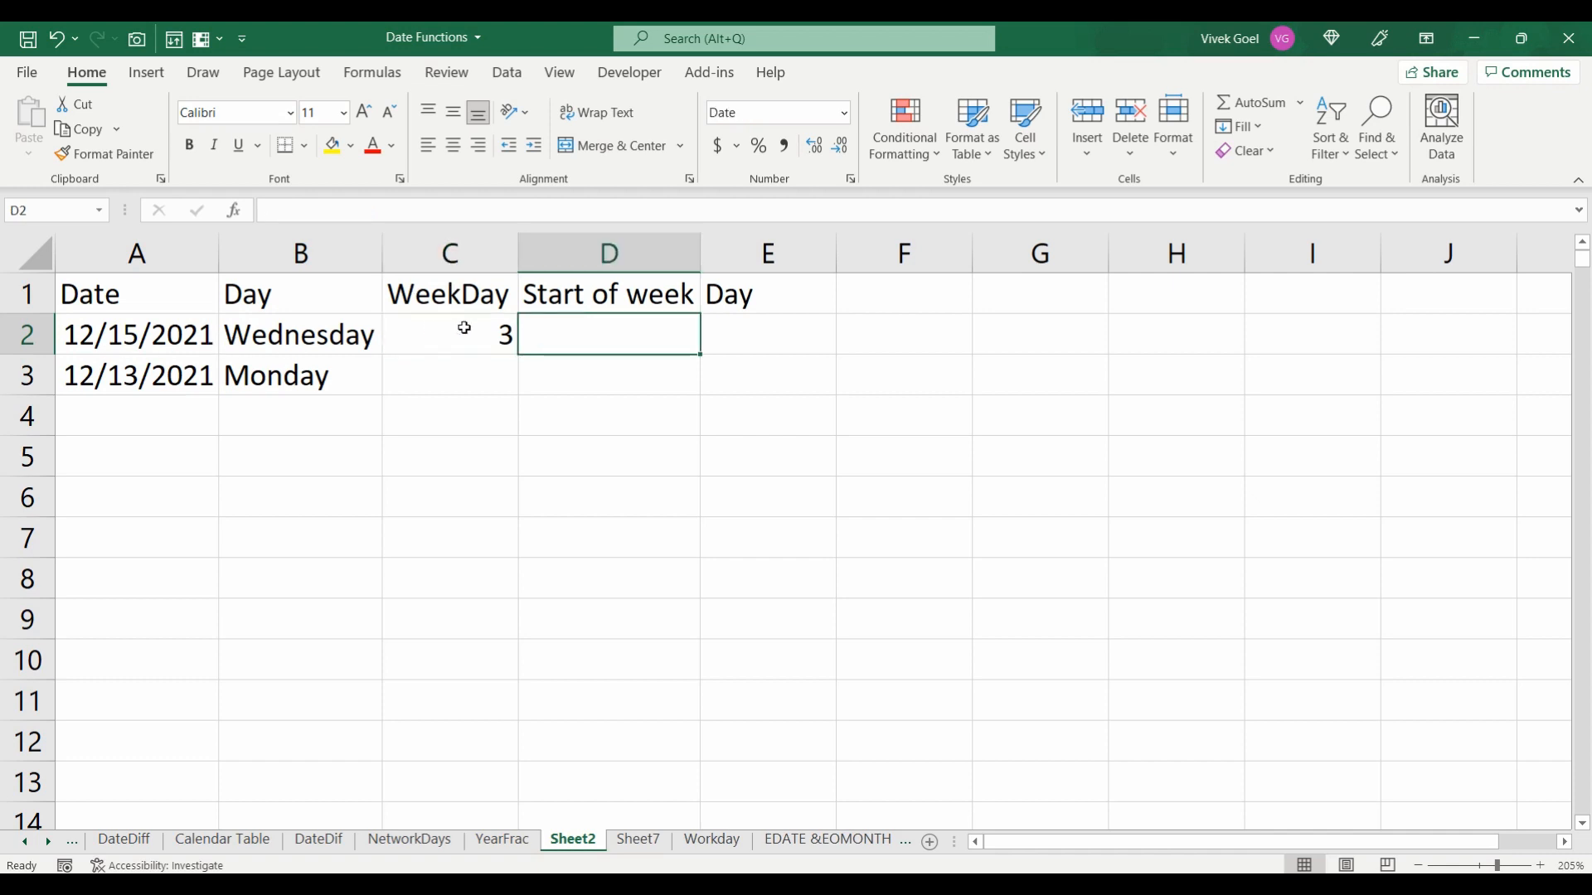
{"action": "type", "text": "="}
{"action": "key", "text": "Left"}
{"action": "key", "text": "Left"}
{"action": "key", "text": "Left"}
{"action": "type", "text": "-"}
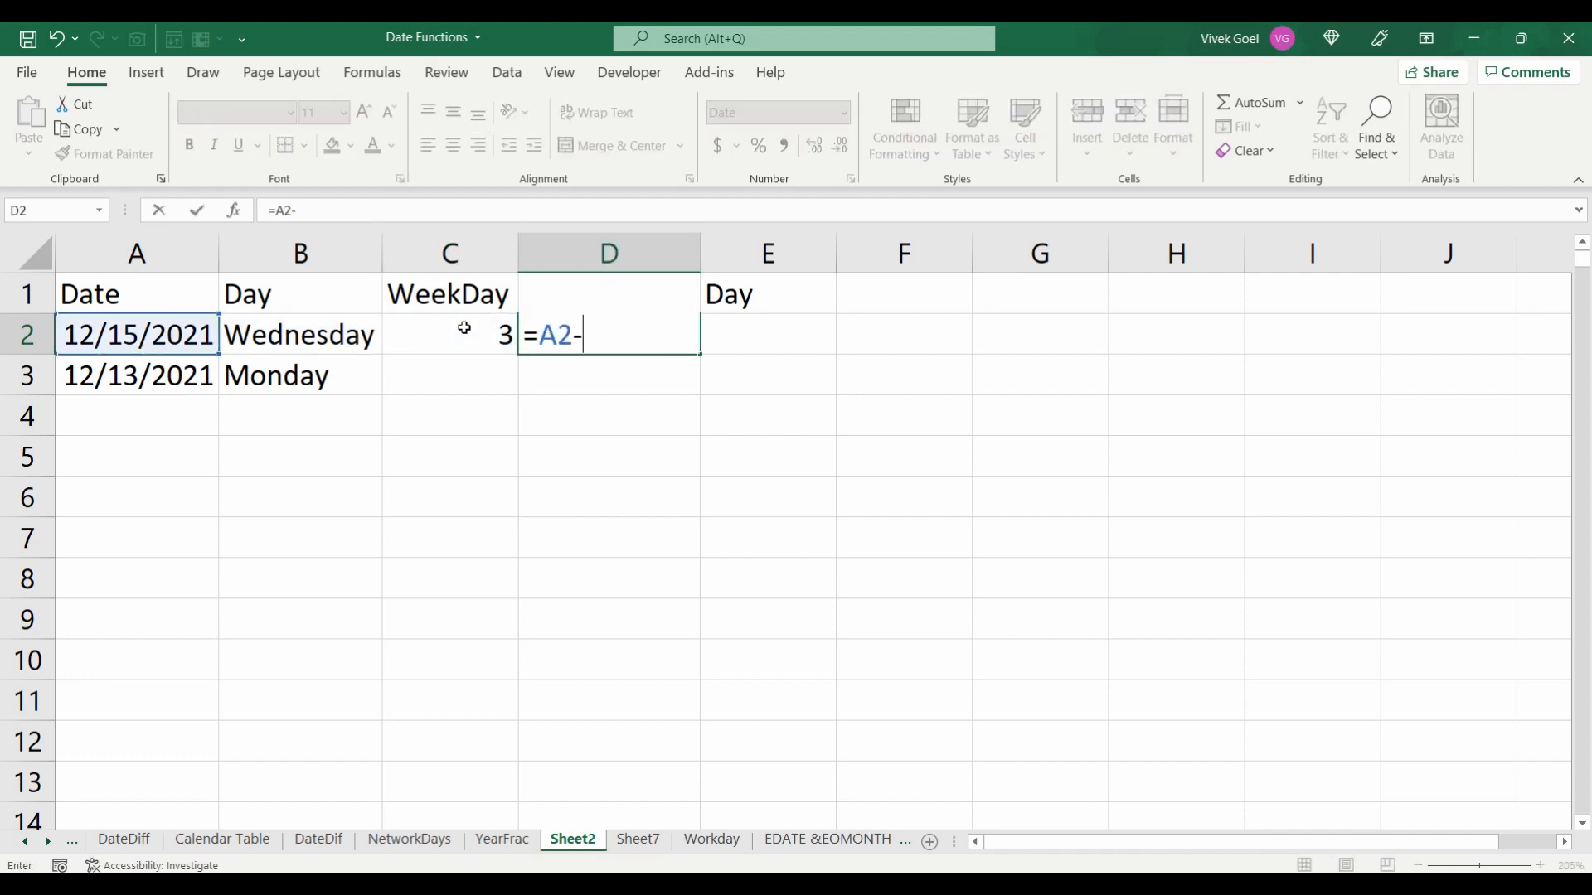
{"action": "key", "text": "Left"}
{"action": "key", "text": "Return"}
{"action": "key", "text": "Up"}
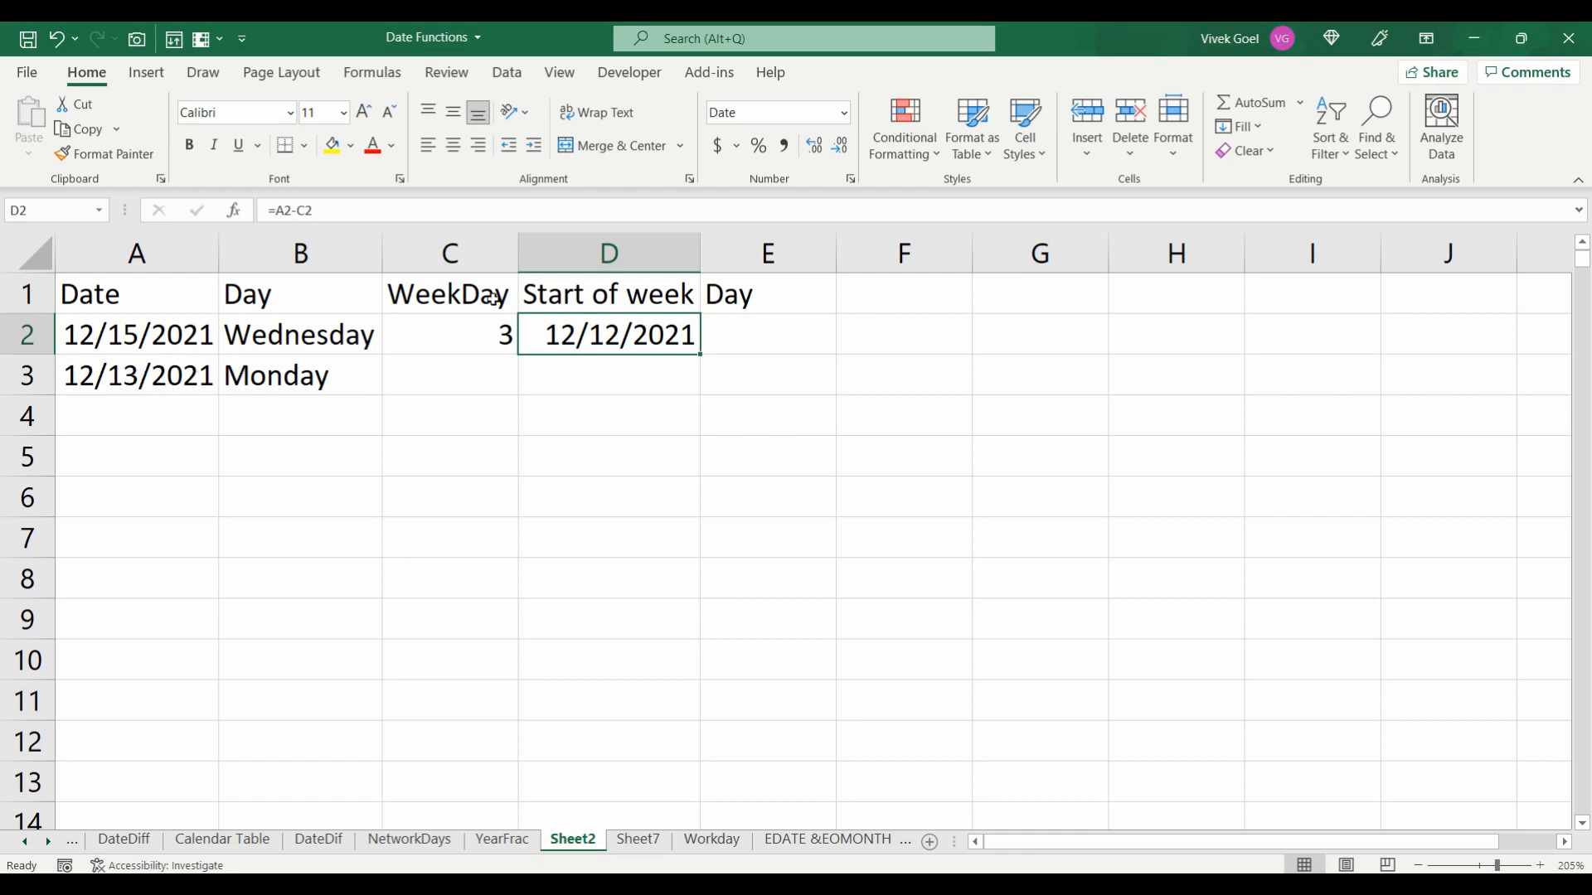
Add +1 to the end of the Start of week formula in D2
{"action": "left_click", "coordinate": [394, 216]}
{"action": "type", "text": "+1"}
{"action": "key", "text": "Return"}
Enter =TEXT(D2,"dddd") in cell E2 to give the day name of the week's start date
{"action": "key", "text": "Up"}
{"action": "key", "text": "Right"}
{"action": "type", "text": "=text"}
{"action": "key", "text": "Tab"}
{"action": "key", "text": "Left"}
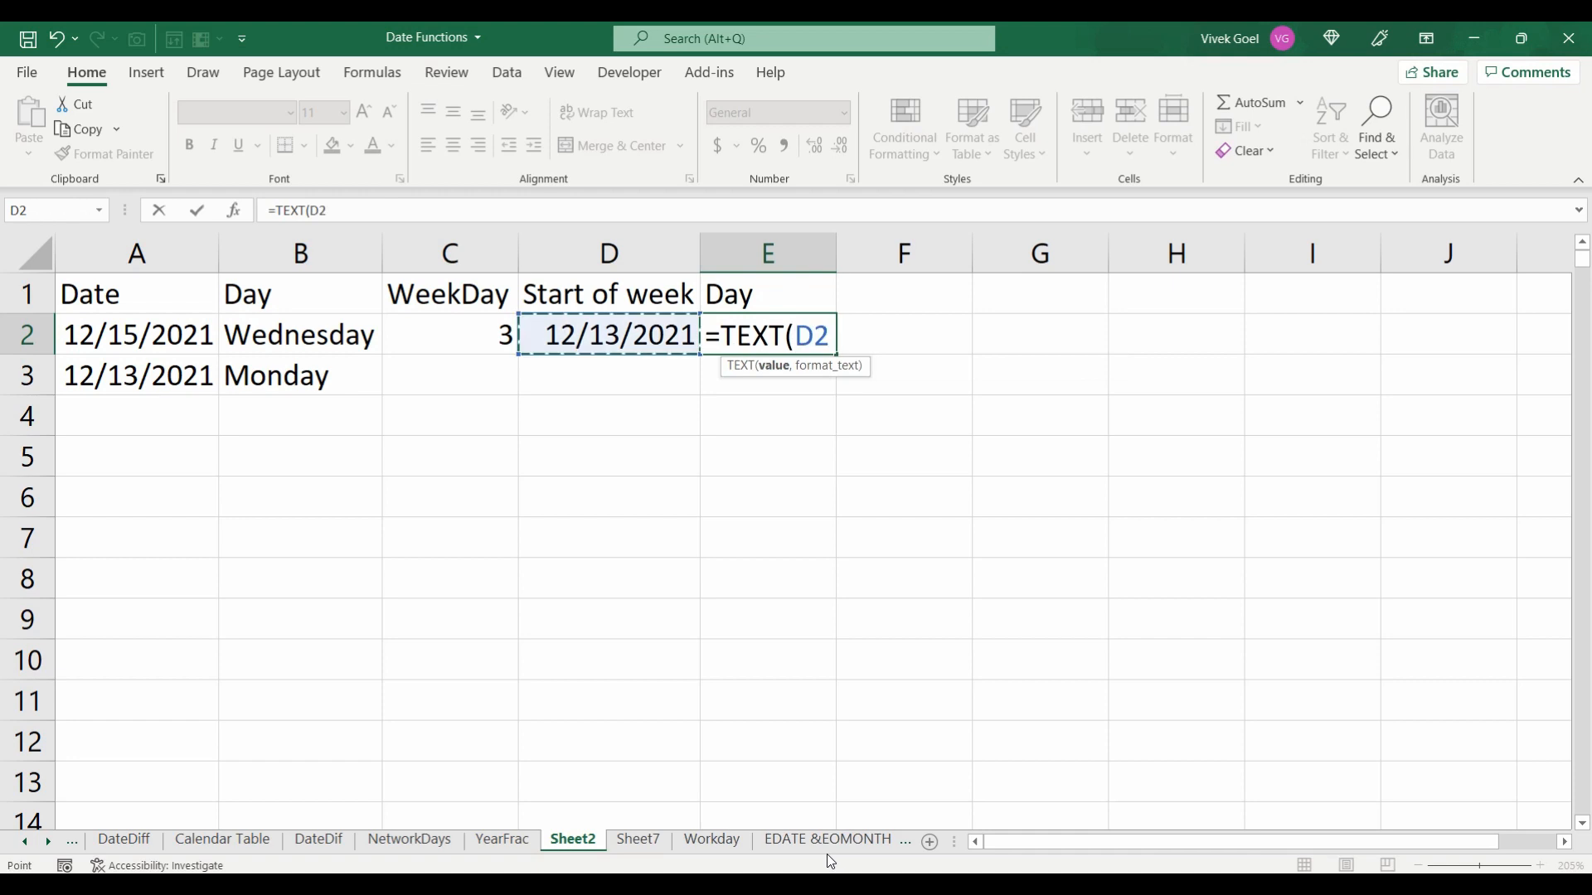
{"action": "type", "text": ",\"dddd\""}
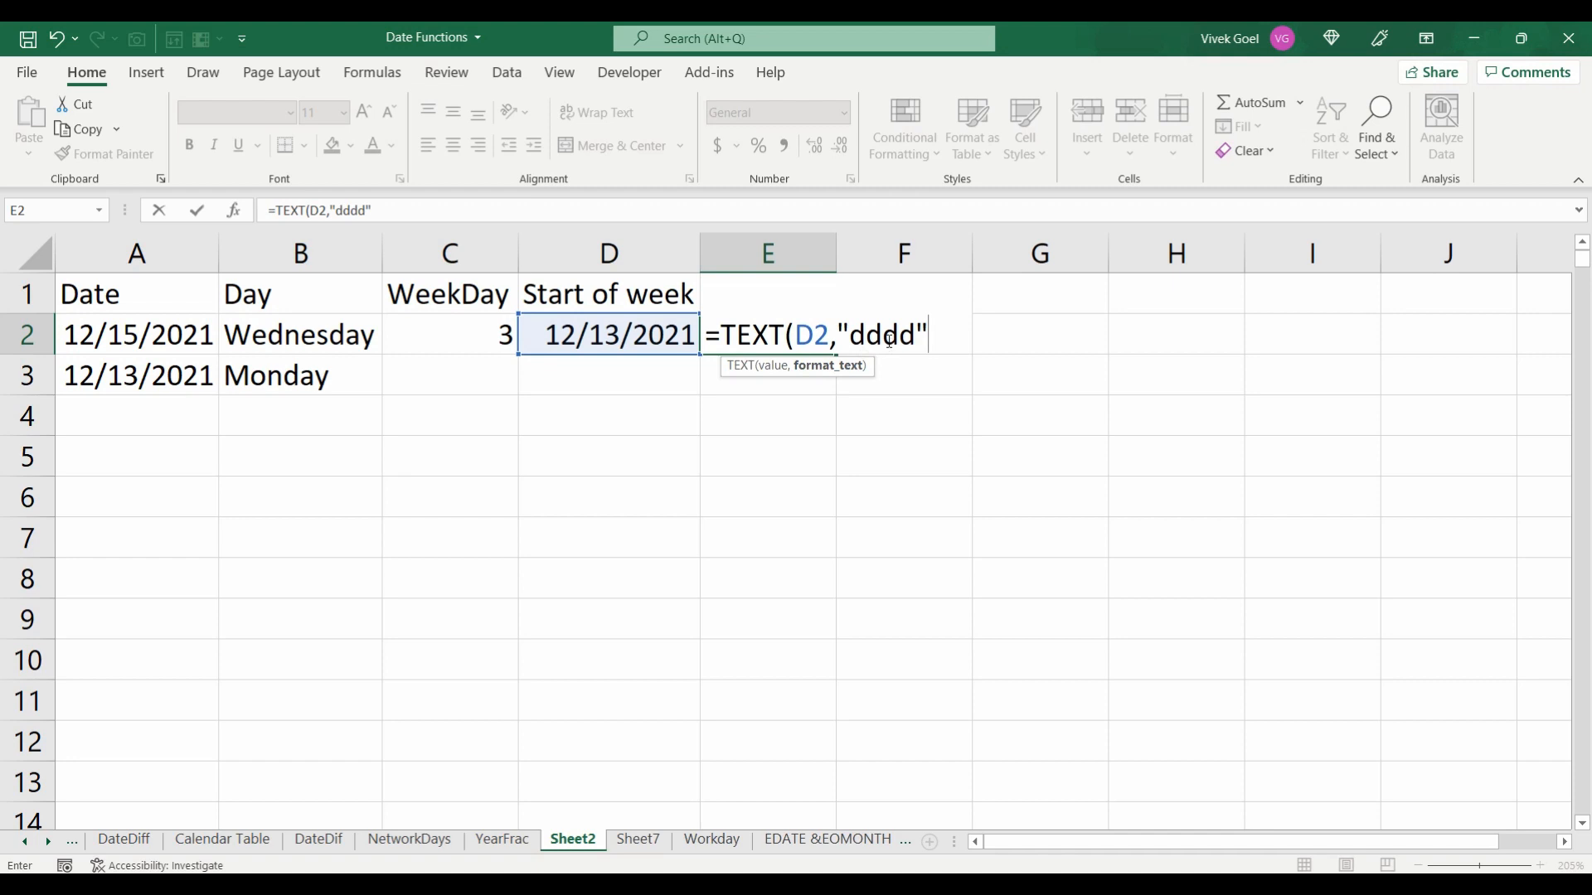
{"action": "type", "text": ")"}
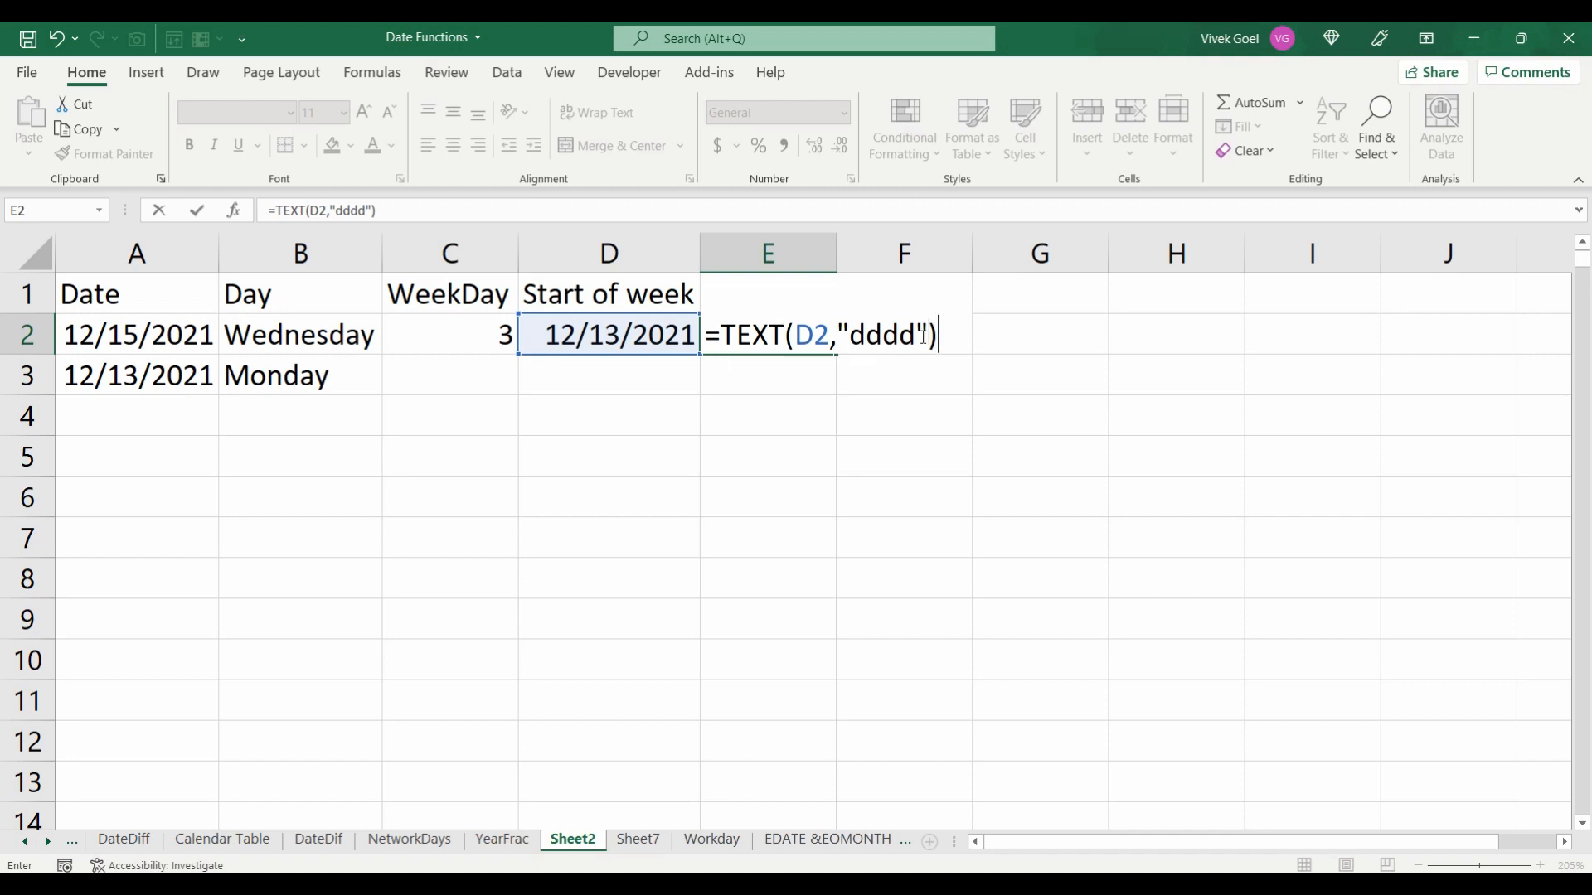
{"action": "key", "text": "Return"}
{"action": "key", "text": "Up"}
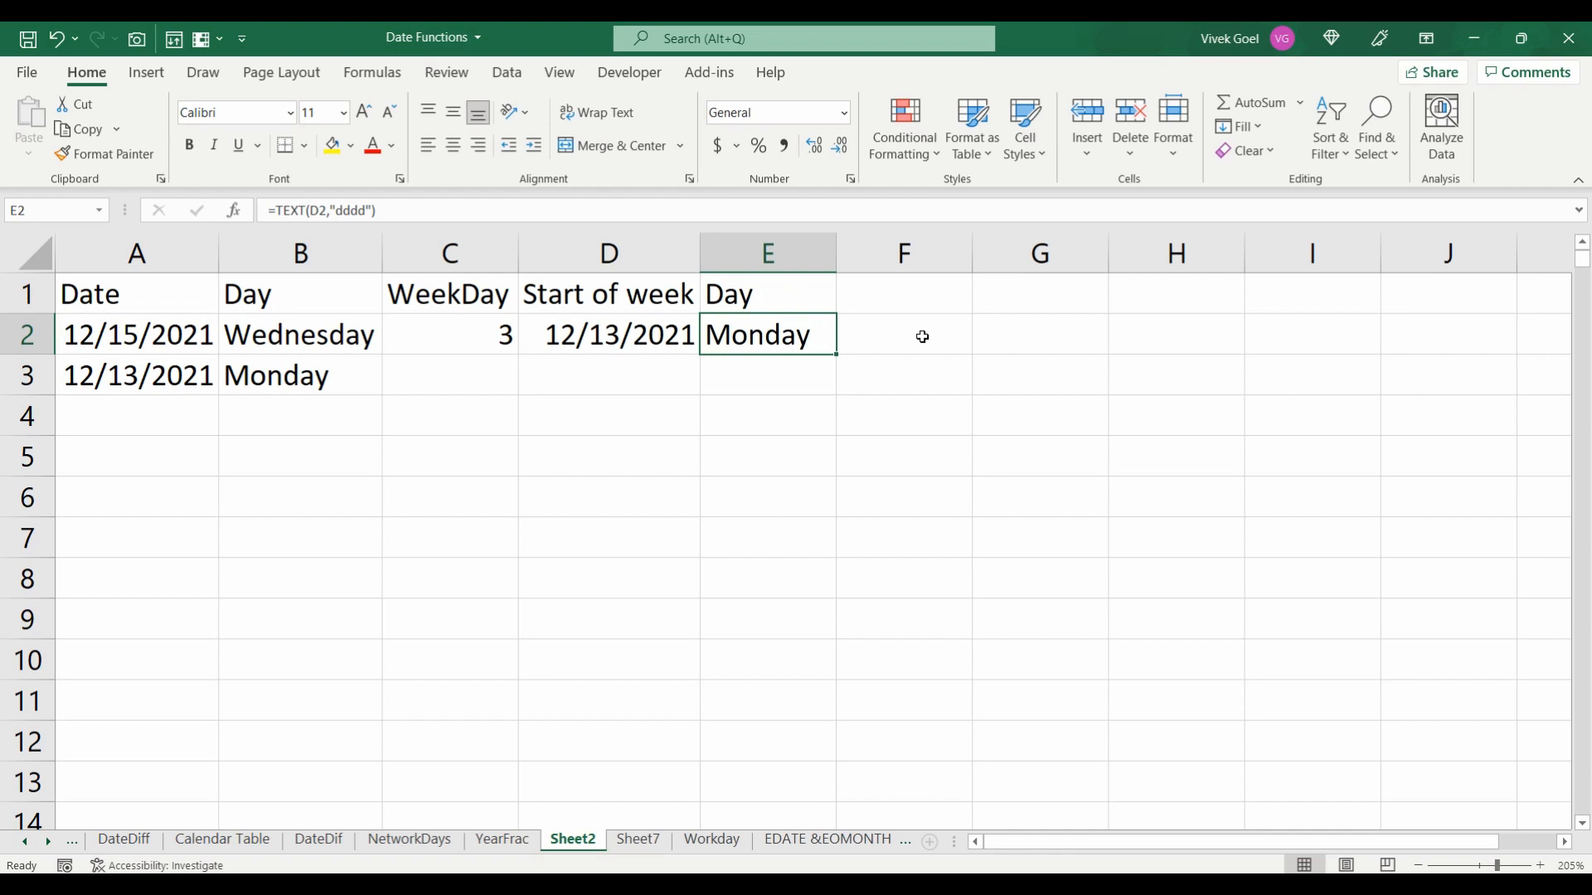
Change the day of the sample date in A2 so that it reads 12/31/2021, and check the week start in D2:E2
{"action": "key", "text": "Left"}
{"action": "key", "text": "Left"}
{"action": "key", "text": "Left"}
{"action": "key", "text": "Left"}
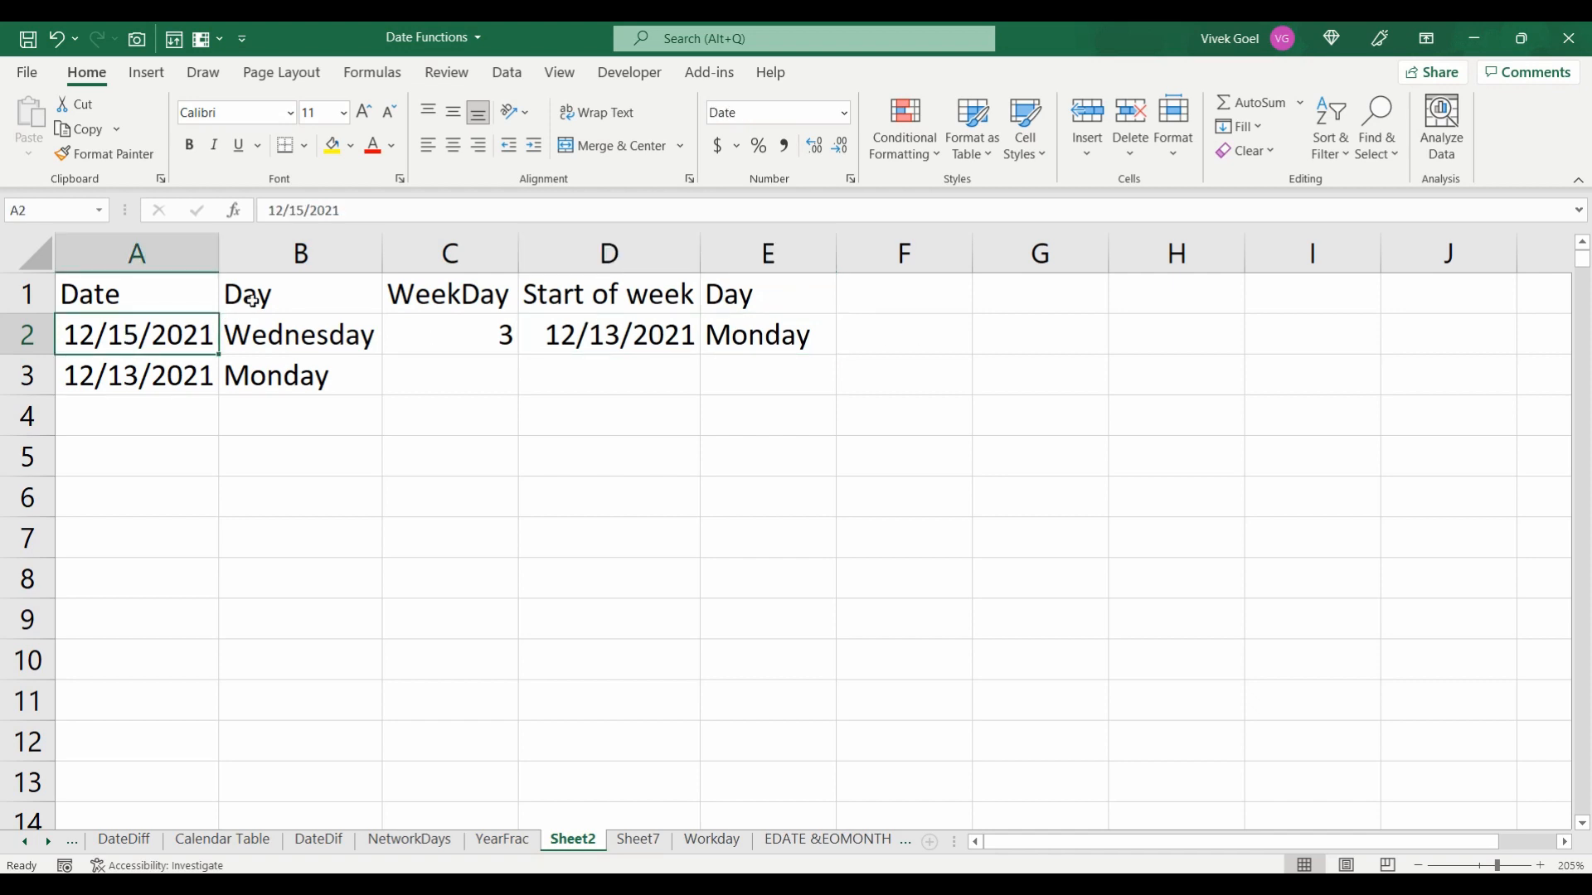
{"action": "left_click", "coordinate": [301, 214]}
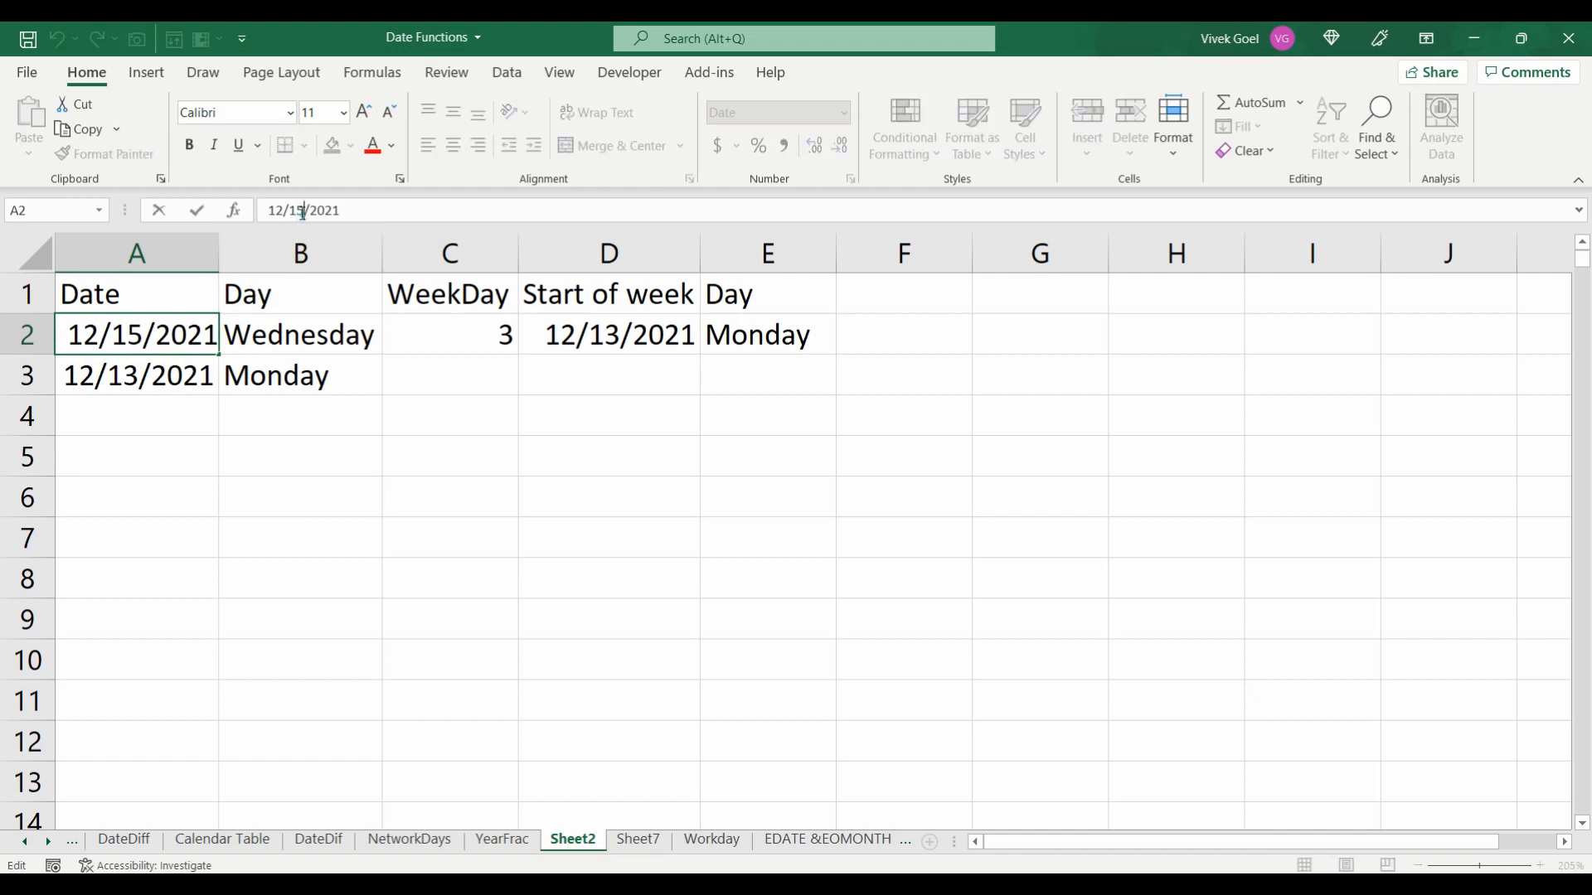
{"action": "key", "text": "BackSpace"}
{"action": "key", "text": "BackSpace"}
{"action": "type", "text": "31"}
{"action": "key", "text": "ctrl+Return"}
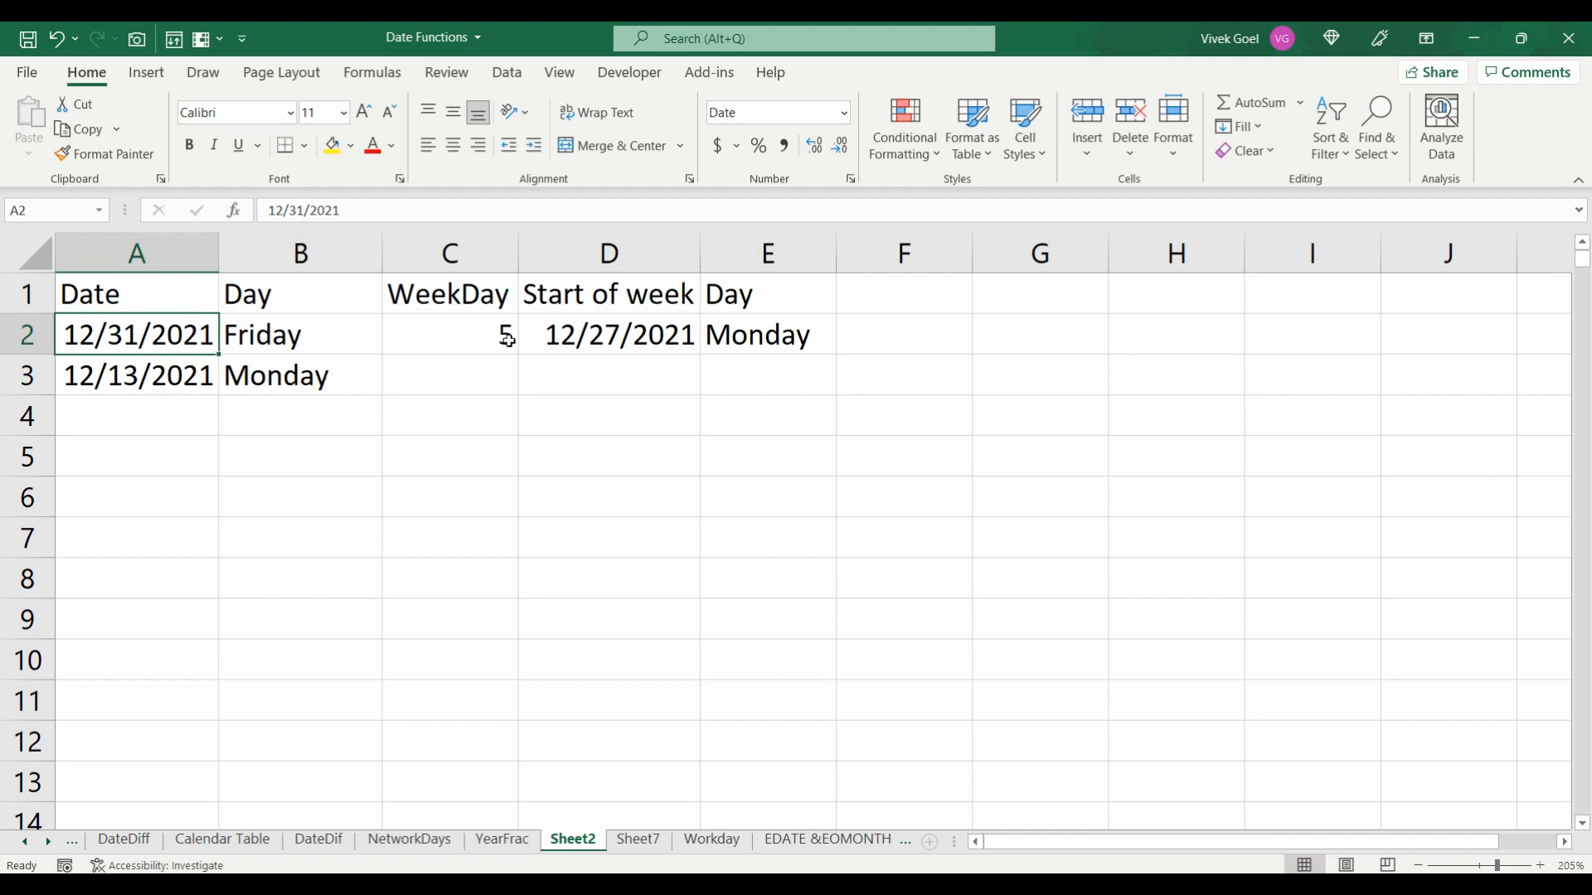
{"action": "left_click_drag", "start_coordinate": [725, 332], "coordinate": [654, 342]}
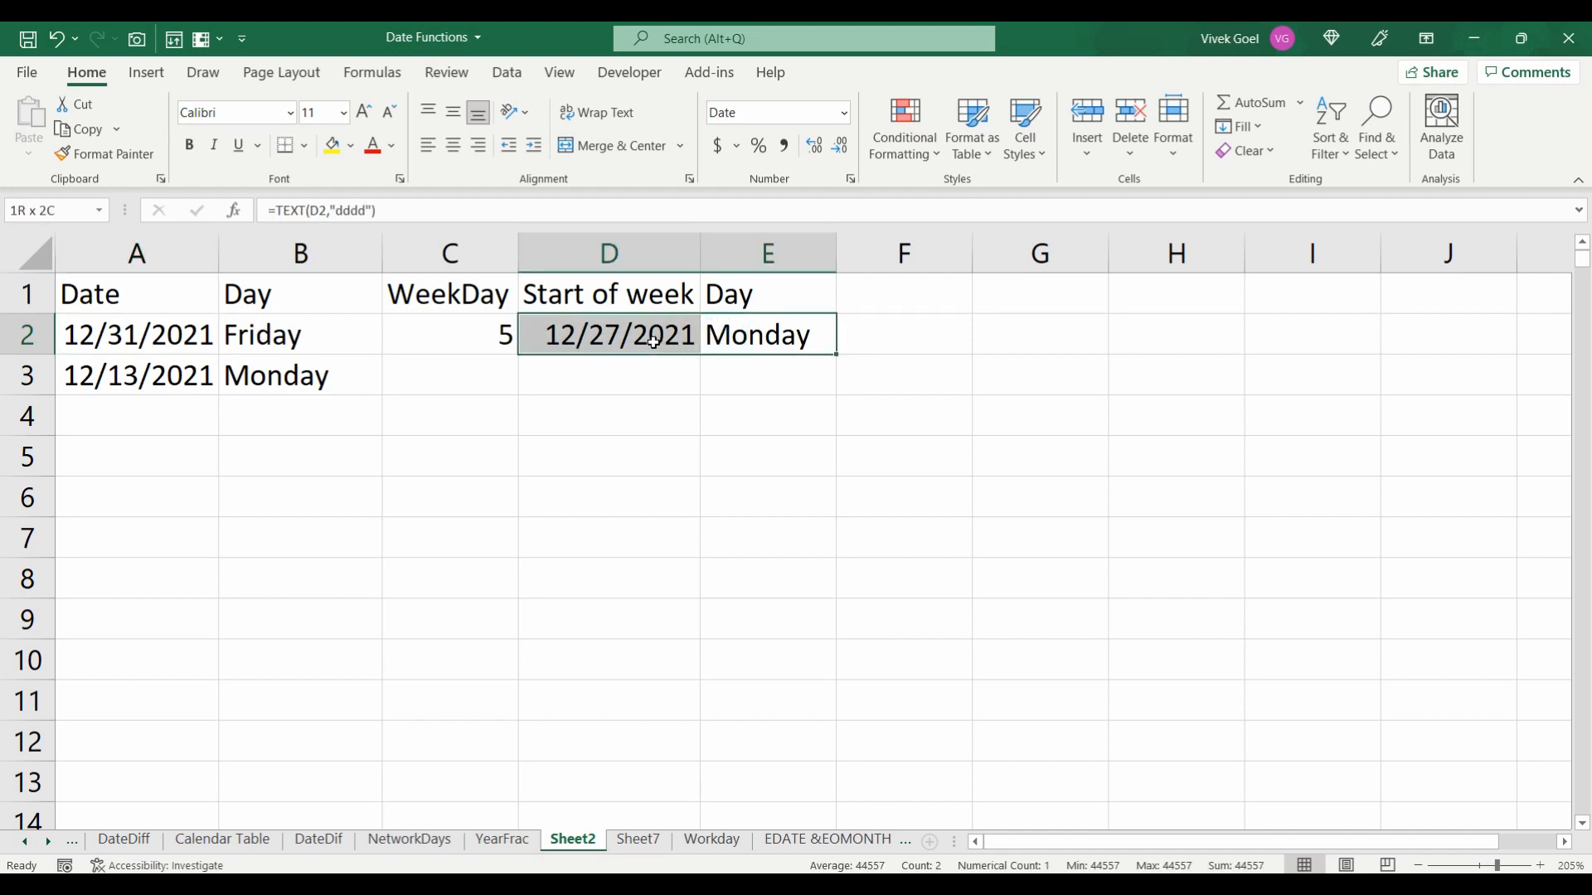
Change the sample date in A2 to 3/3/2021 and check the week start and its day name in D2:E2
{"action": "left_click", "coordinate": [93, 333]}
{"action": "double_click", "coordinate": [95, 333]}
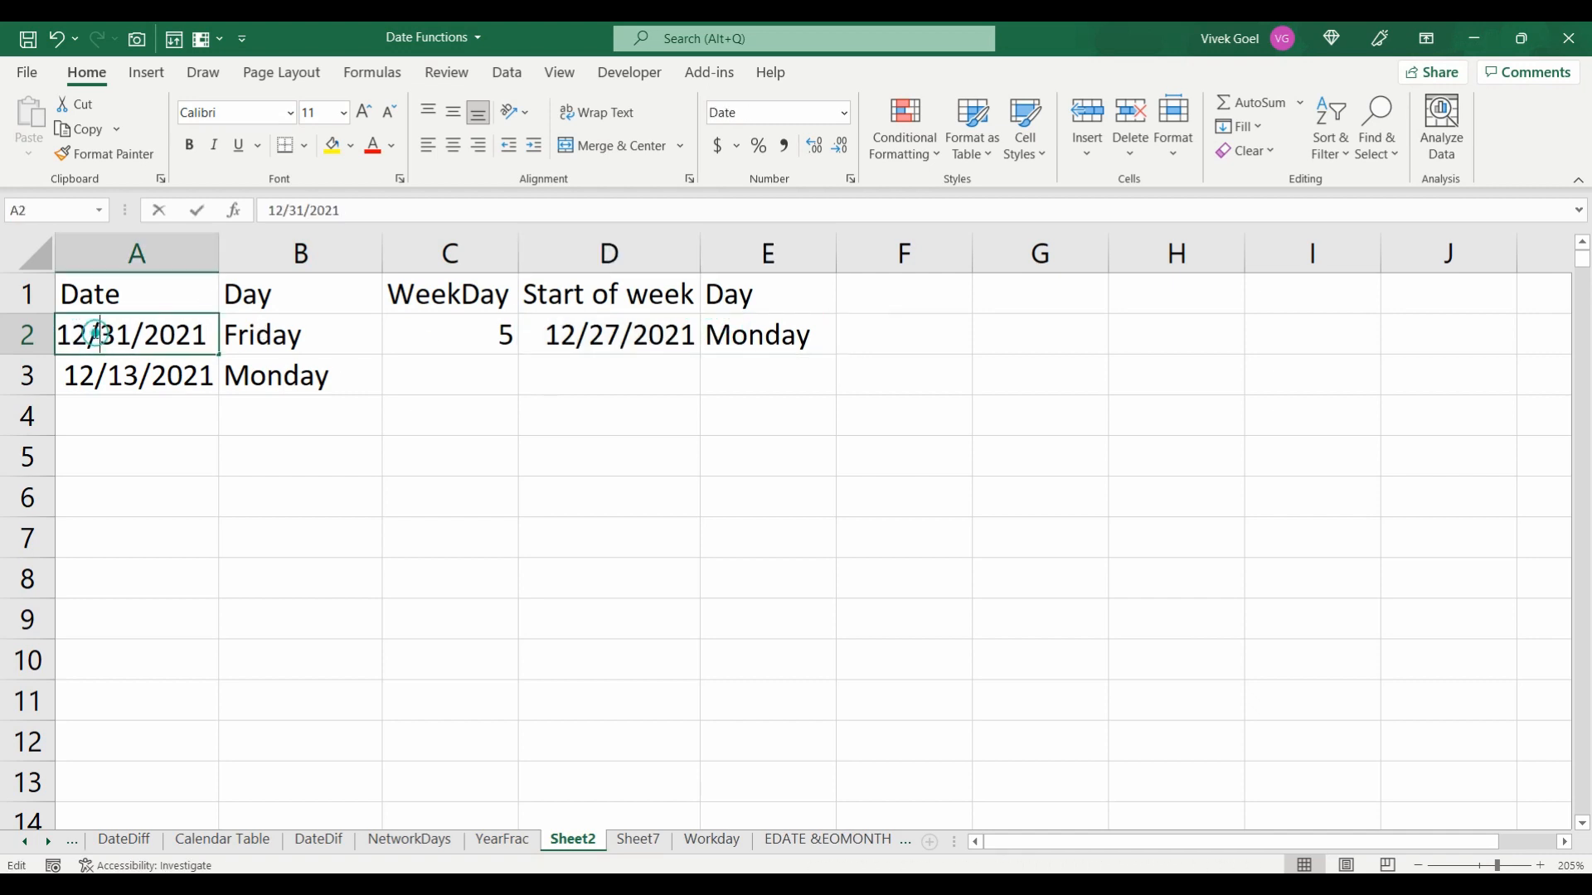
{"action": "key", "text": "BackSpace"}
{"action": "key", "text": "BackSpace"}
{"action": "type", "text": "3"}
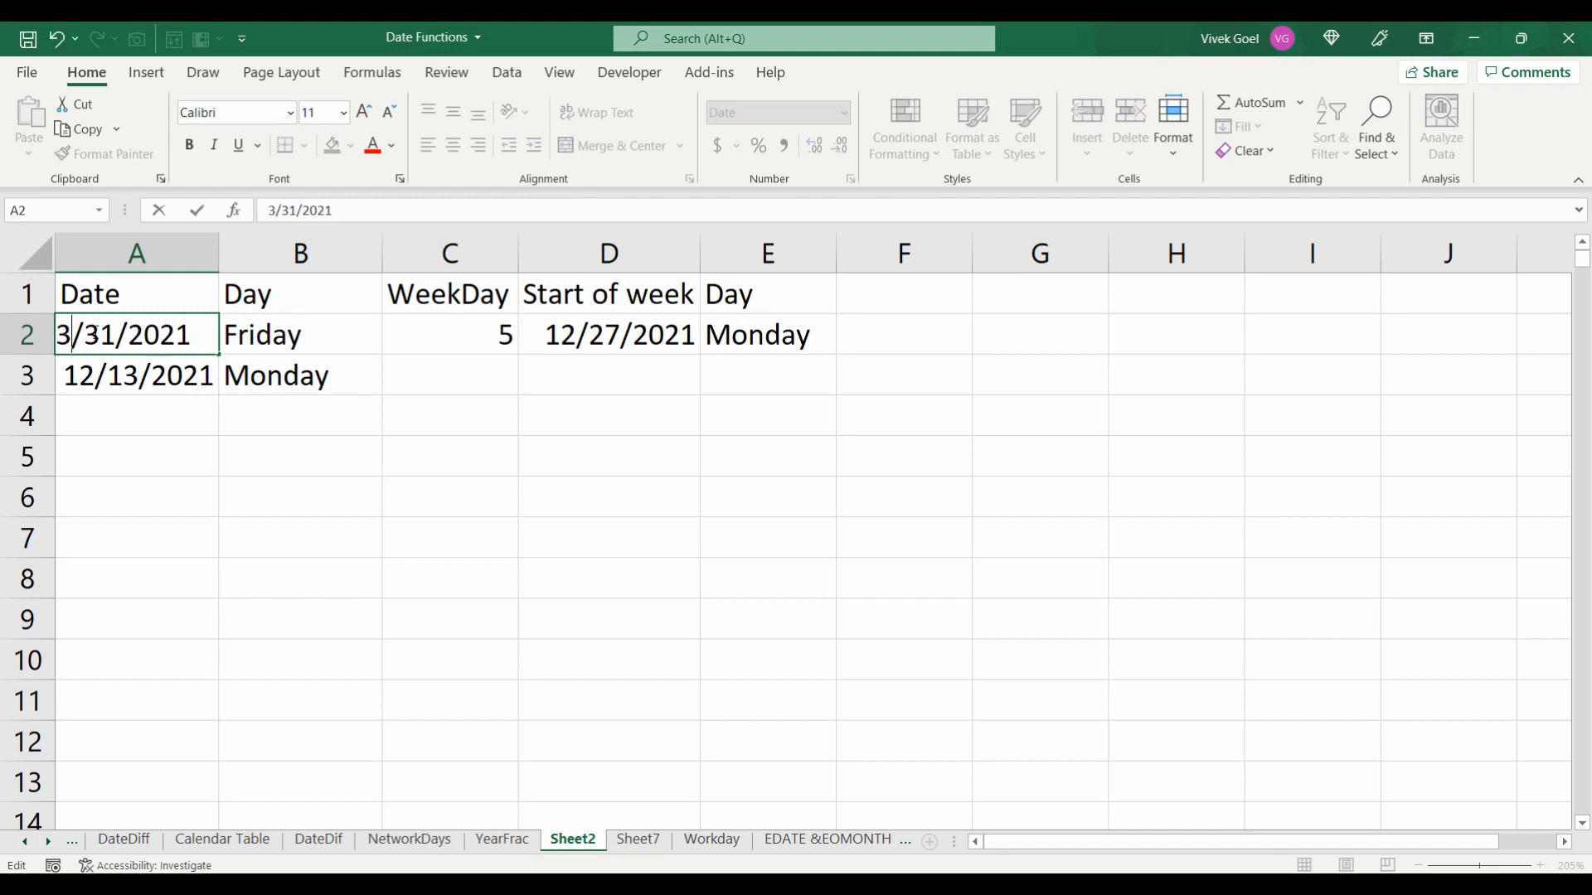
{"action": "key", "text": "BackSpace"}
{"action": "key", "text": "ctrl+Return"}
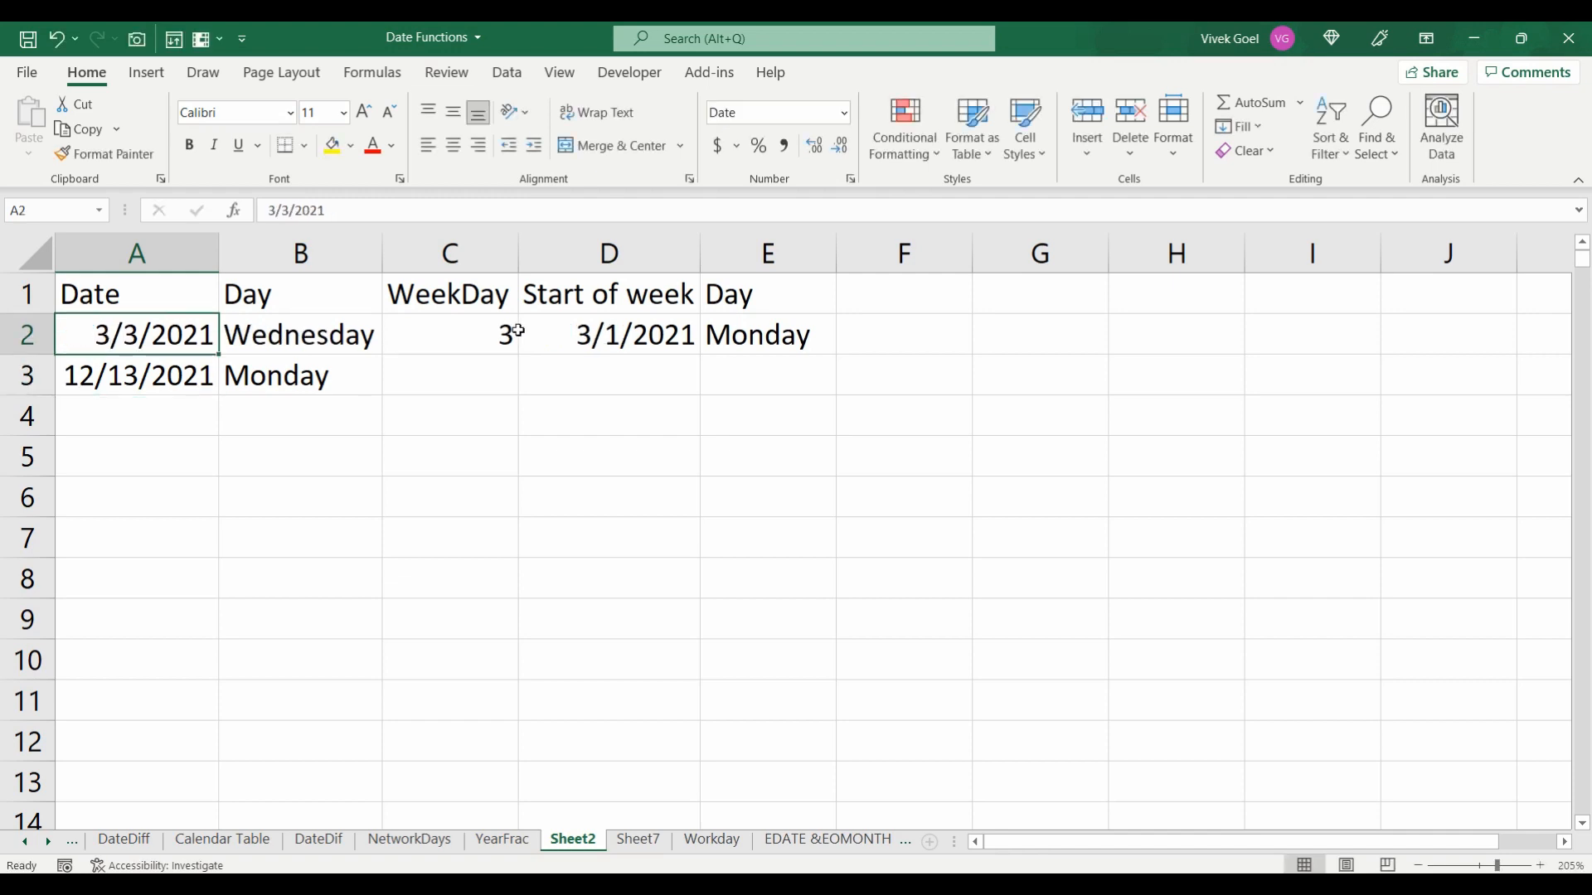
{"action": "left_click", "coordinate": [749, 343]}
{"action": "key", "text": "shift+Left"}
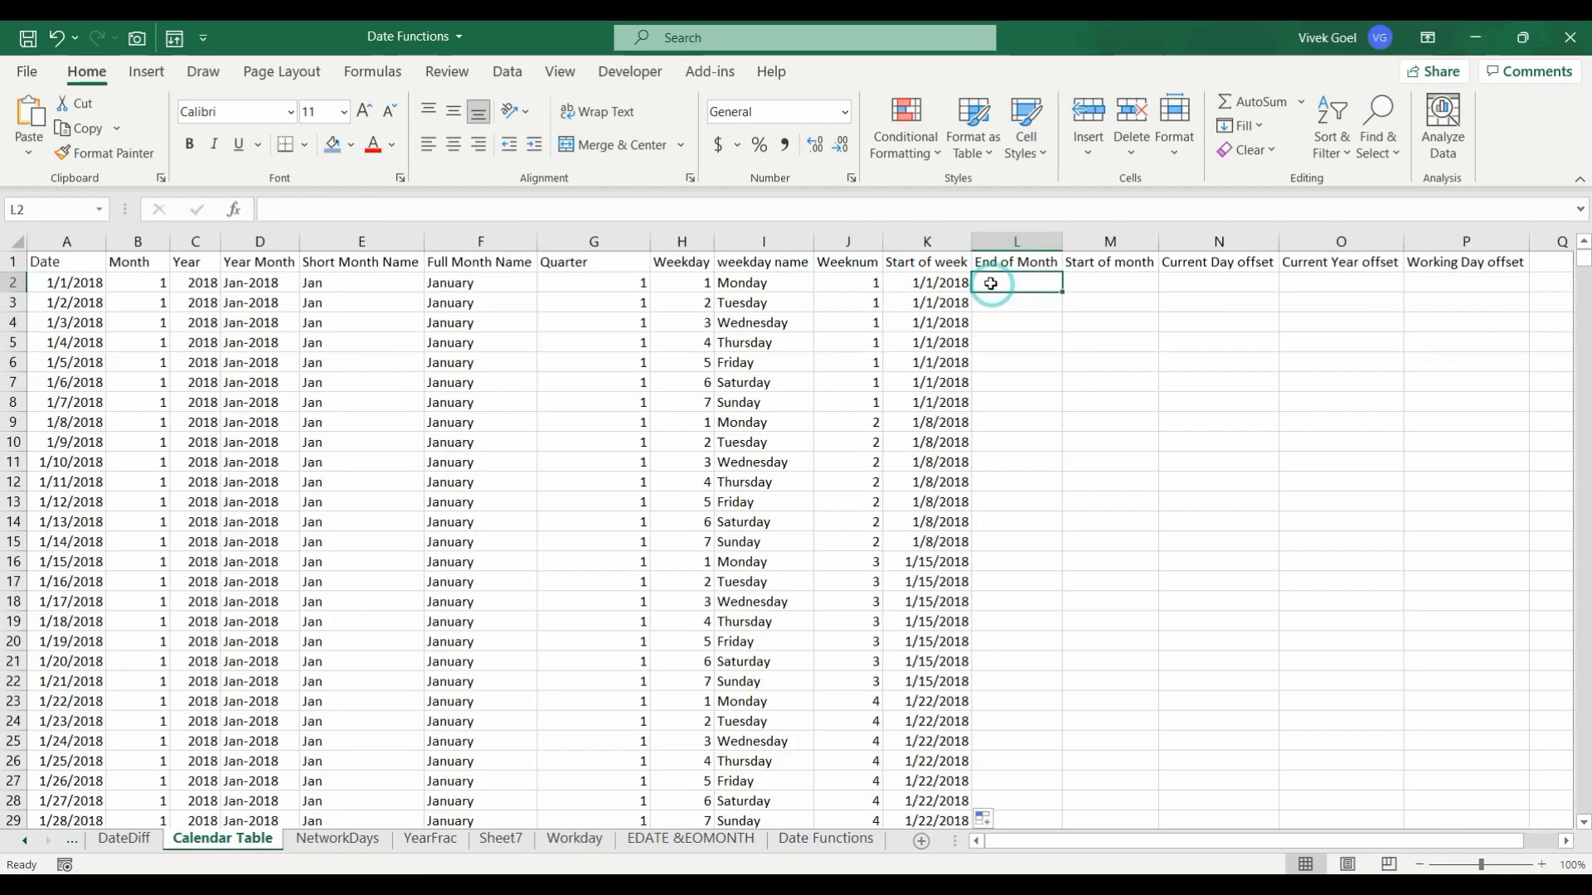
Enter =EOMONTH(A2,0) in cell L2 of the Calendar Table's End of Month column
{"action": "type", "text": "=eom"}
{"action": "key", "text": "Tab"}
{"action": "key", "text": "Left"}
{"action": "key", "text": "Left"}
{"action": "key", "text": "Left"}
{"action": "key", "text": "Left"}
{"action": "key", "text": "Left"}
{"action": "key", "text": "Left"}
{"action": "key", "text": "Left"}
{"action": "key", "text": "Left"}
{"action": "key", "text": "Left"}
{"action": "key", "text": "Left"}
{"action": "key", "text": "Left"}
{"action": "type", "text": ","}
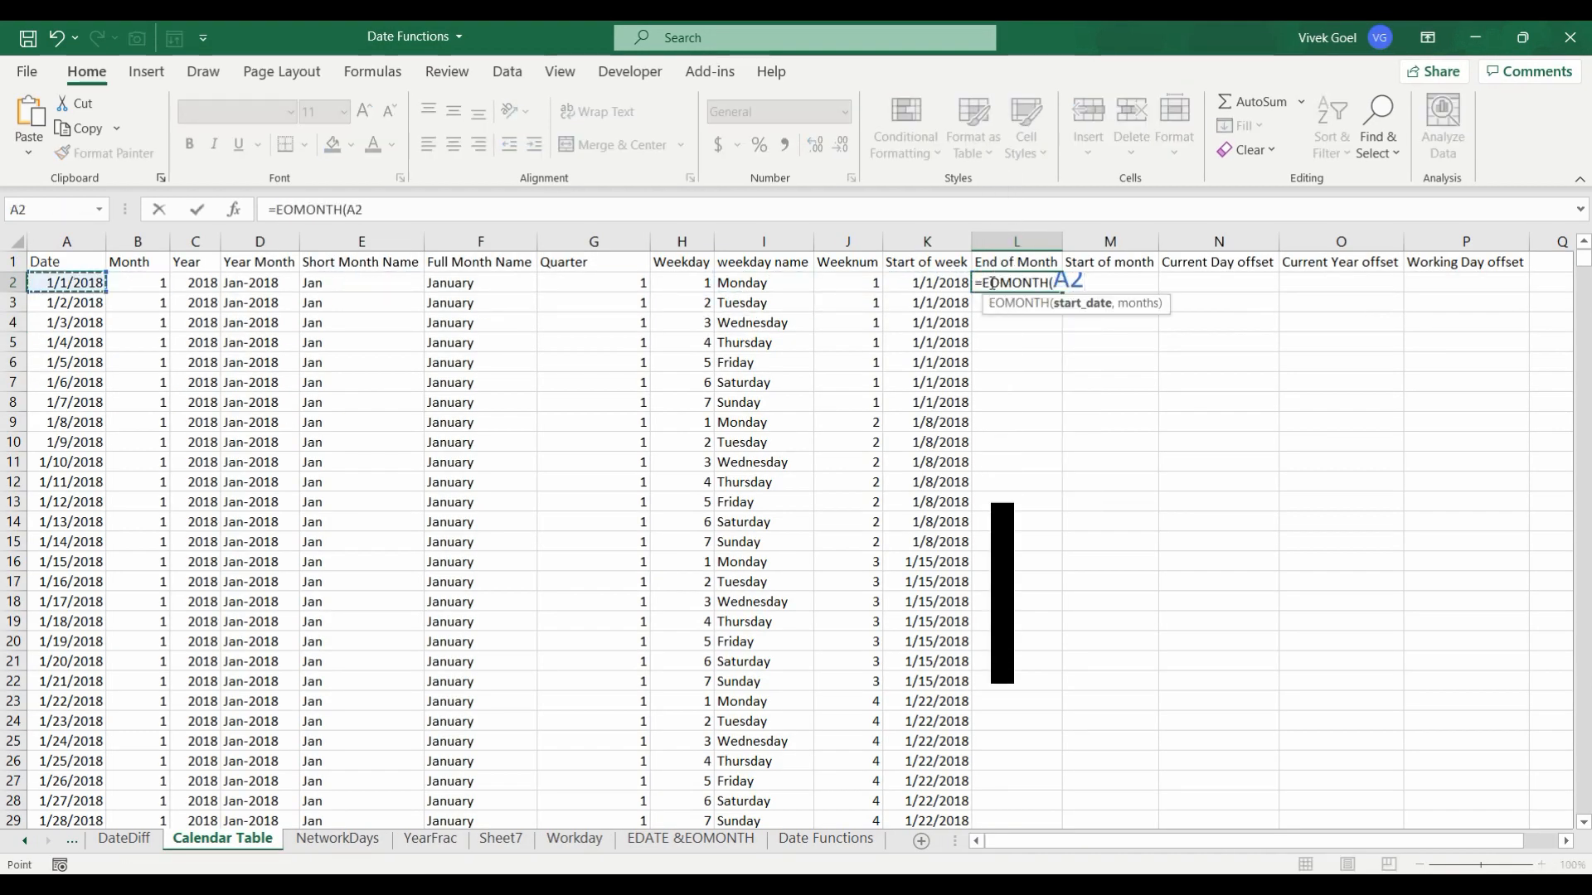
{"action": "type", "text": "0)"}
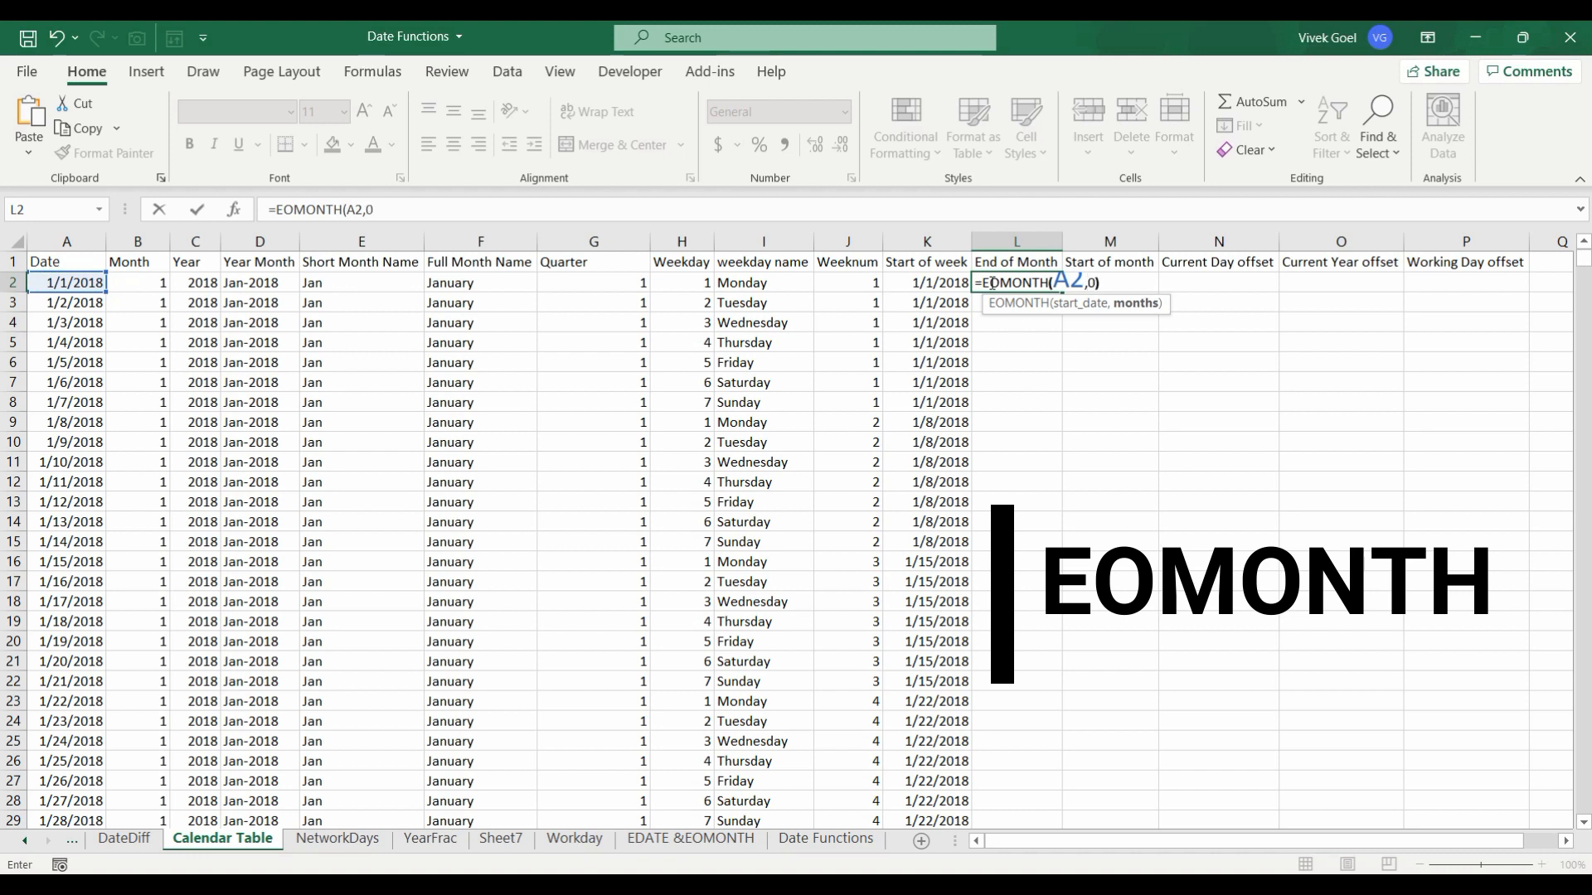
{"action": "key", "text": "Return"}
{"action": "key", "text": "Up"}
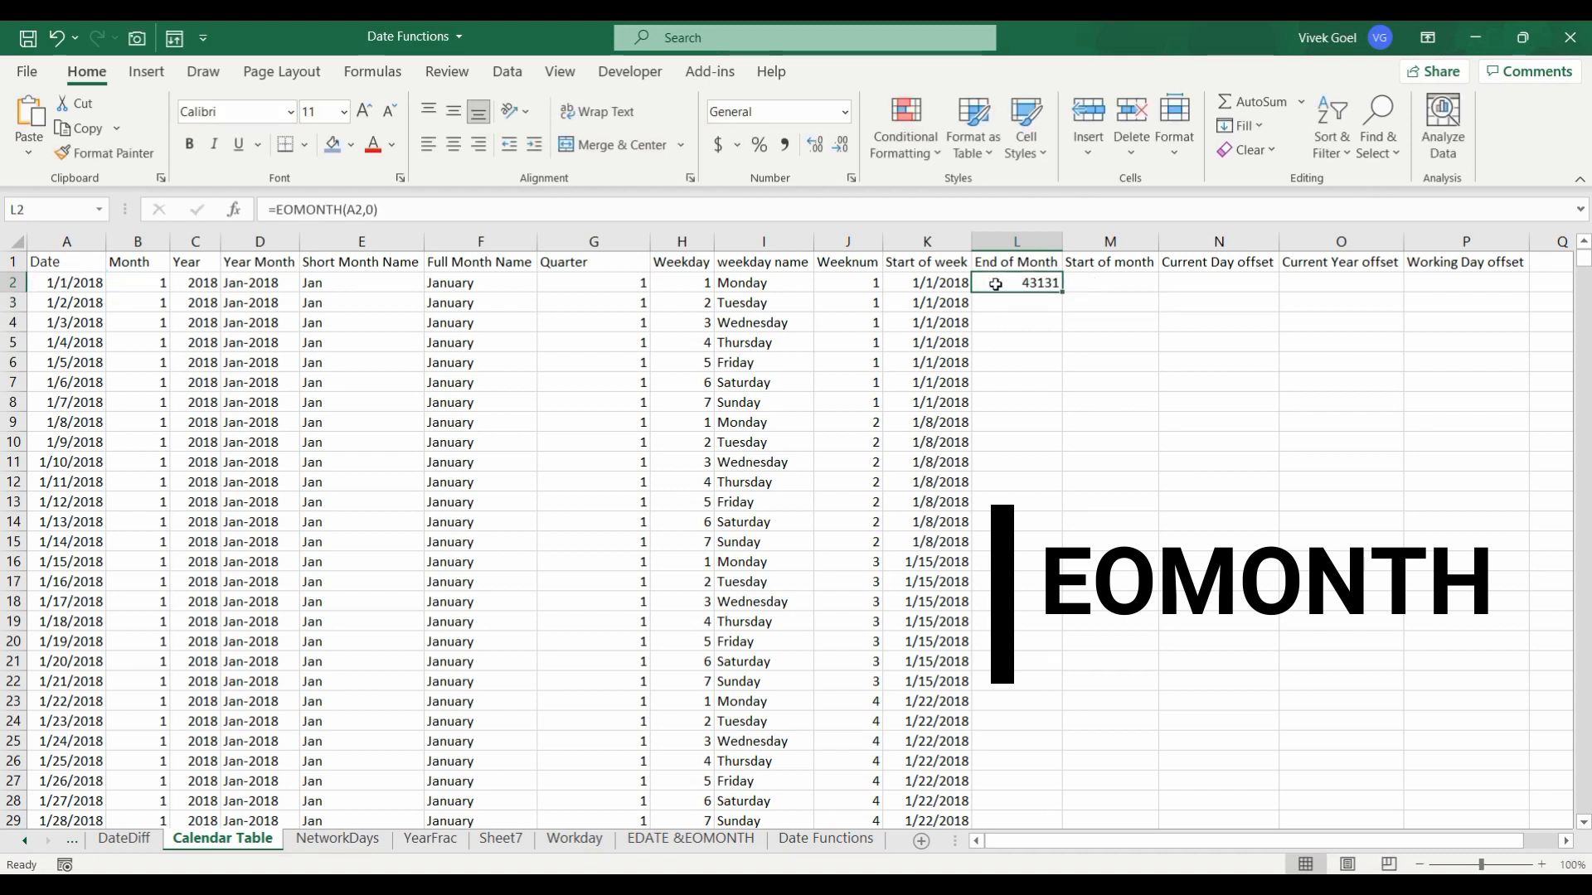
Fill the End of Month formula down to the last date row and format the column as Short Date
{"action": "double_click", "coordinate": [1056, 289]}
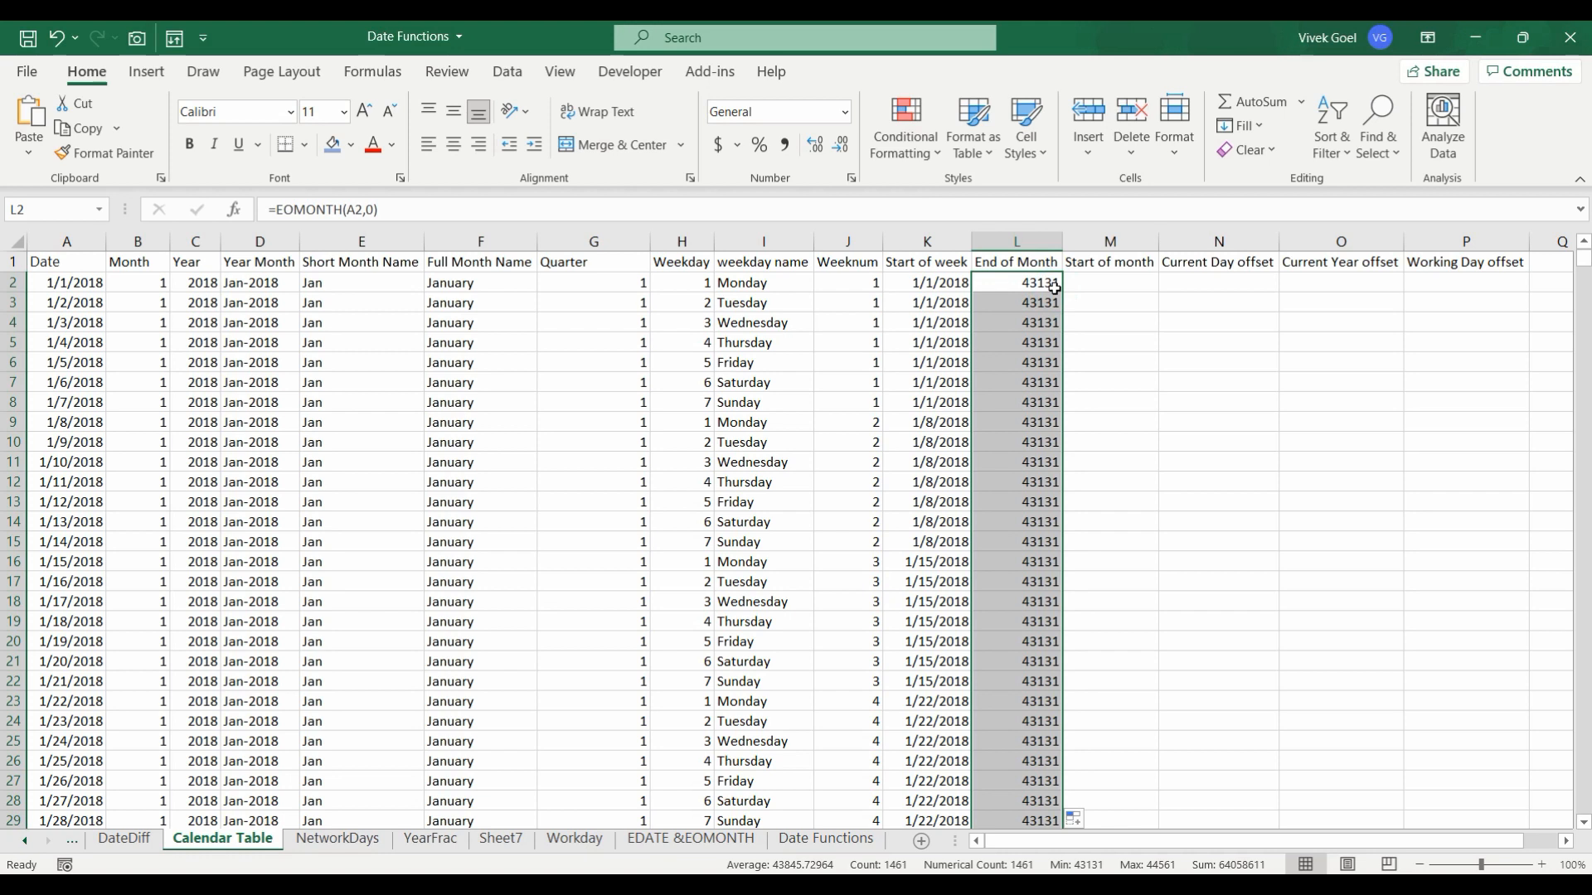
{"action": "left_click", "coordinate": [846, 111]}
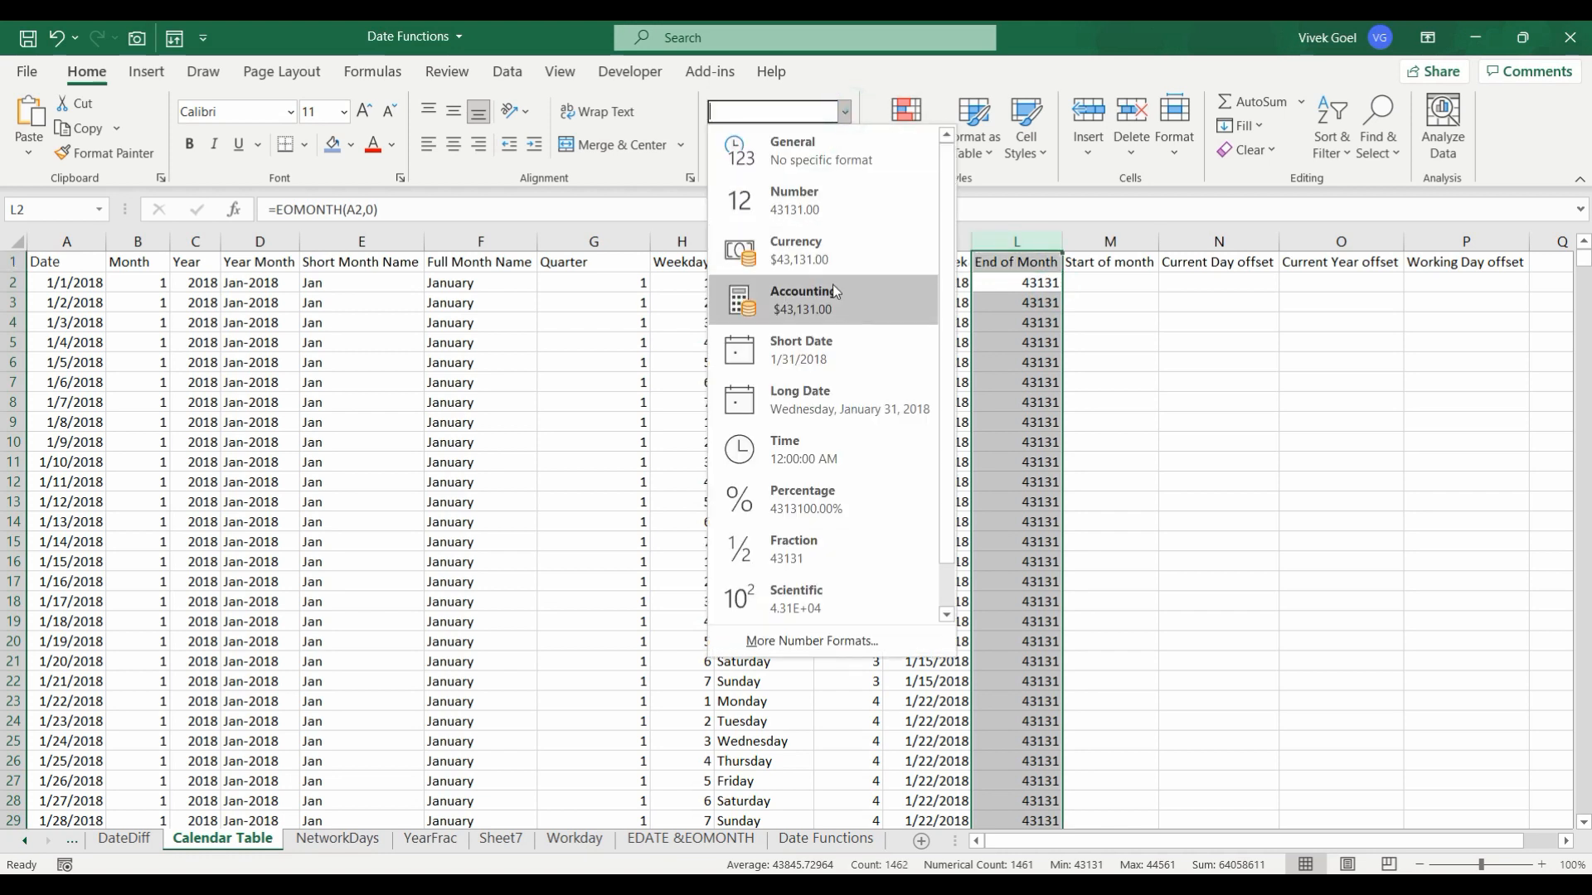
{"action": "left_click", "coordinate": [852, 344]}
Enter =EOMONTH(A2,-1)+1 in M2 and fill it down the Start of month column
{"action": "left_click", "coordinate": [1103, 277]}
{"action": "type", "text": "=eom"}
{"action": "key", "text": "Tab"}
{"action": "key", "text": "Left"}
{"action": "key", "text": "Left"}
{"action": "key", "text": "ctrl+Left"}
{"action": "type", "text": ",-1"}
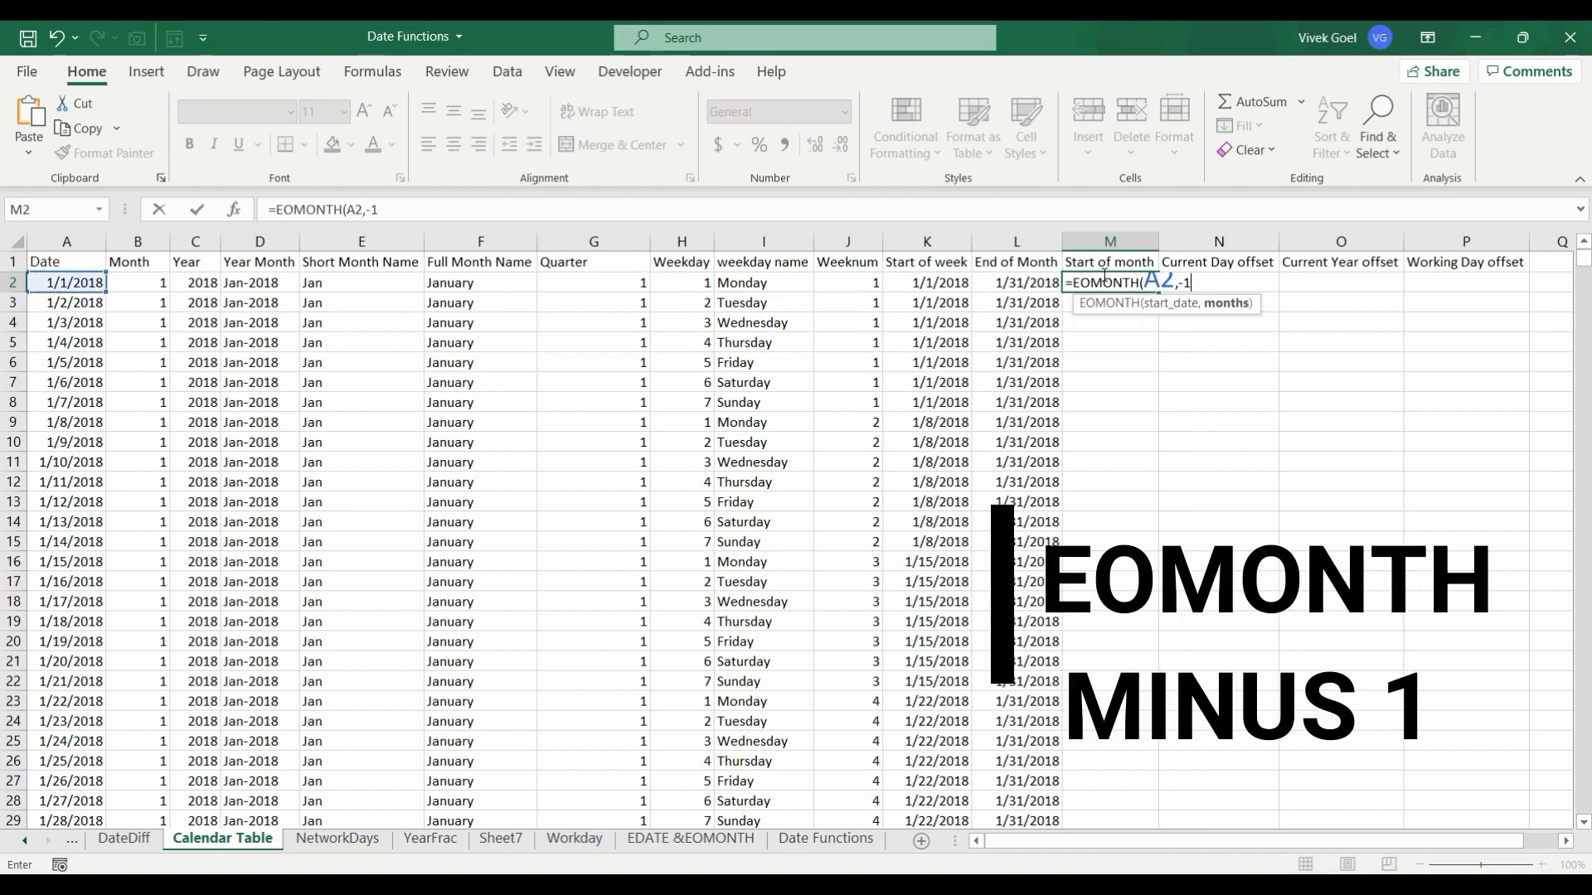
{"action": "type", "text": ")+1"}
{"action": "key", "text": "ctrl+Return"}
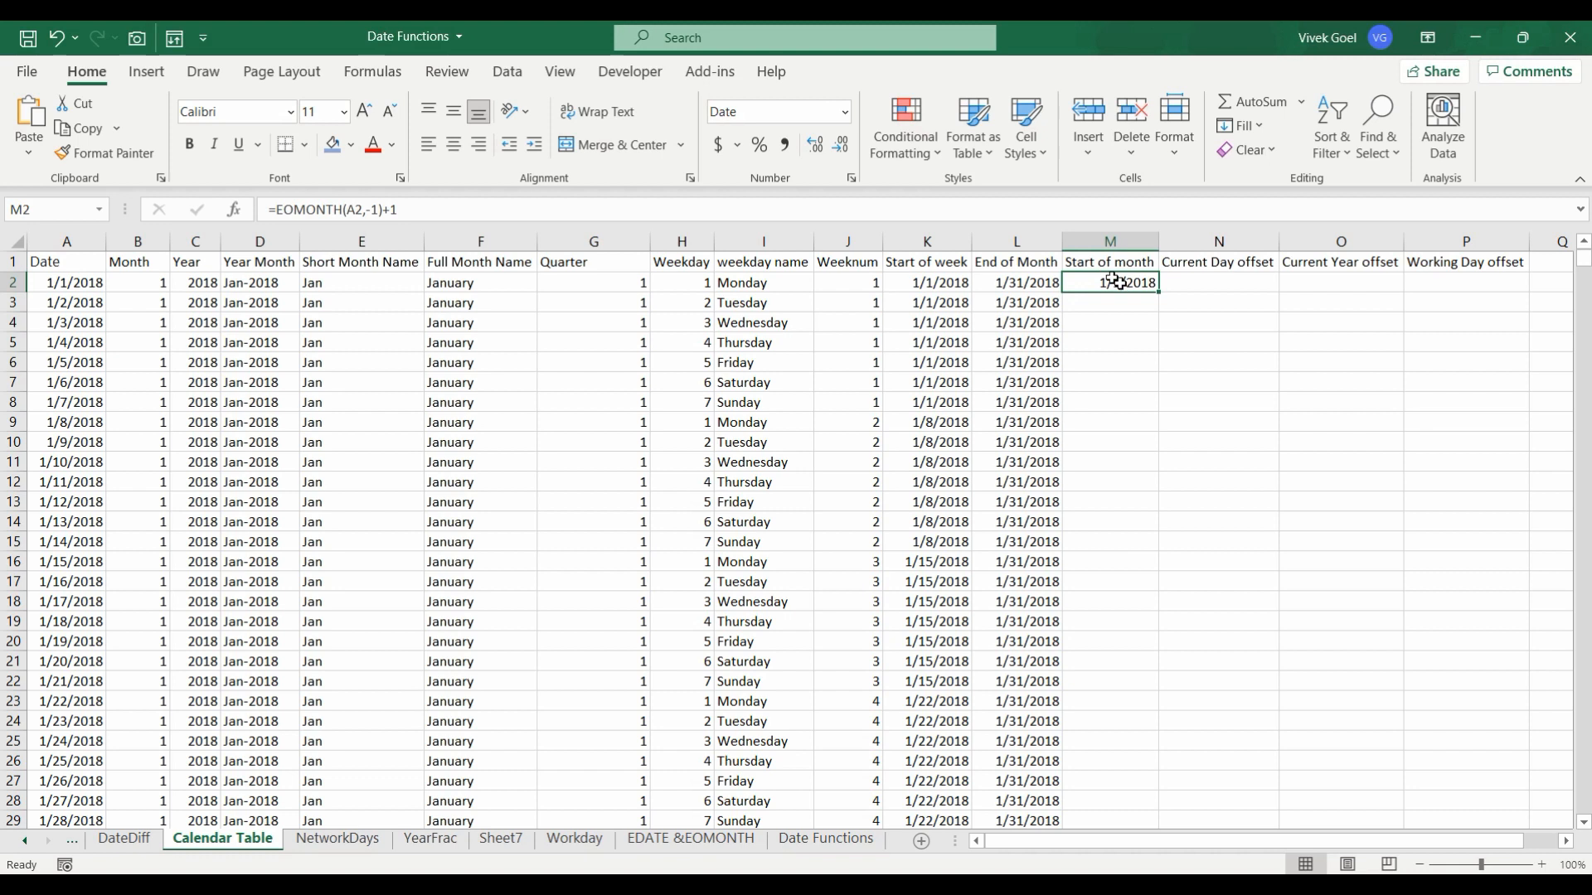
{"action": "double_click", "coordinate": [1158, 292]}
{"action": "left_click", "coordinate": [1124, 290]}
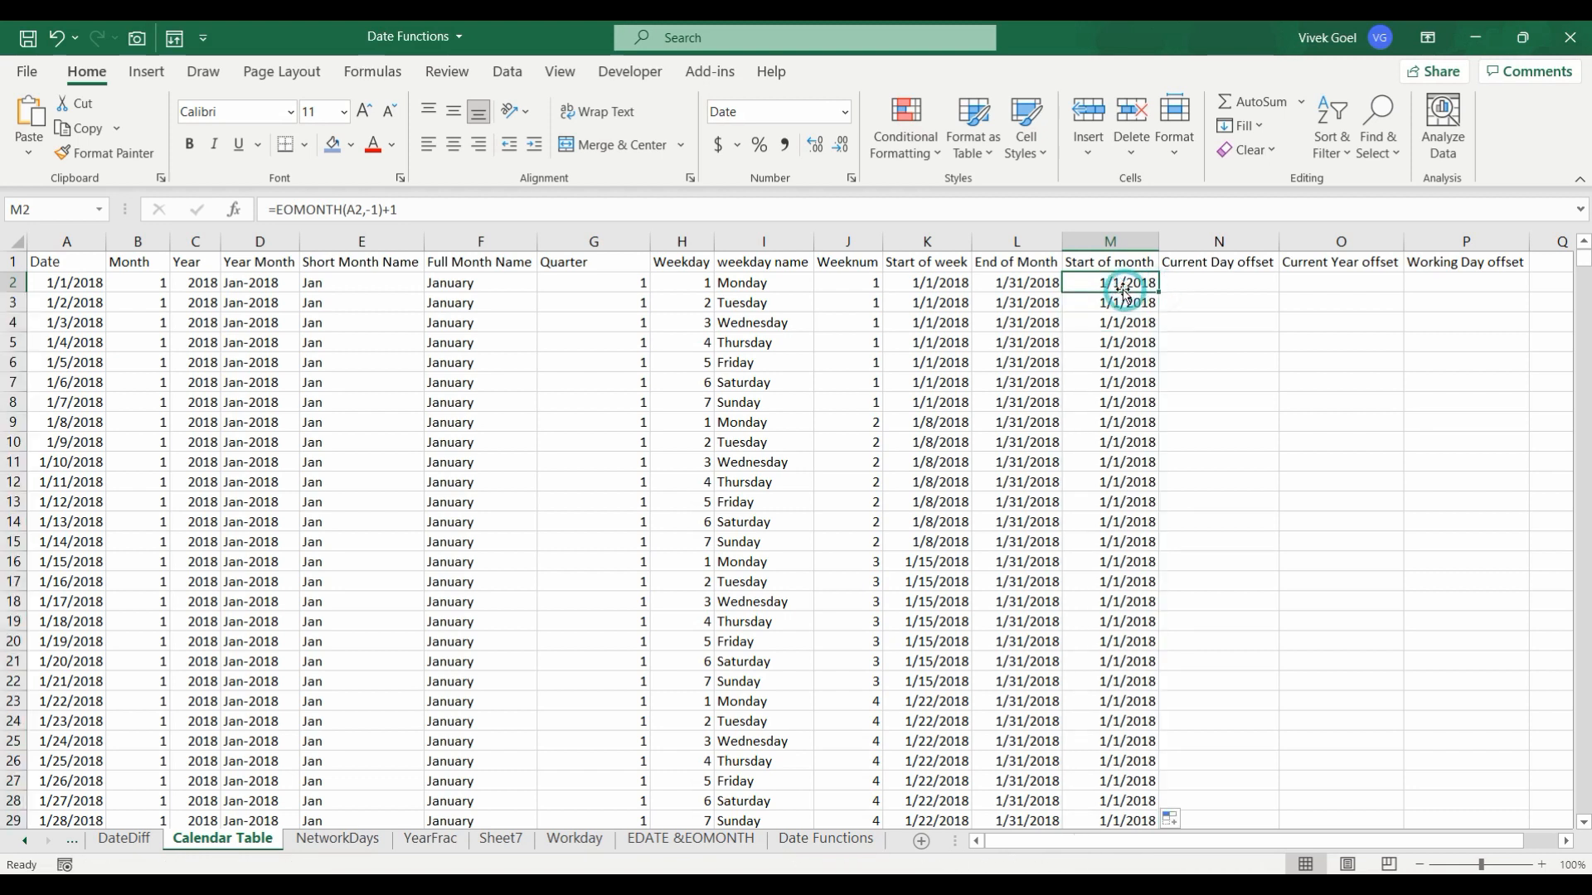
Enter =DAYS(A2,TODAY()) in N2 and fill it down the Current Day offset column
{"action": "key", "text": "Right"}
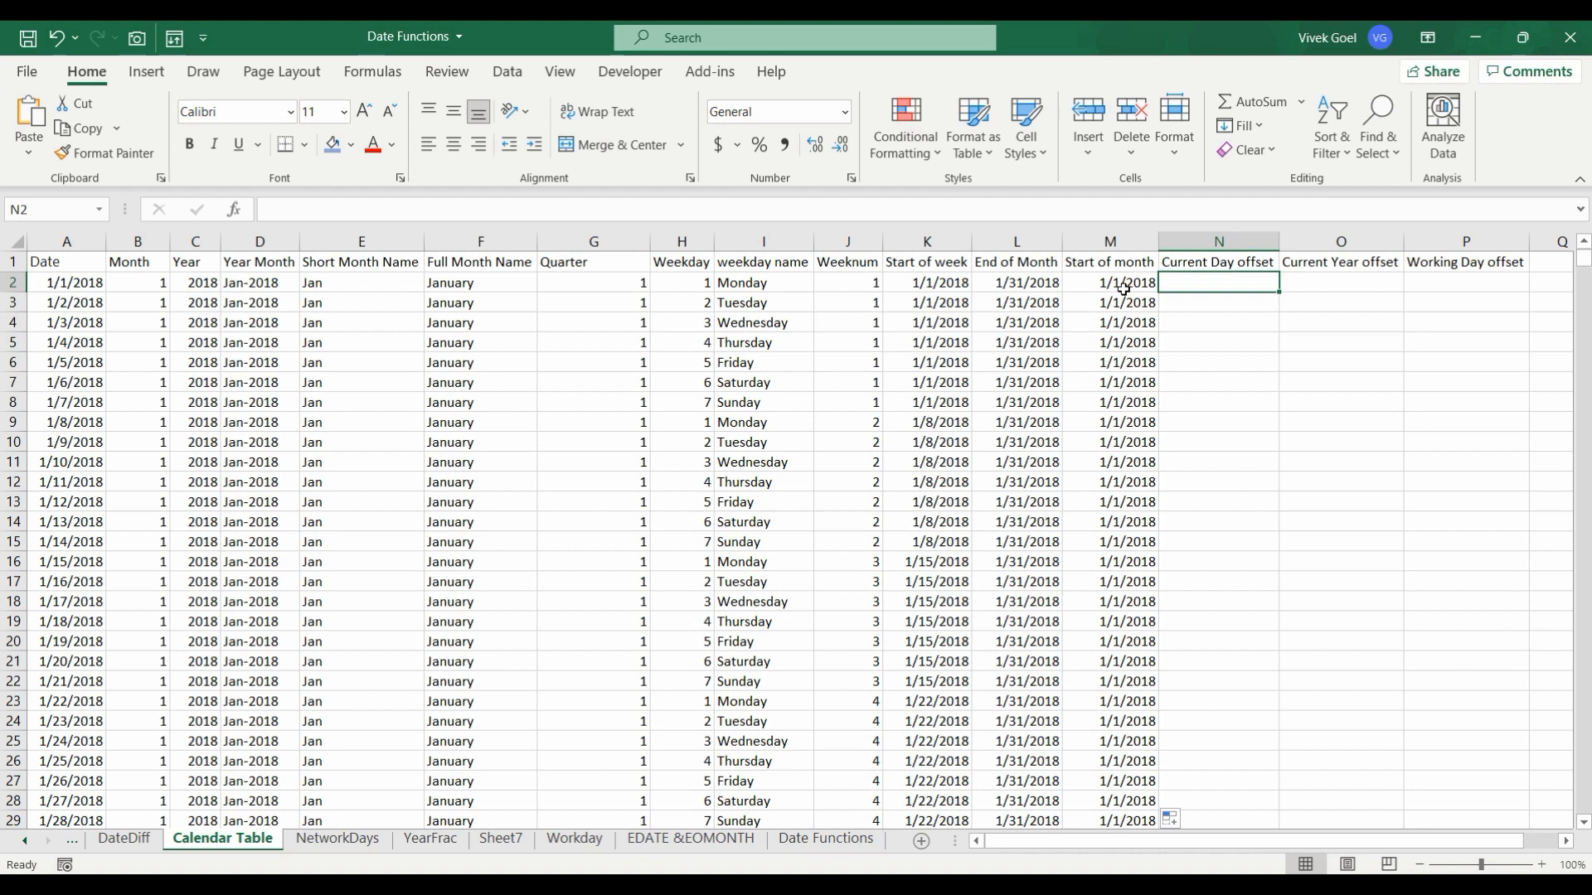
{"action": "left_click", "coordinate": [85, 282]}
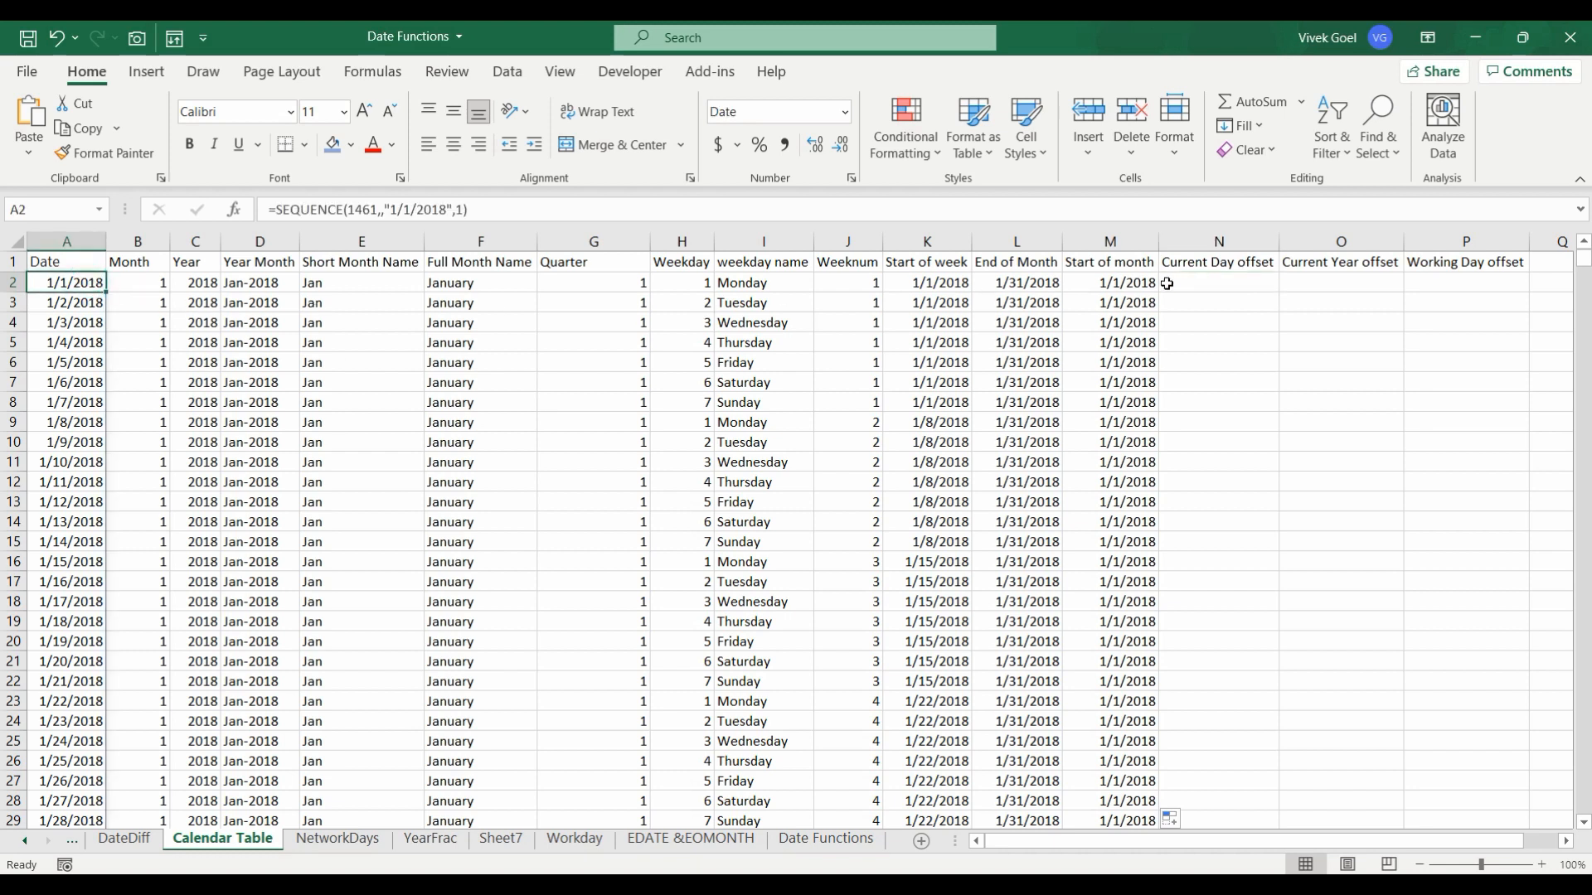
{"action": "left_click", "coordinate": [1179, 284]}
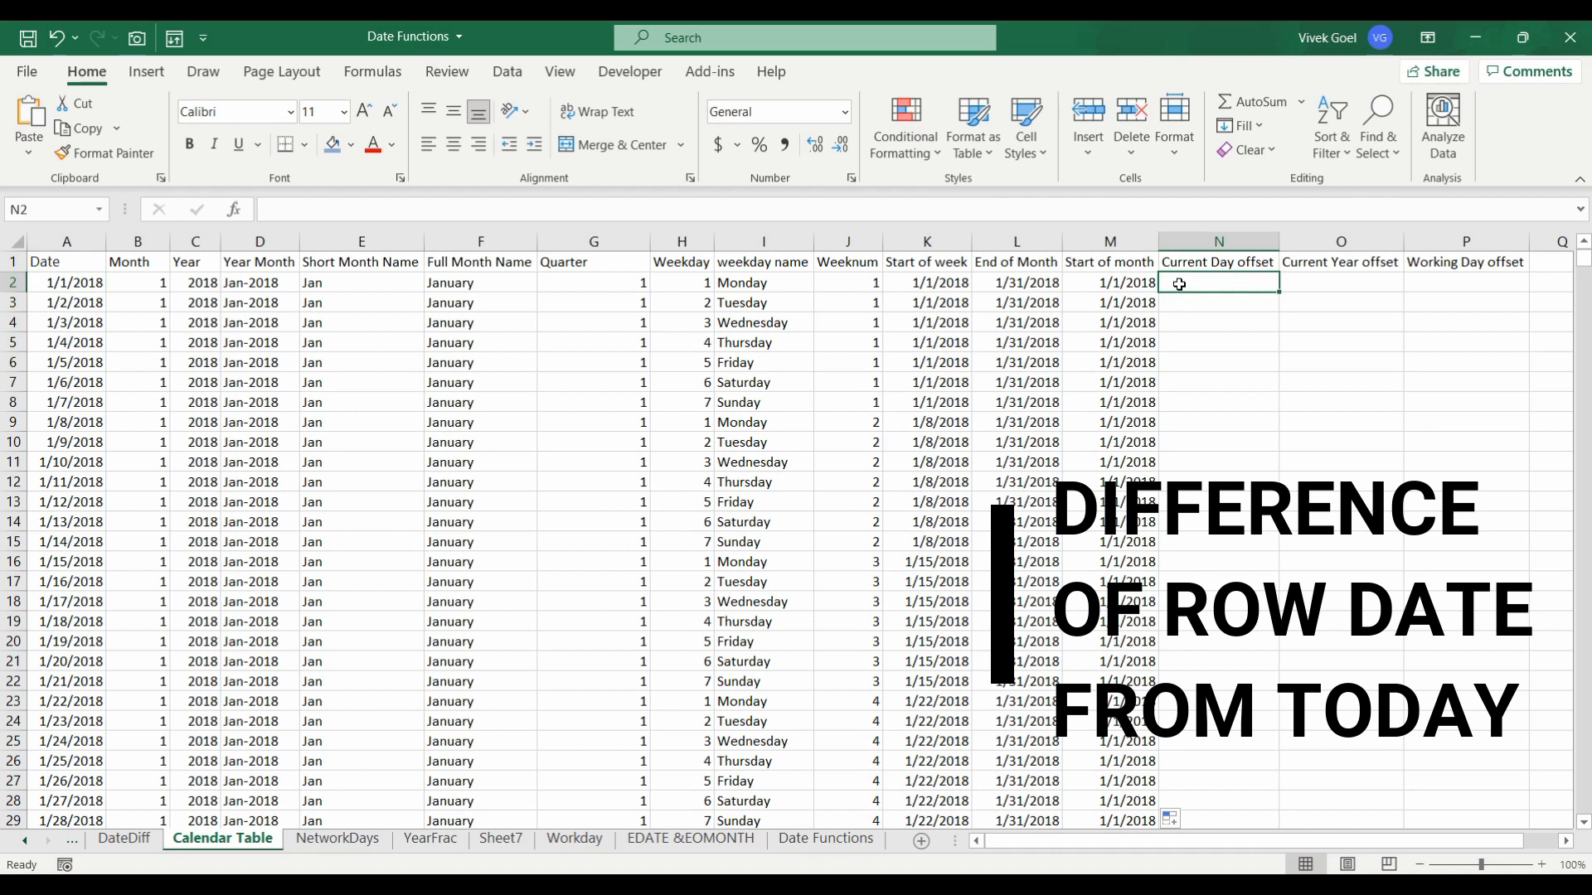
{"action": "type", "text": "=days"}
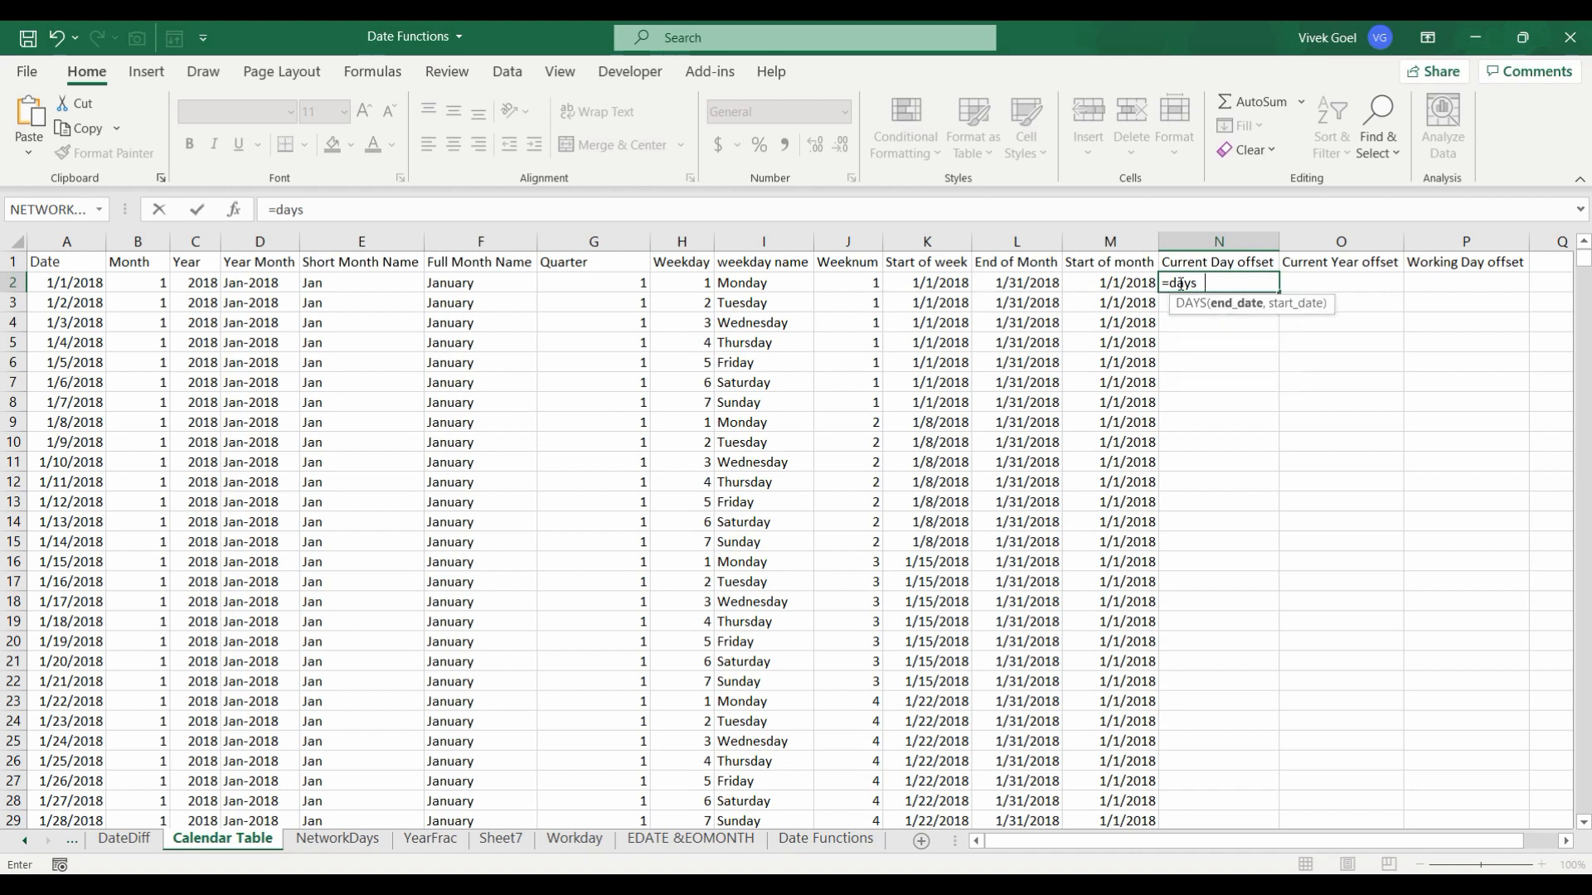
{"action": "key", "text": "Tab"}
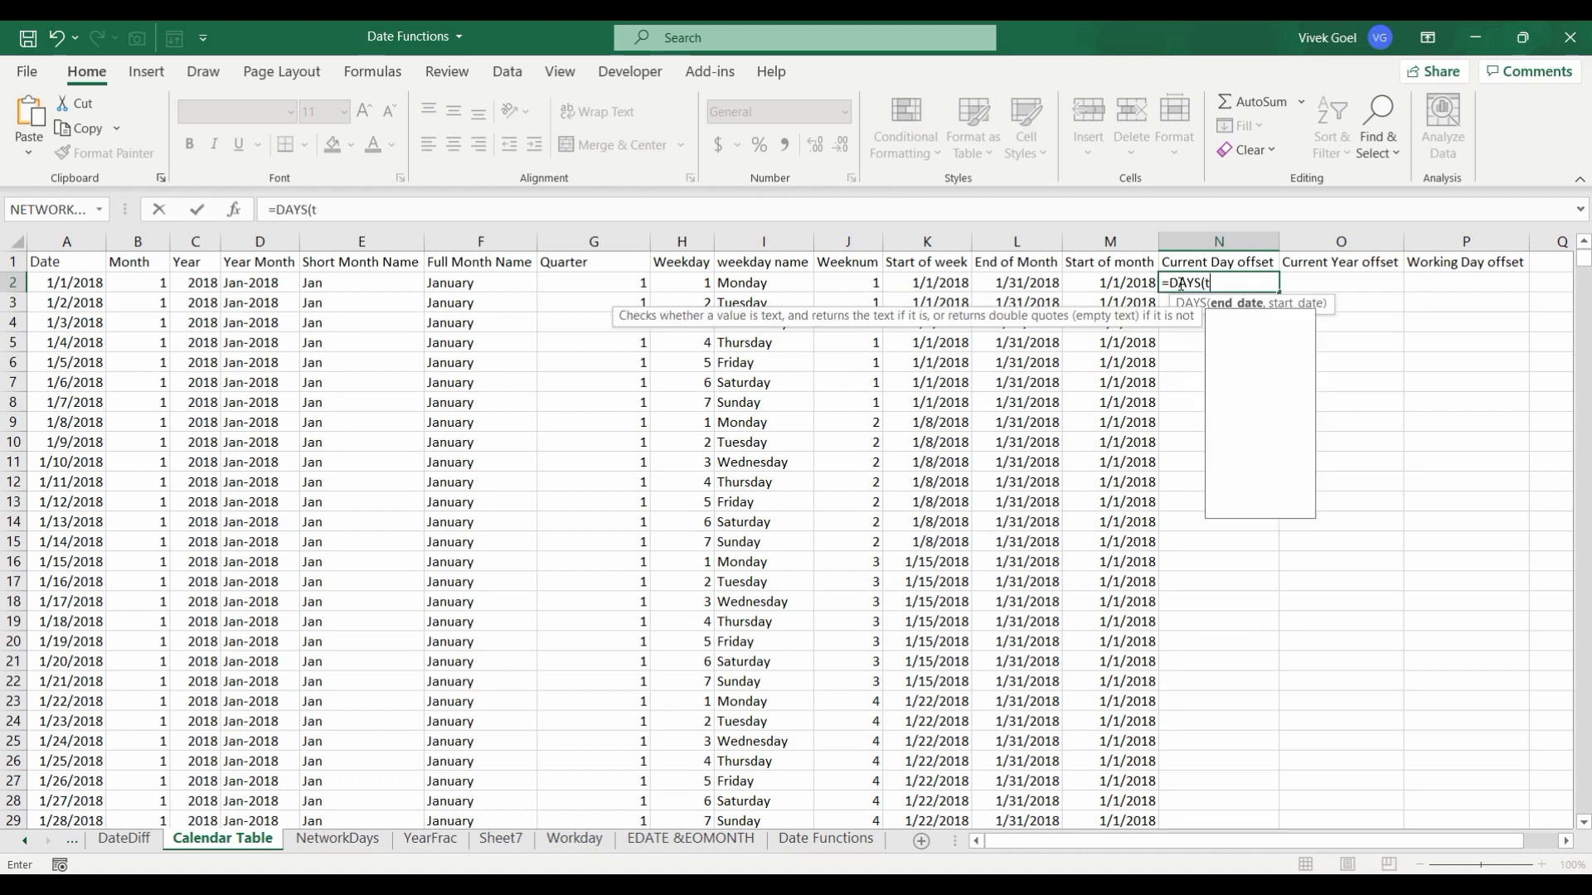
{"action": "left_click", "coordinate": [76, 283]}
{"action": "type", "text": ",tod"}
{"action": "key", "text": "Tab"}
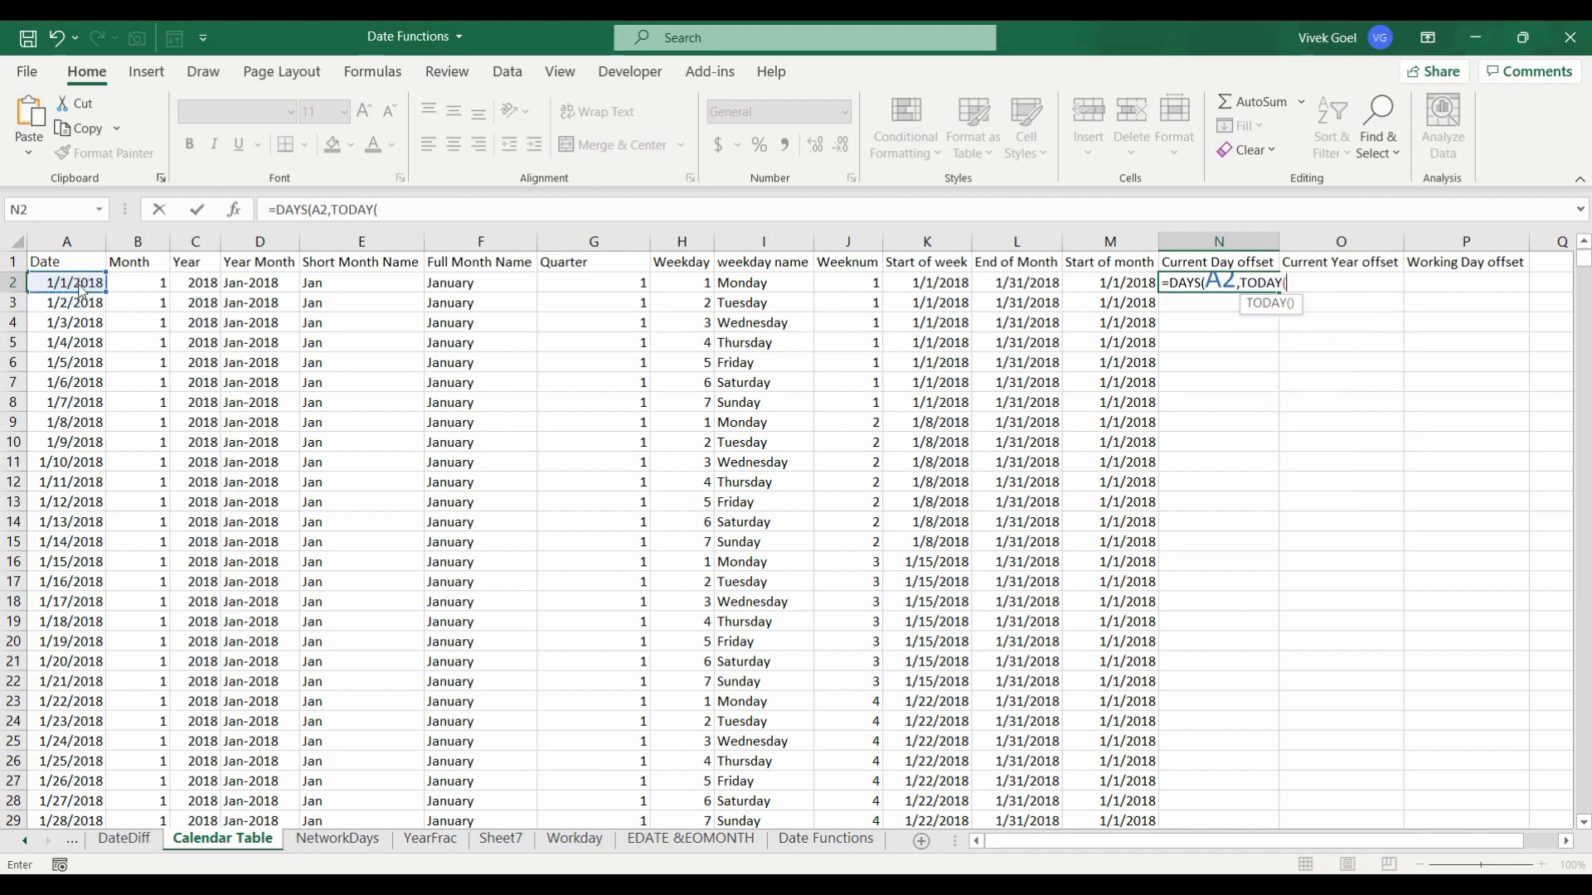
{"action": "key", "text": "Return"}
{"action": "key", "text": "Return"}
{"action": "key", "text": "Up"}
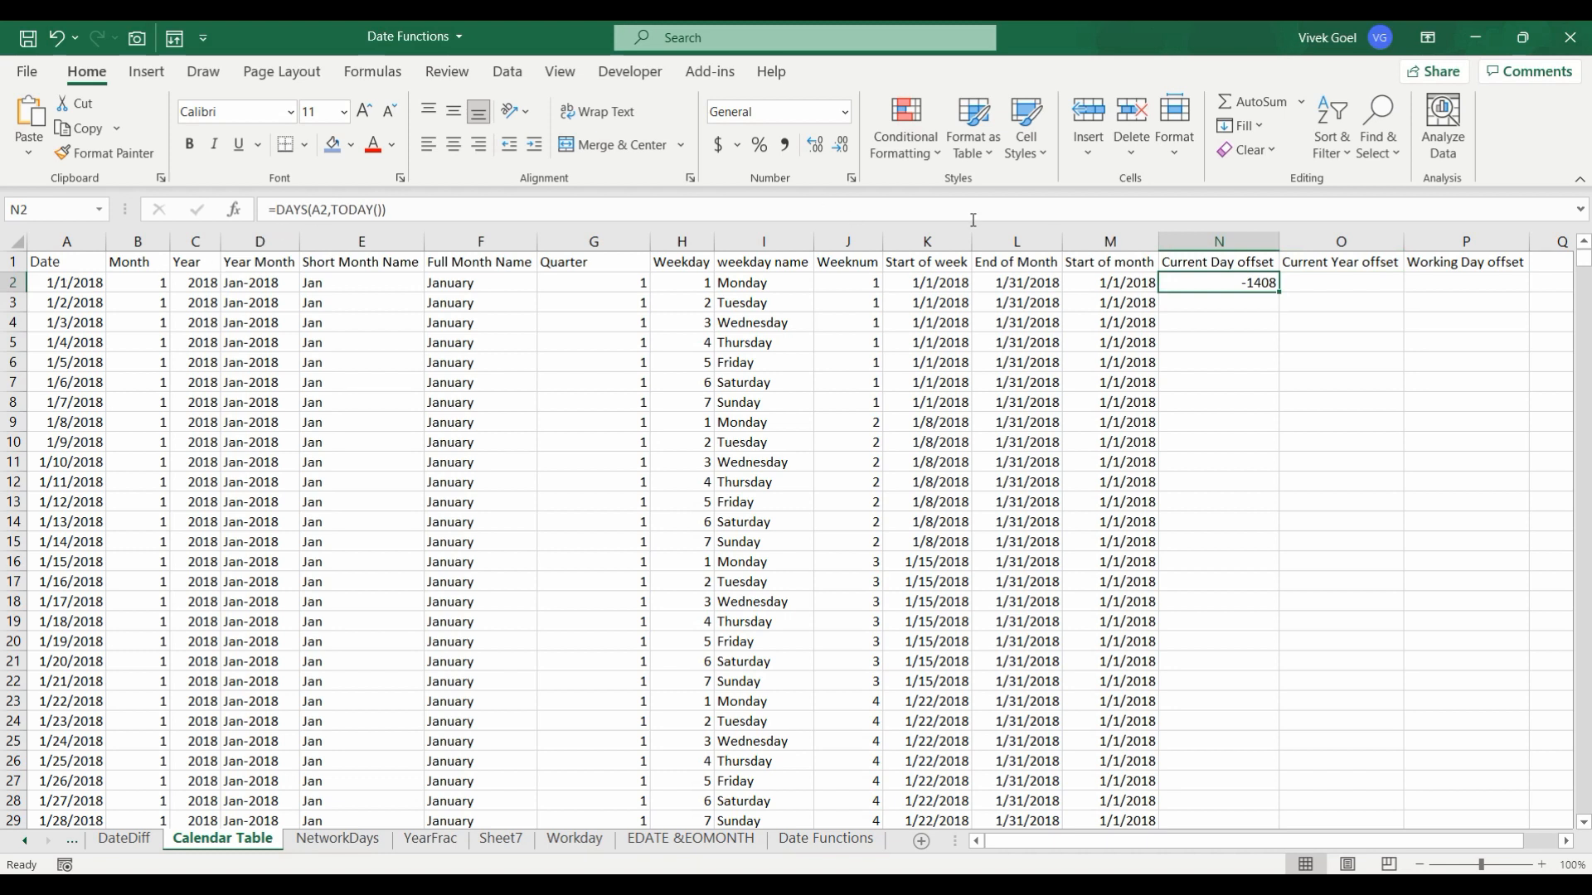
{"action": "double_click", "coordinate": [1279, 291]}
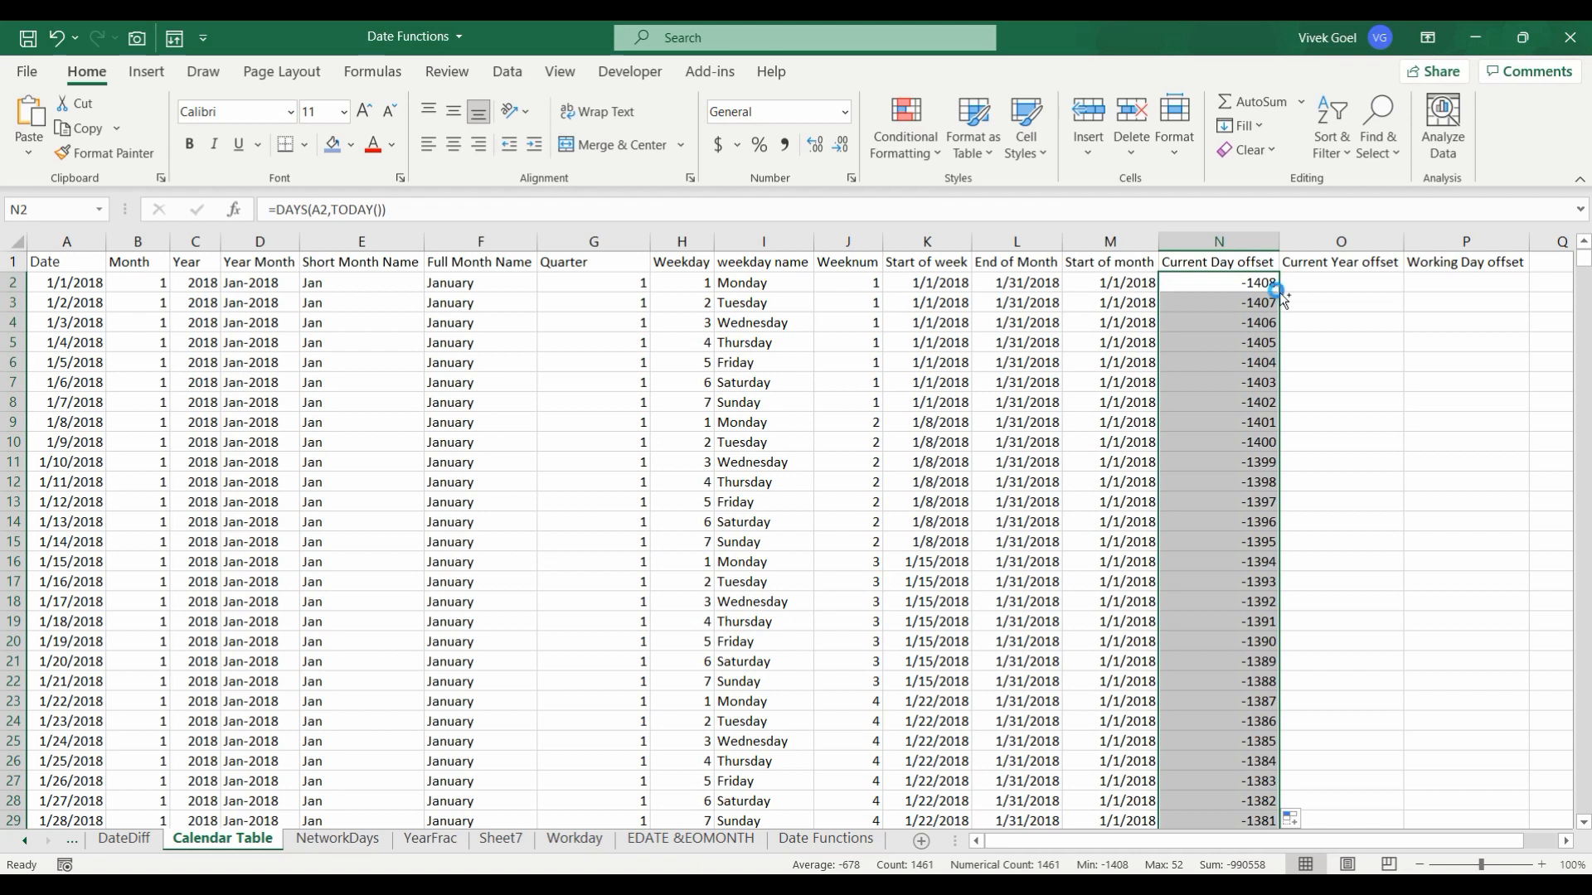
Go to reference A1409 and examine the Current Day offset values in column N for the dates around today
{"action": "key", "text": "F5"}
{"action": "type", "text": "A1409"}
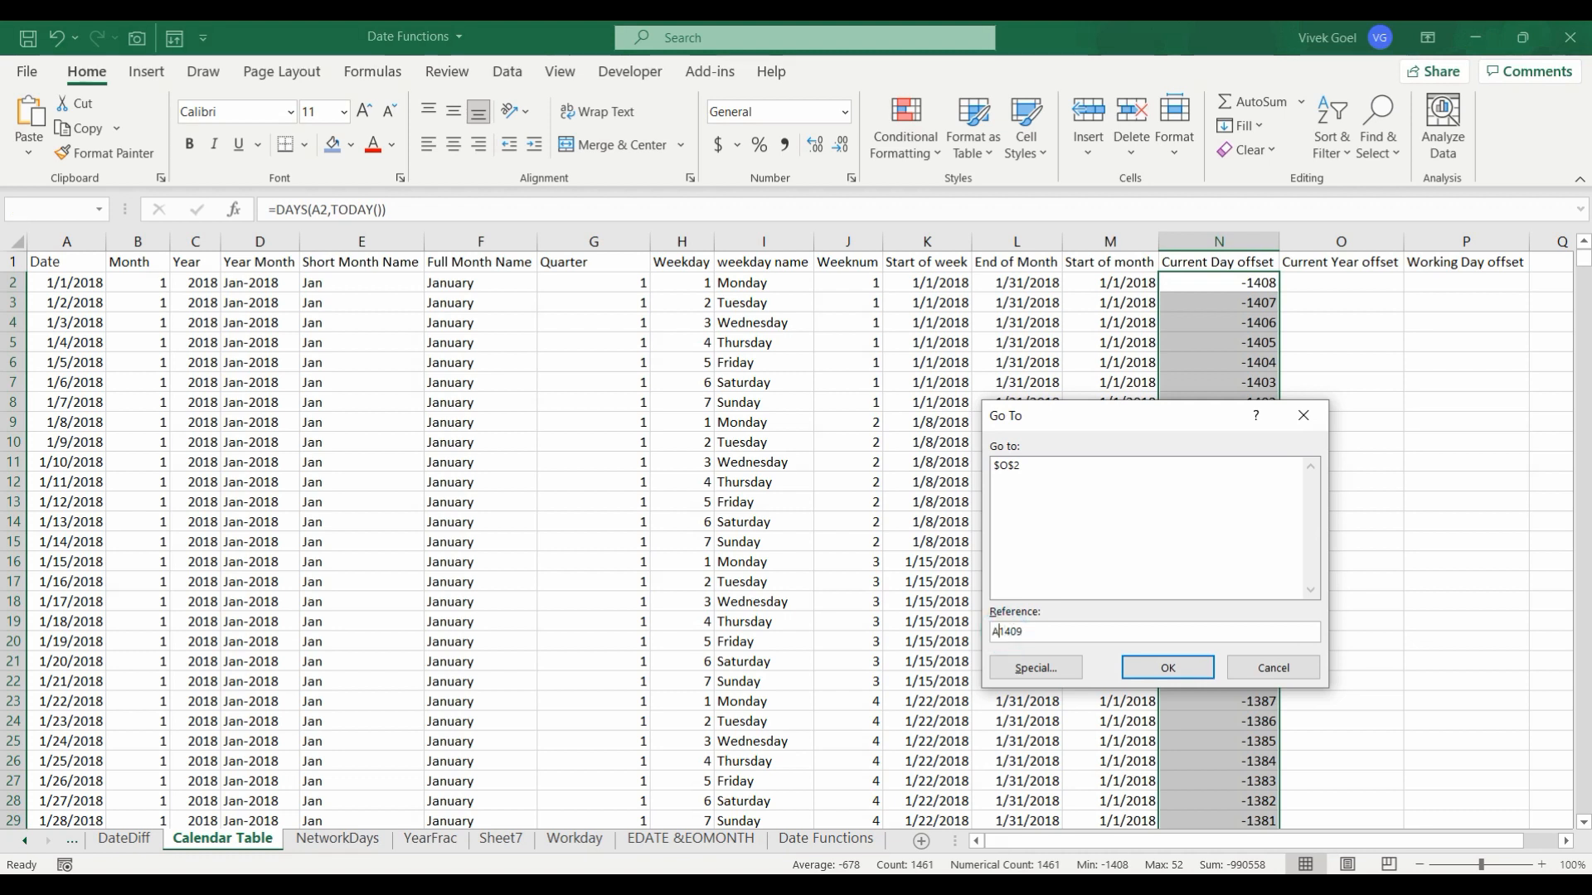
{"action": "key", "text": "shift+Return"}
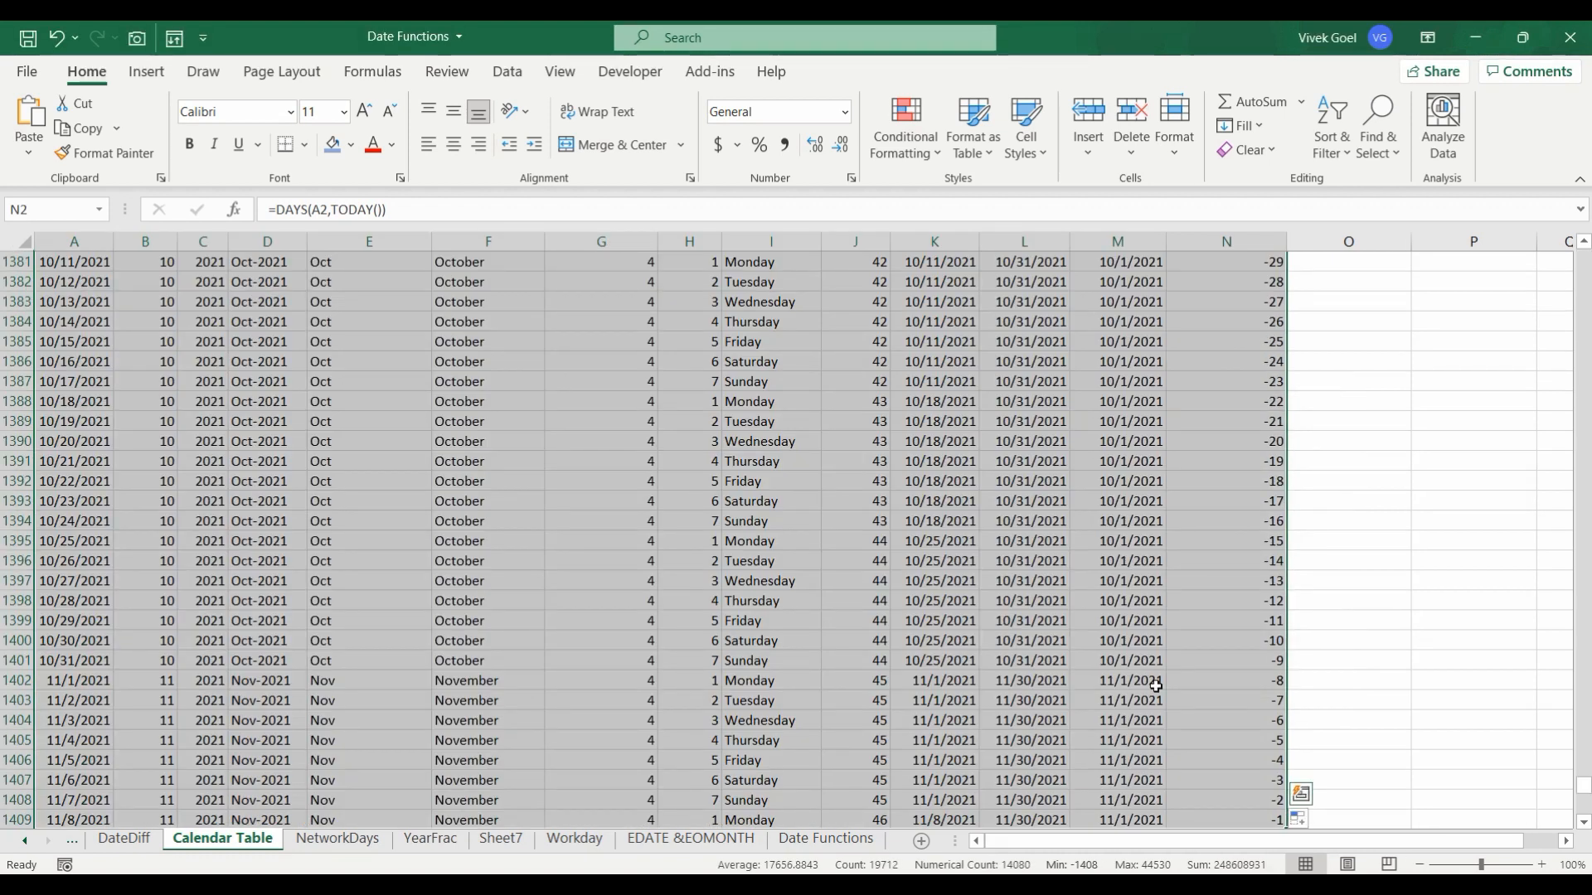
{"action": "left_click", "coordinate": [1274, 695]}
{"action": "key", "text": "Down"}
{"action": "key", "text": "Down"}
{"action": "key", "text": "Down"}
{"action": "key", "text": "Down"}
{"action": "key", "text": "Down"}
{"action": "key", "text": "Down"}
{"action": "key", "text": "Down"}
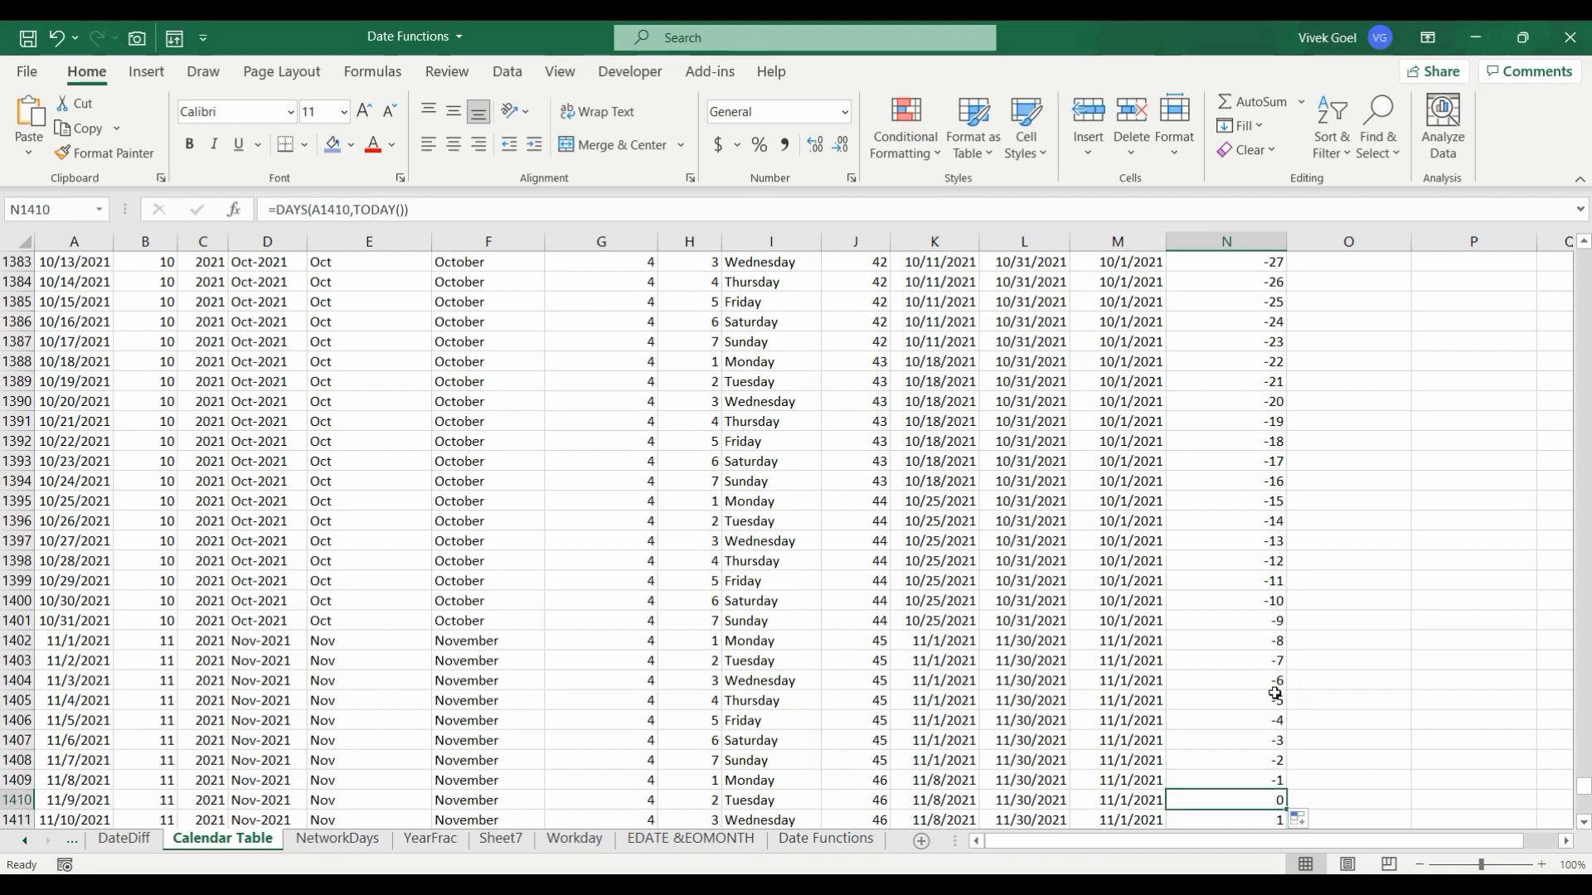
{"action": "key", "text": "Down"}
{"action": "key", "text": "Up"}
{"action": "key", "text": "Up"}
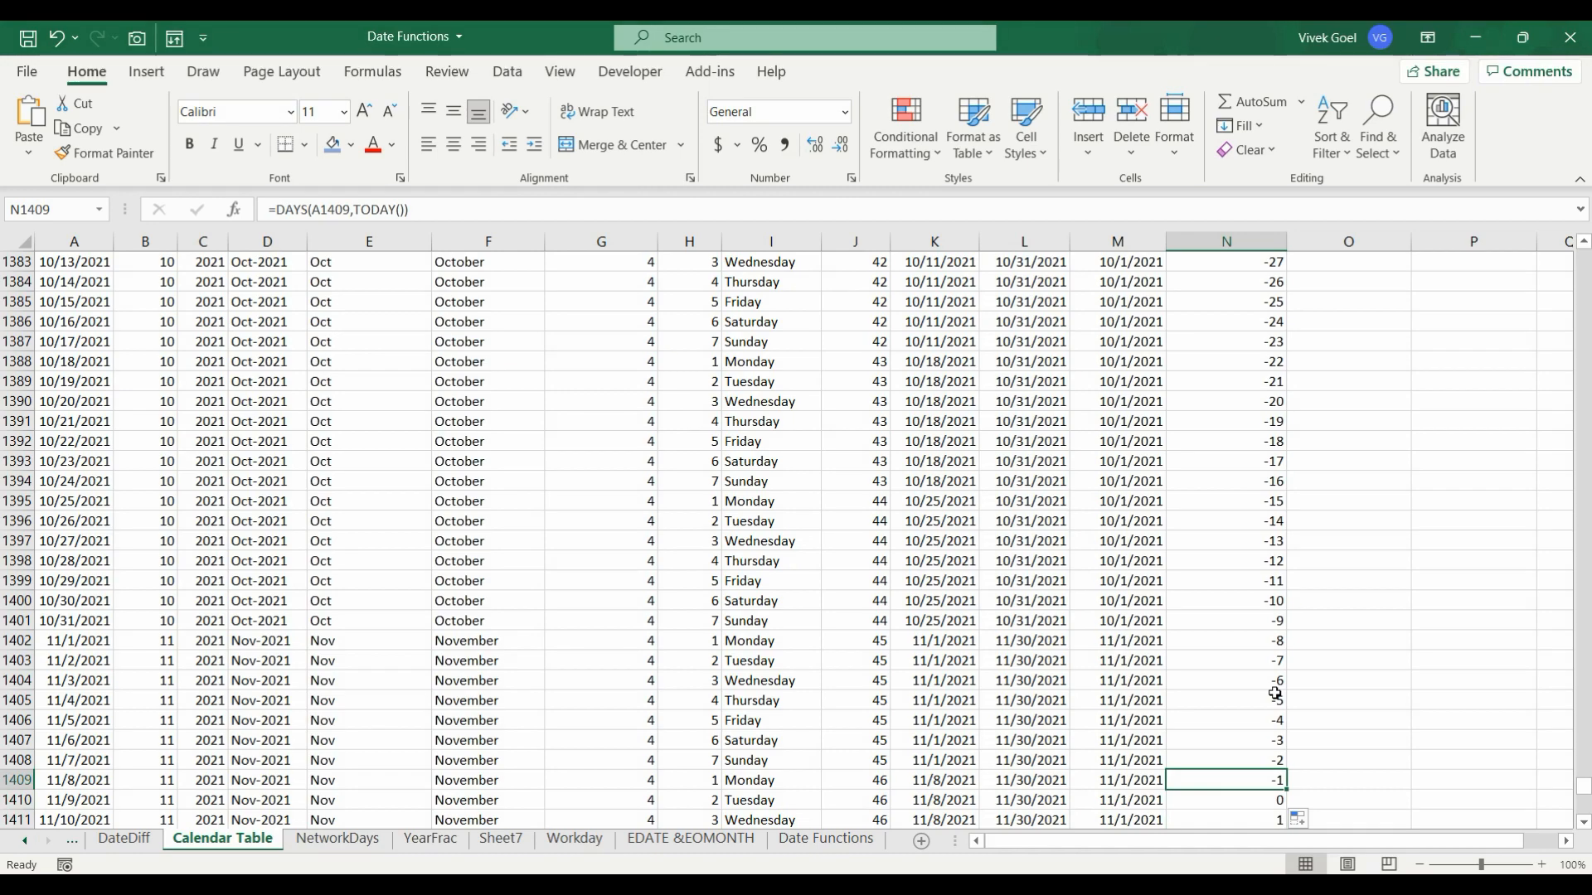